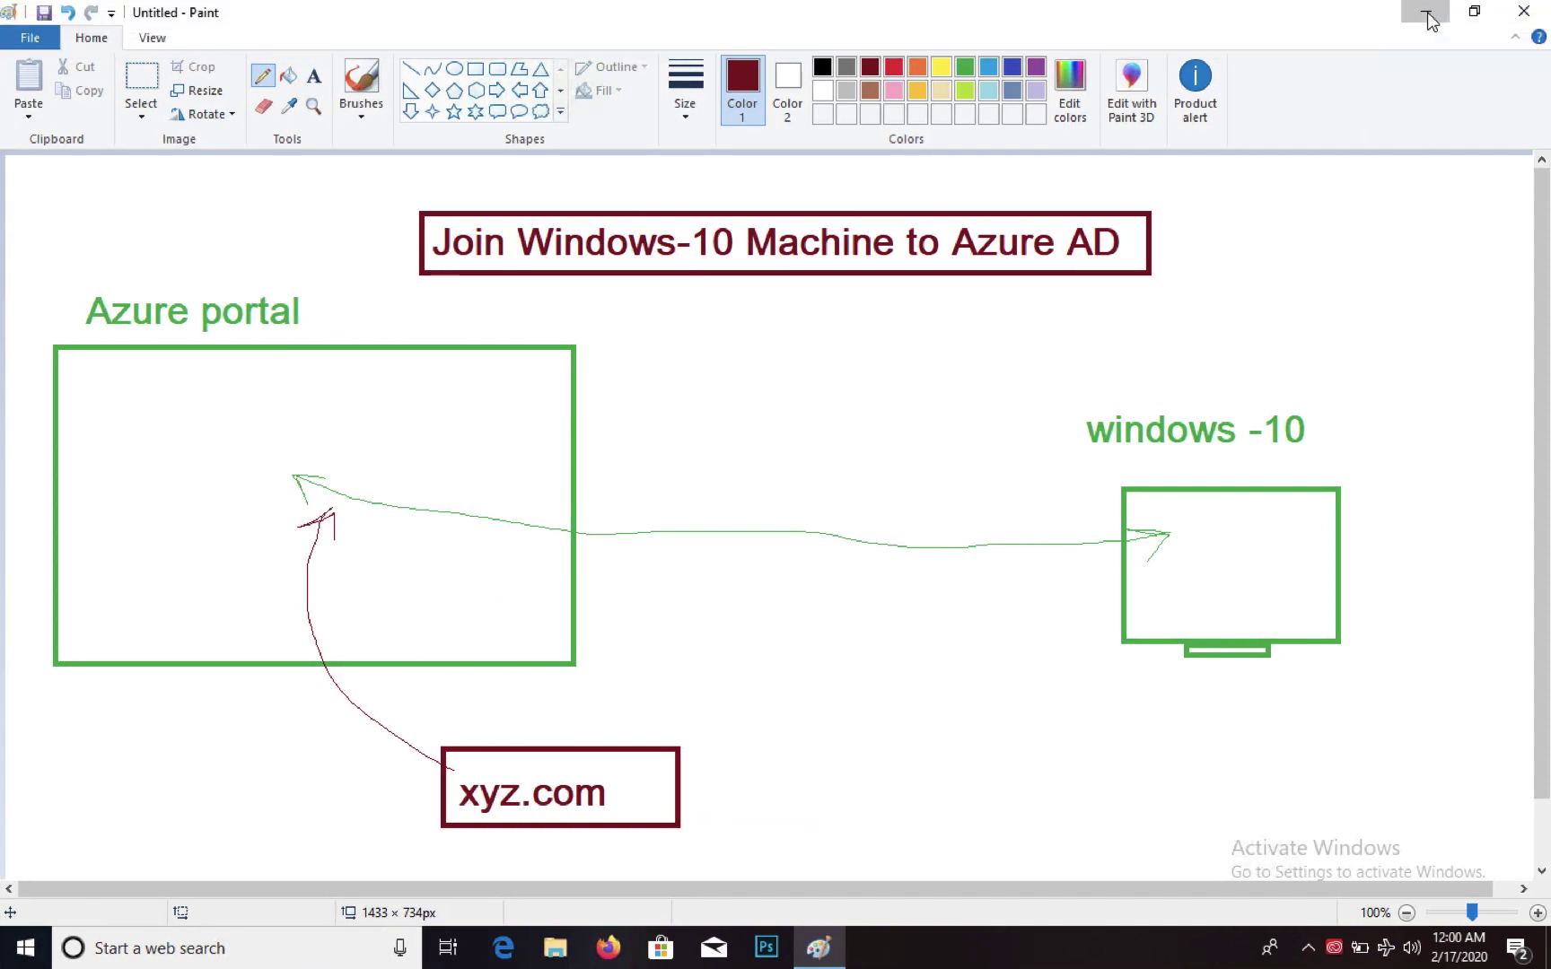
Minimize the finished Paint diagram to show the desktop
left_click(1428, 14)
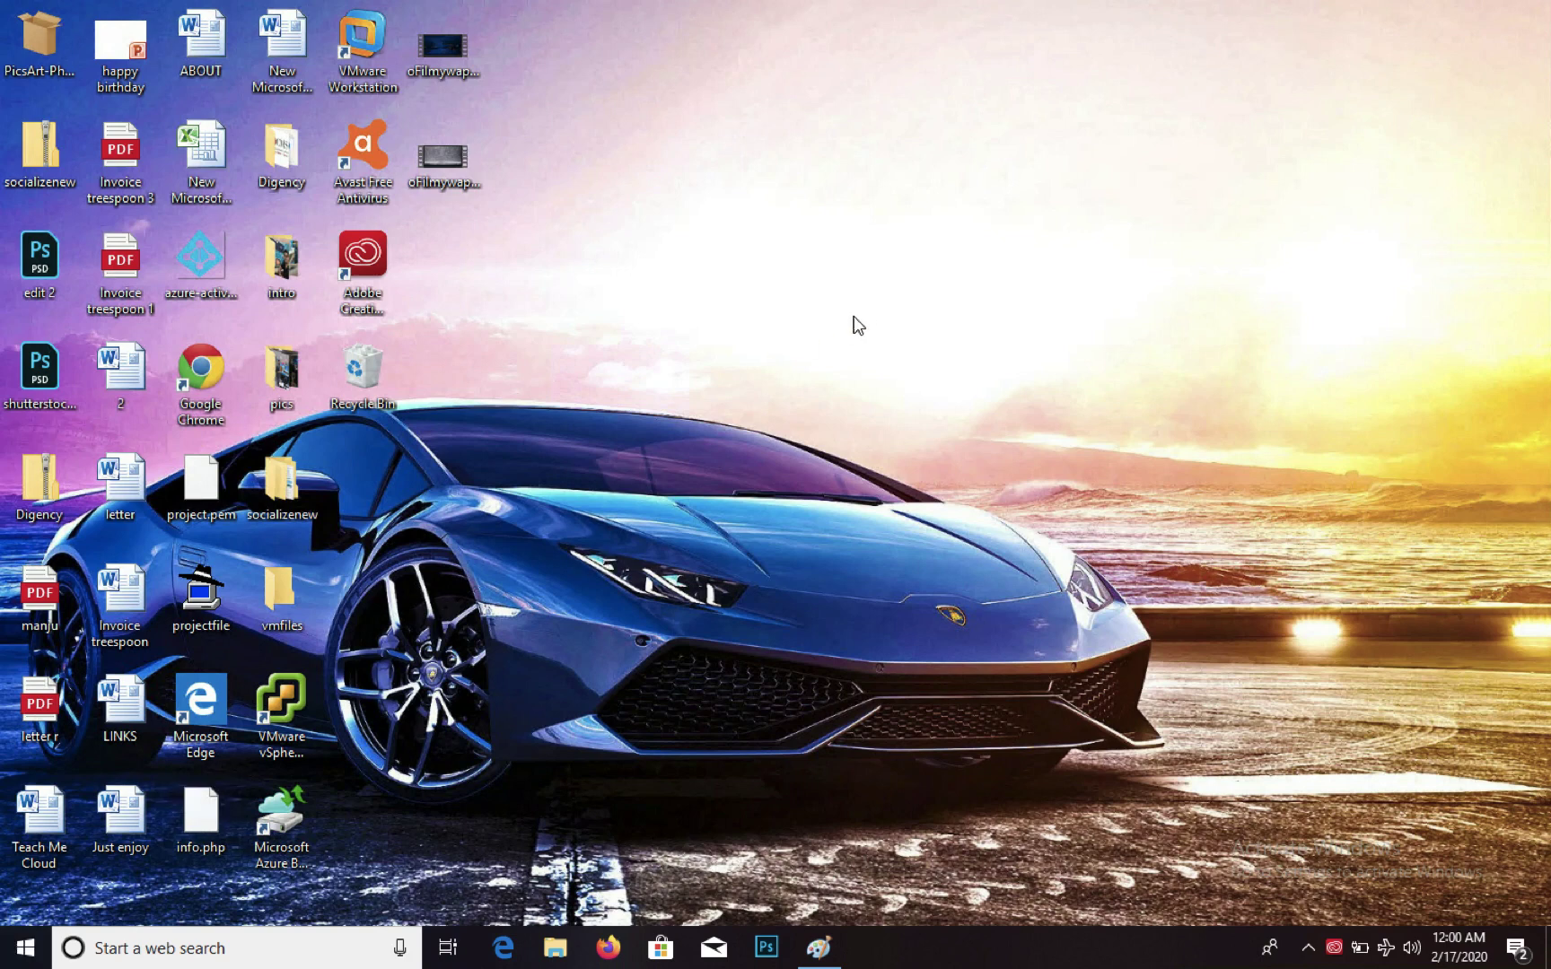
Open godaddy.com in a new Chrome tab beside the Azure portal home
key("super")
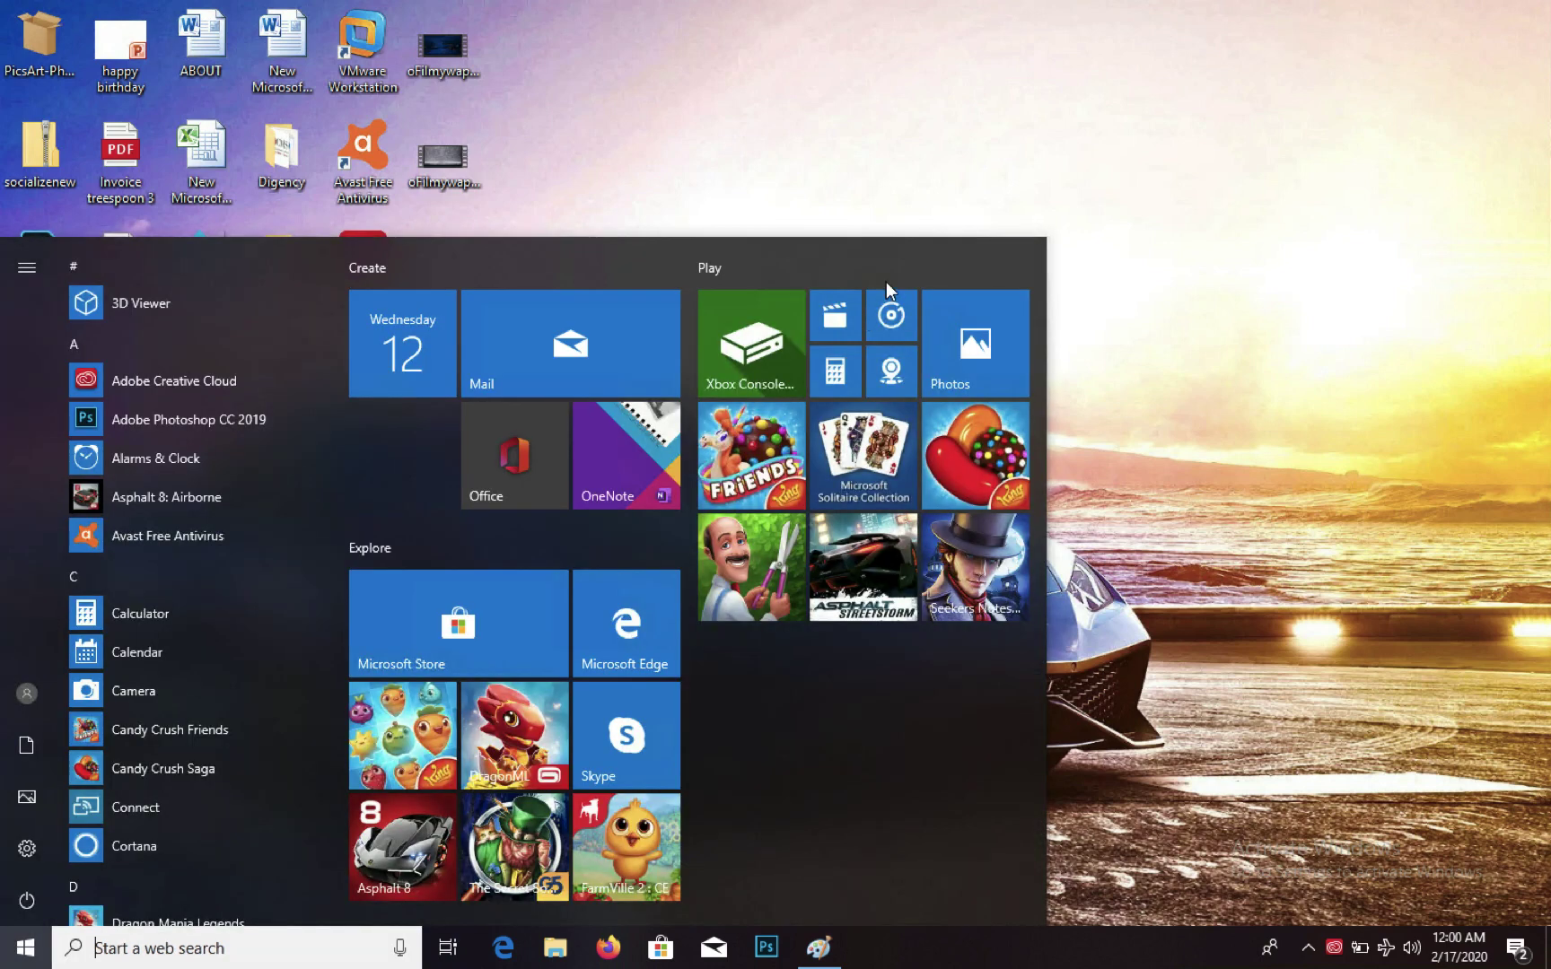
key("ctrl+Left")
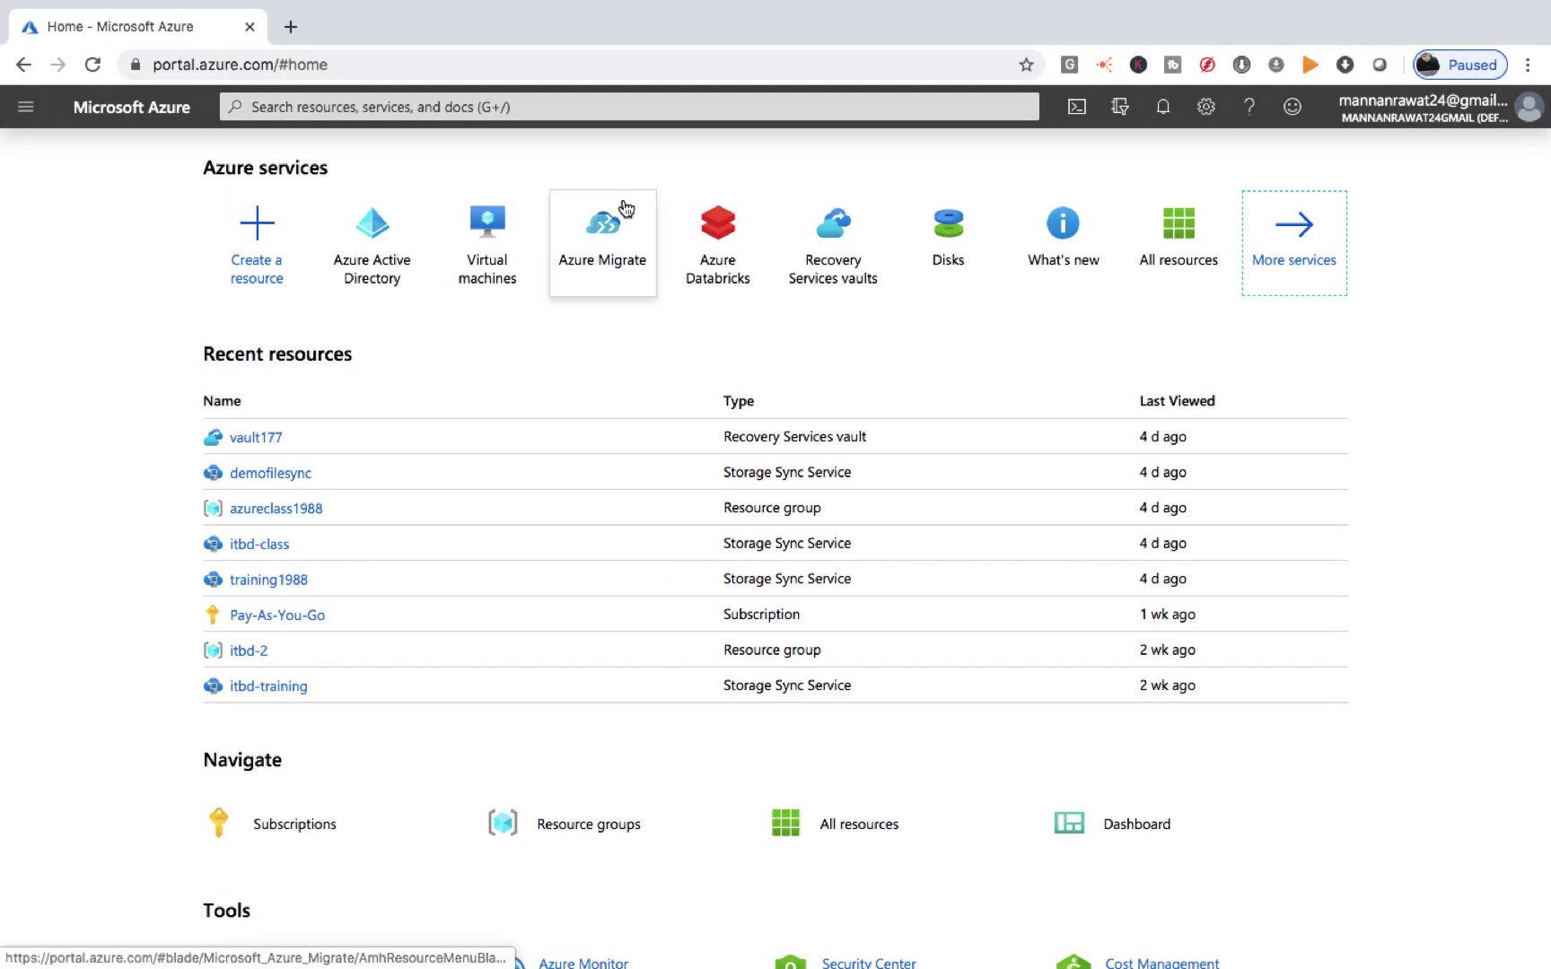
left_click(289, 27)
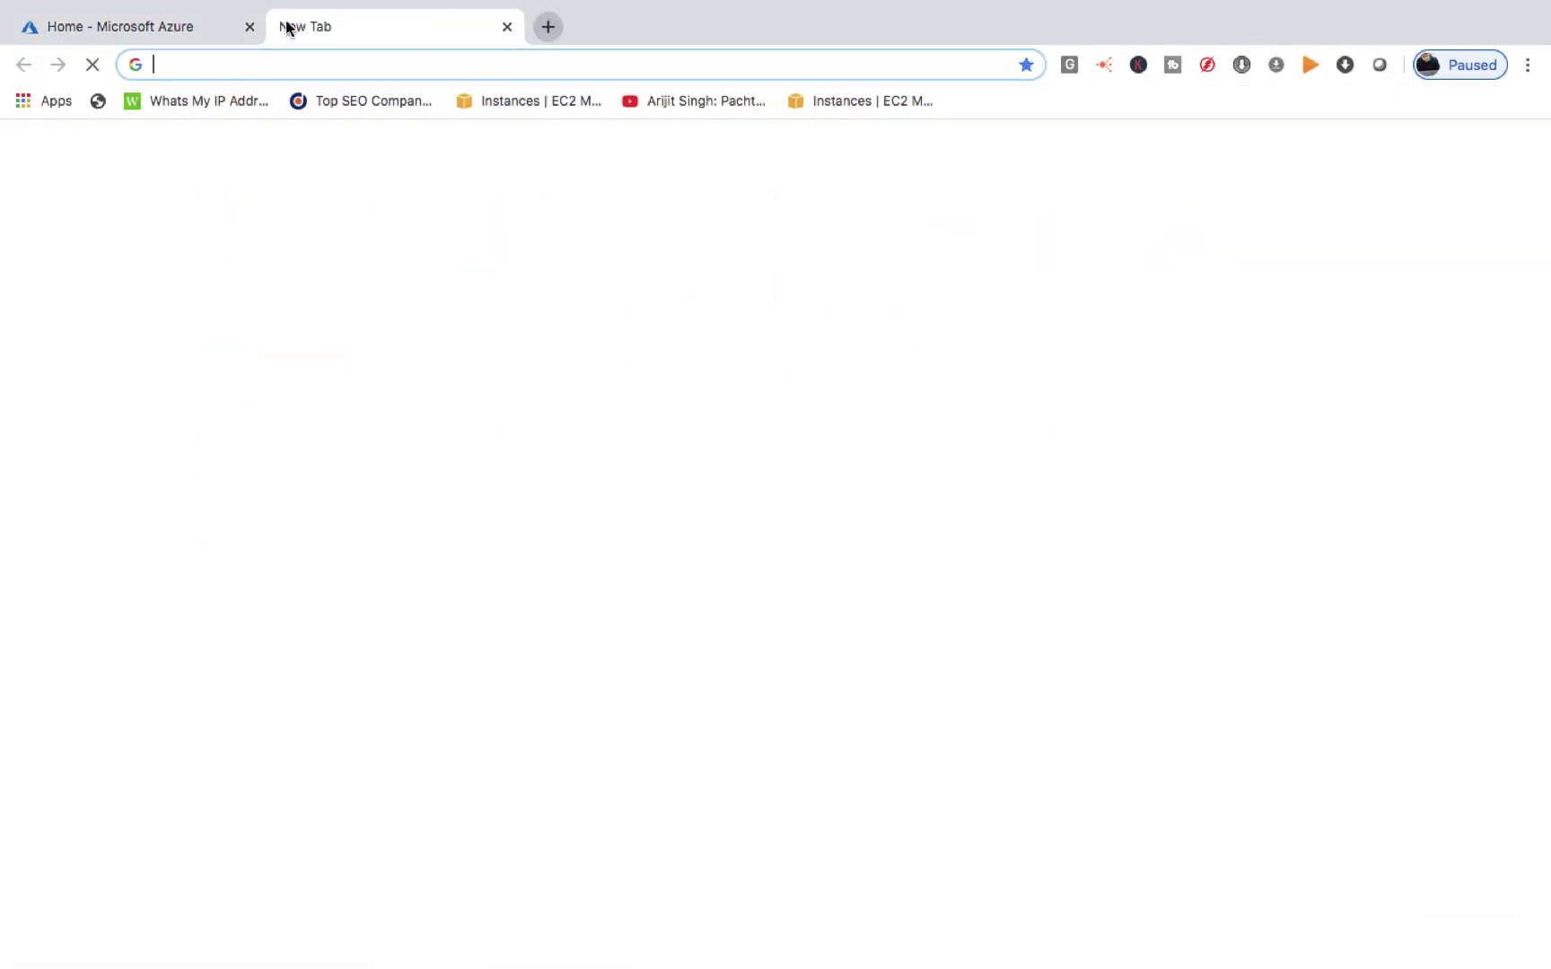
type("goda")
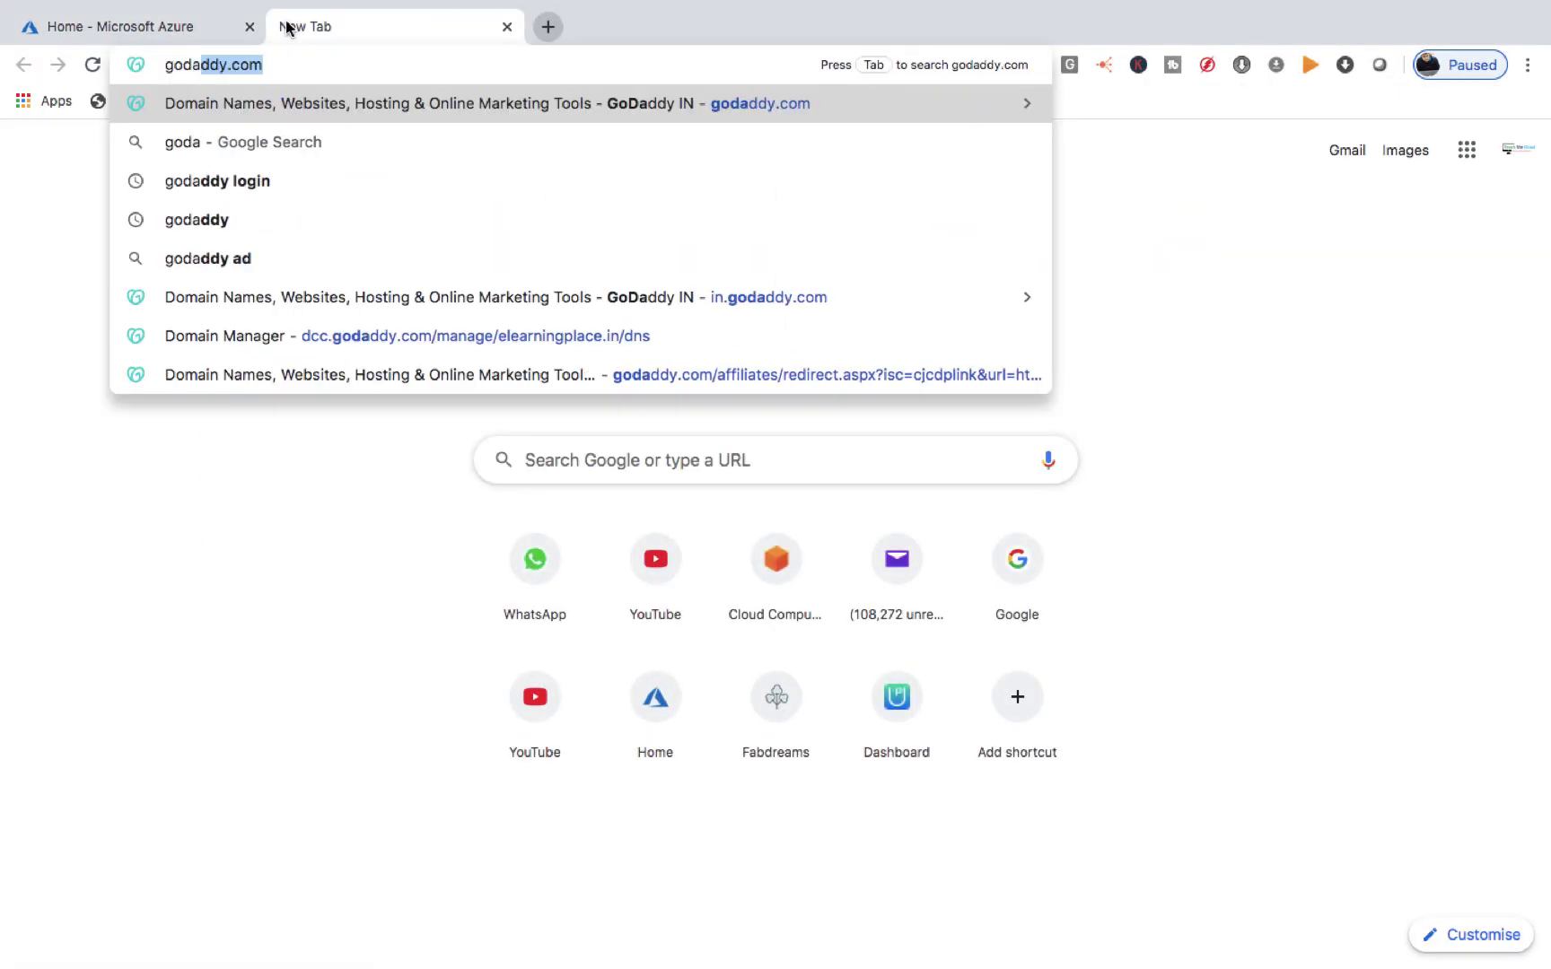
key("Return")
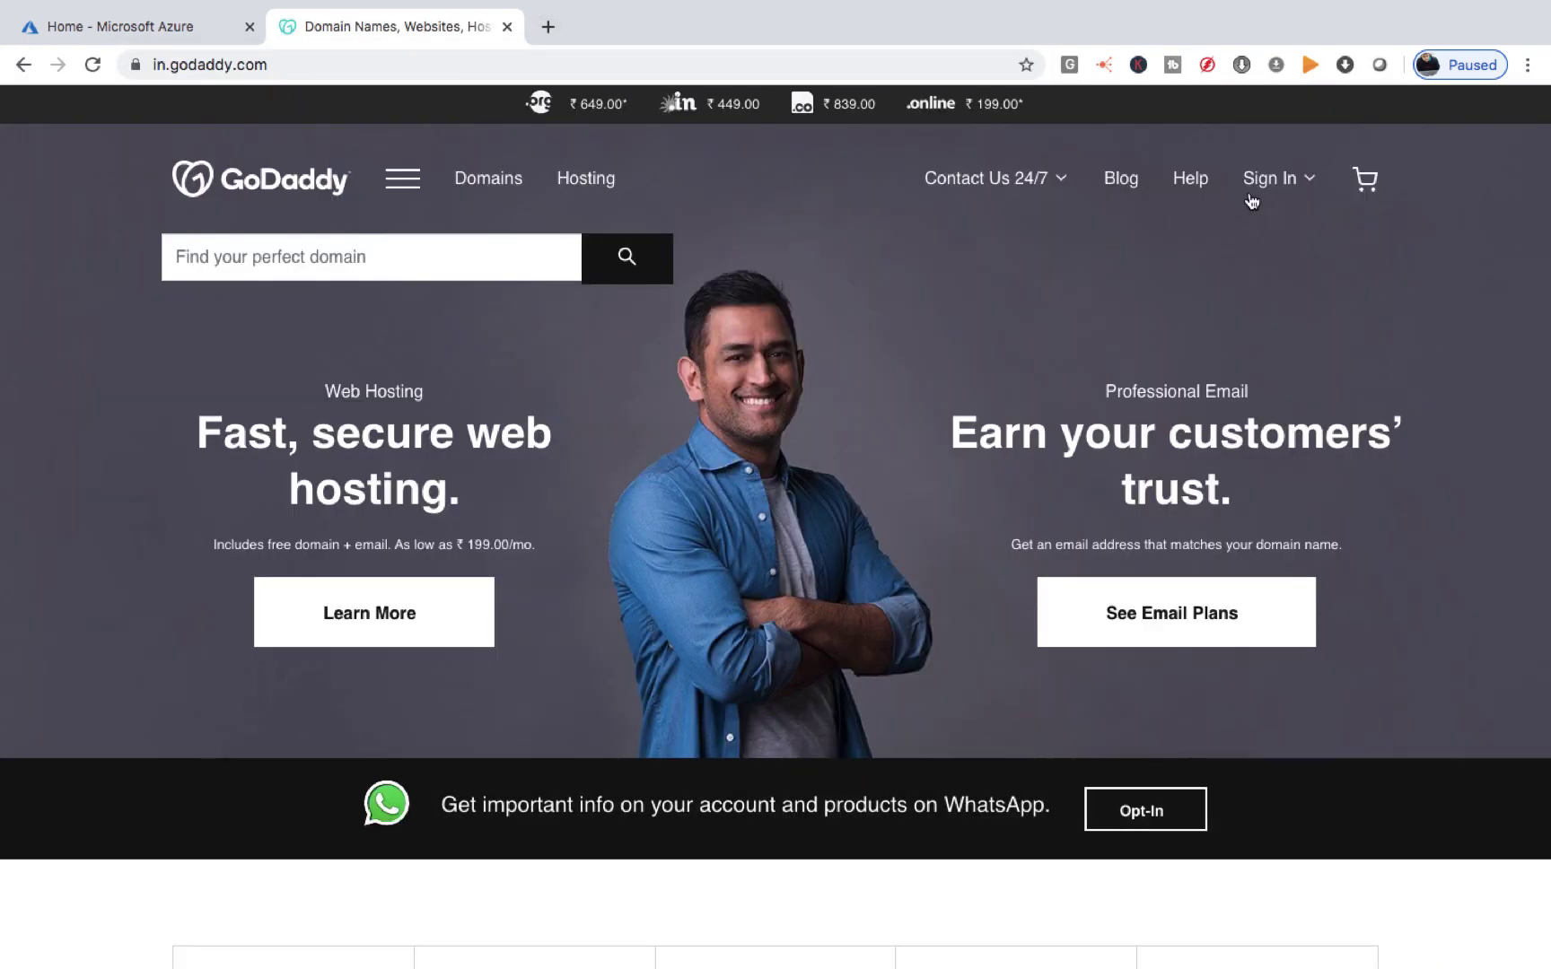
Sign in to GoDaddy and open Manage Domains to list elearningplace.in and teachmecloud.in
left_click(1277, 181)
left_click(474, 181)
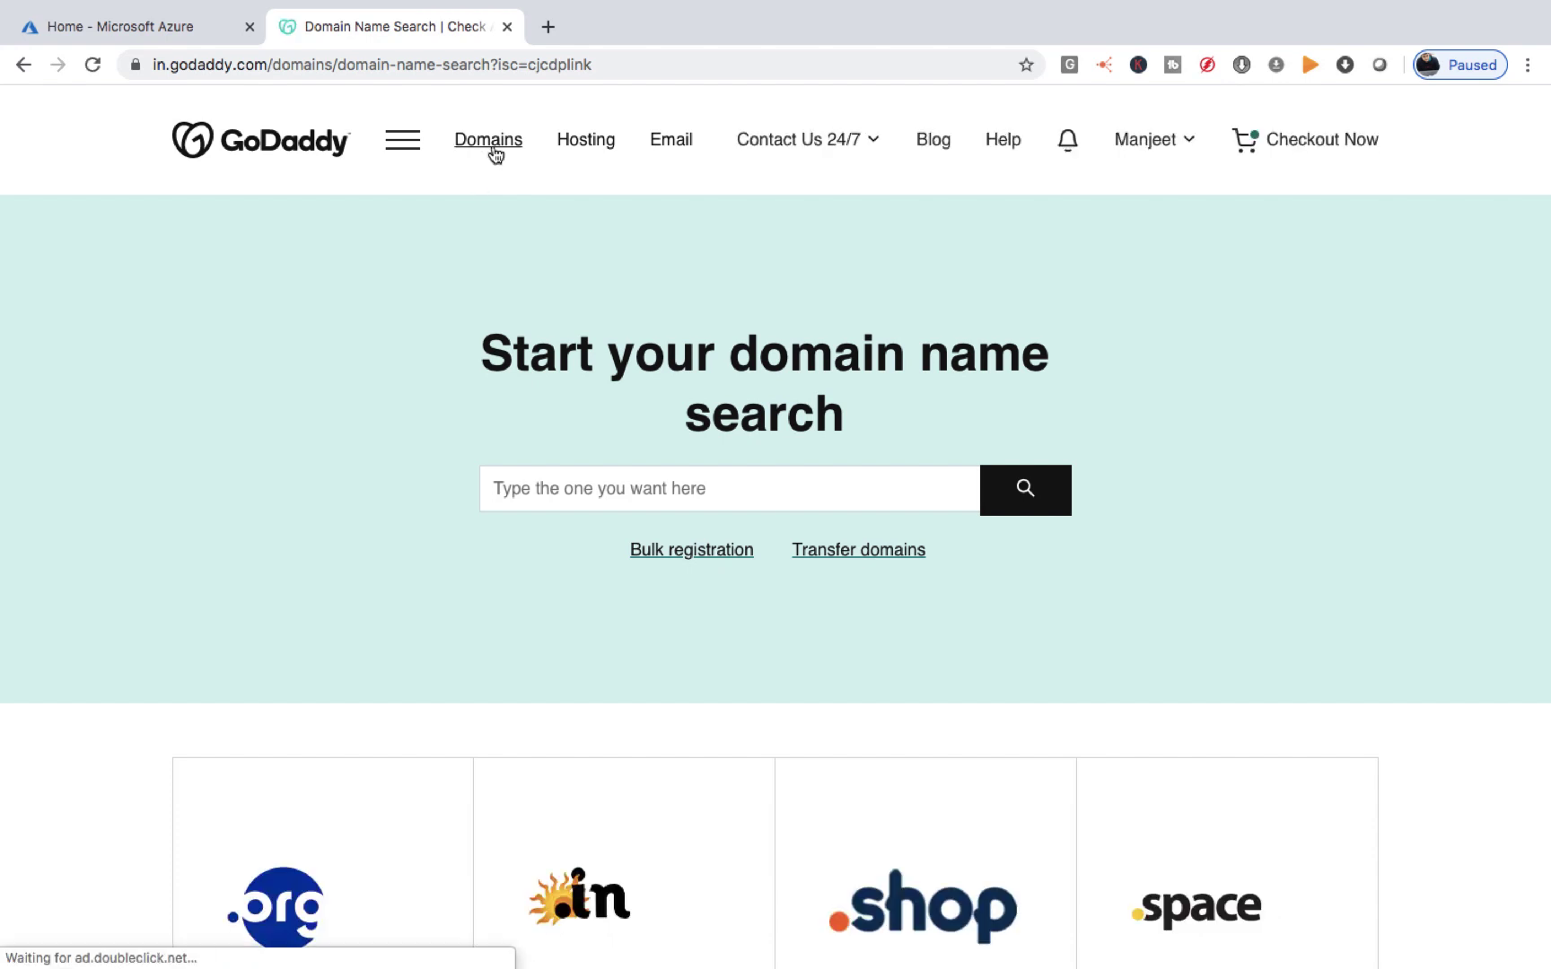
left_click(495, 153)
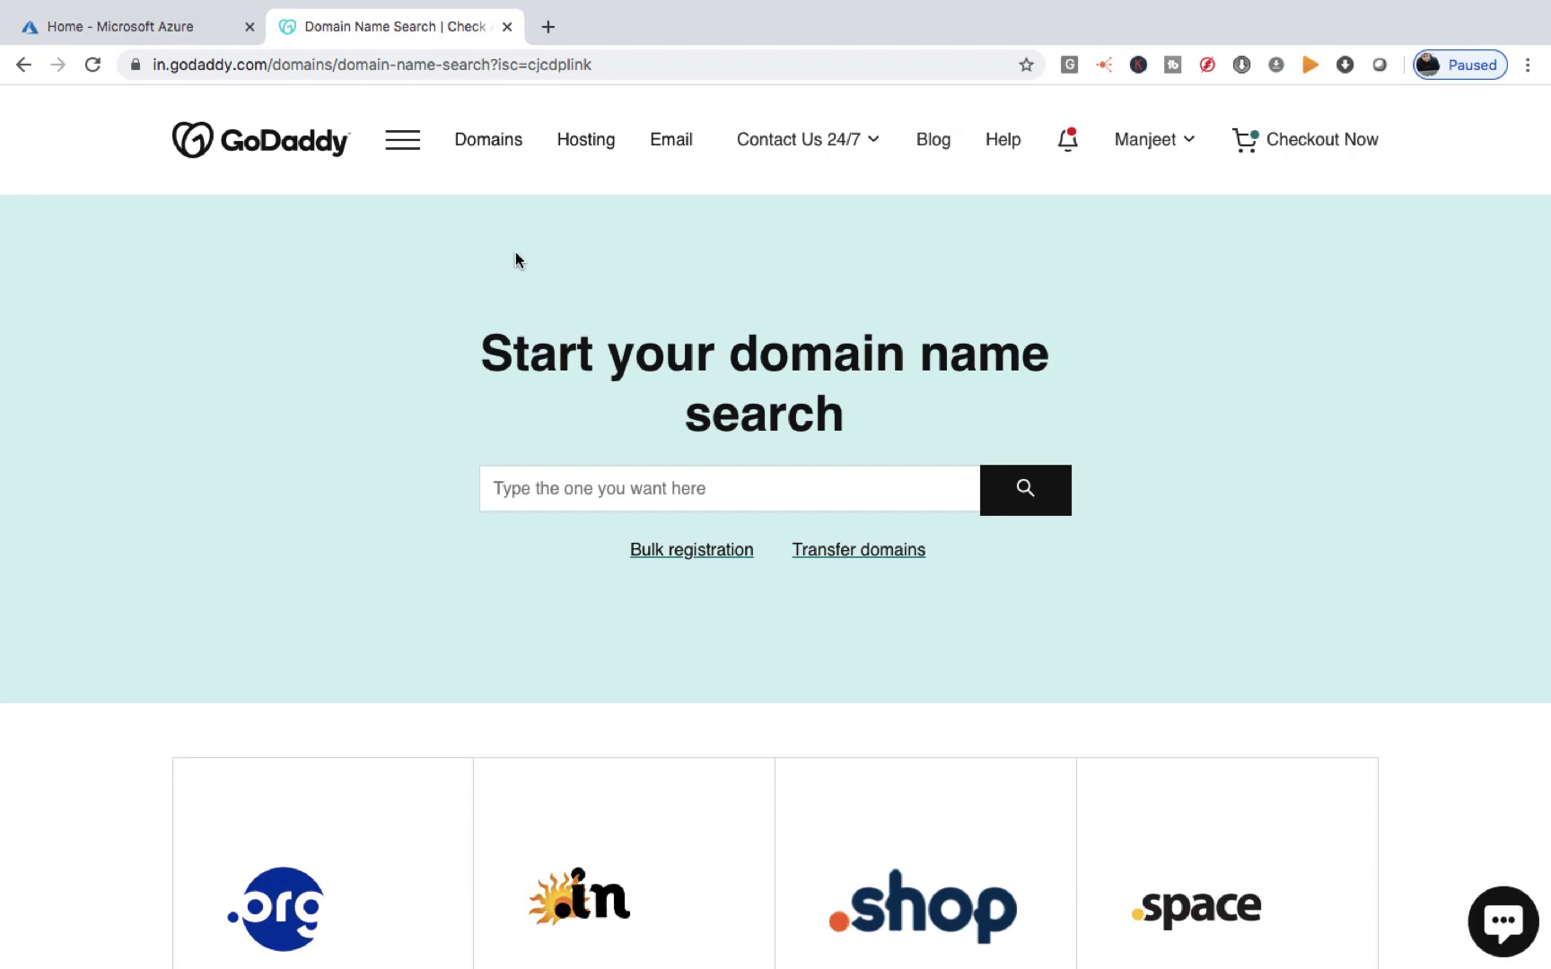
left_click(1160, 155)
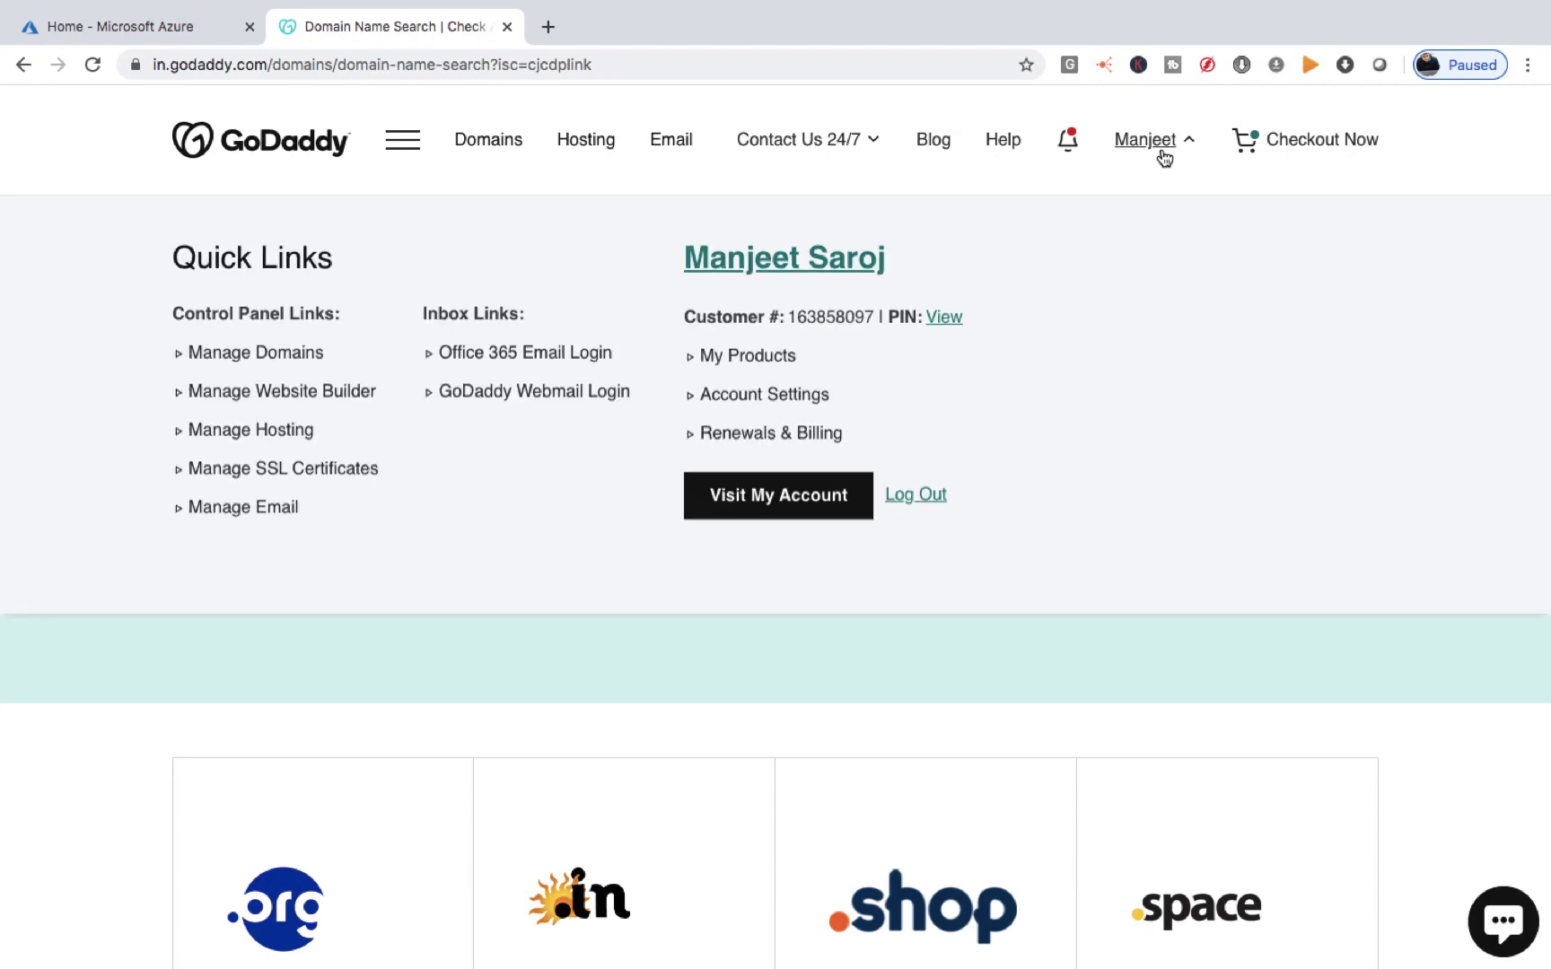
left_click(250, 357)
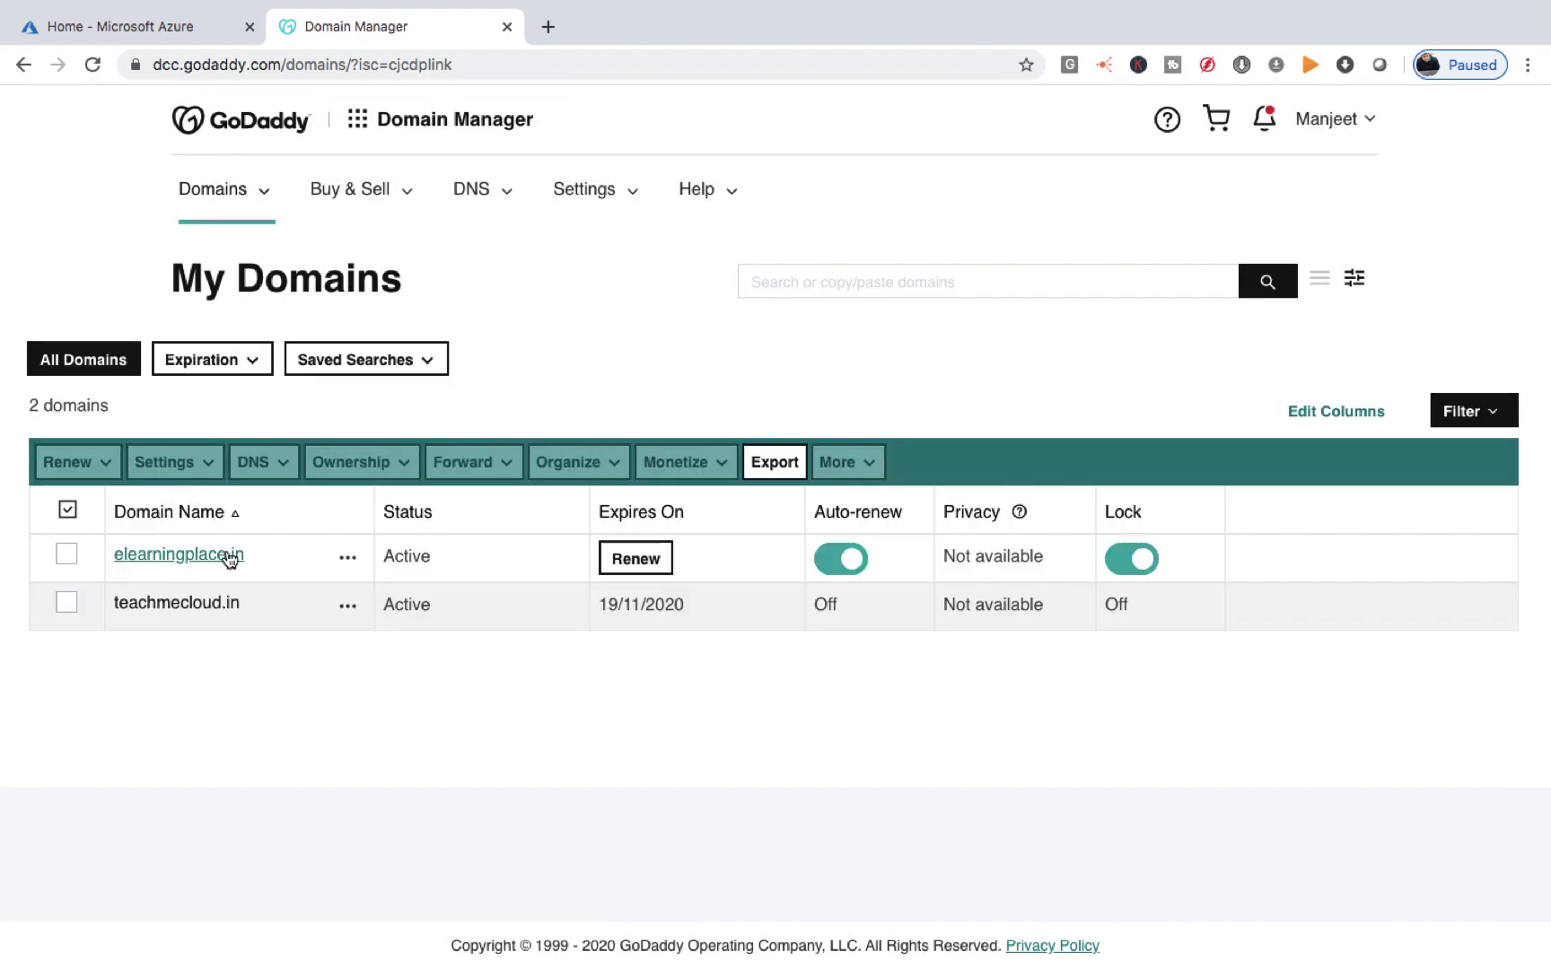
Open the DNS management page for elearningplace.in in GoDaddy
left_click(216, 556)
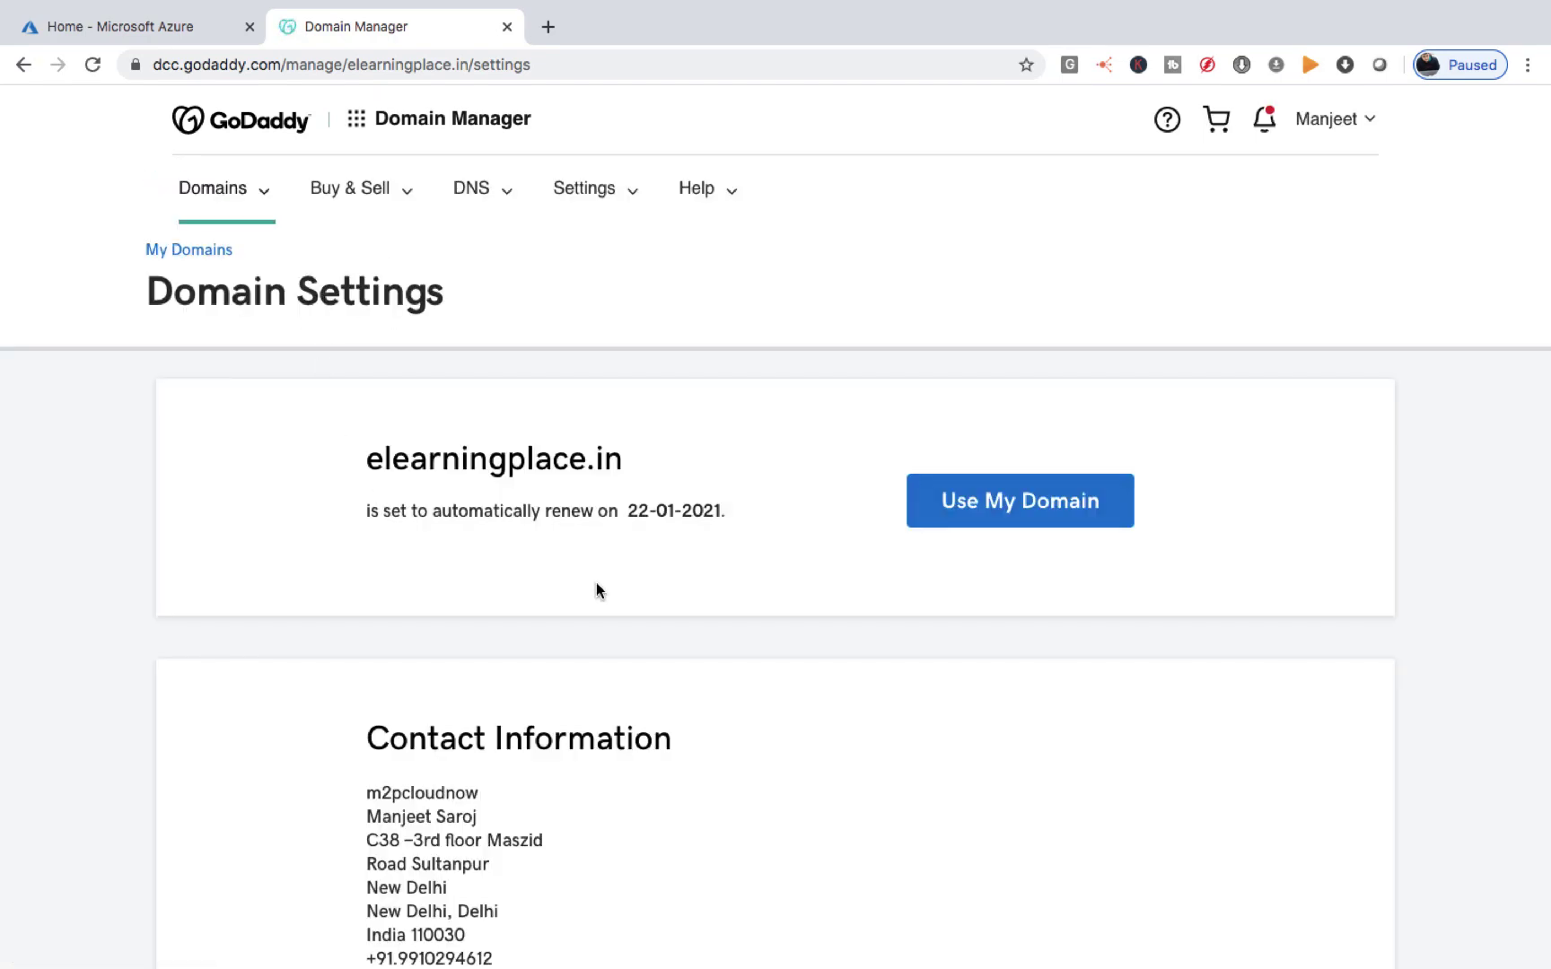
scroll(596, 591, "down", 10)
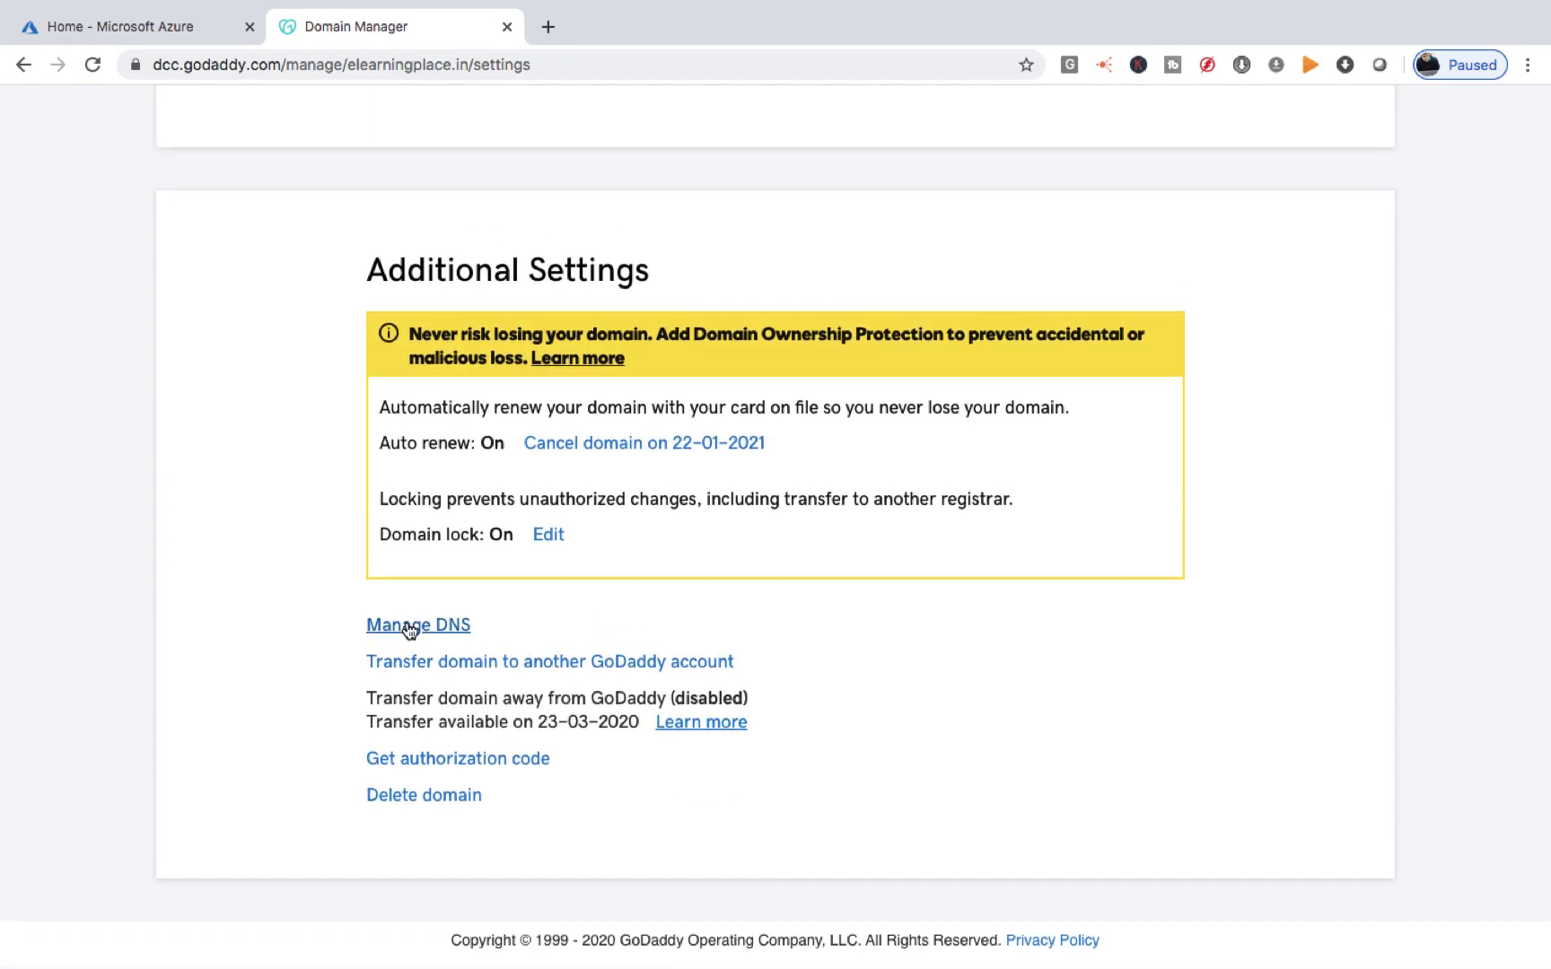
left_click(411, 618)
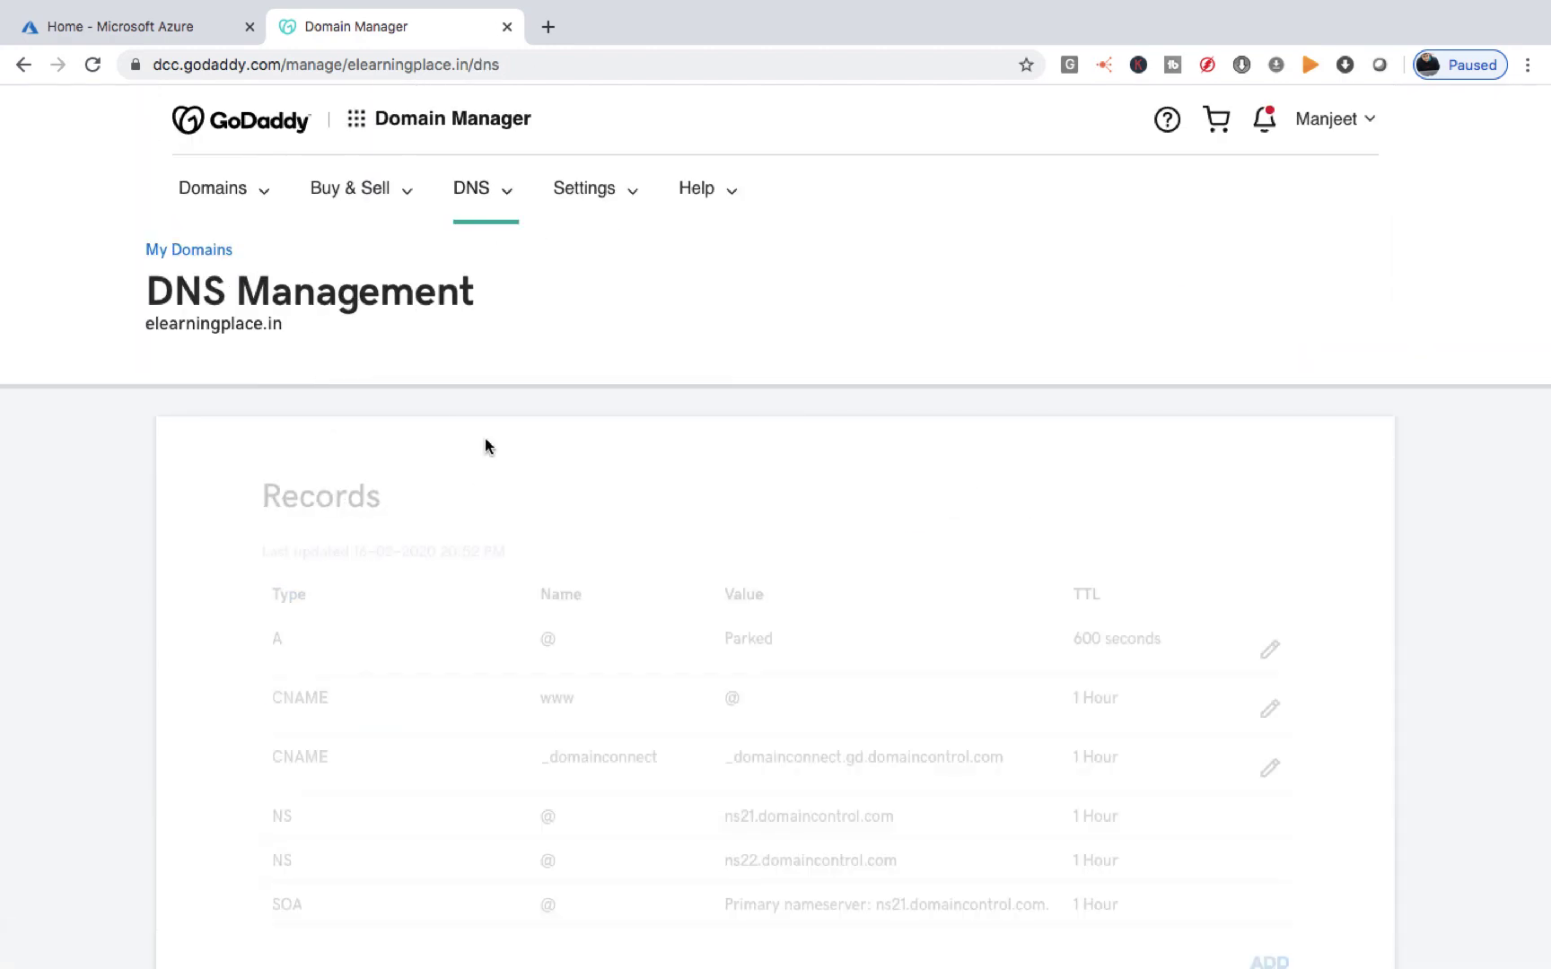
Copy the domain name elearningplace.in and return to the Azure portal home
left_click_drag(284, 323, 144, 323)
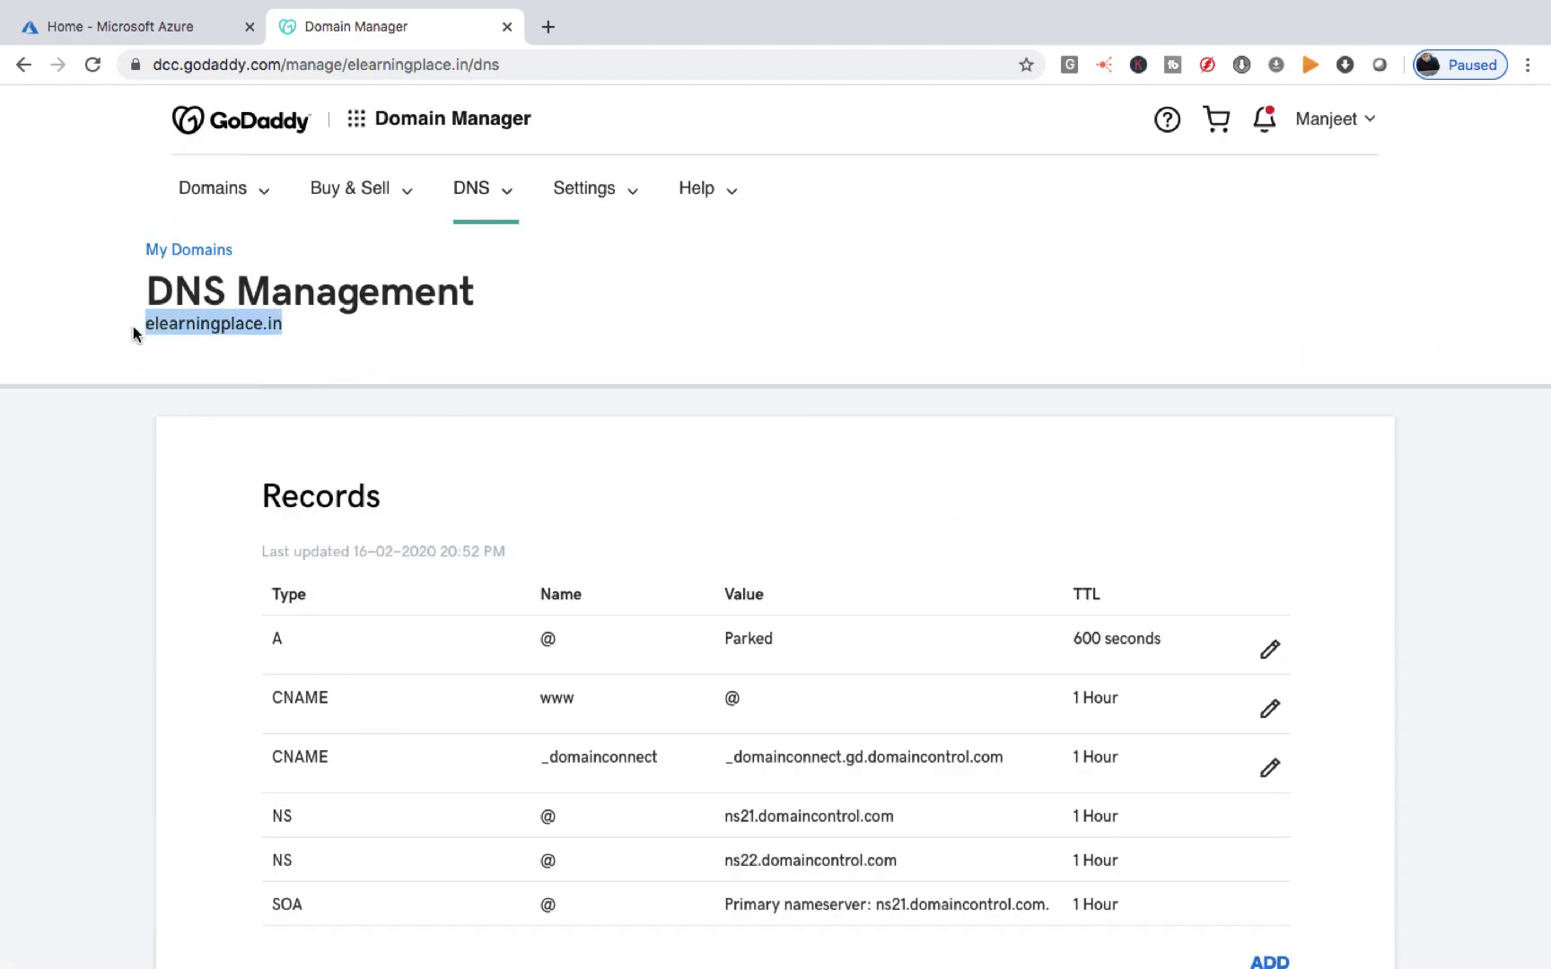
right_click(177, 334)
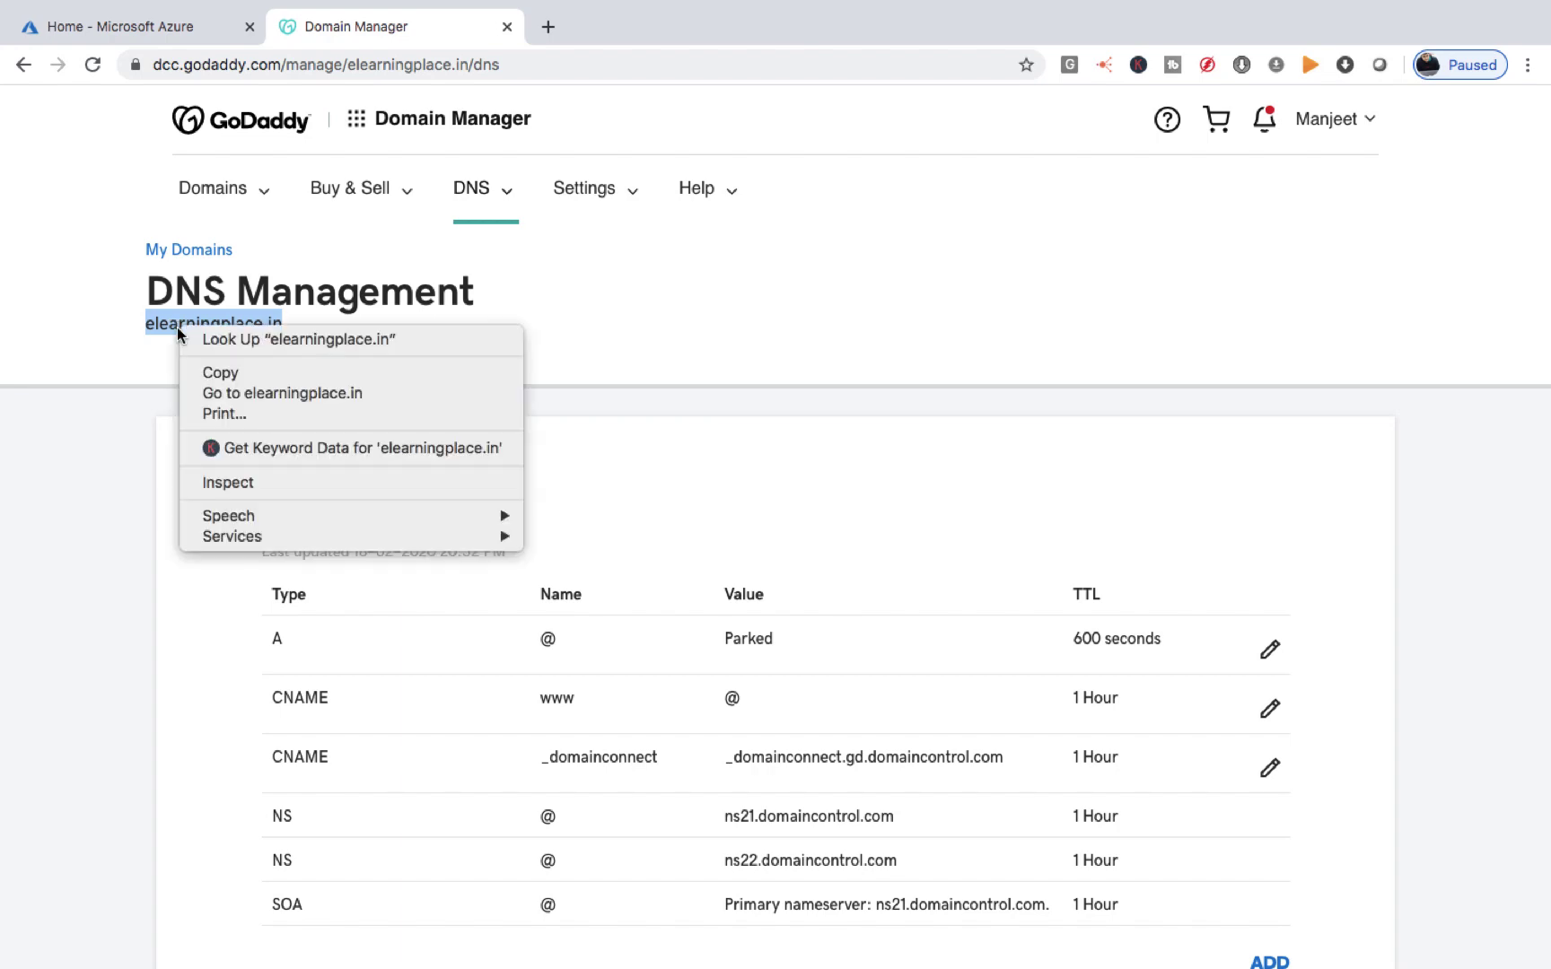
left_click(219, 372)
scroll(1320, 660, "down", 3)
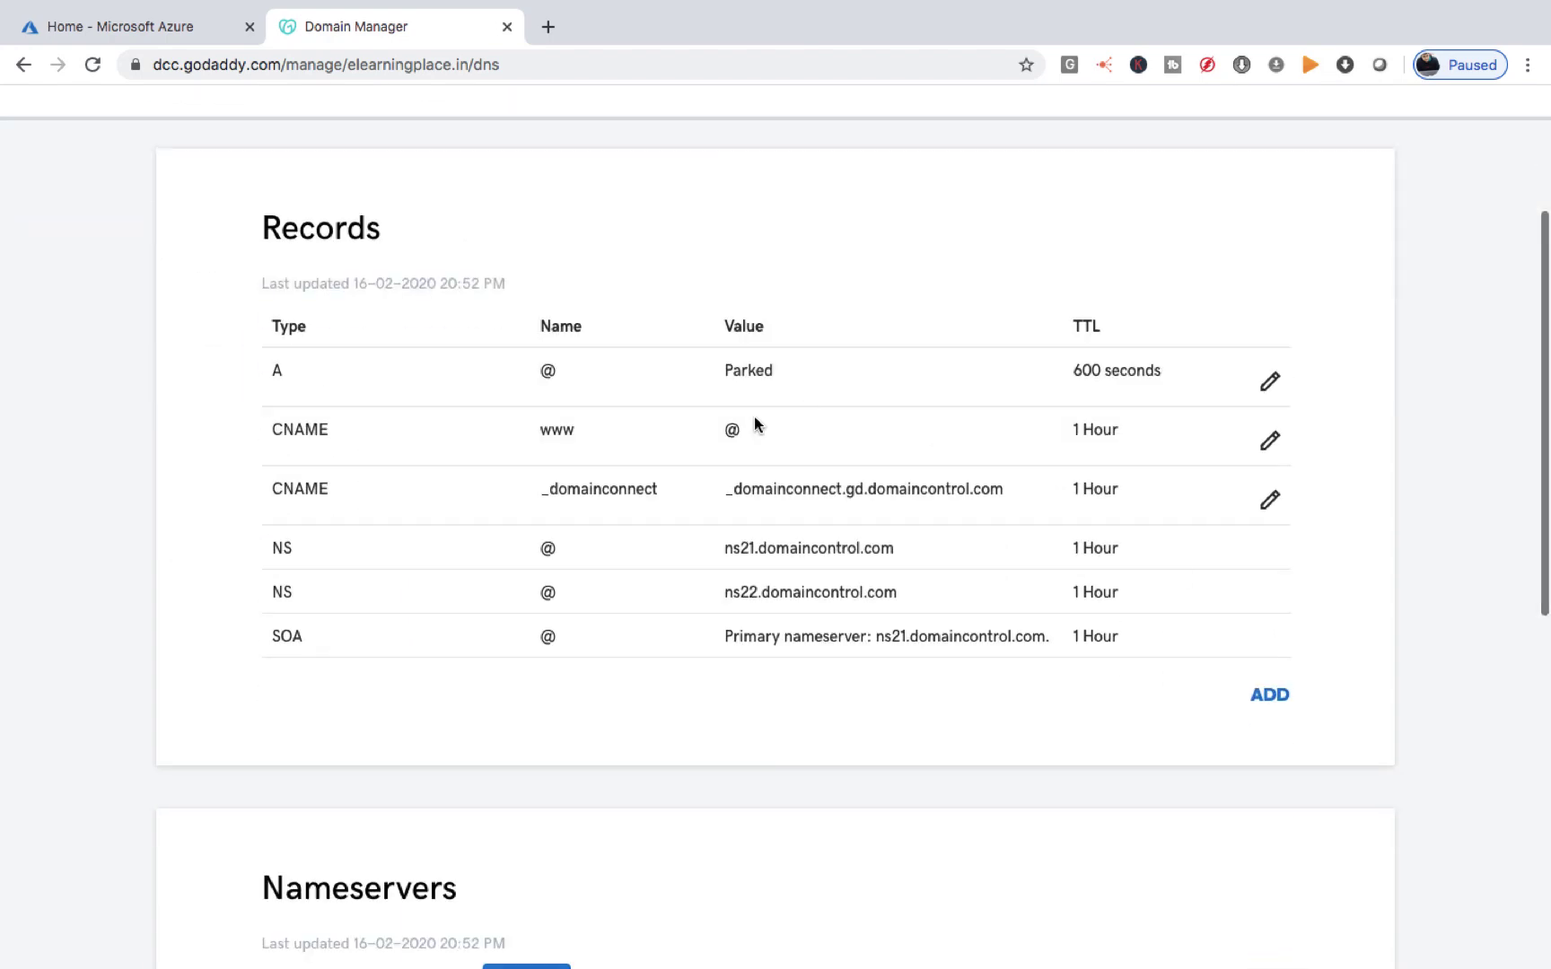
left_click(164, 38)
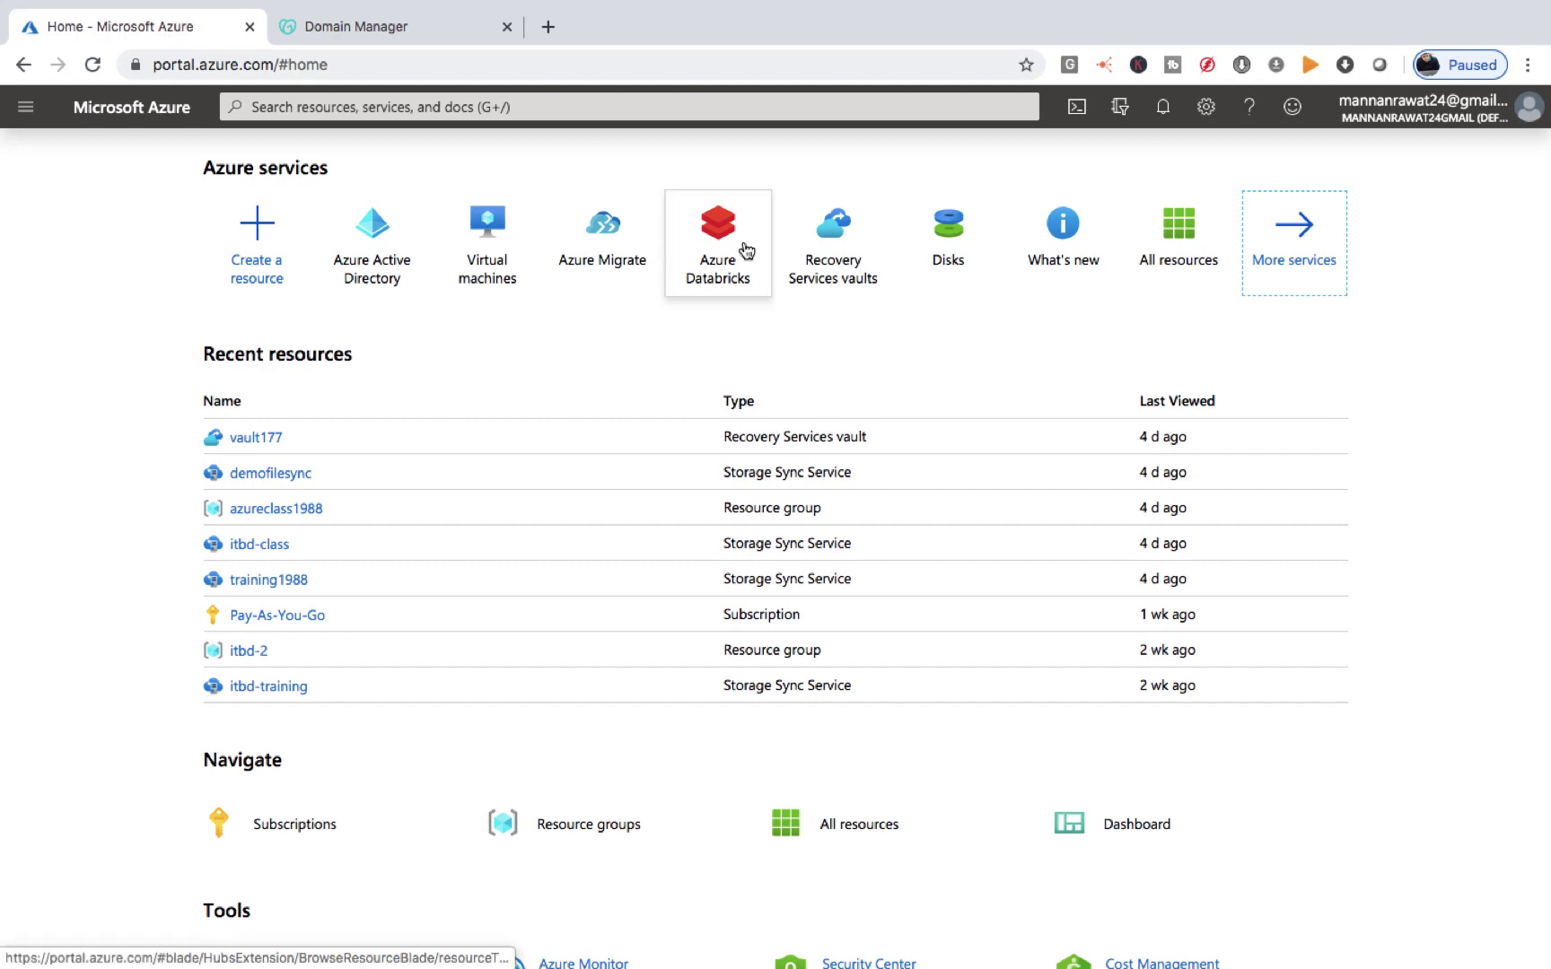
From all services filtered to Identity, open Azure Active Directory for the default directory
left_click(1290, 249)
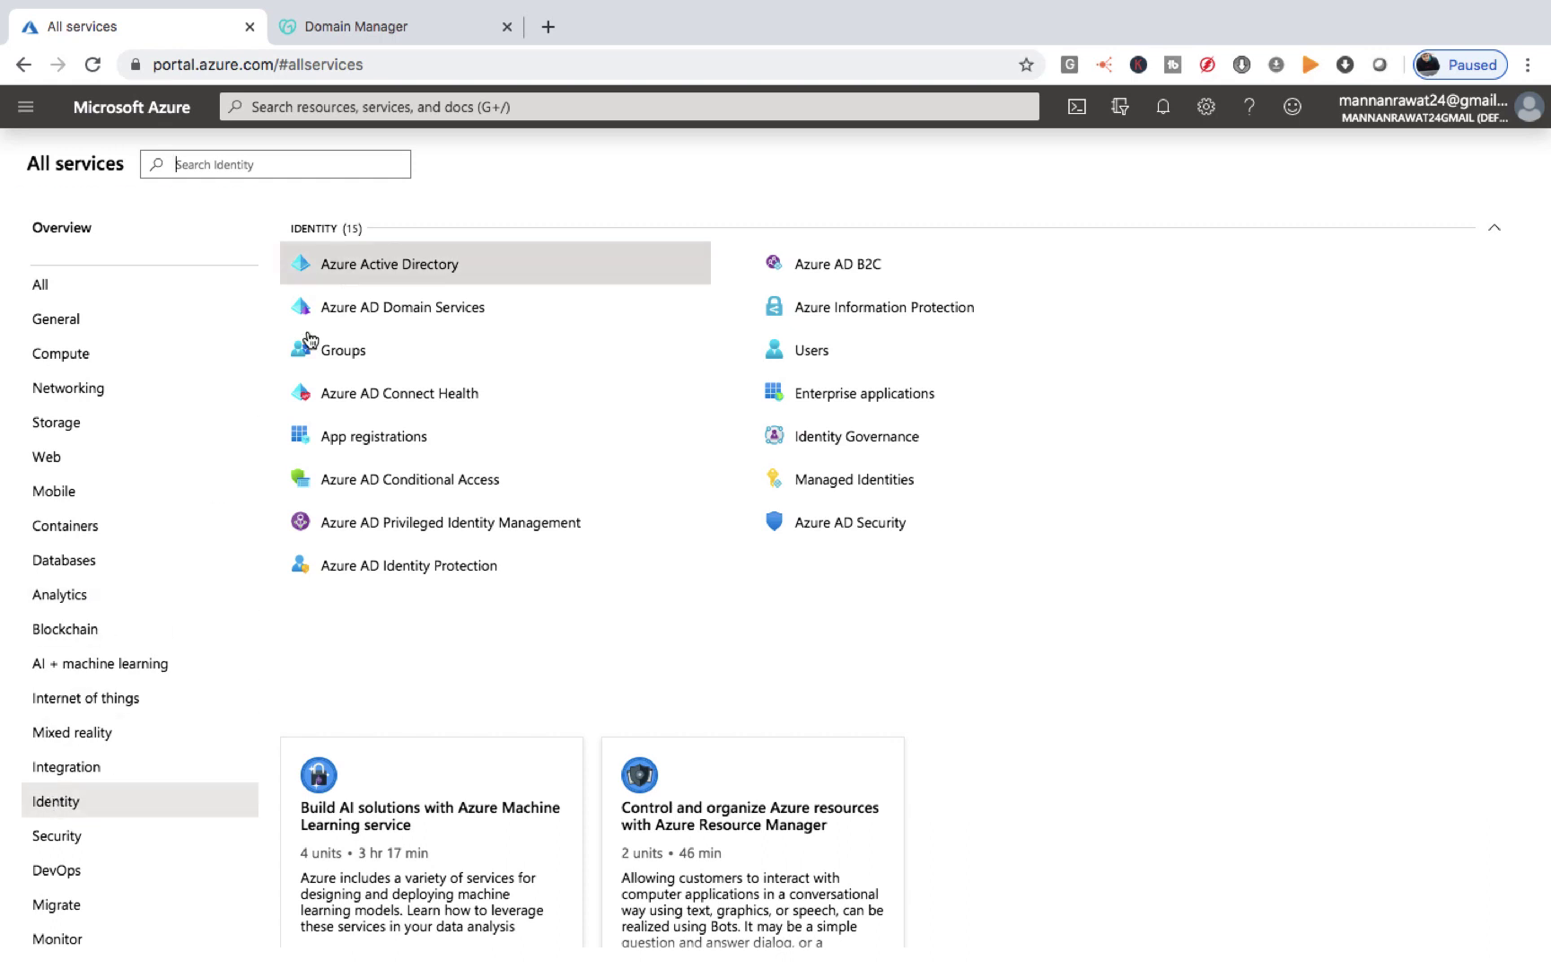
left_click(42, 289)
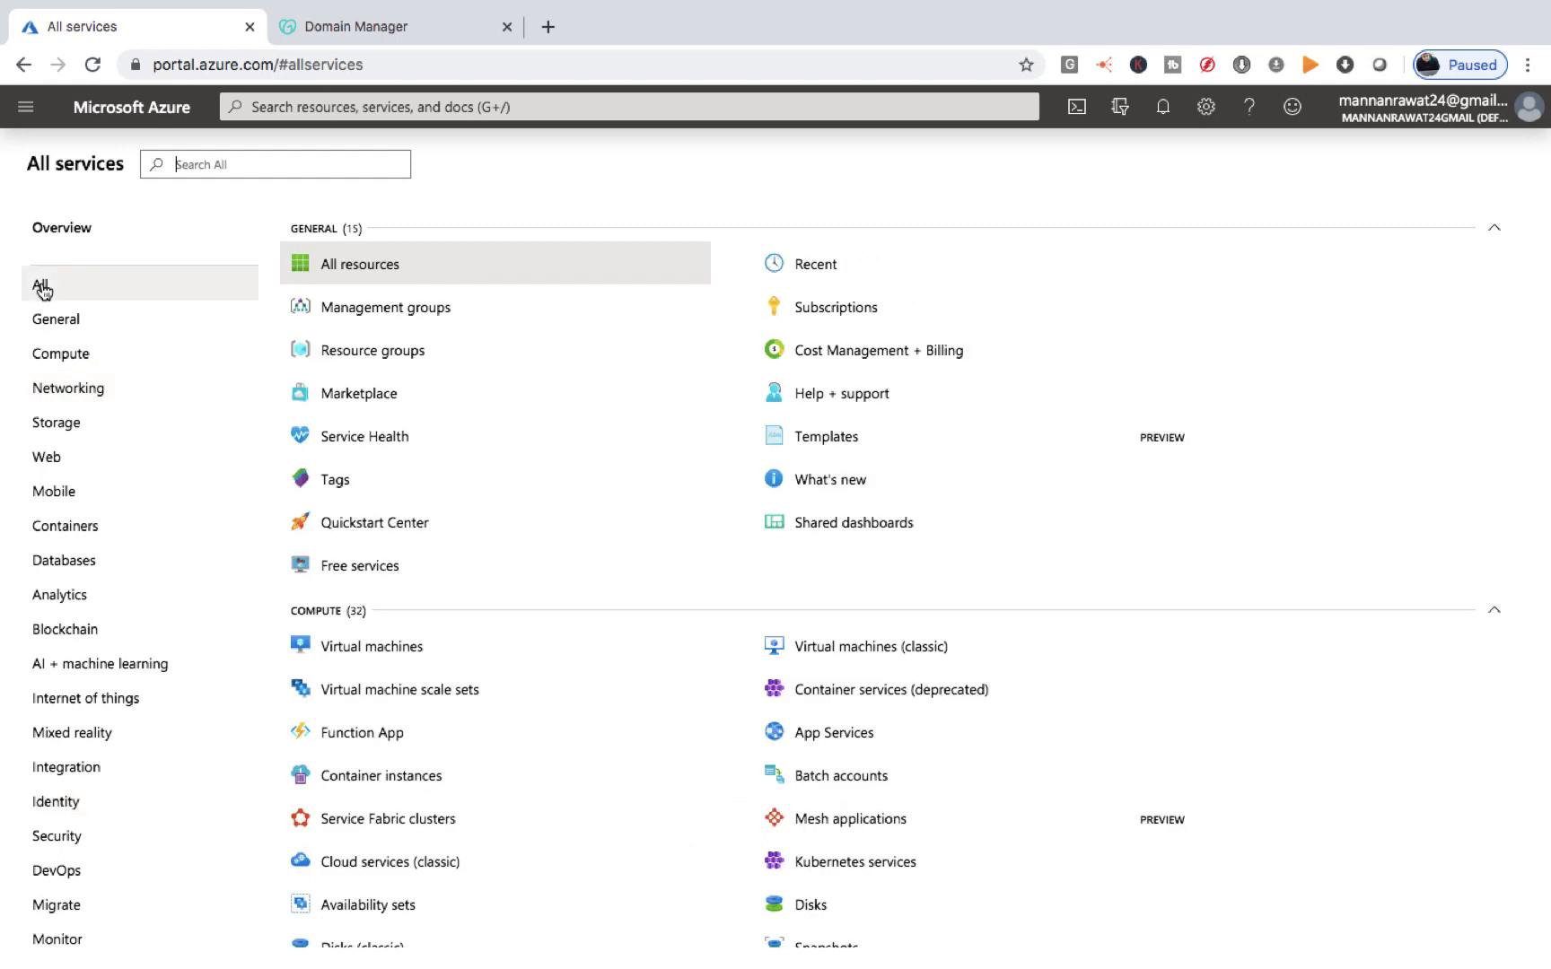
left_click(68, 811)
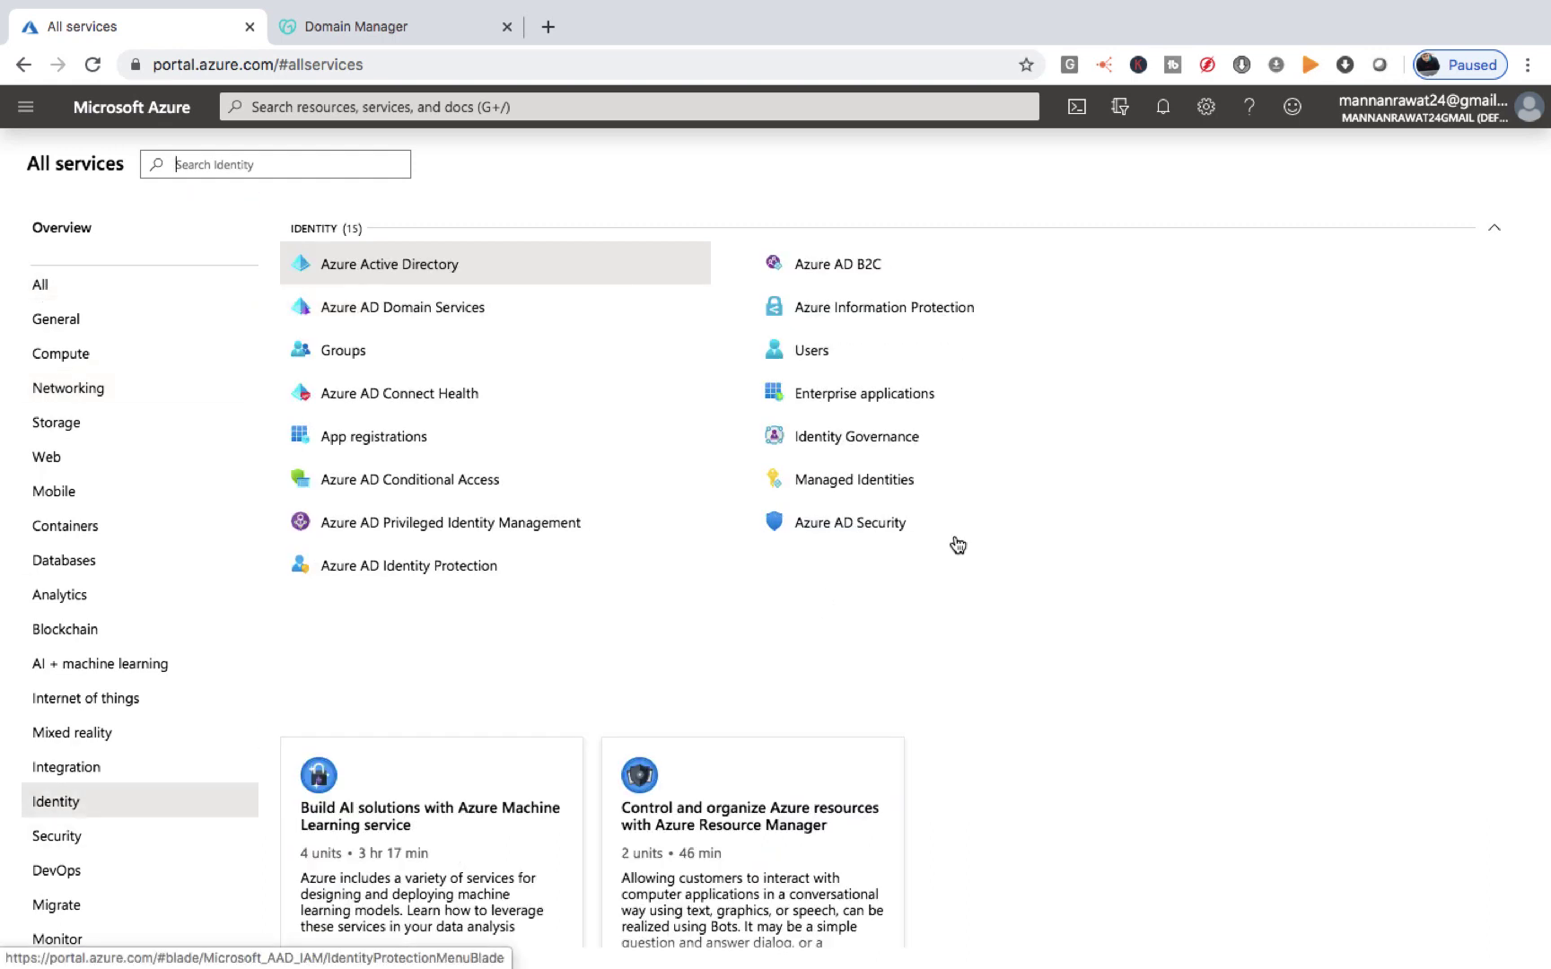
mouse_move(972, 531)
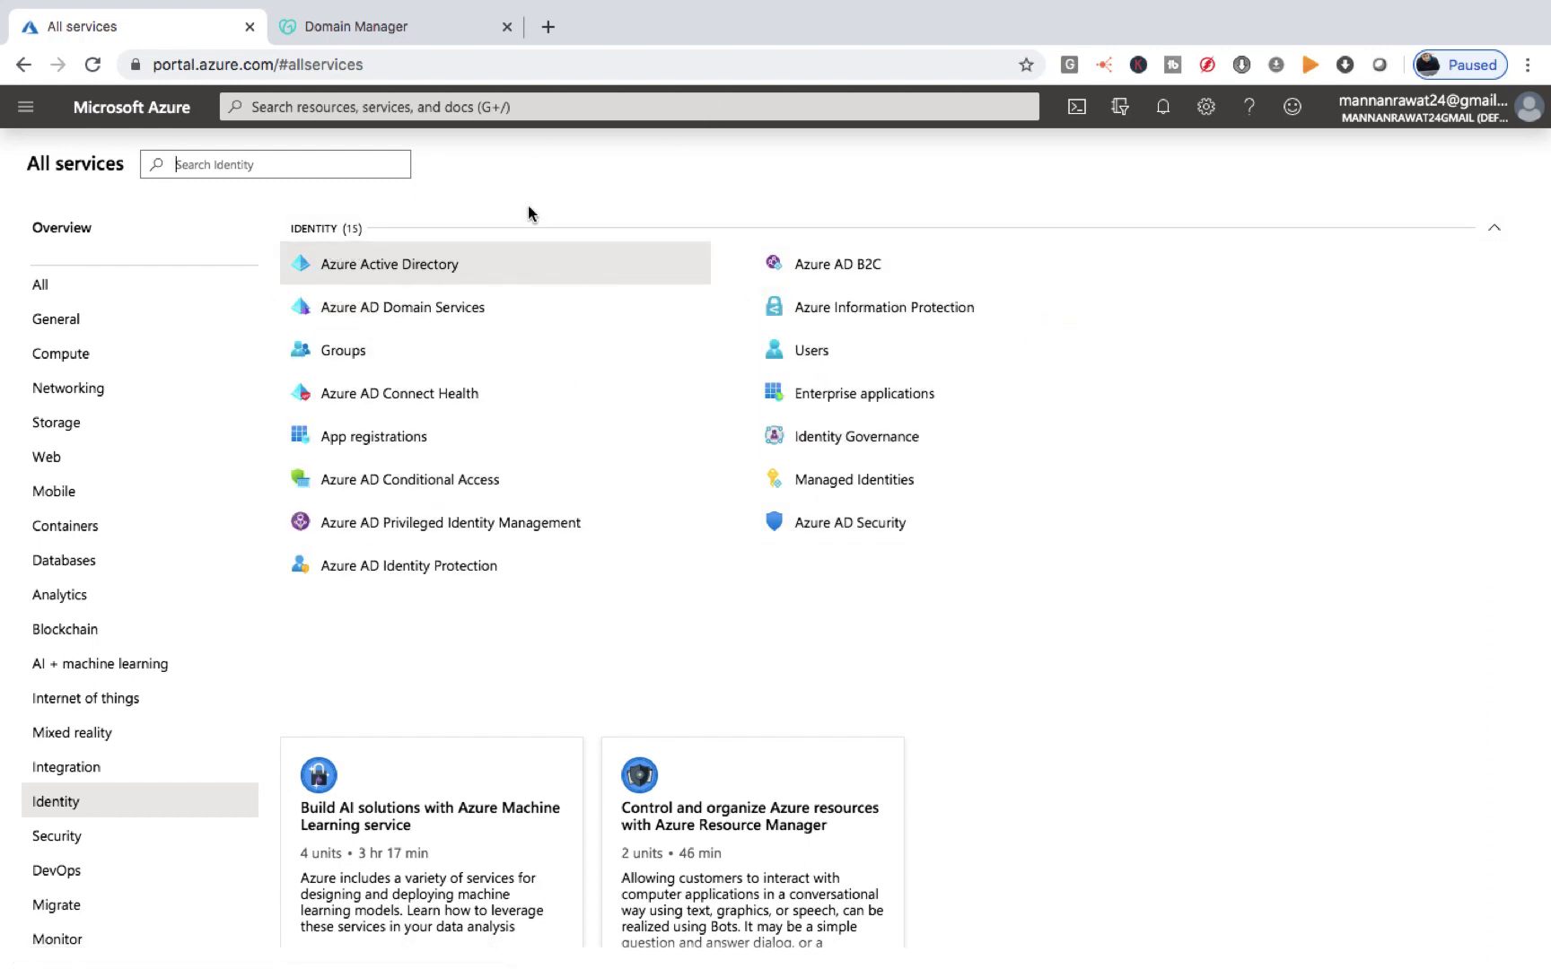
left_click(376, 265)
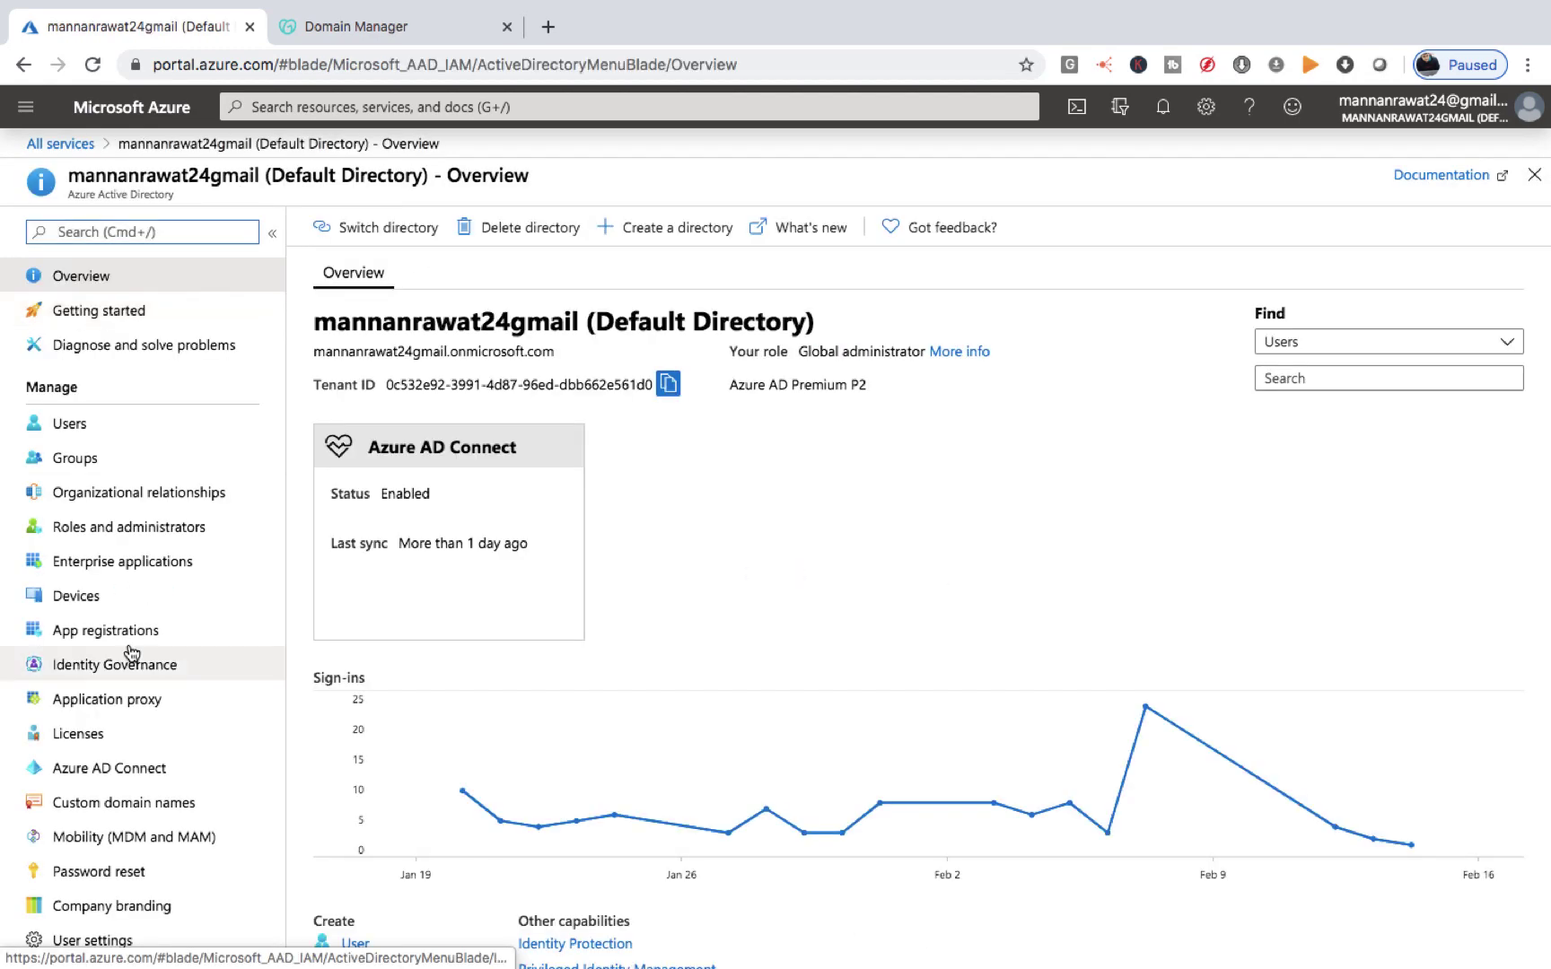
scroll(130, 651, "down", 5)
scroll(132, 653, "up", 5)
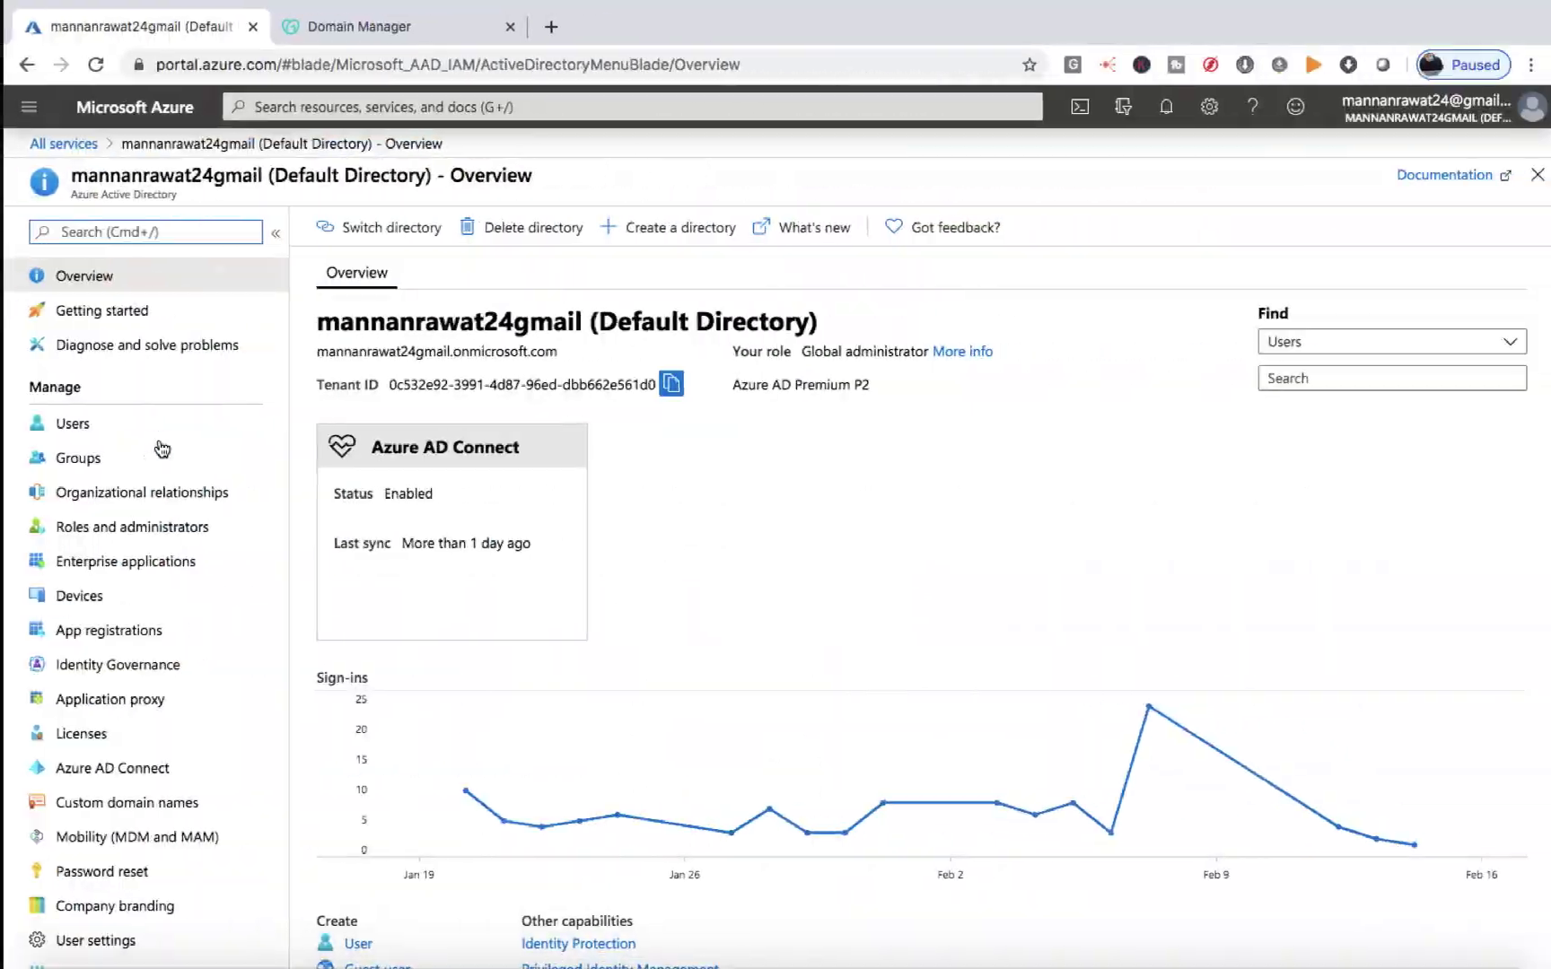
left_click(65, 426)
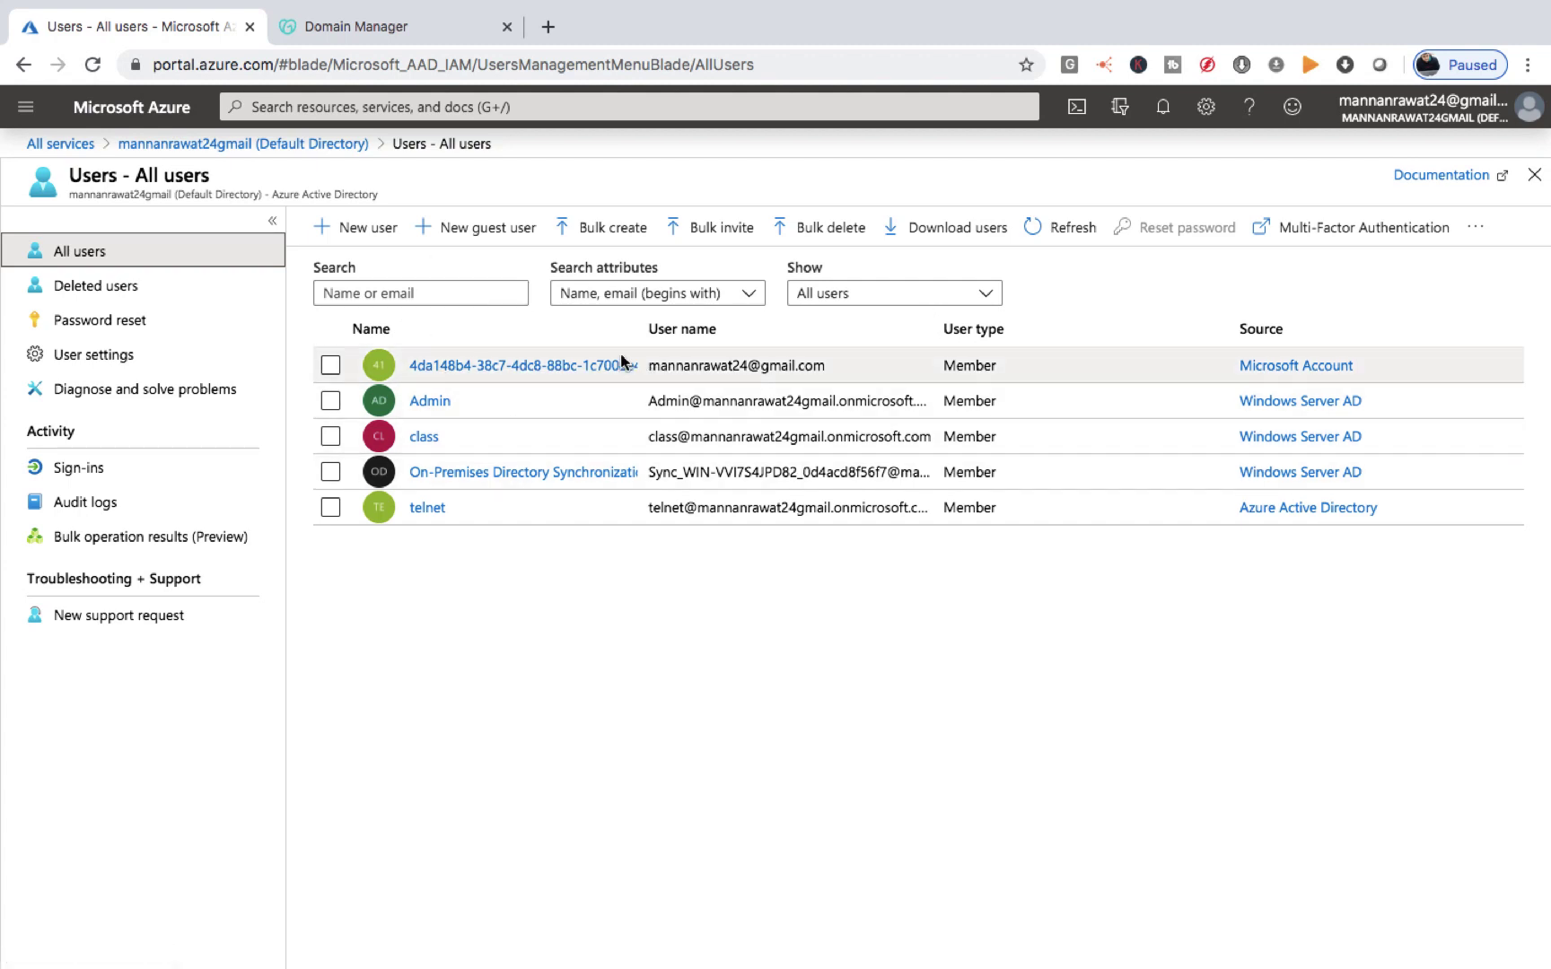
left_click(356, 232)
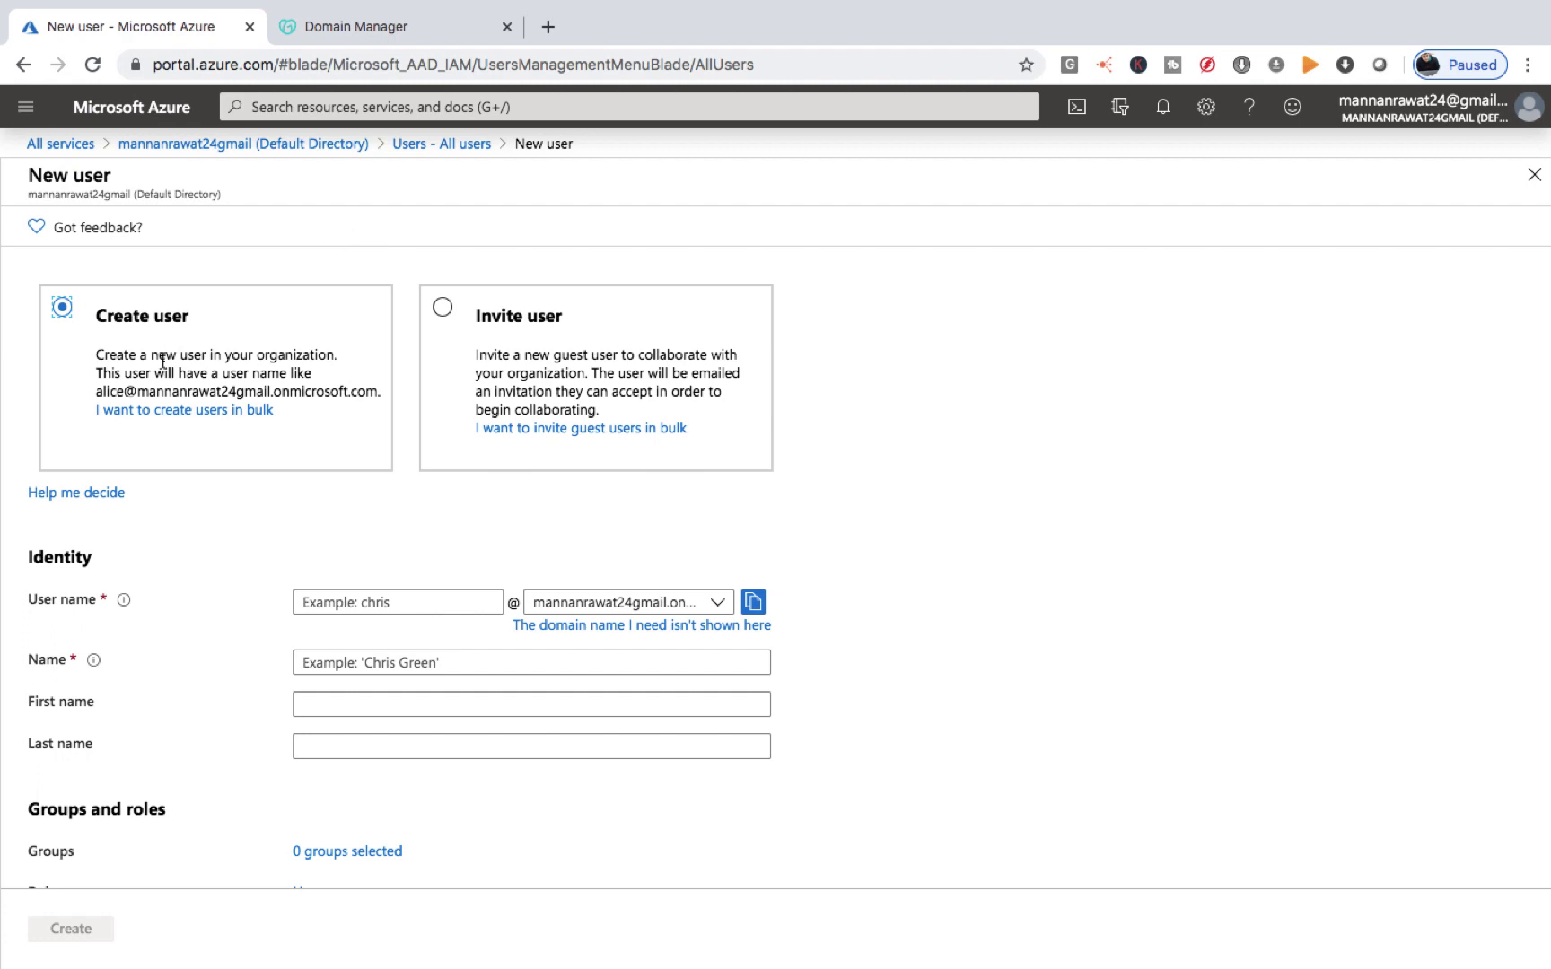
left_click(701, 608)
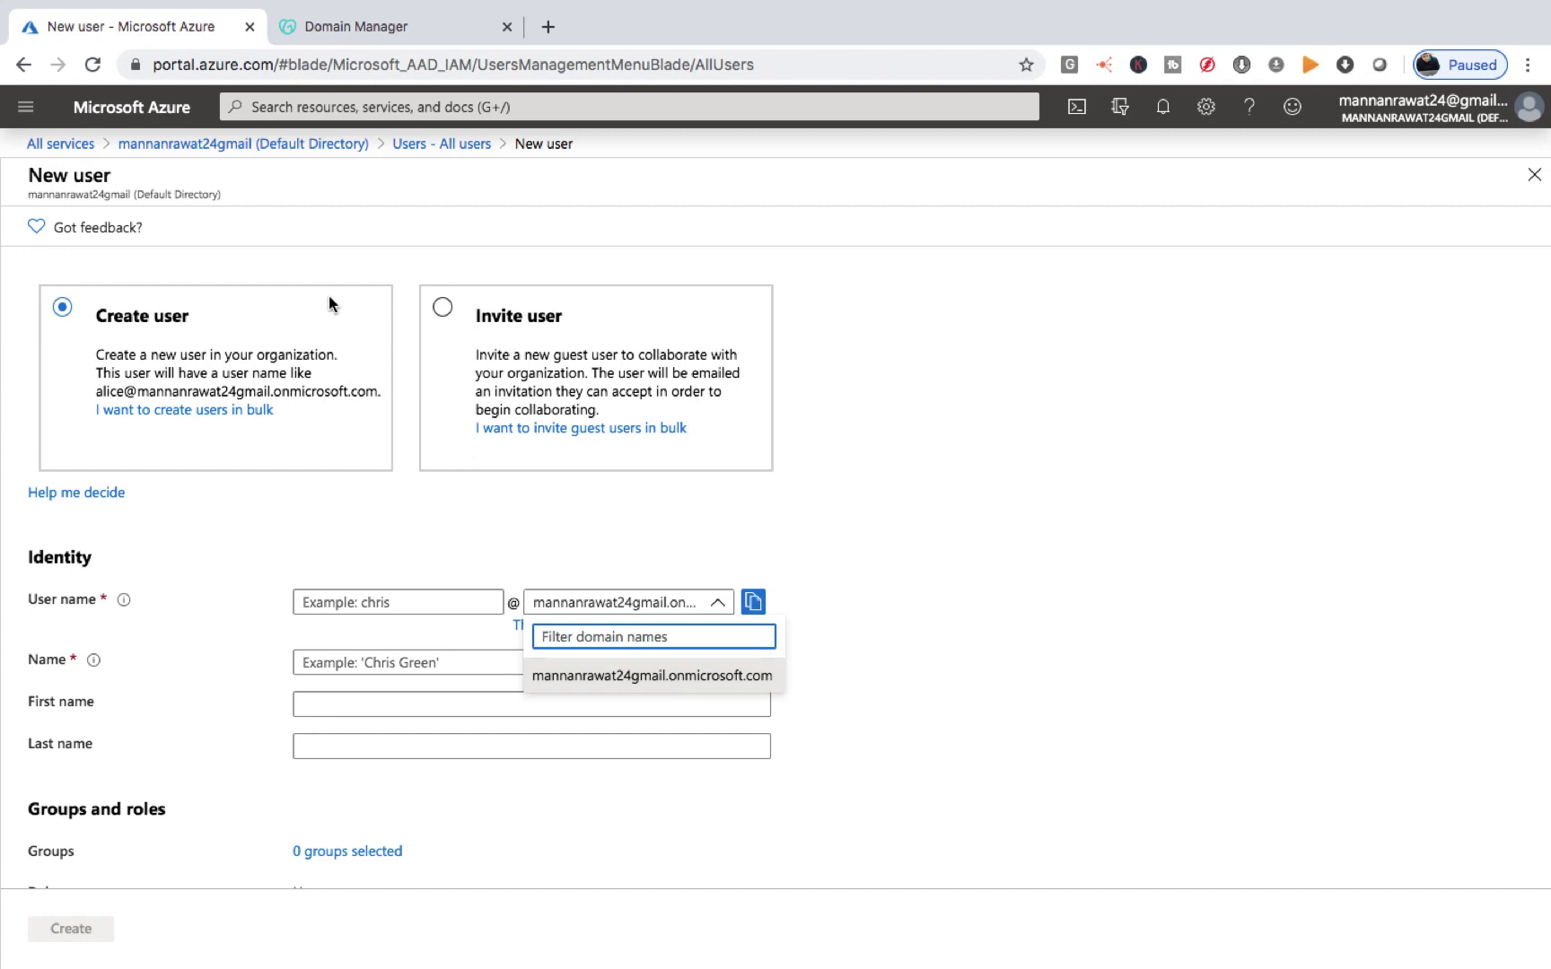
left_click(207, 146)
scroll(90, 768, "down", 3)
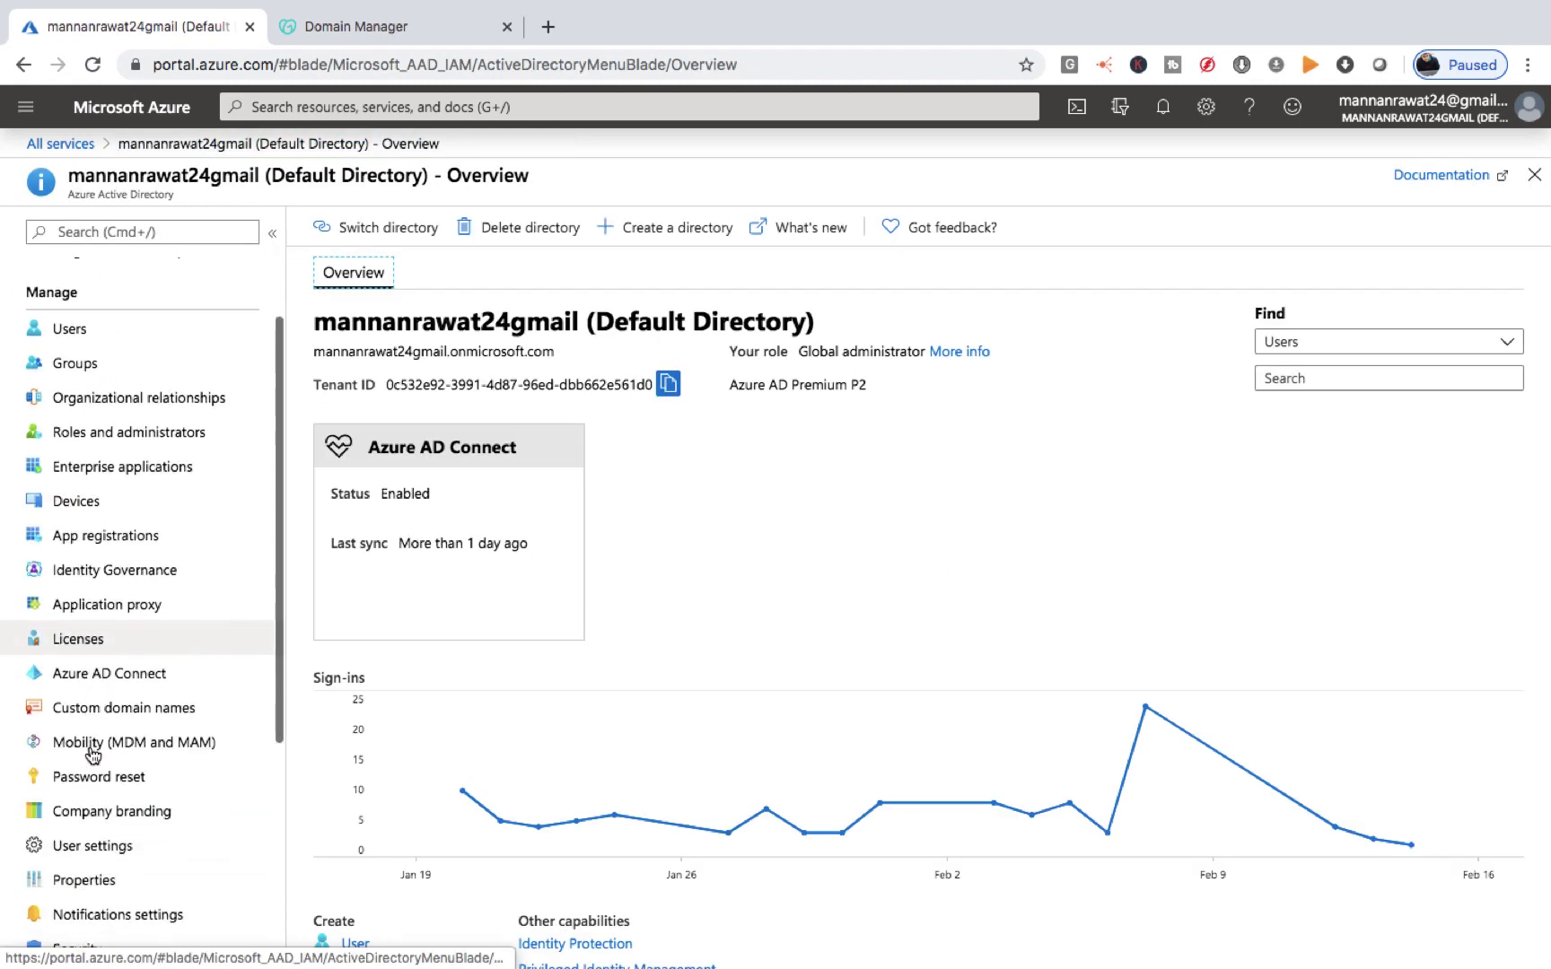
Open the directory's Custom domain names, glance at GoDaddy's records, and begin adding a custom domain
left_click(146, 711)
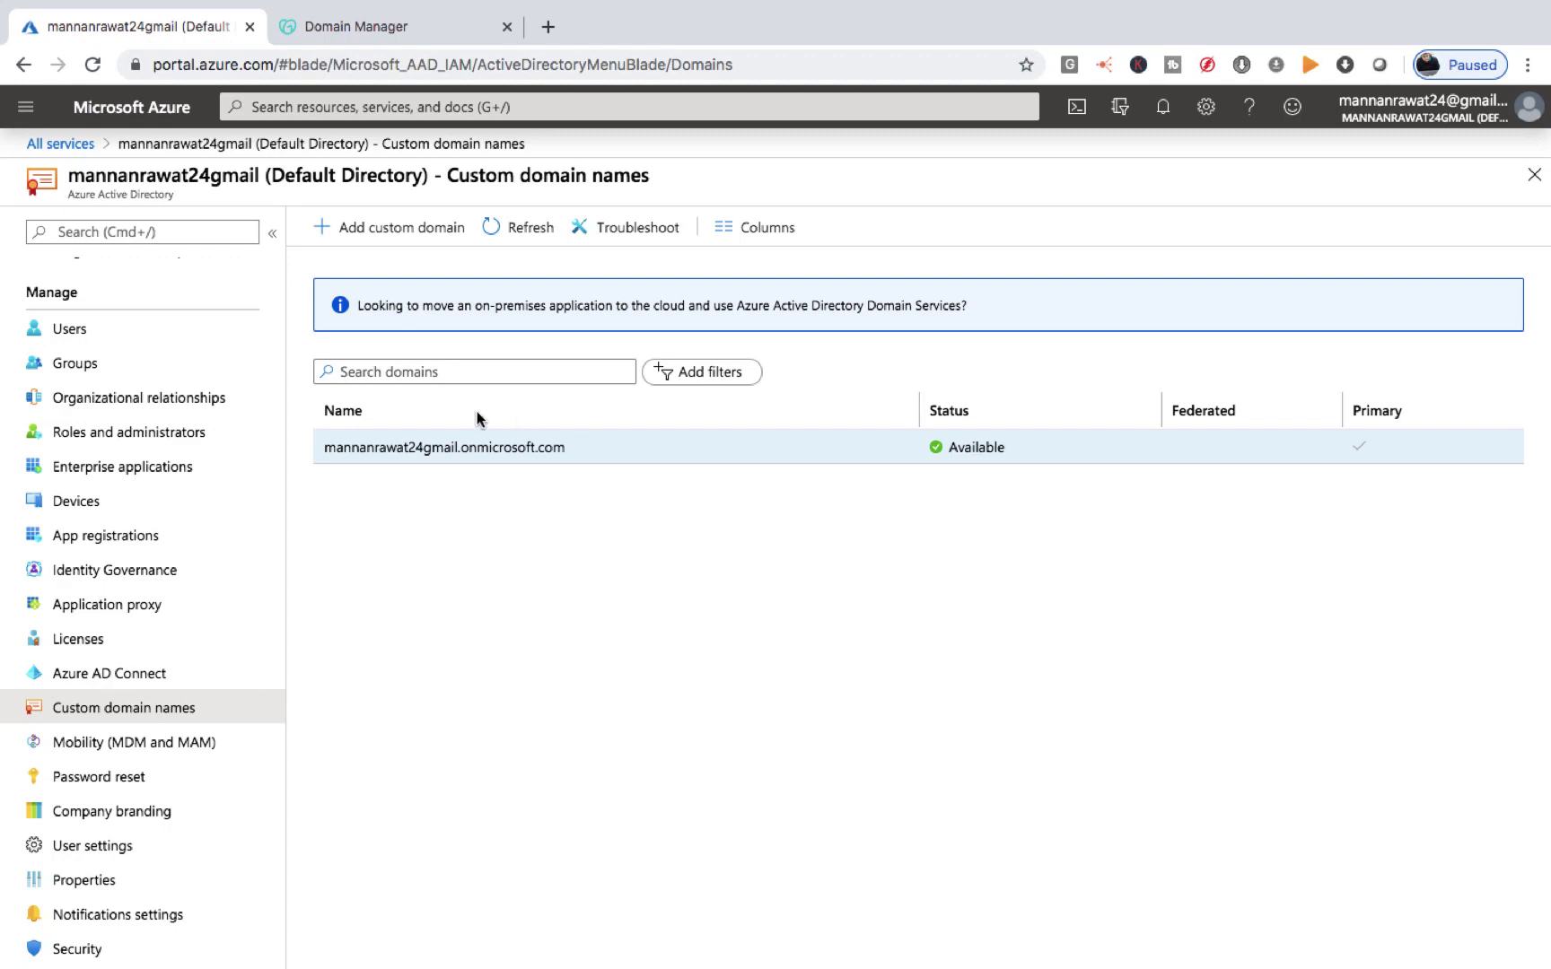
left_click(381, 26)
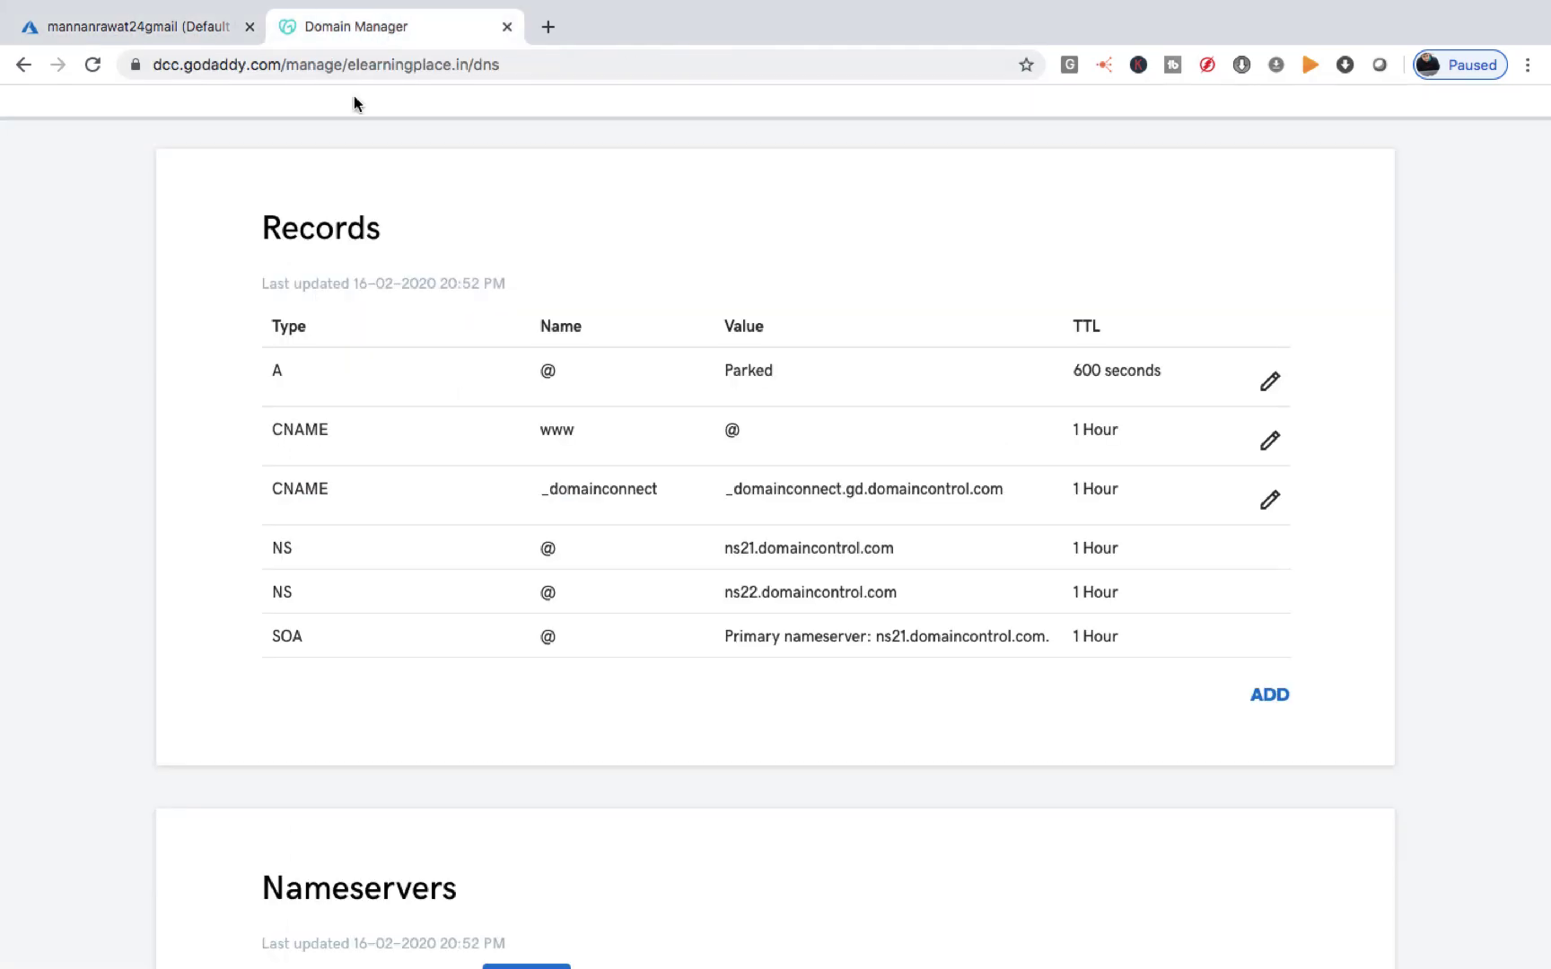
scroll(367, 288, "up", 3)
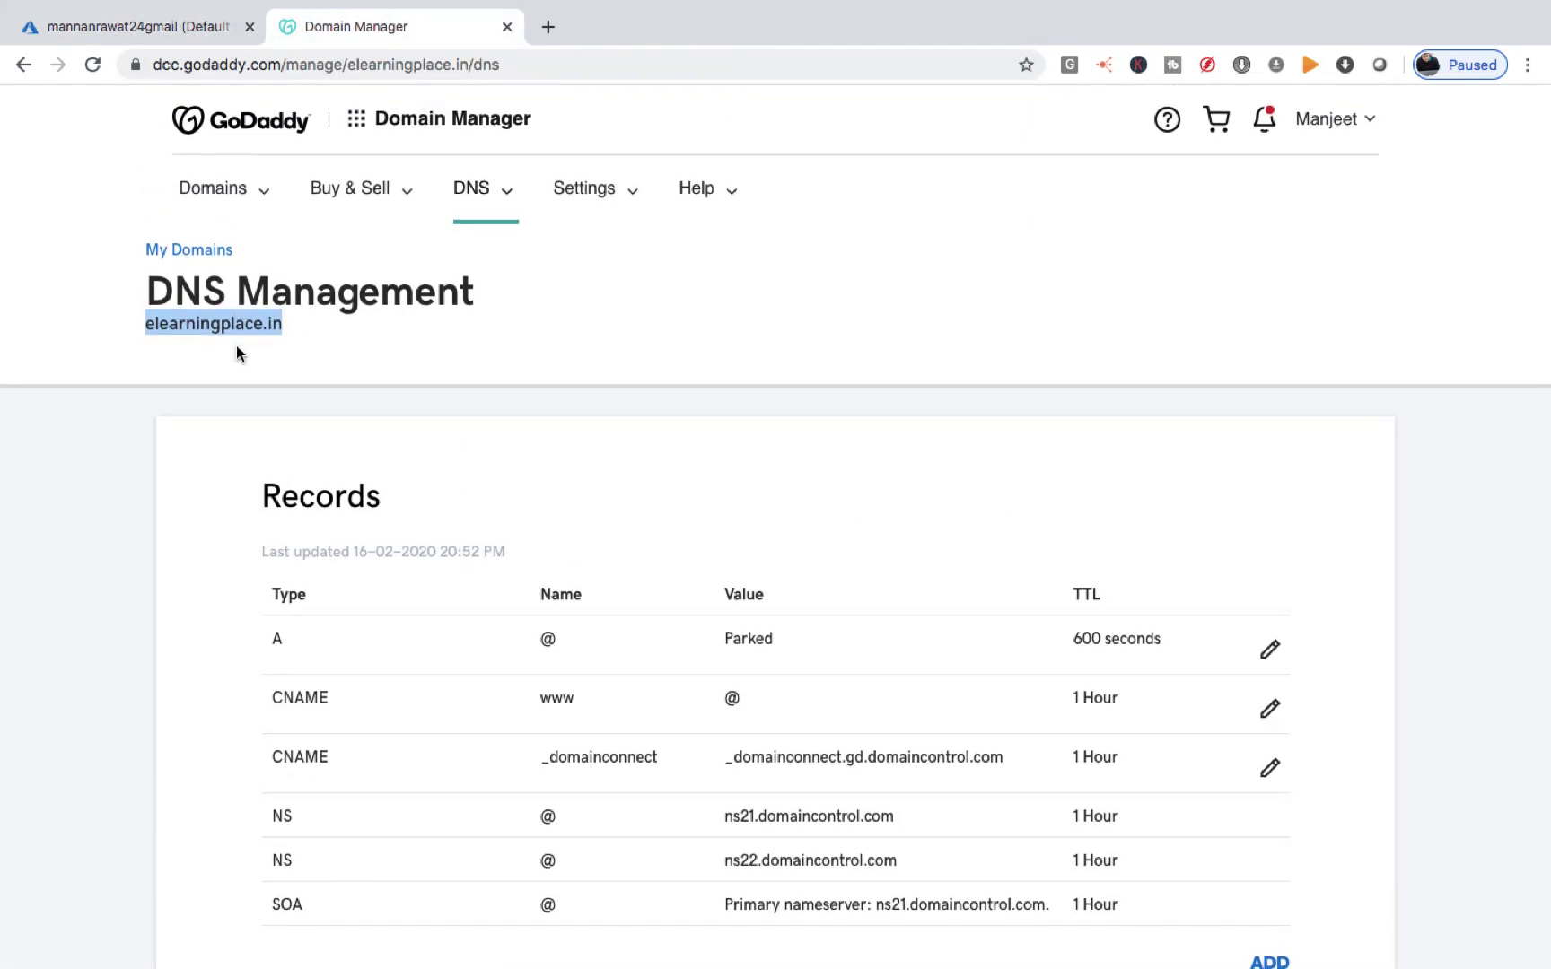
left_click(176, 27)
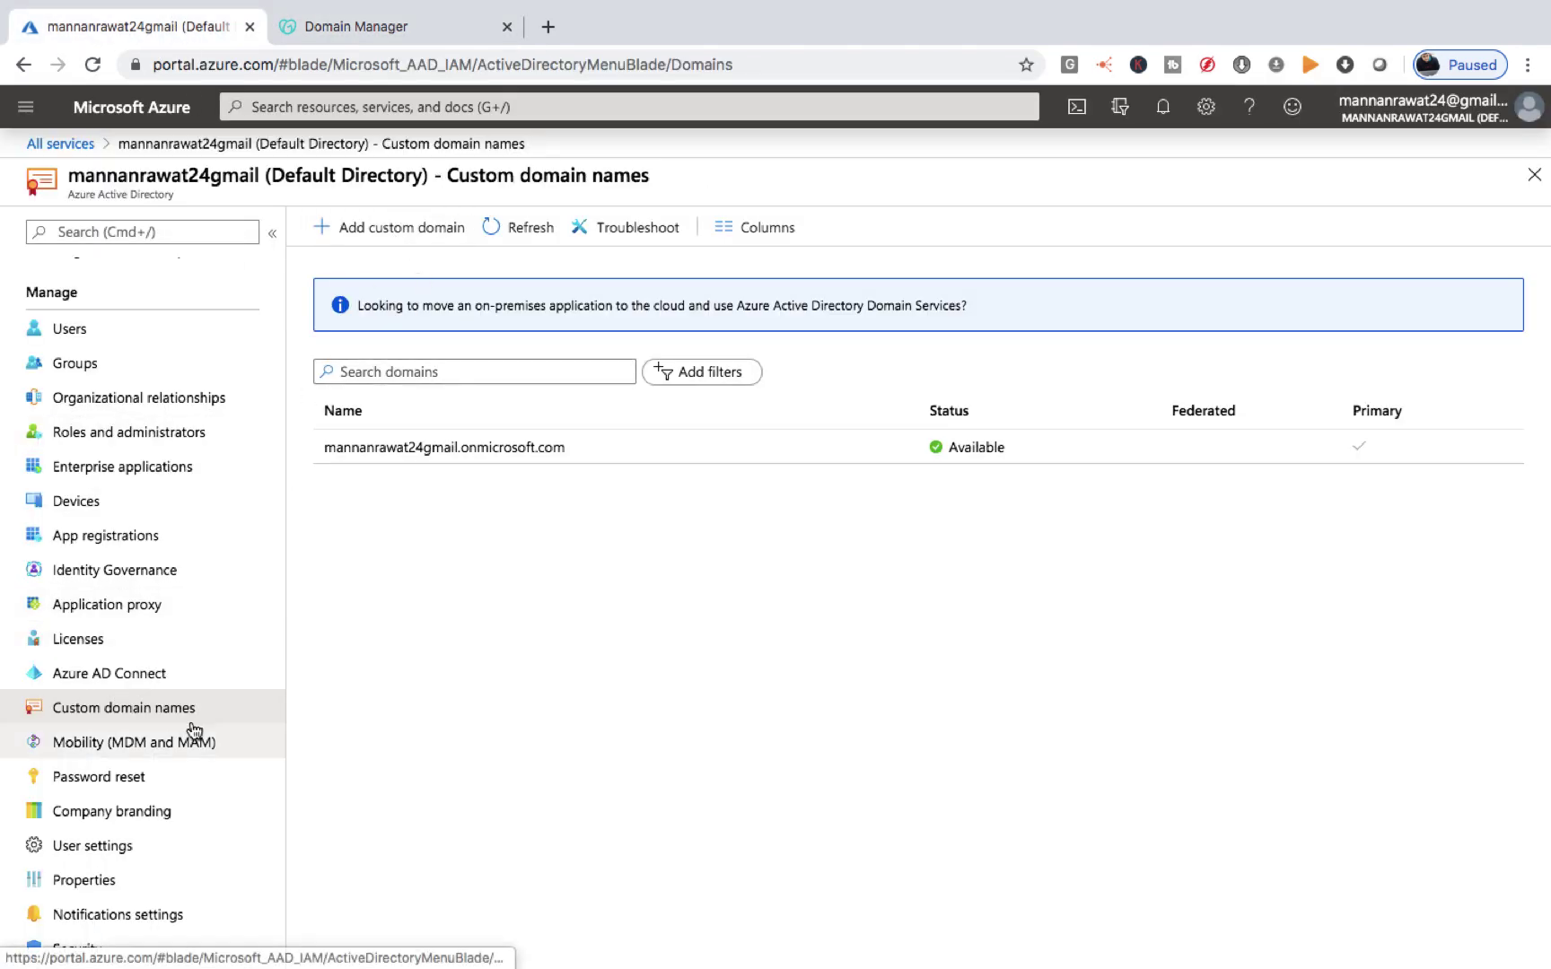
left_click(389, 238)
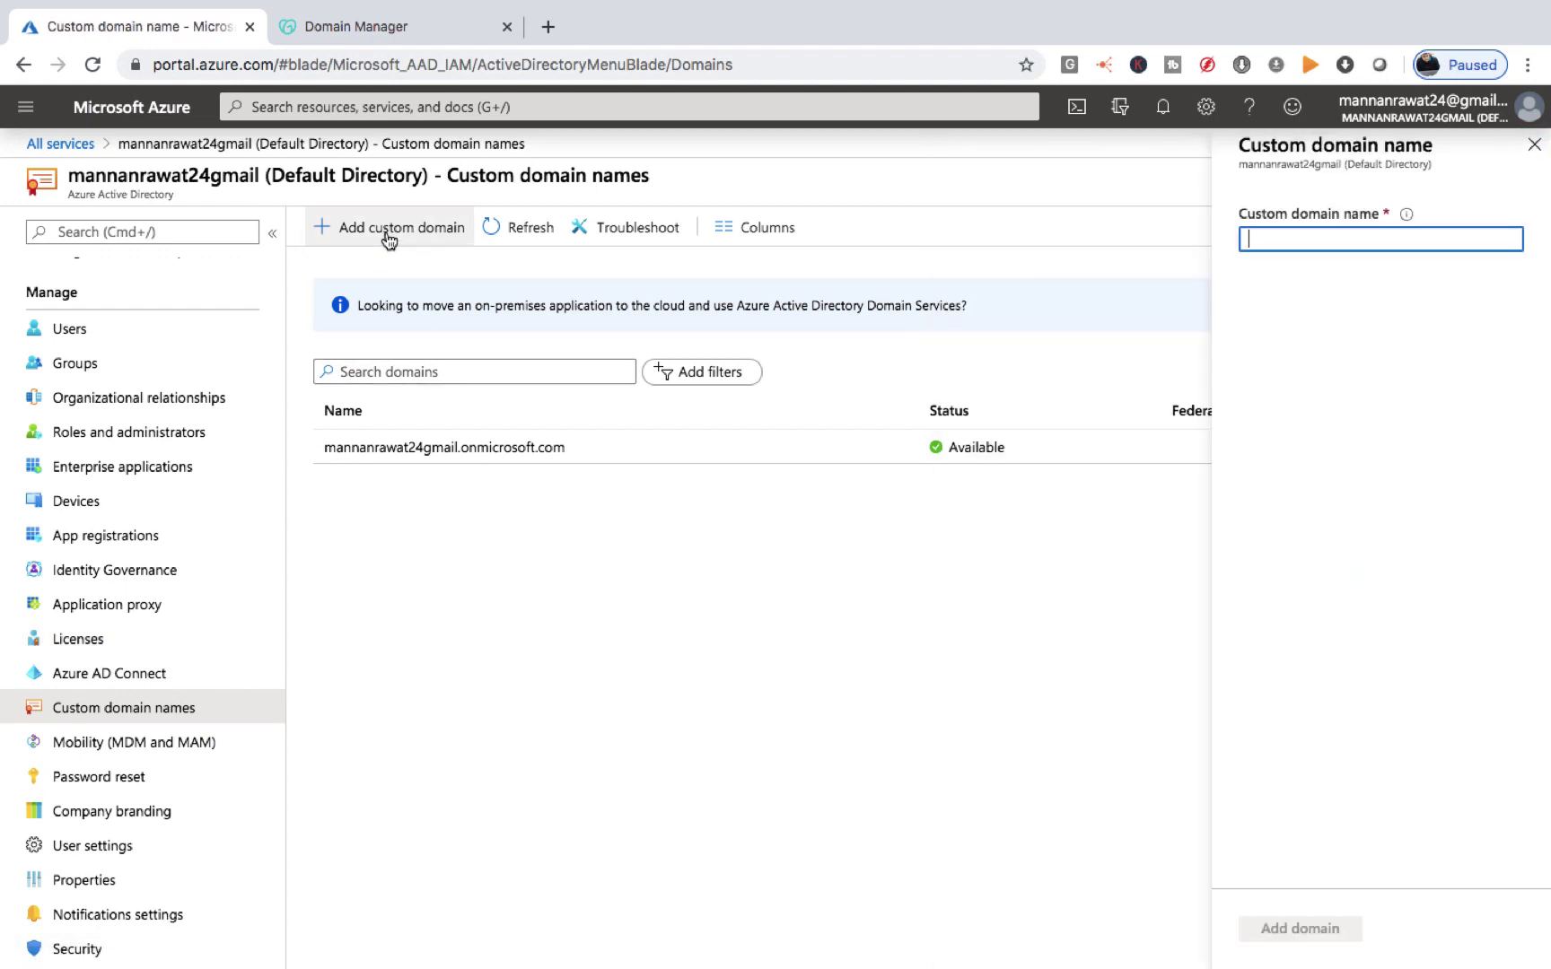
Add elearningplace.in as a custom domain, then go to GoDaddy's DNS page
type("elearningplace.in")
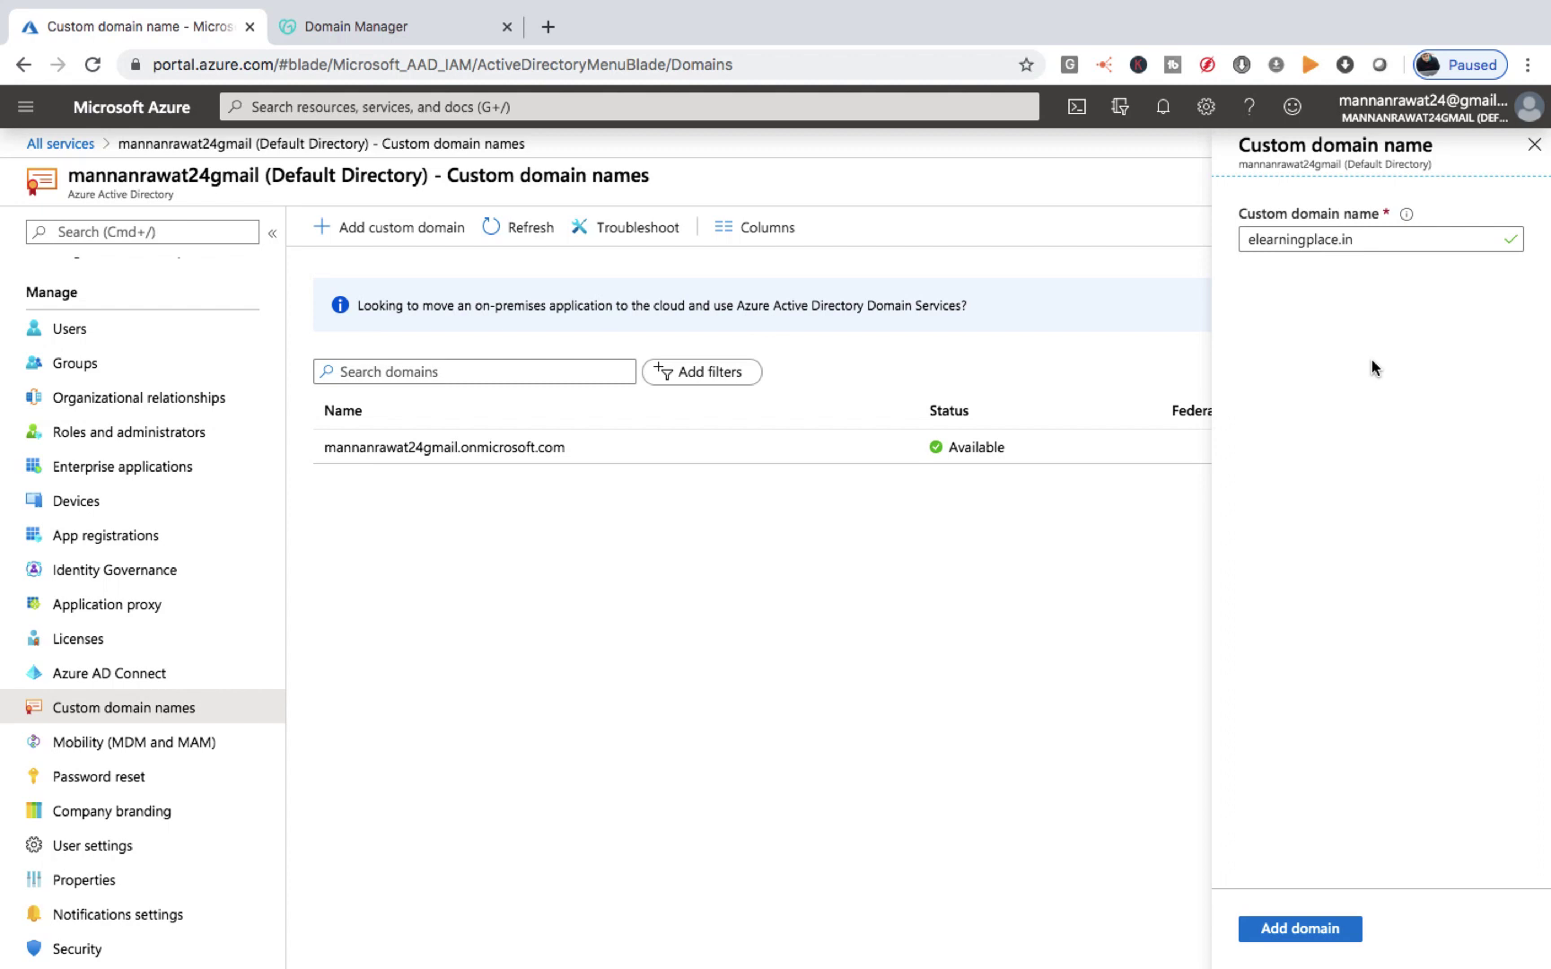
left_click(1280, 929)
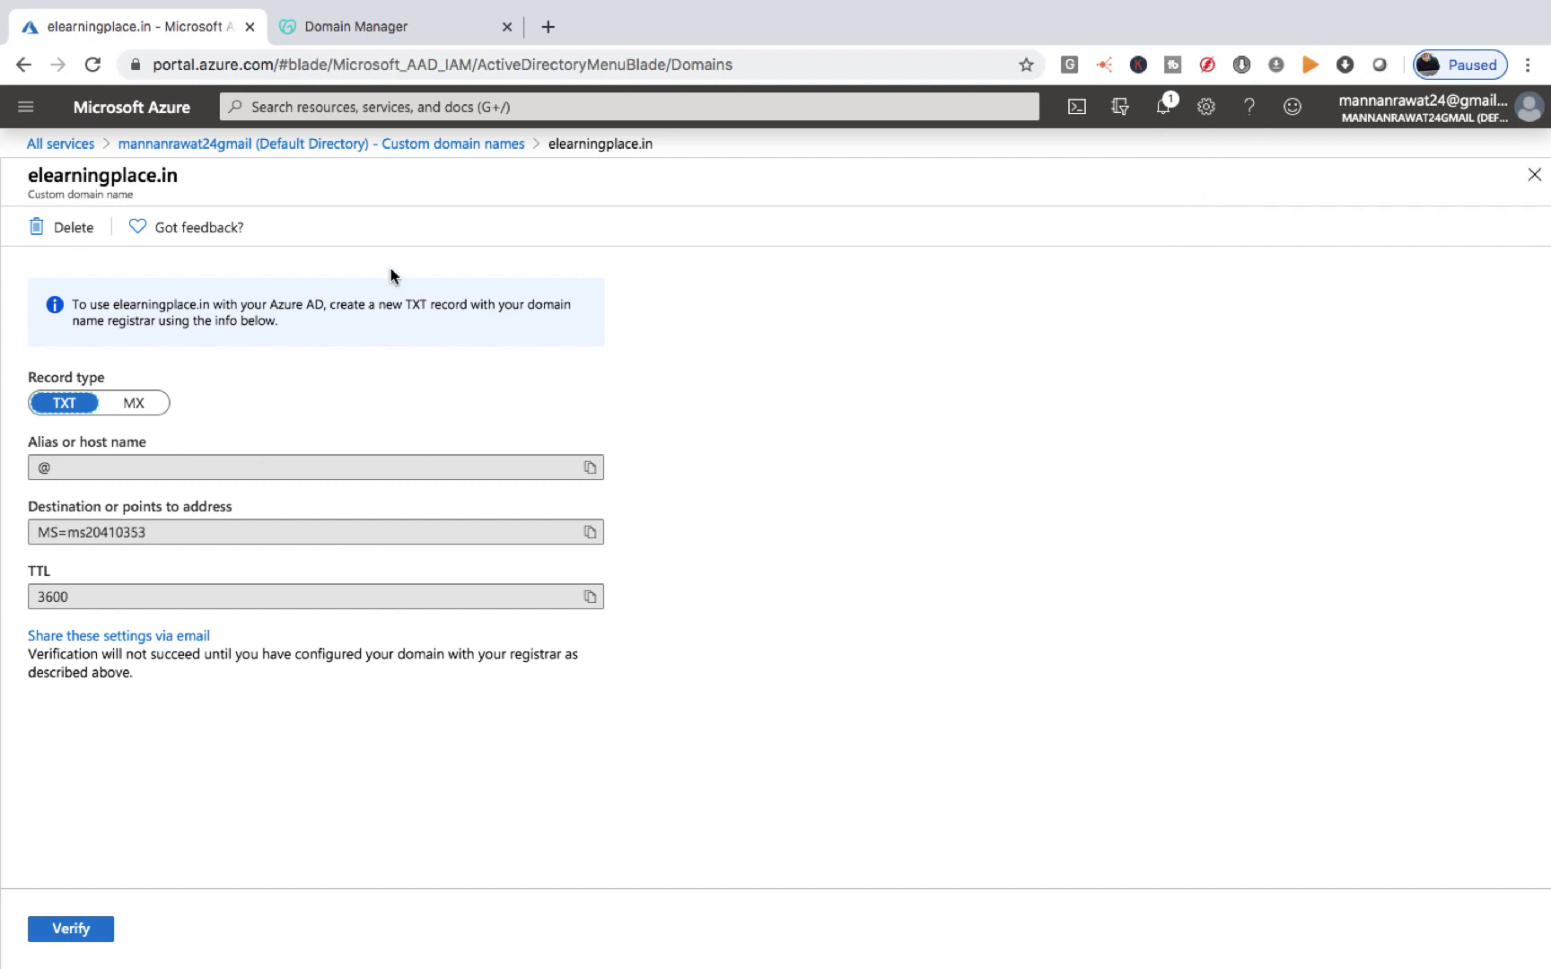
left_click(356, 27)
Delete the A, www CNAME and _domainconnect records from elearningplace.in's GoDaddy DNS
scroll(680, 340, "down", 2)
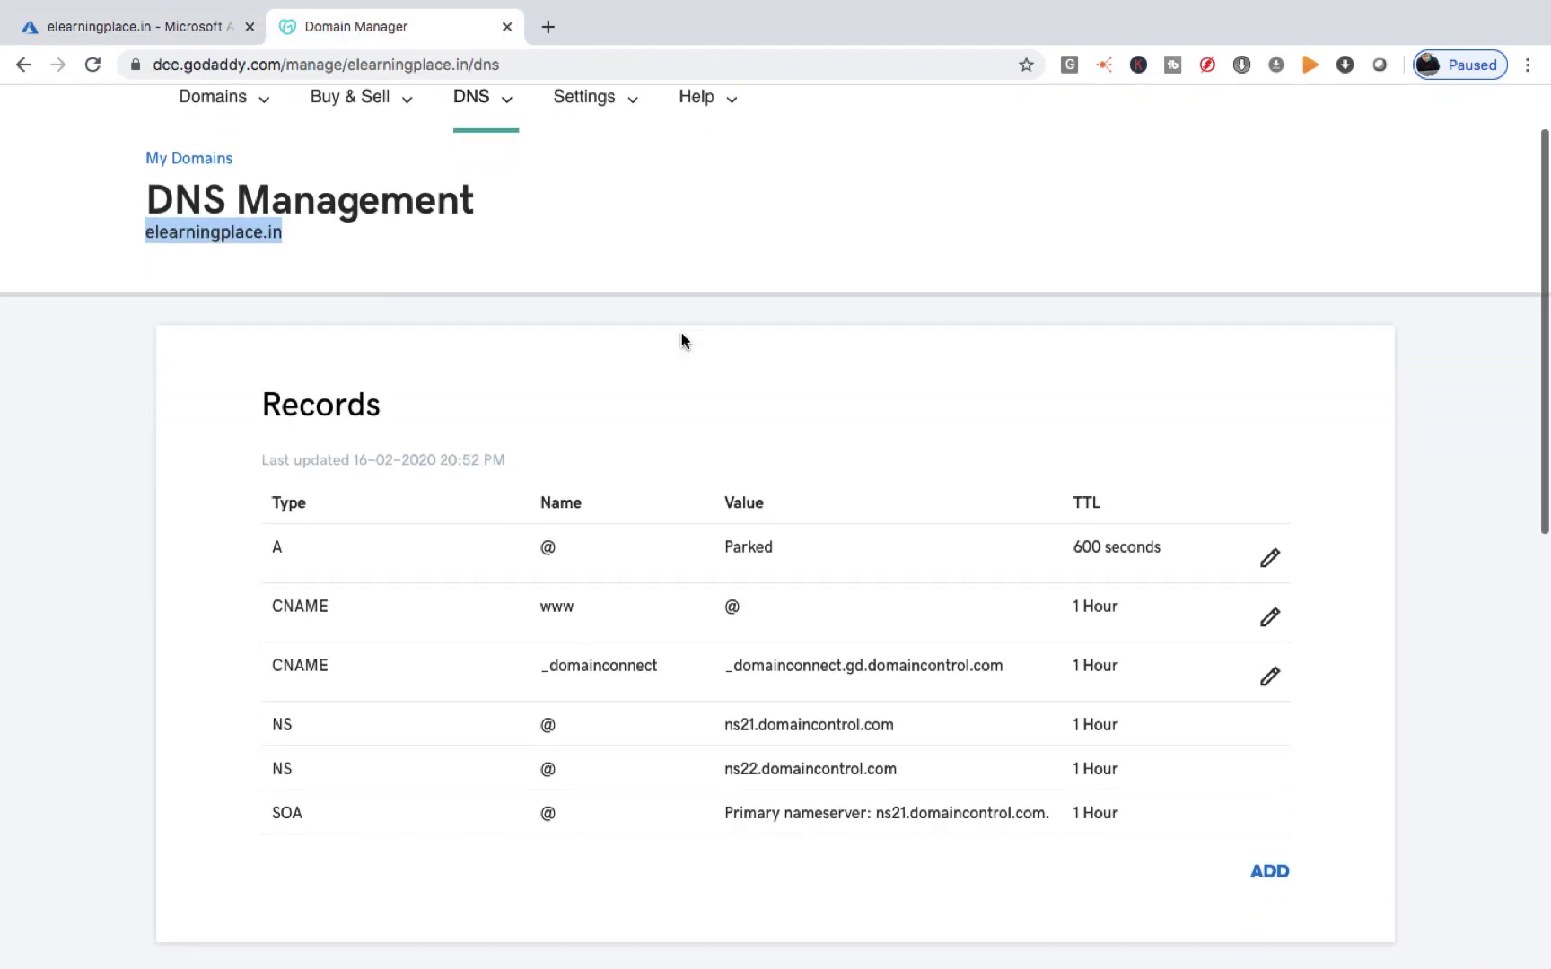
left_click(1269, 529)
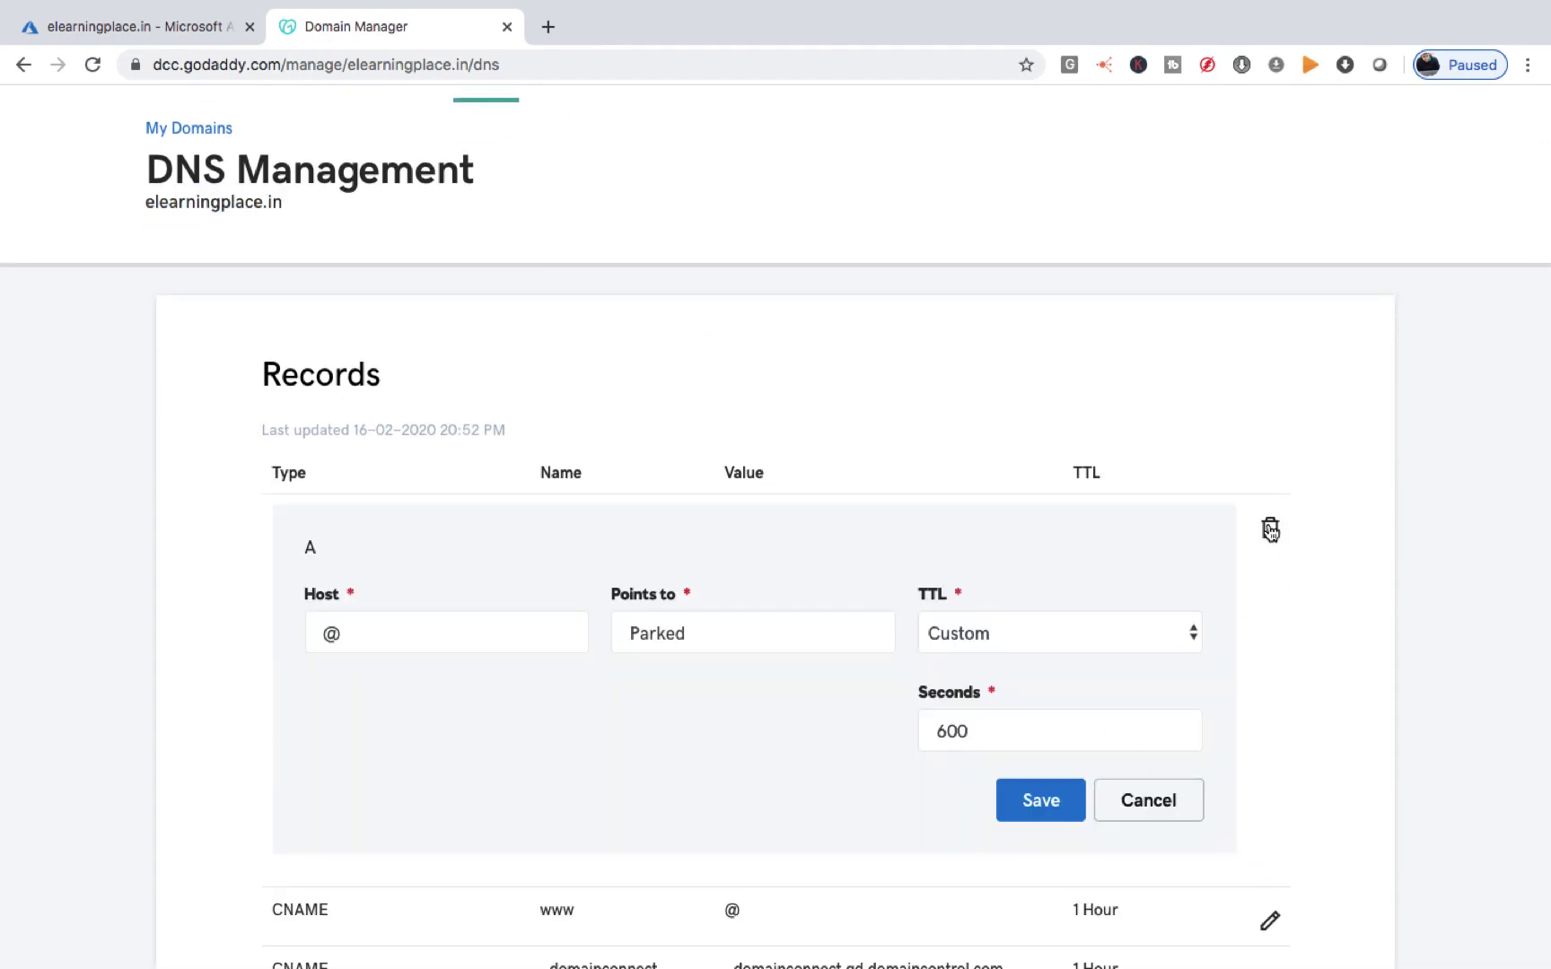
left_click(1270, 529)
left_click(852, 561)
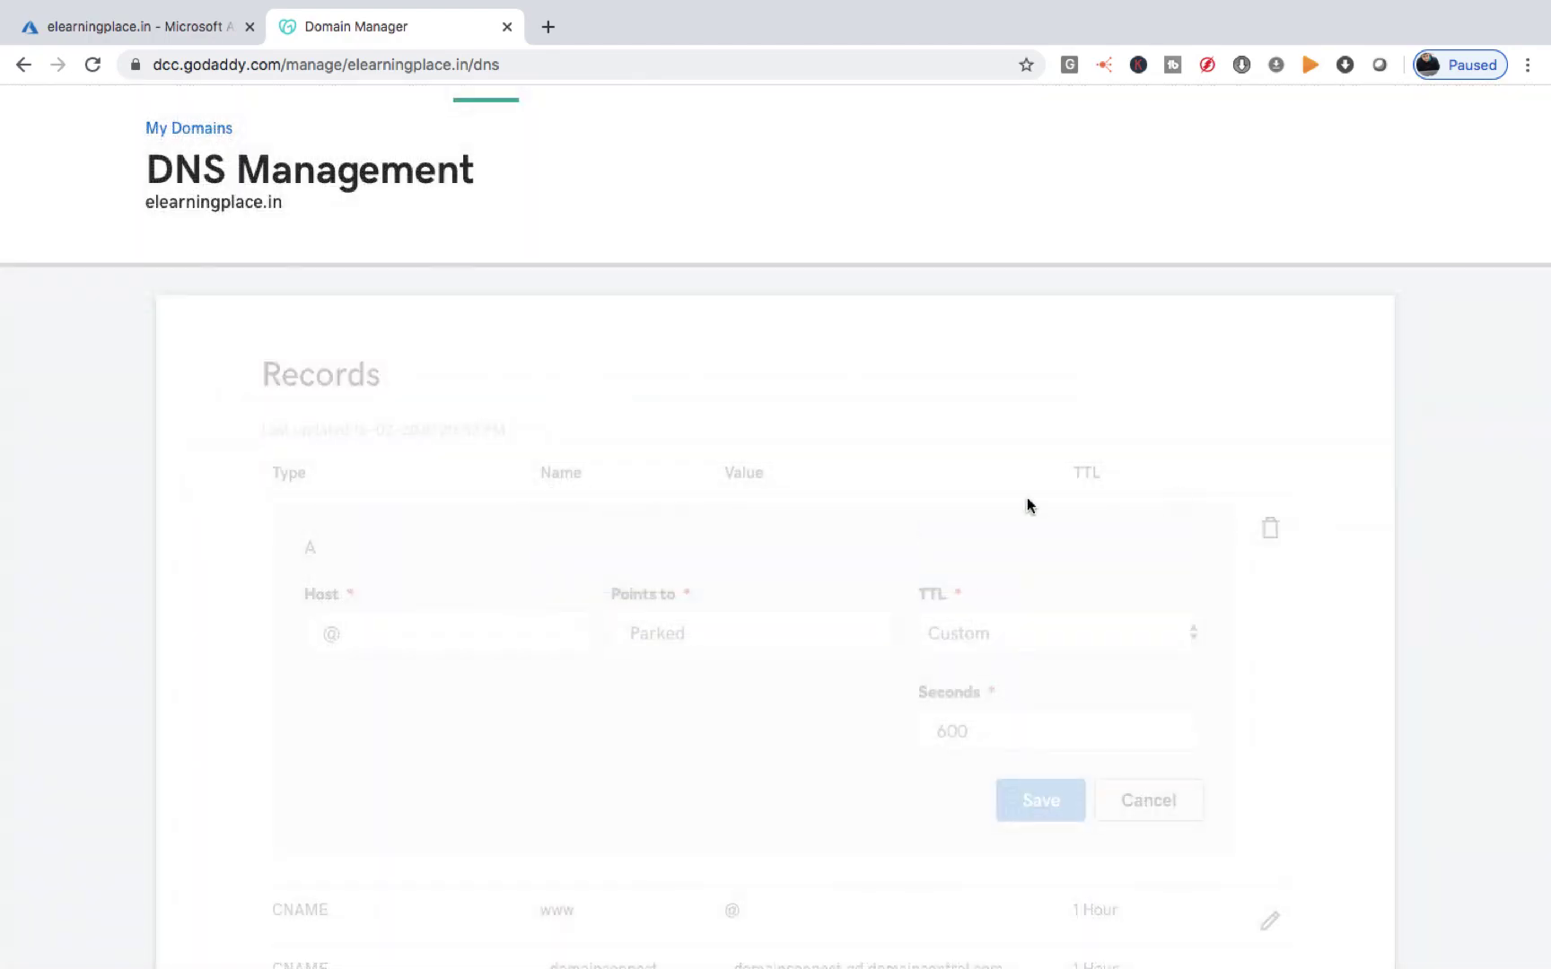
left_click(1269, 531)
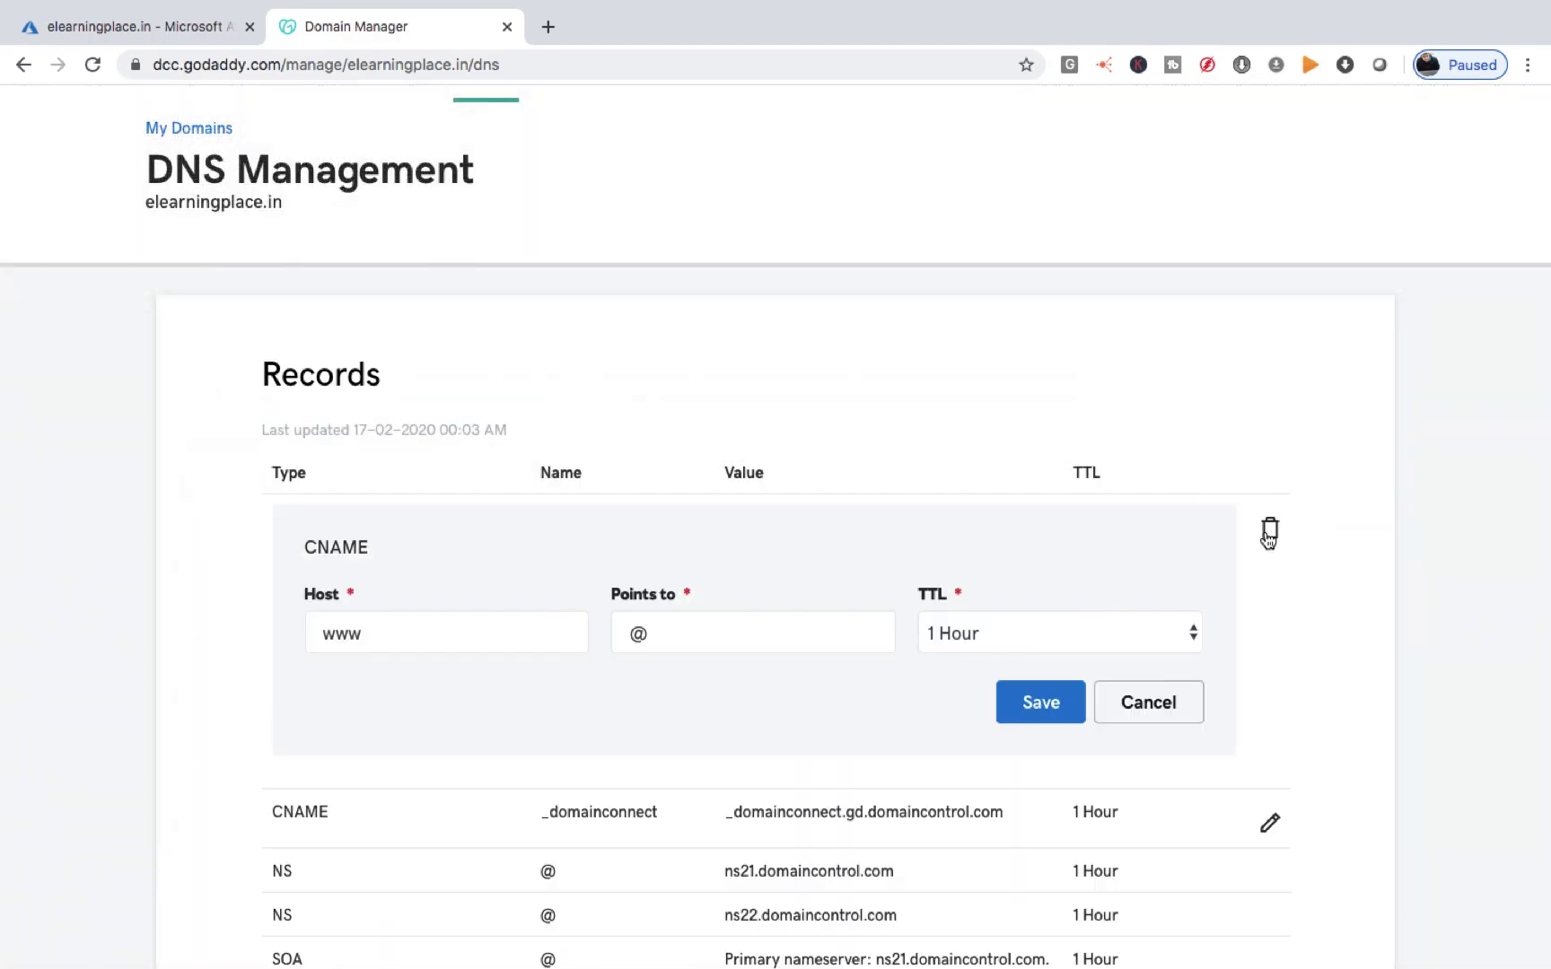
left_click(1270, 531)
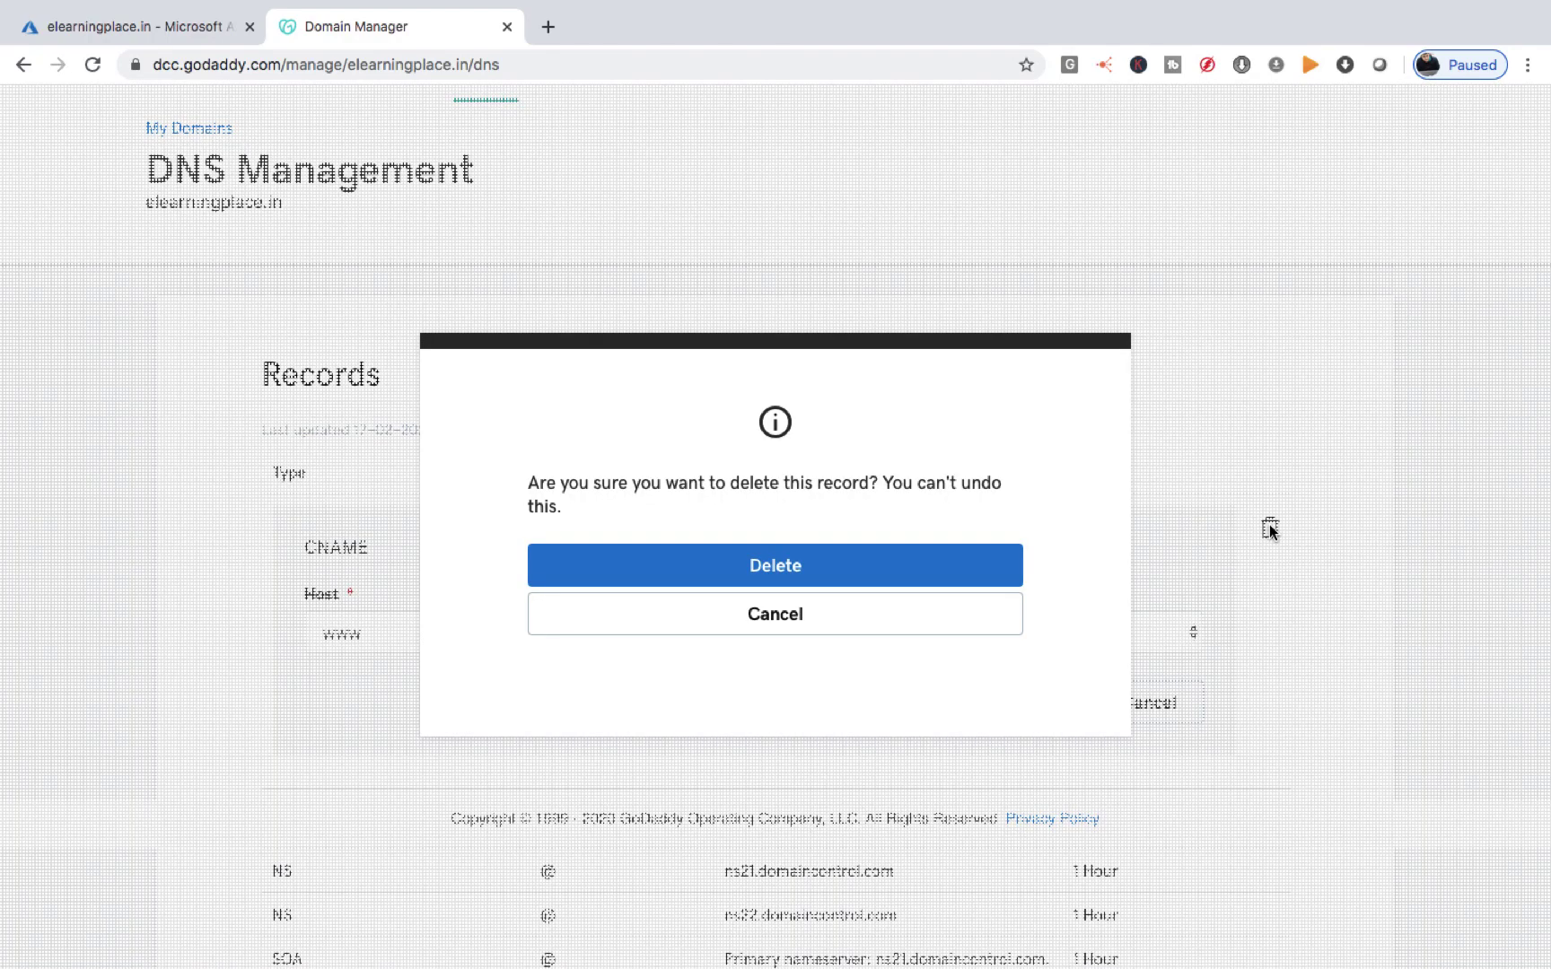
left_click(956, 572)
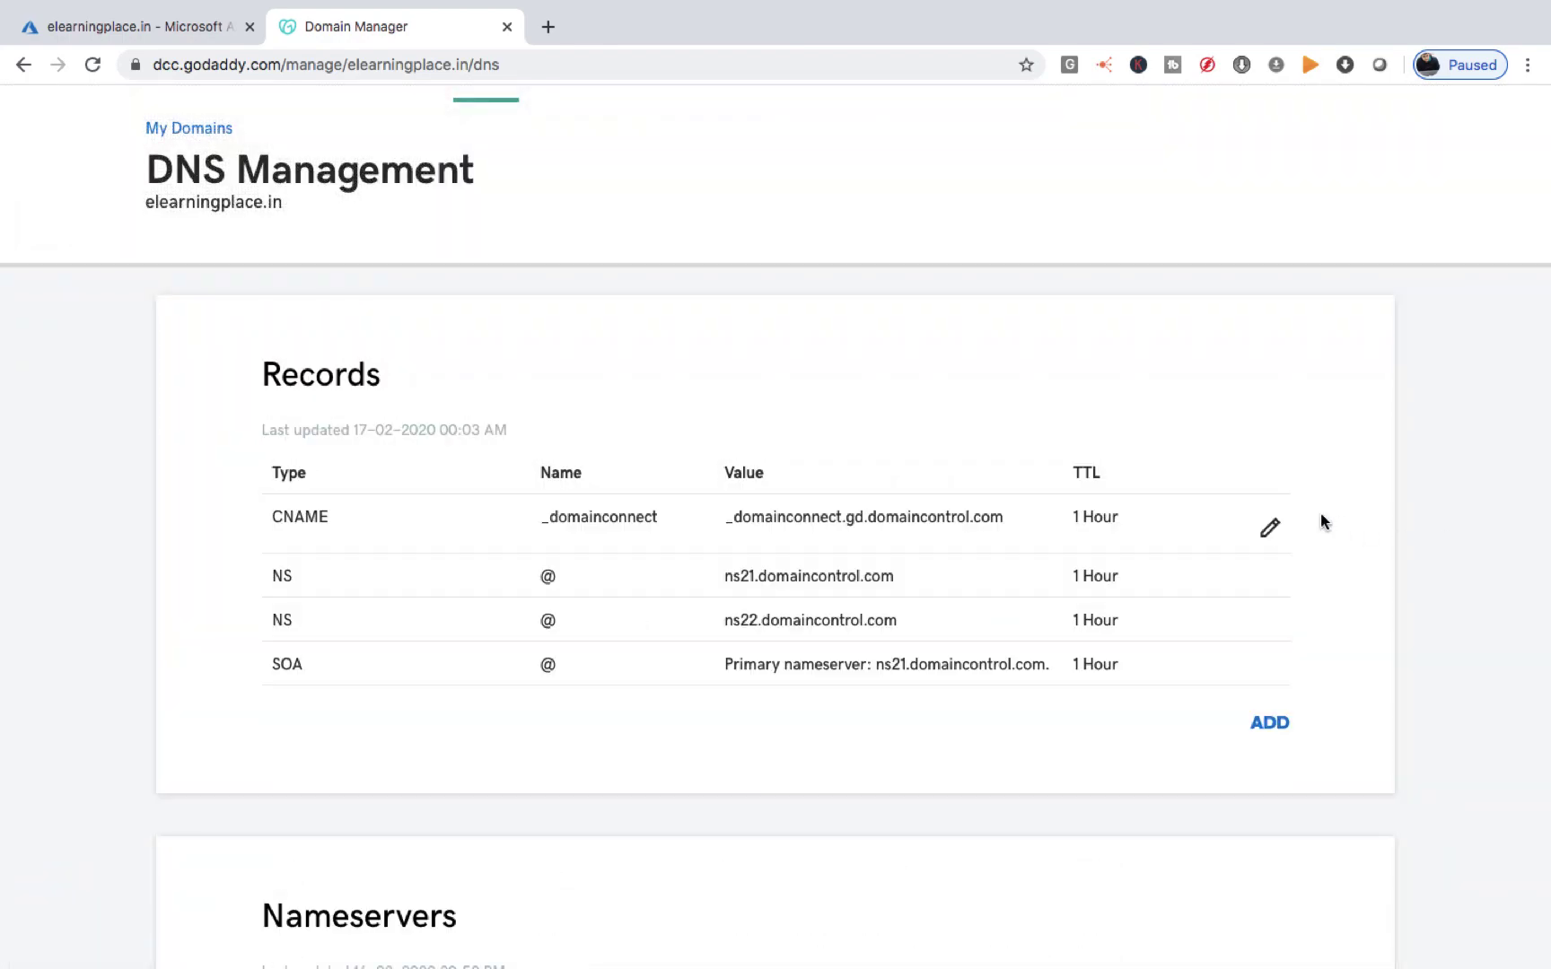
left_click(1268, 530)
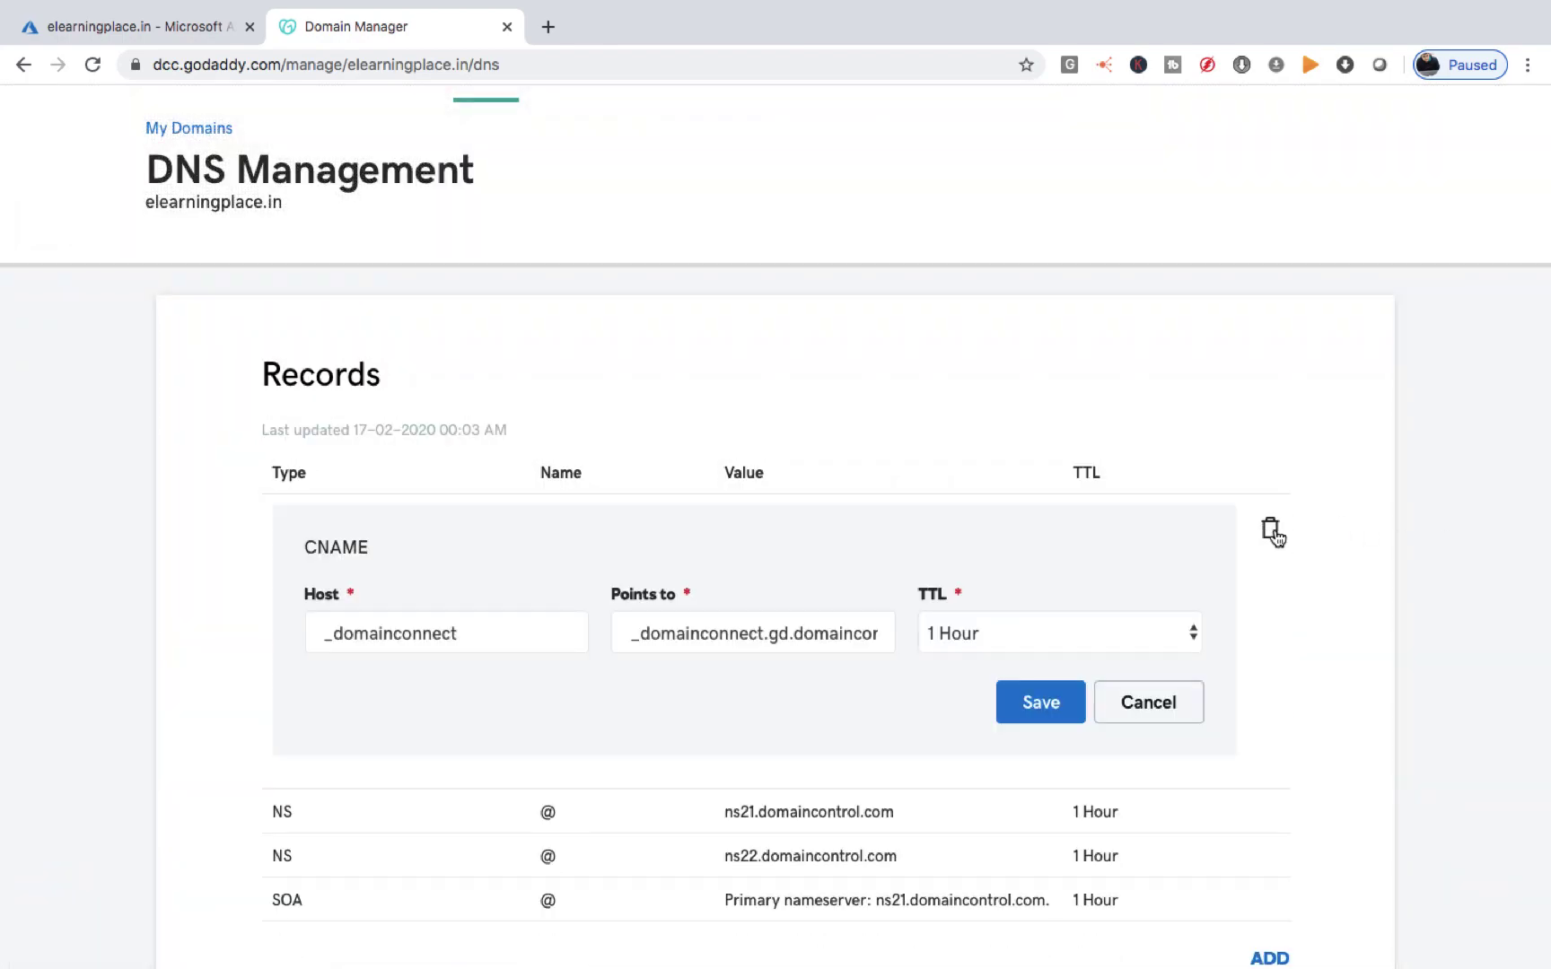
left_click(1280, 533)
left_click(911, 577)
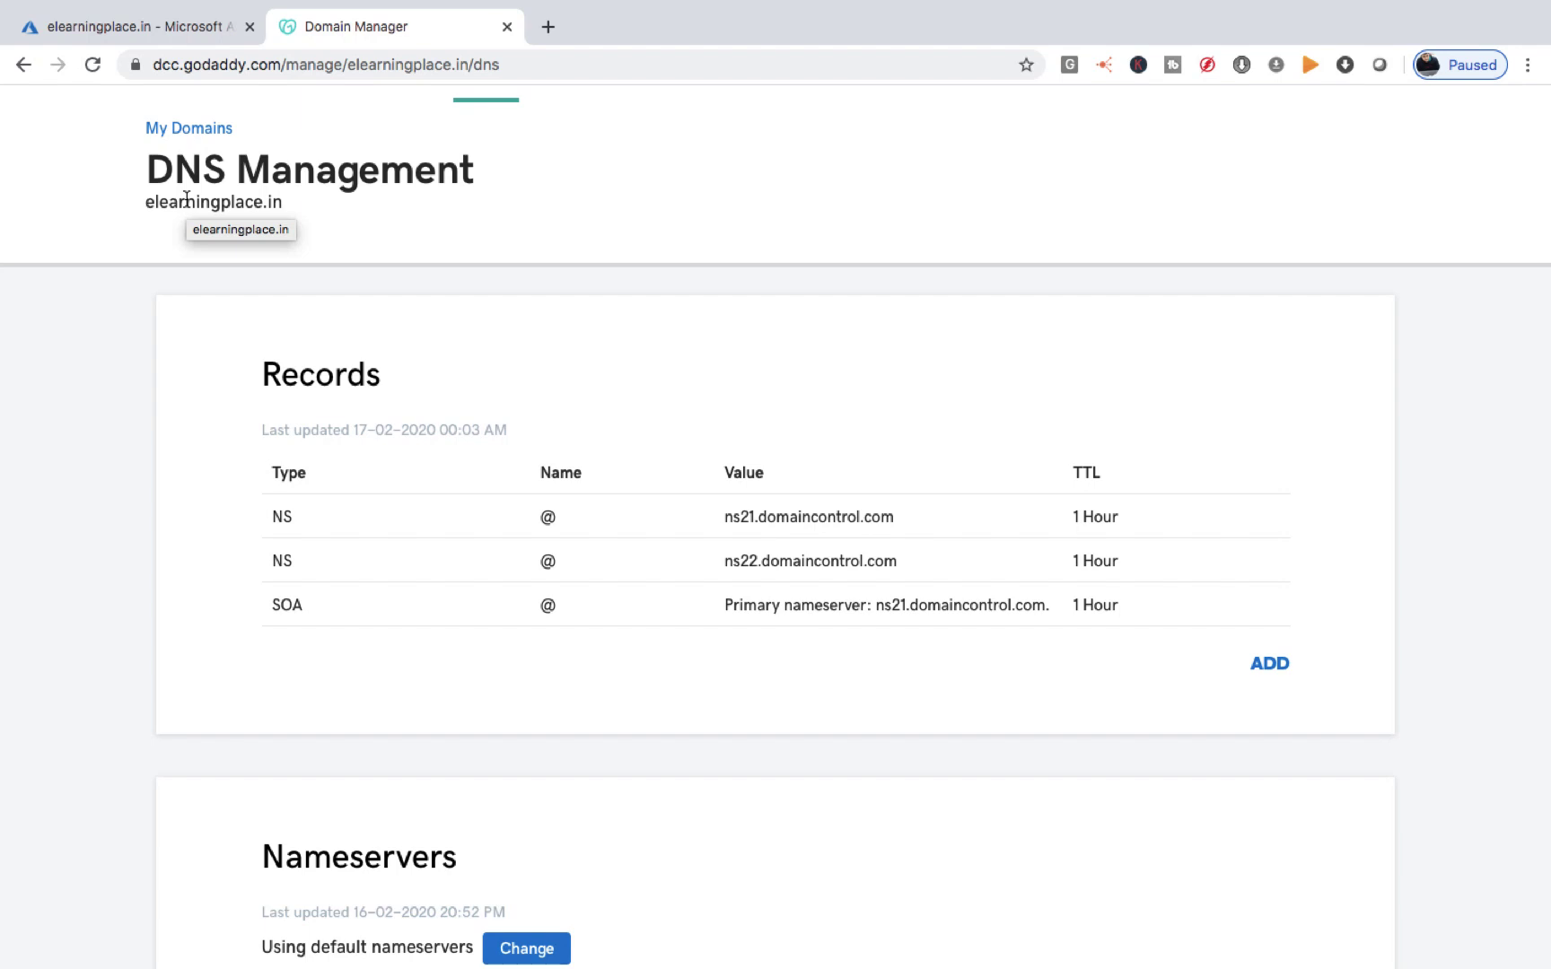
left_click(135, 29)
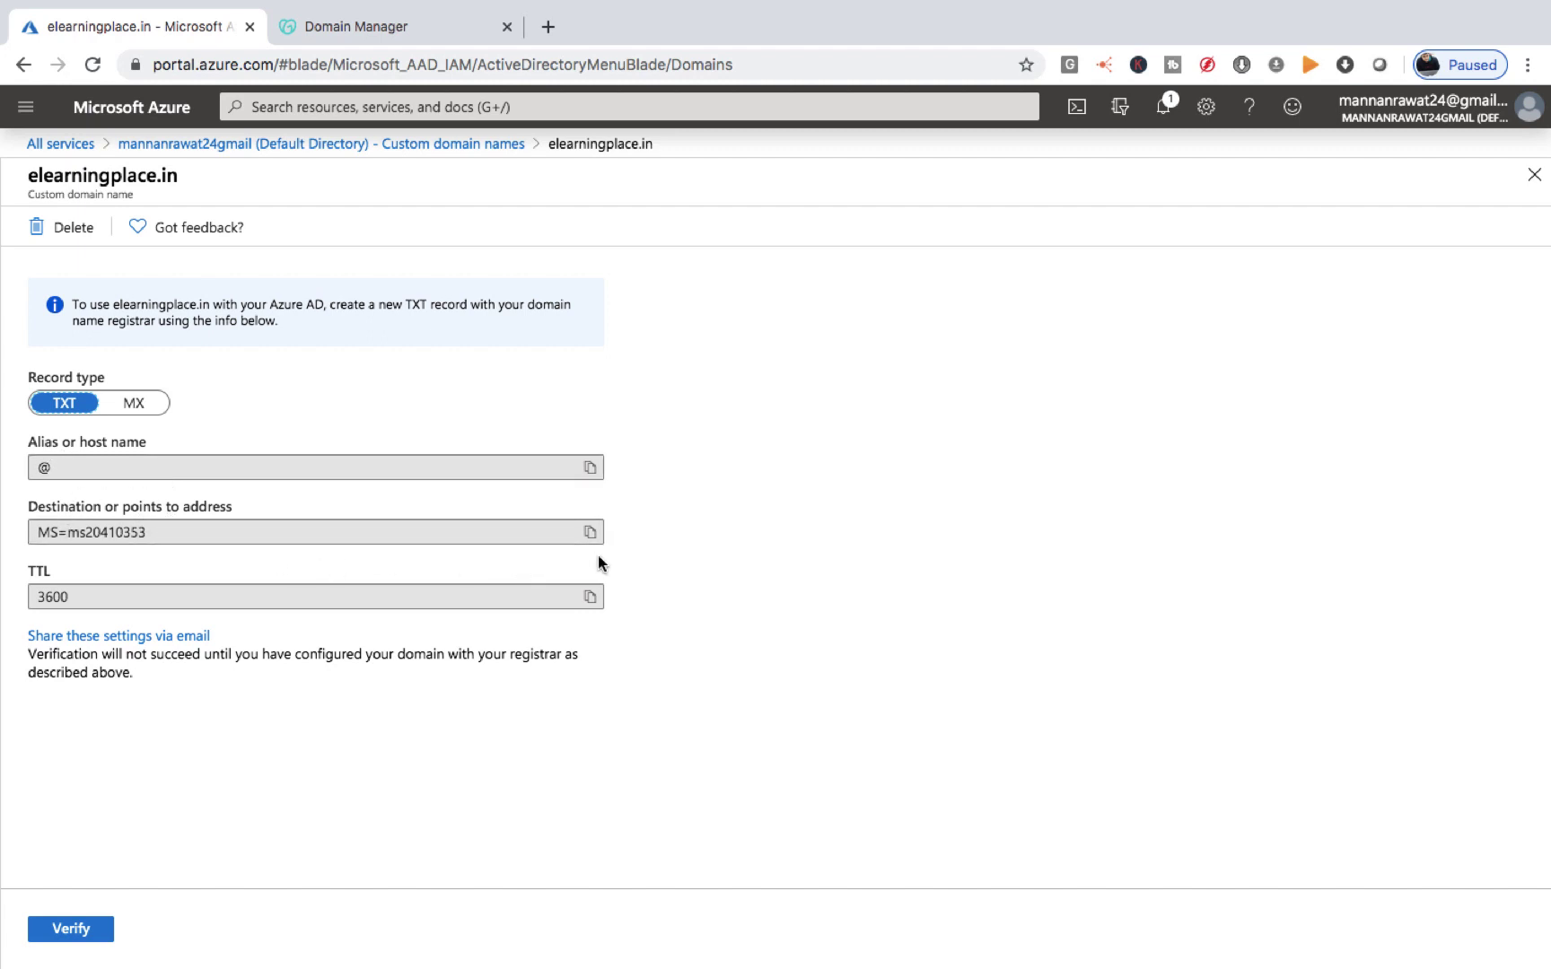
Copy Azure's TXT verification value MS=ms20410353 for use in GoDaddy
left_click(589, 534)
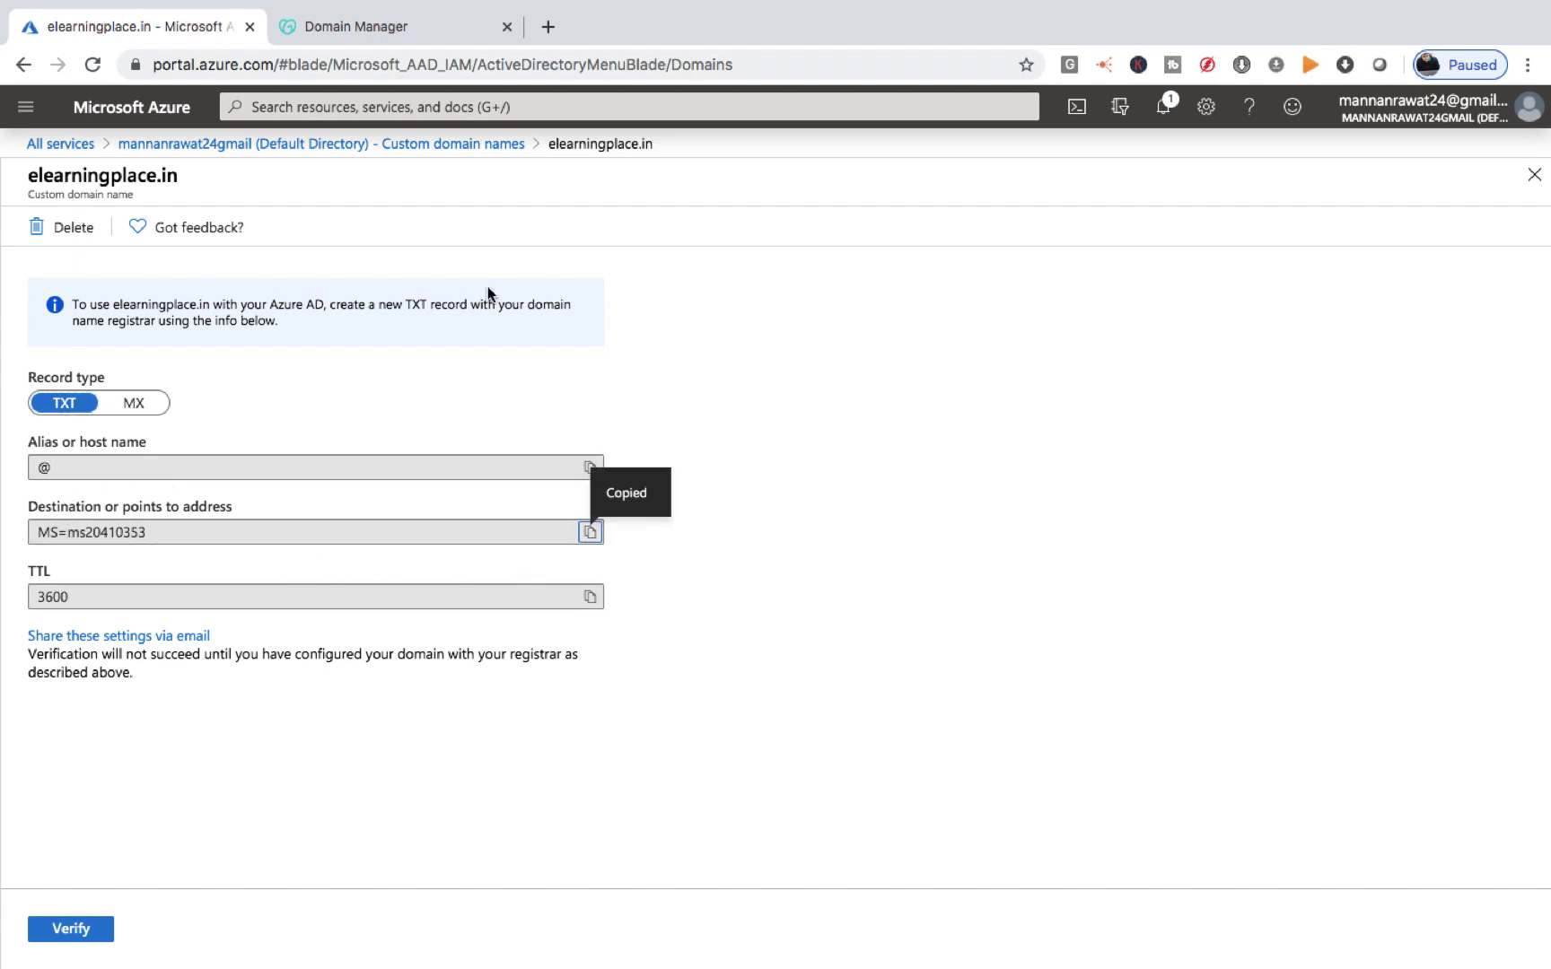
left_click(360, 39)
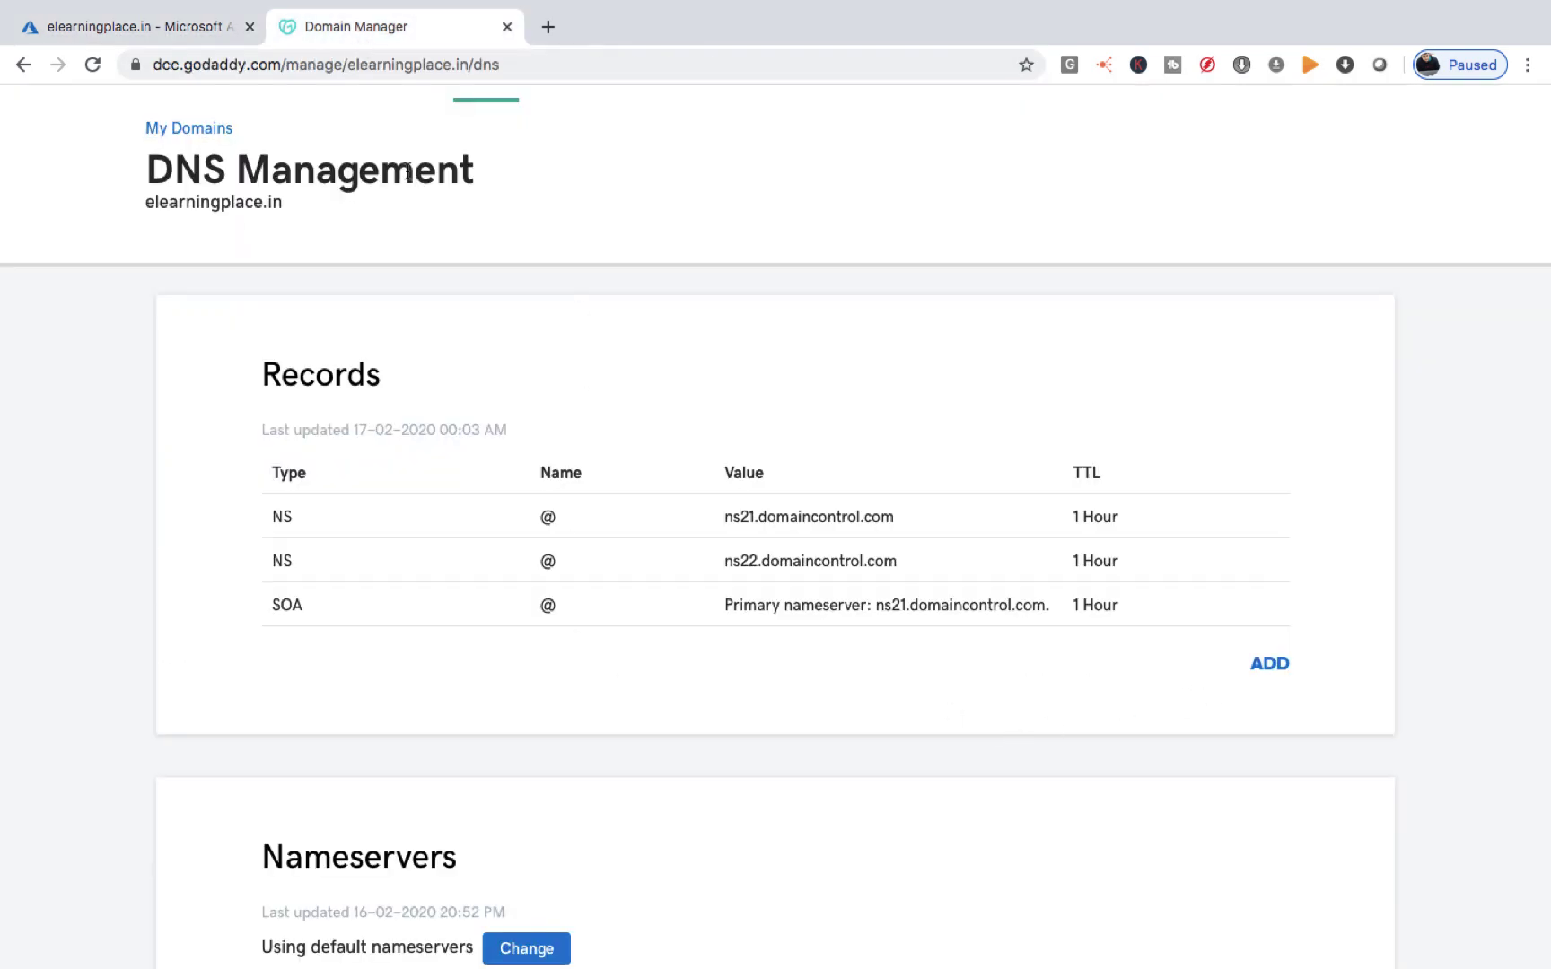
left_click(128, 26)
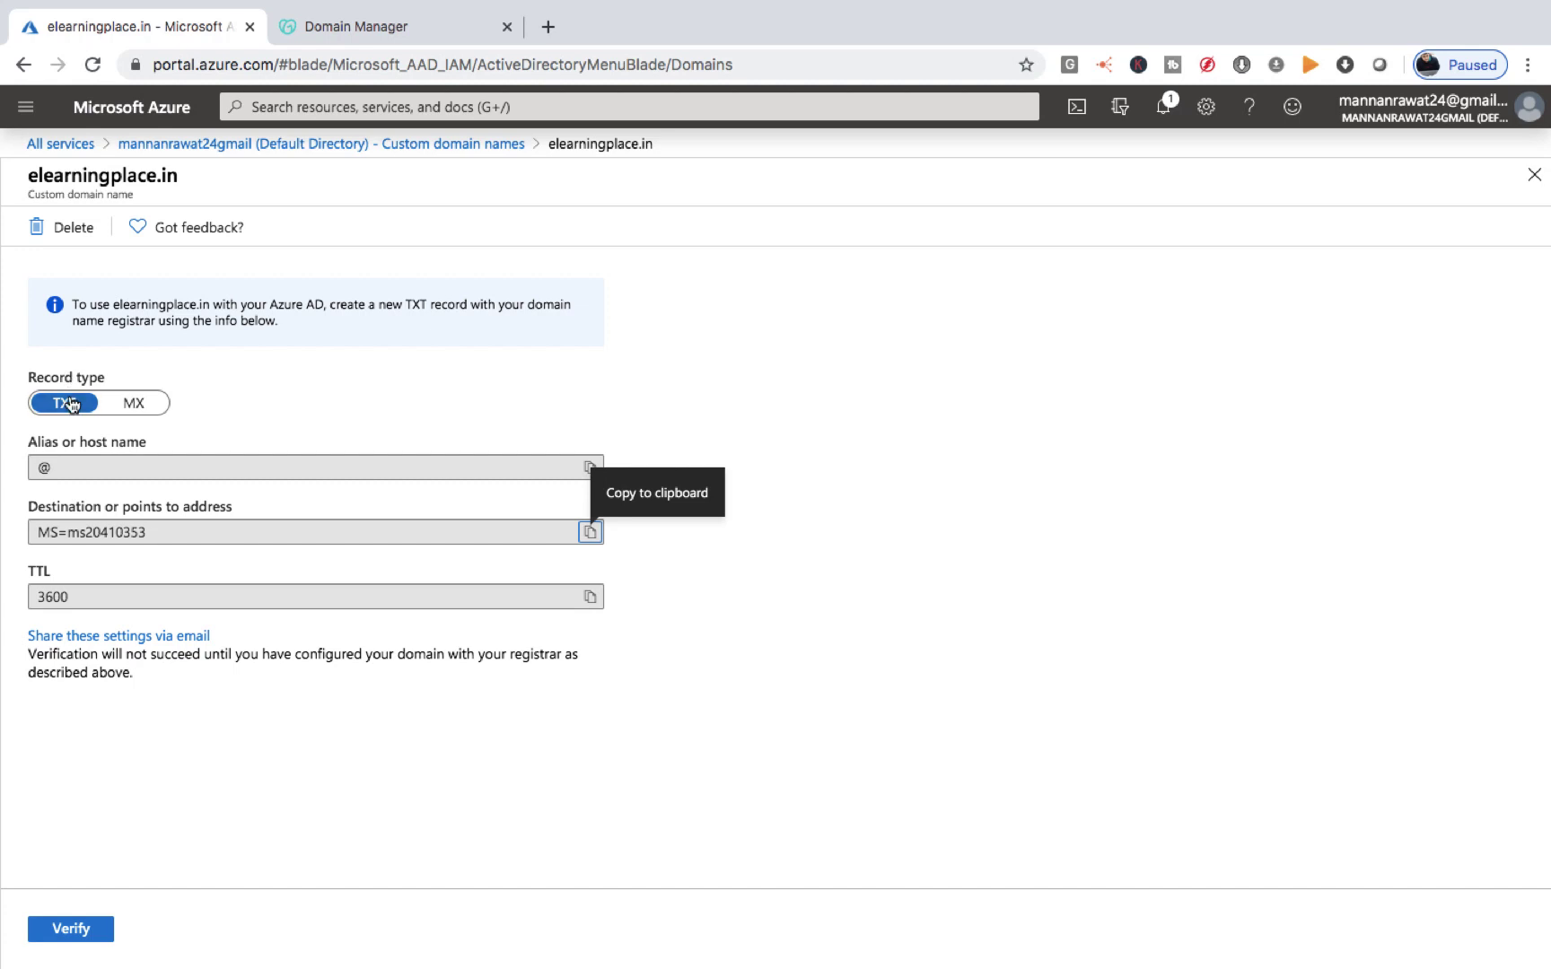
left_click(392, 28)
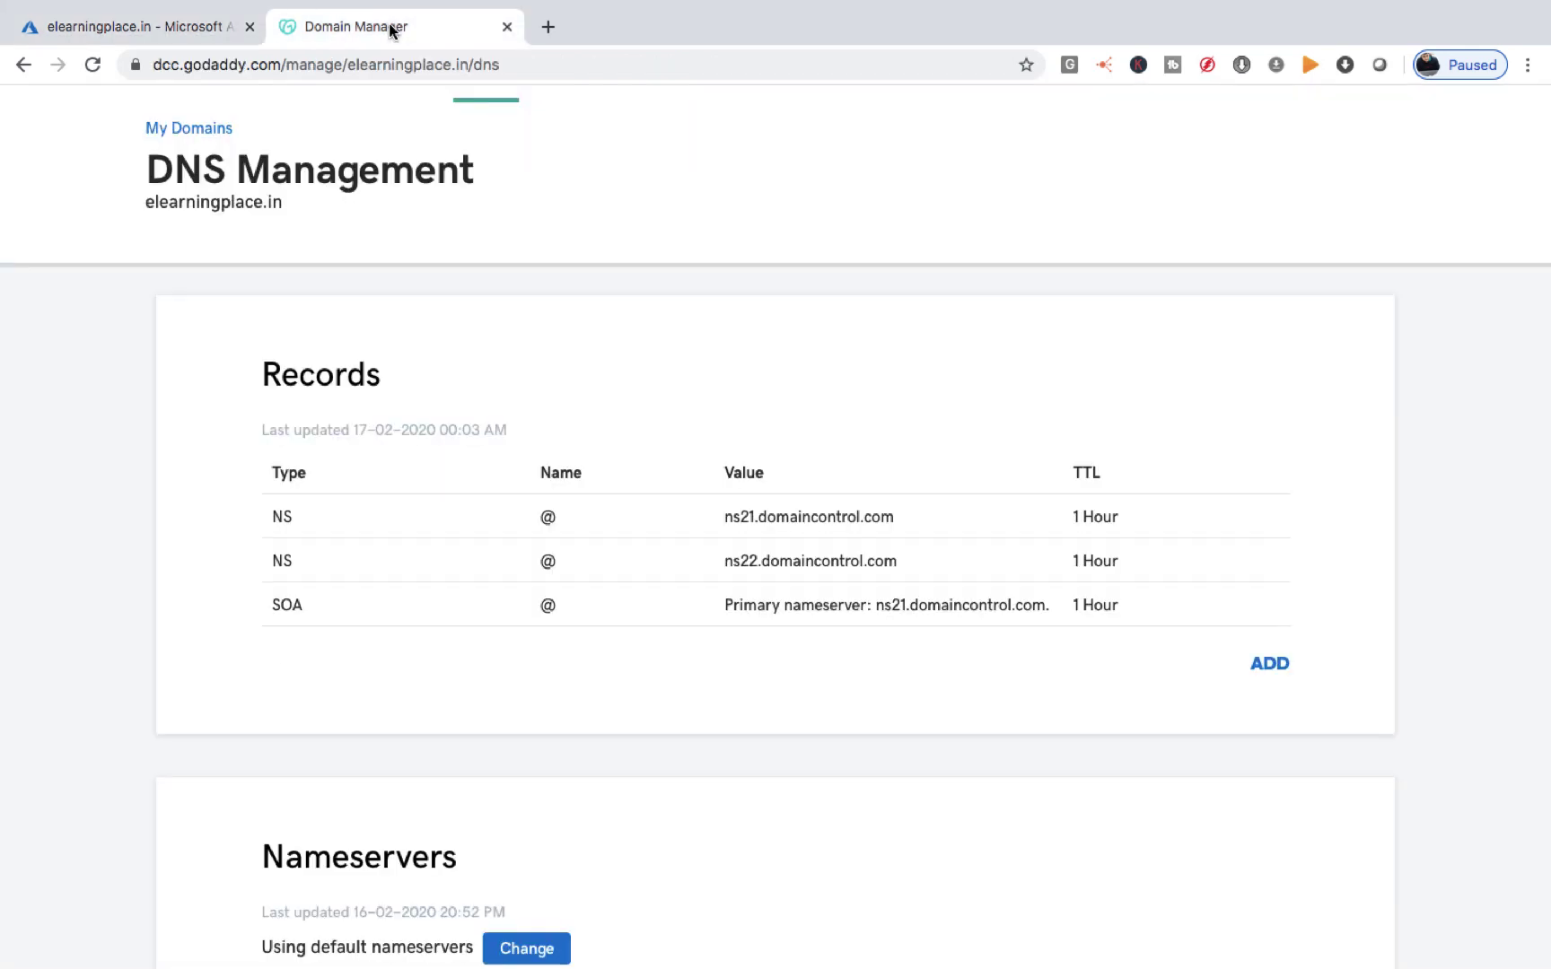
Add a GoDaddy TXT record with host @, value MS=ms20410353 and TTL 3600 seconds
left_click(1271, 666)
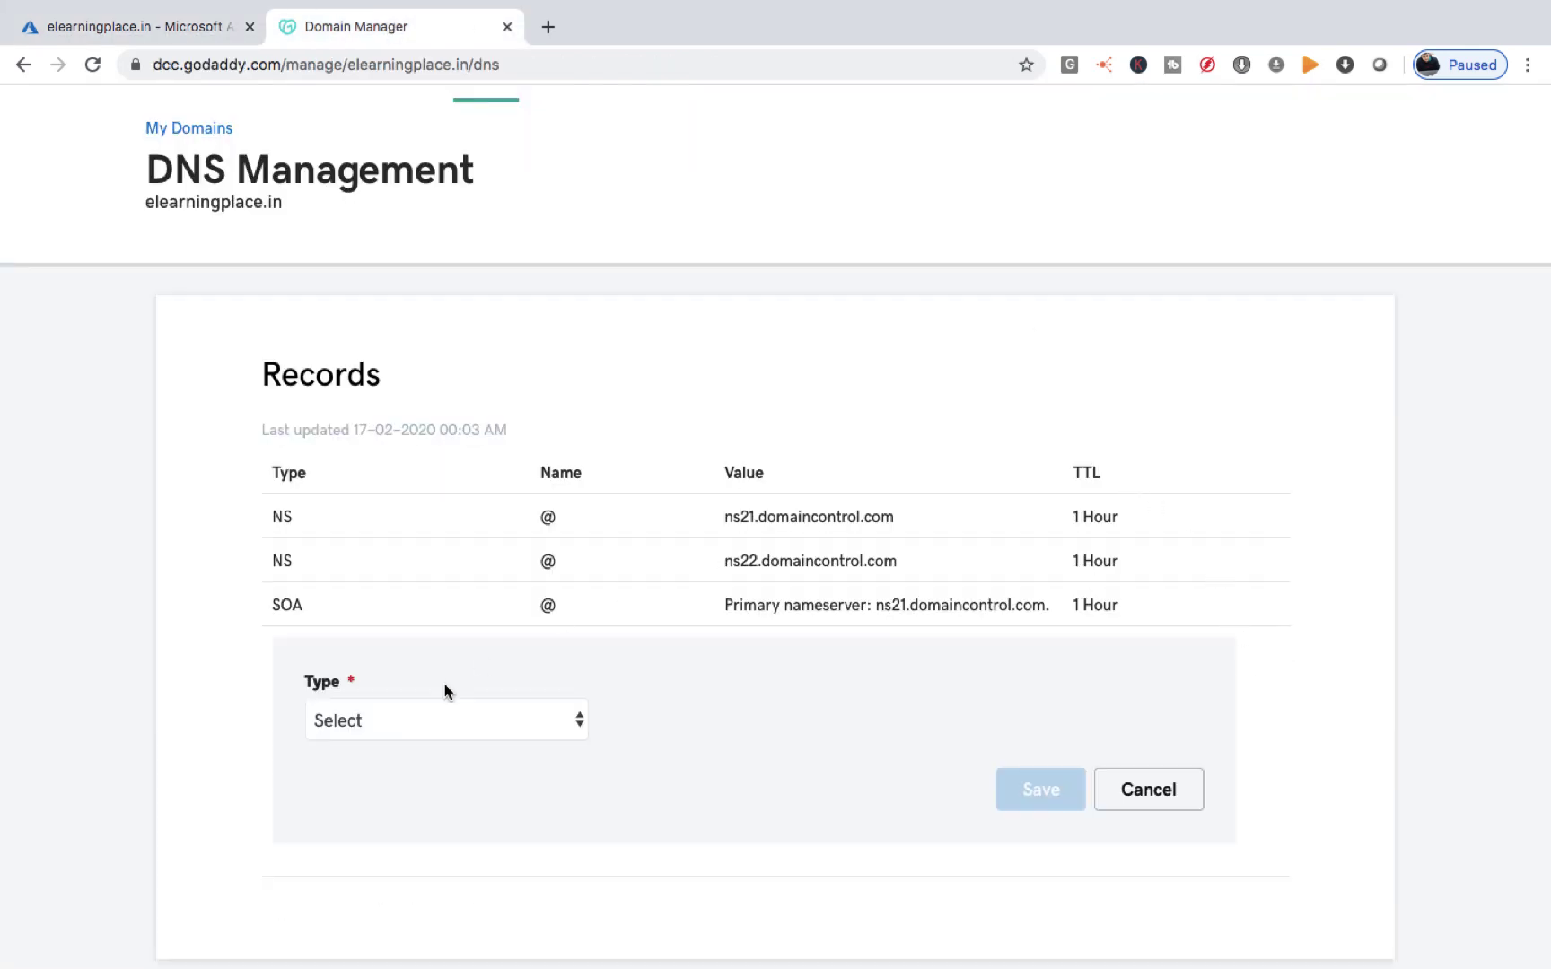
left_click(457, 732)
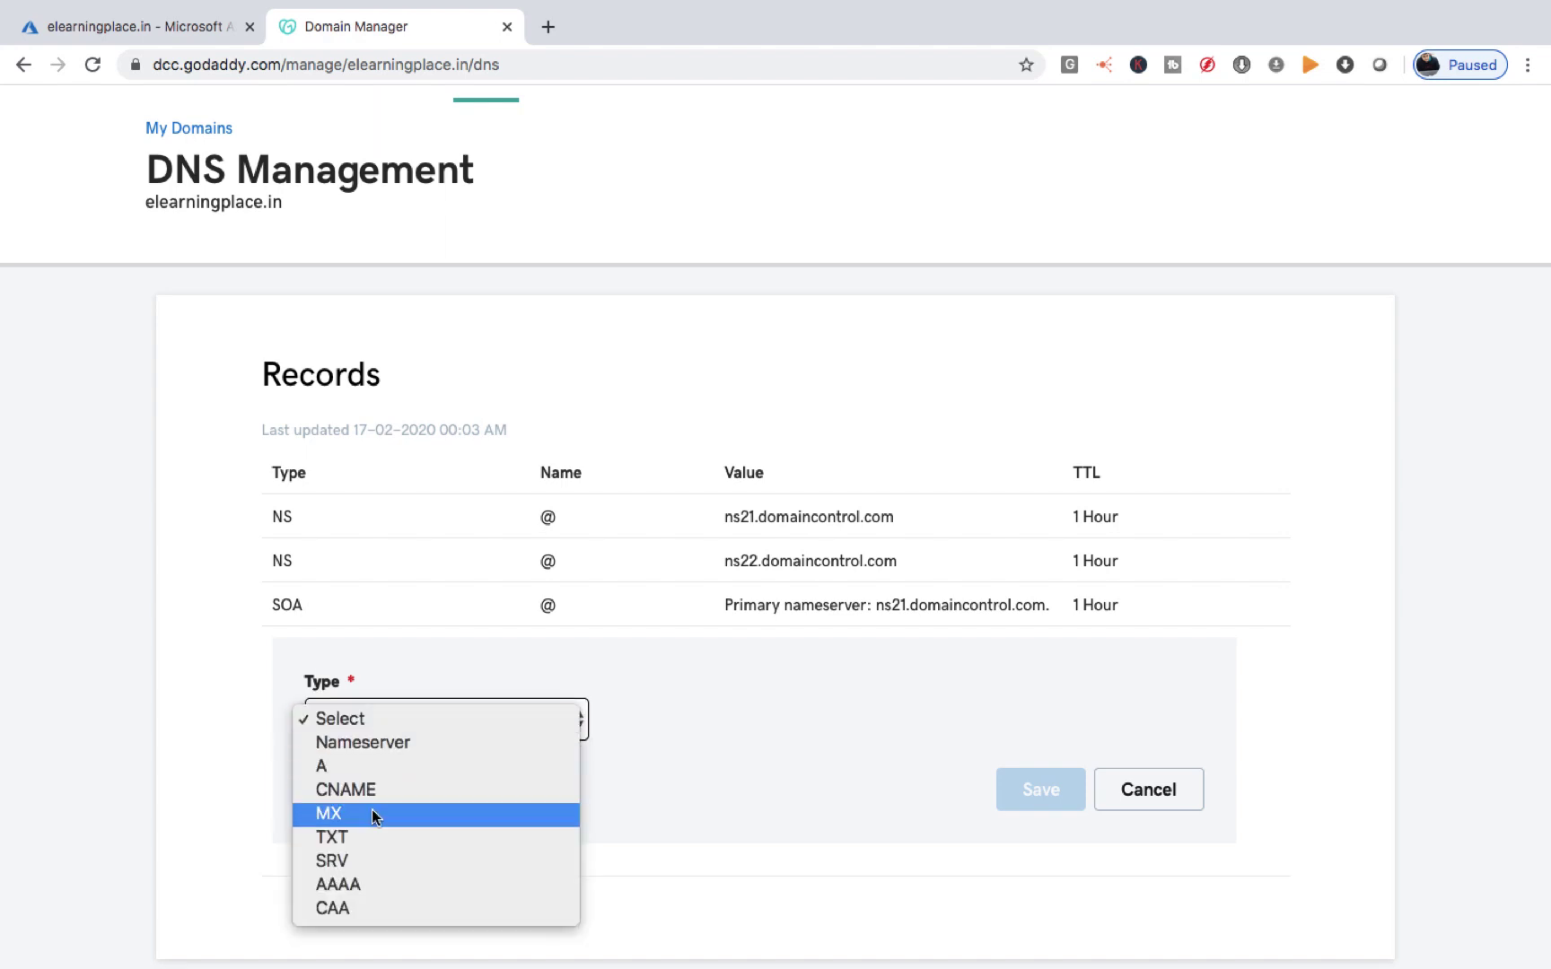
left_click(343, 835)
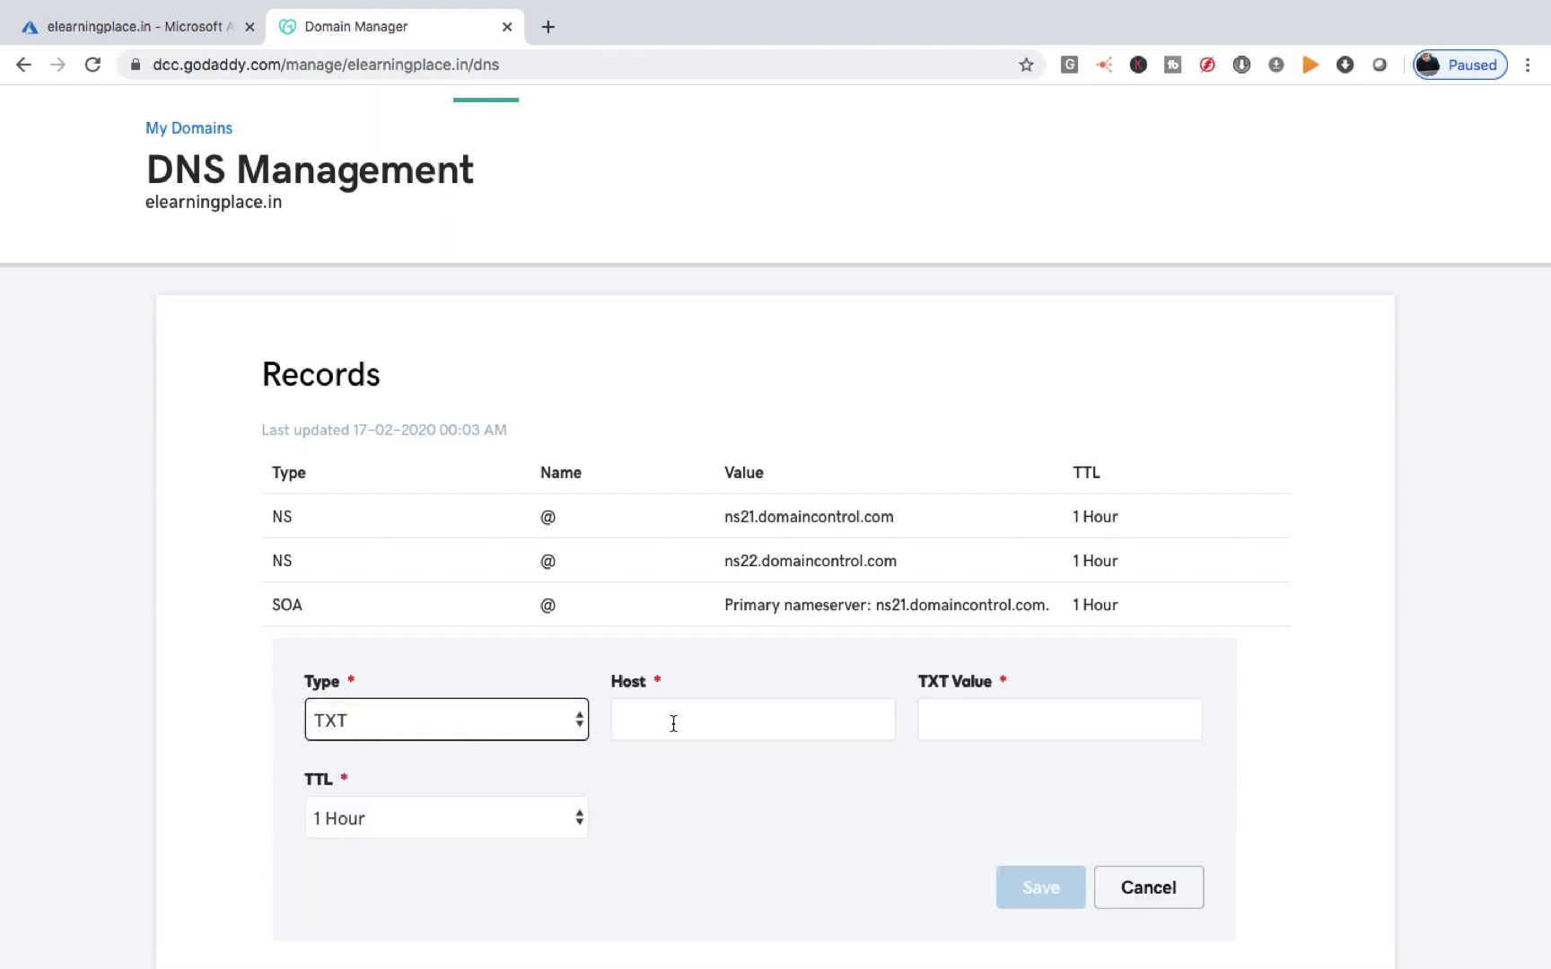
left_click(673, 723)
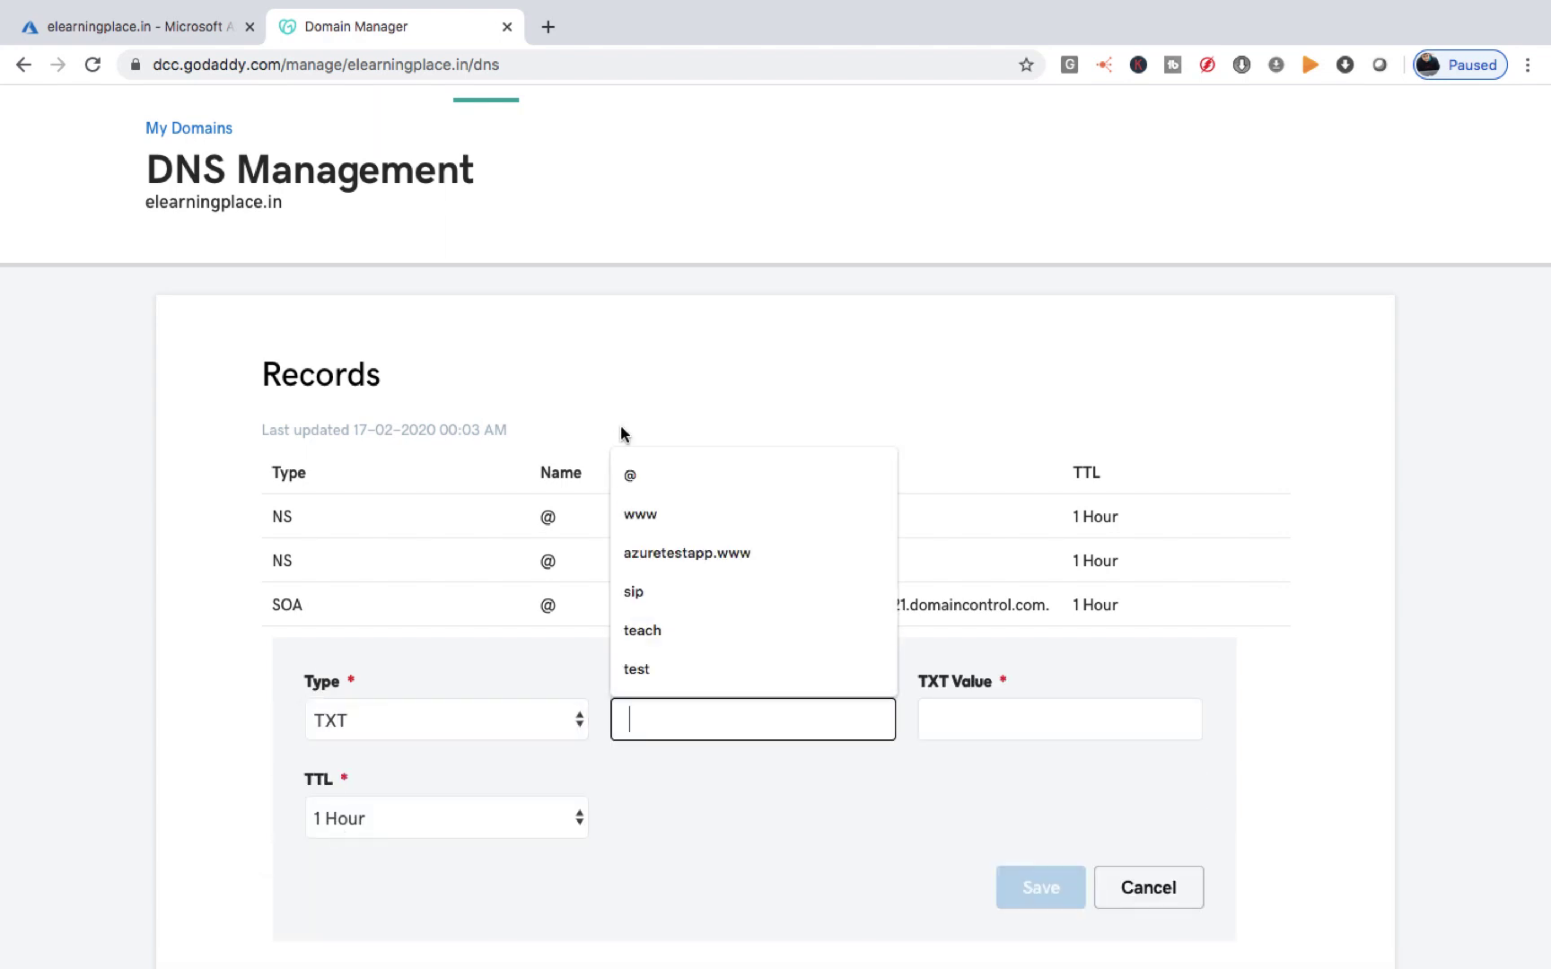
left_click(636, 472)
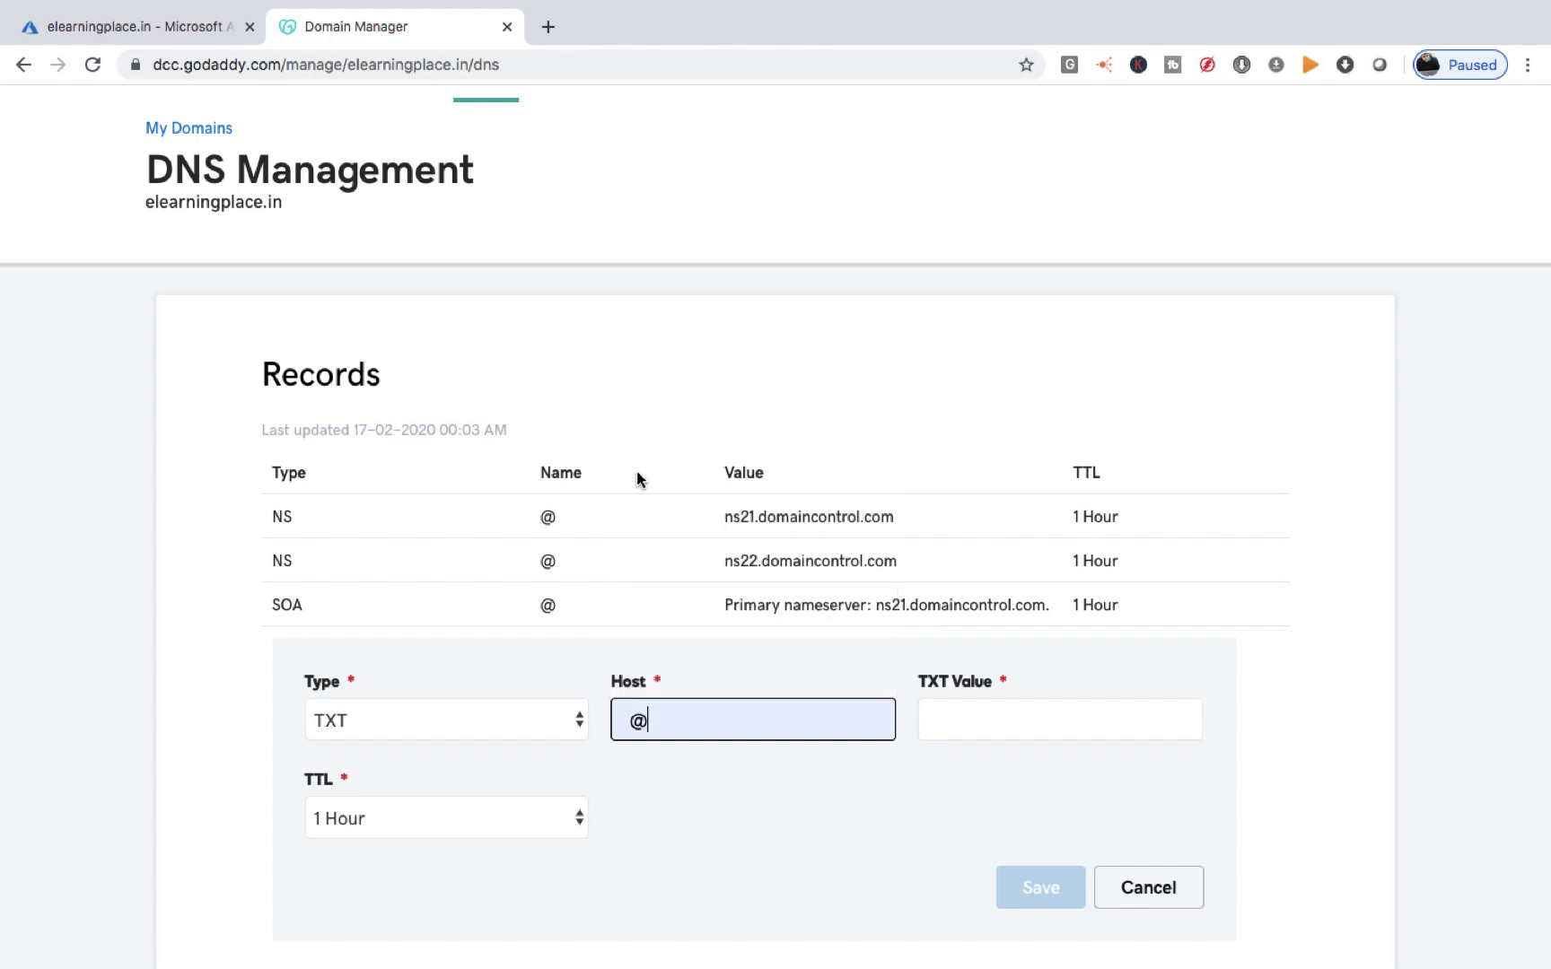
left_click(958, 738)
key("super+v")
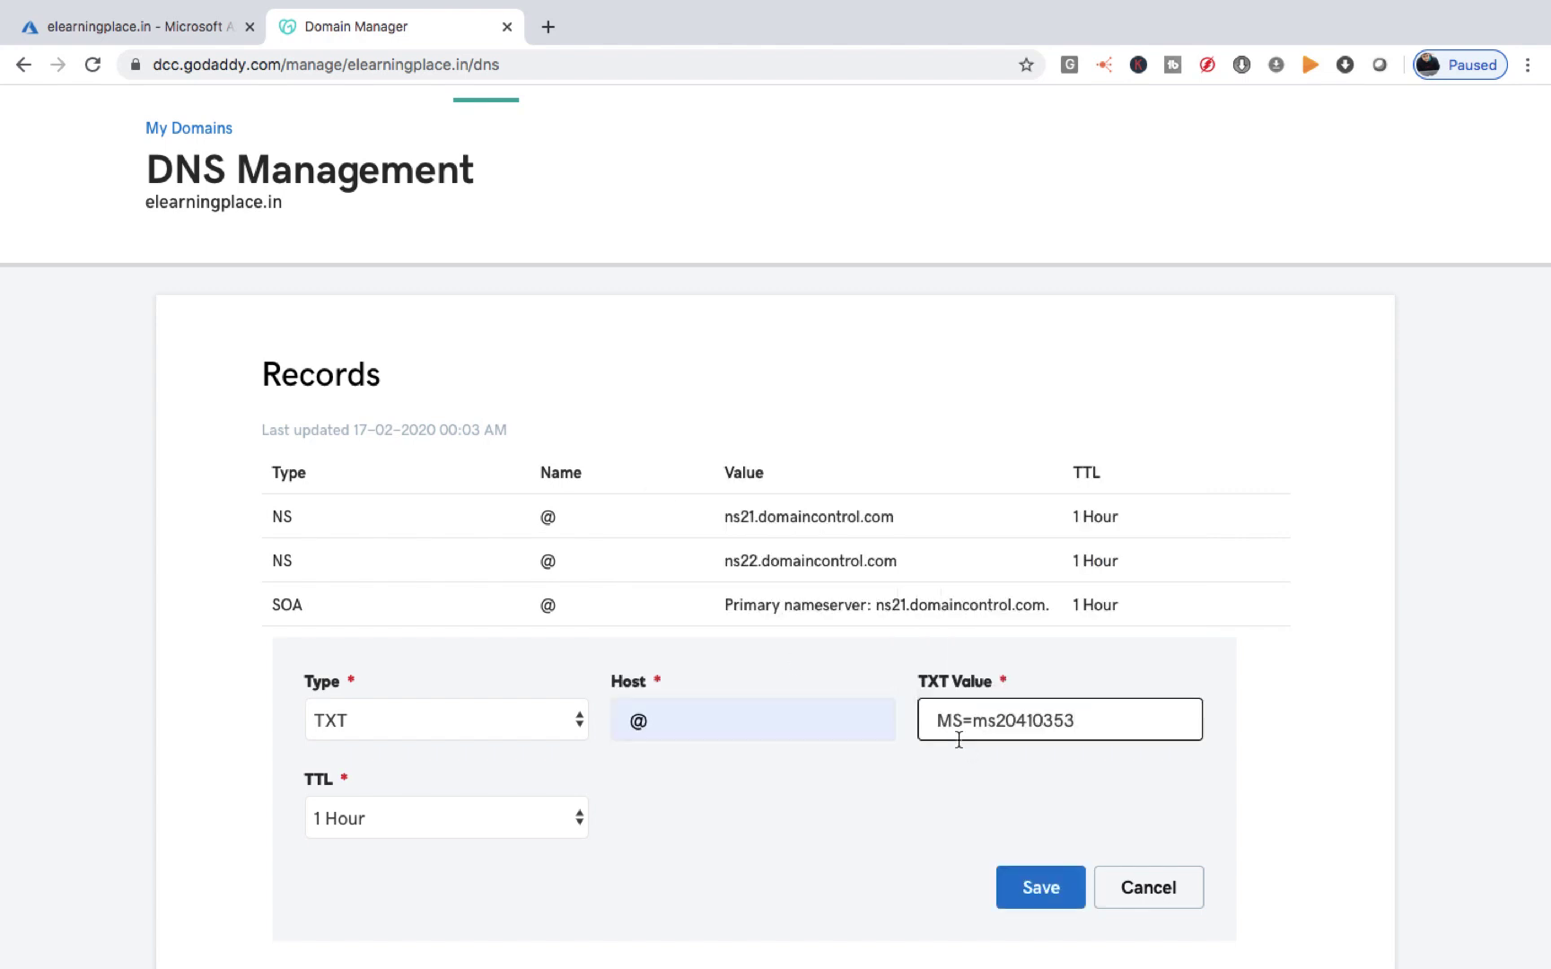
left_click(558, 829)
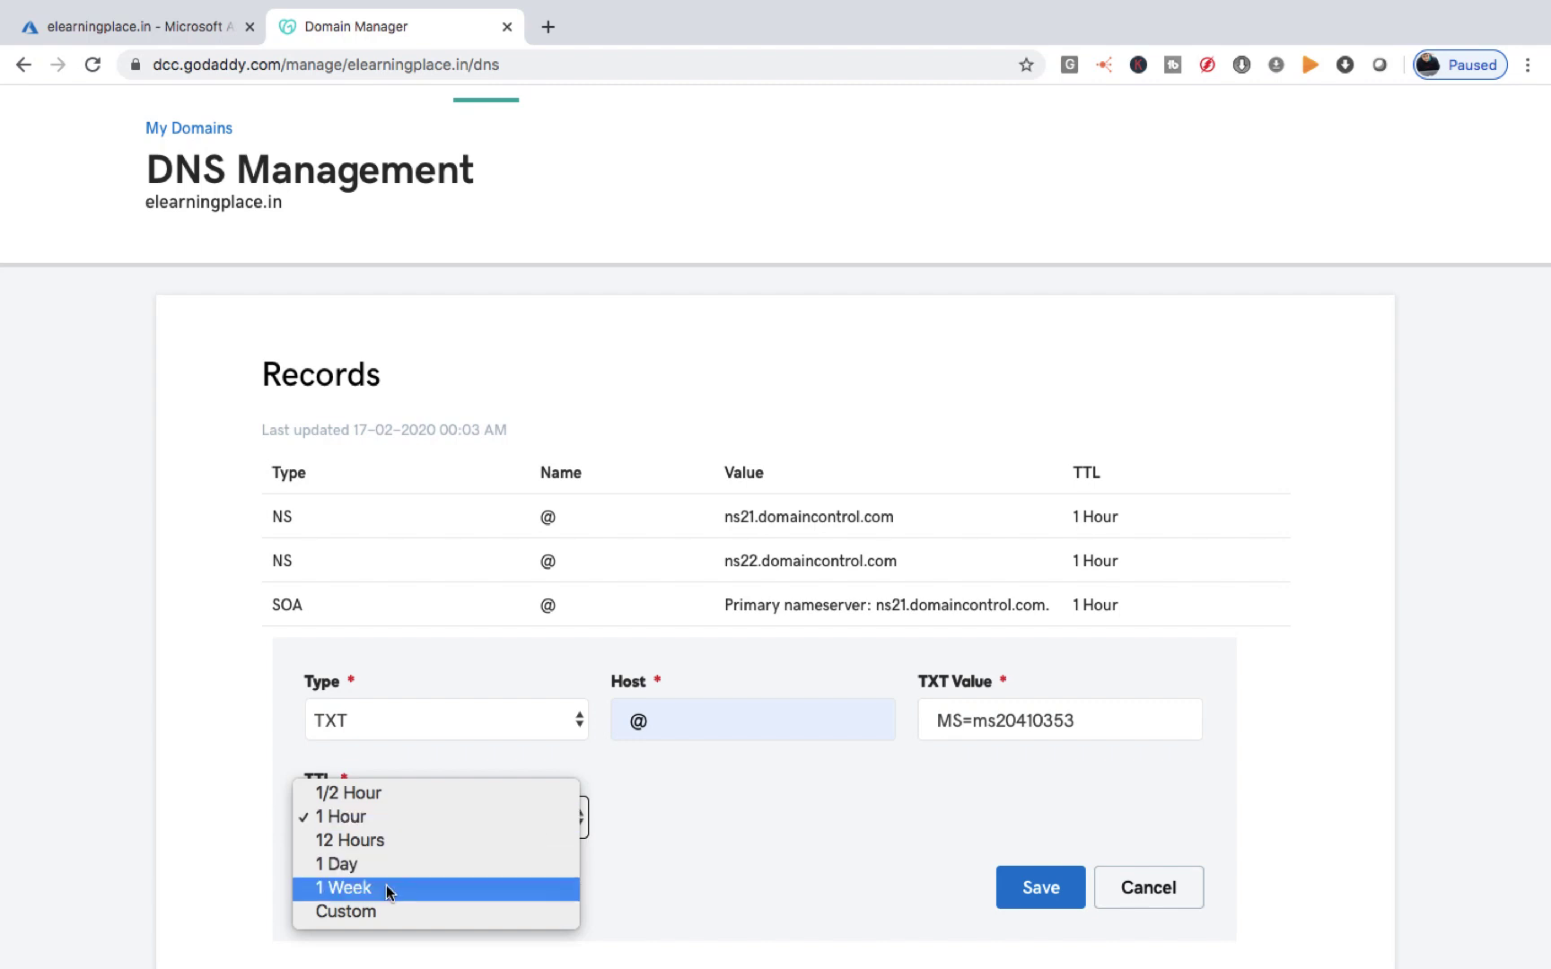
left_click(364, 913)
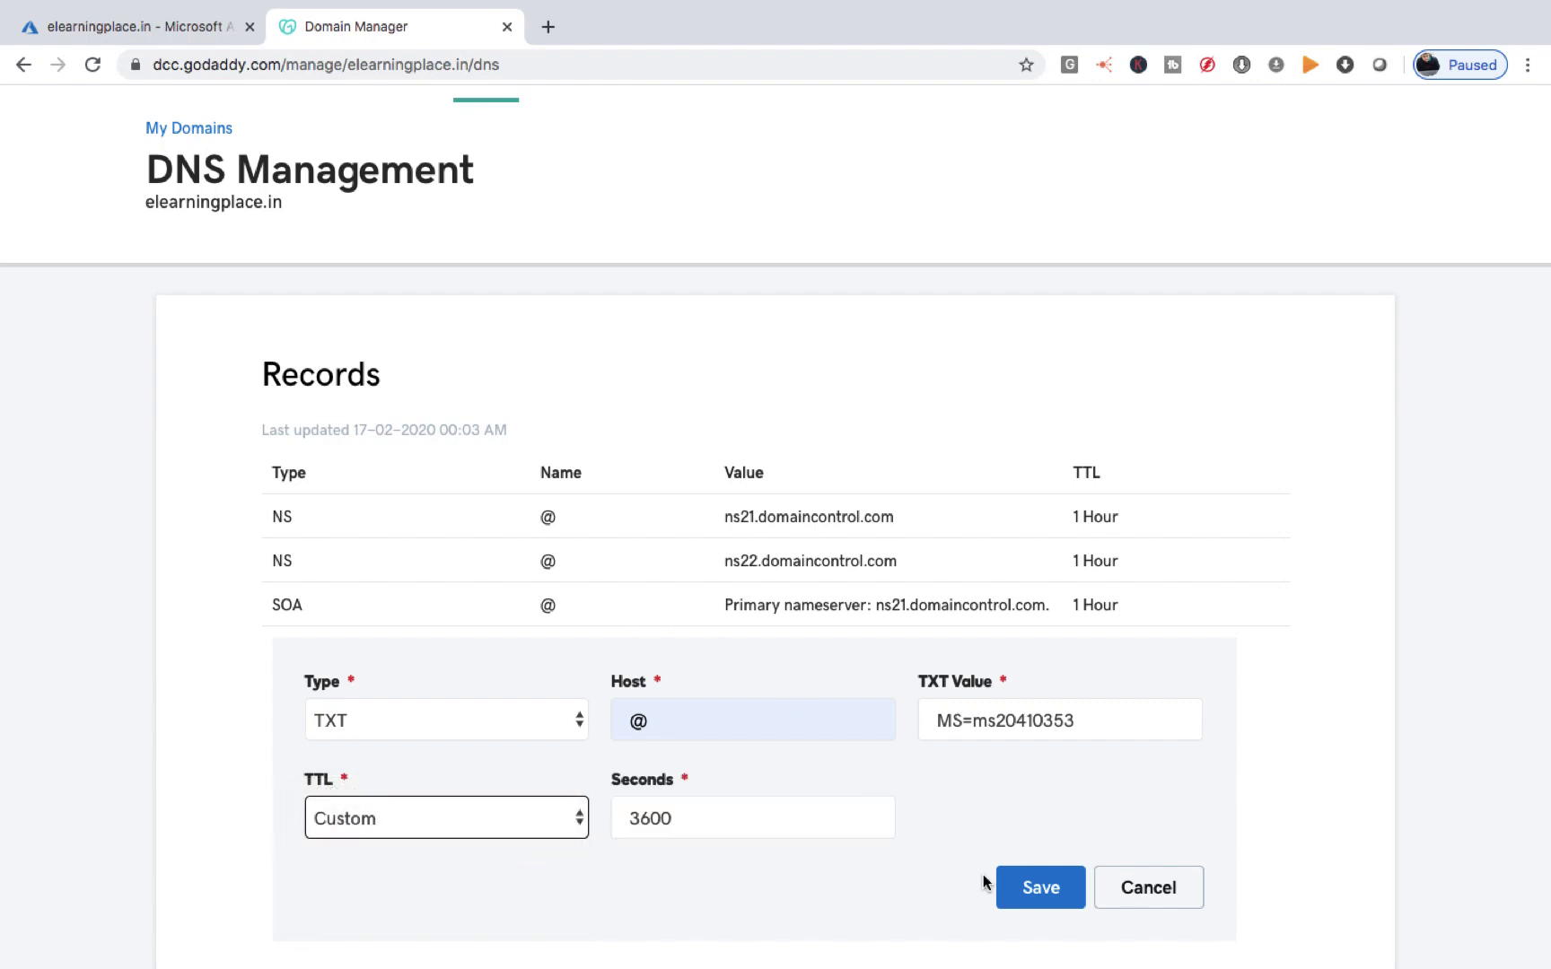
left_click(1017, 890)
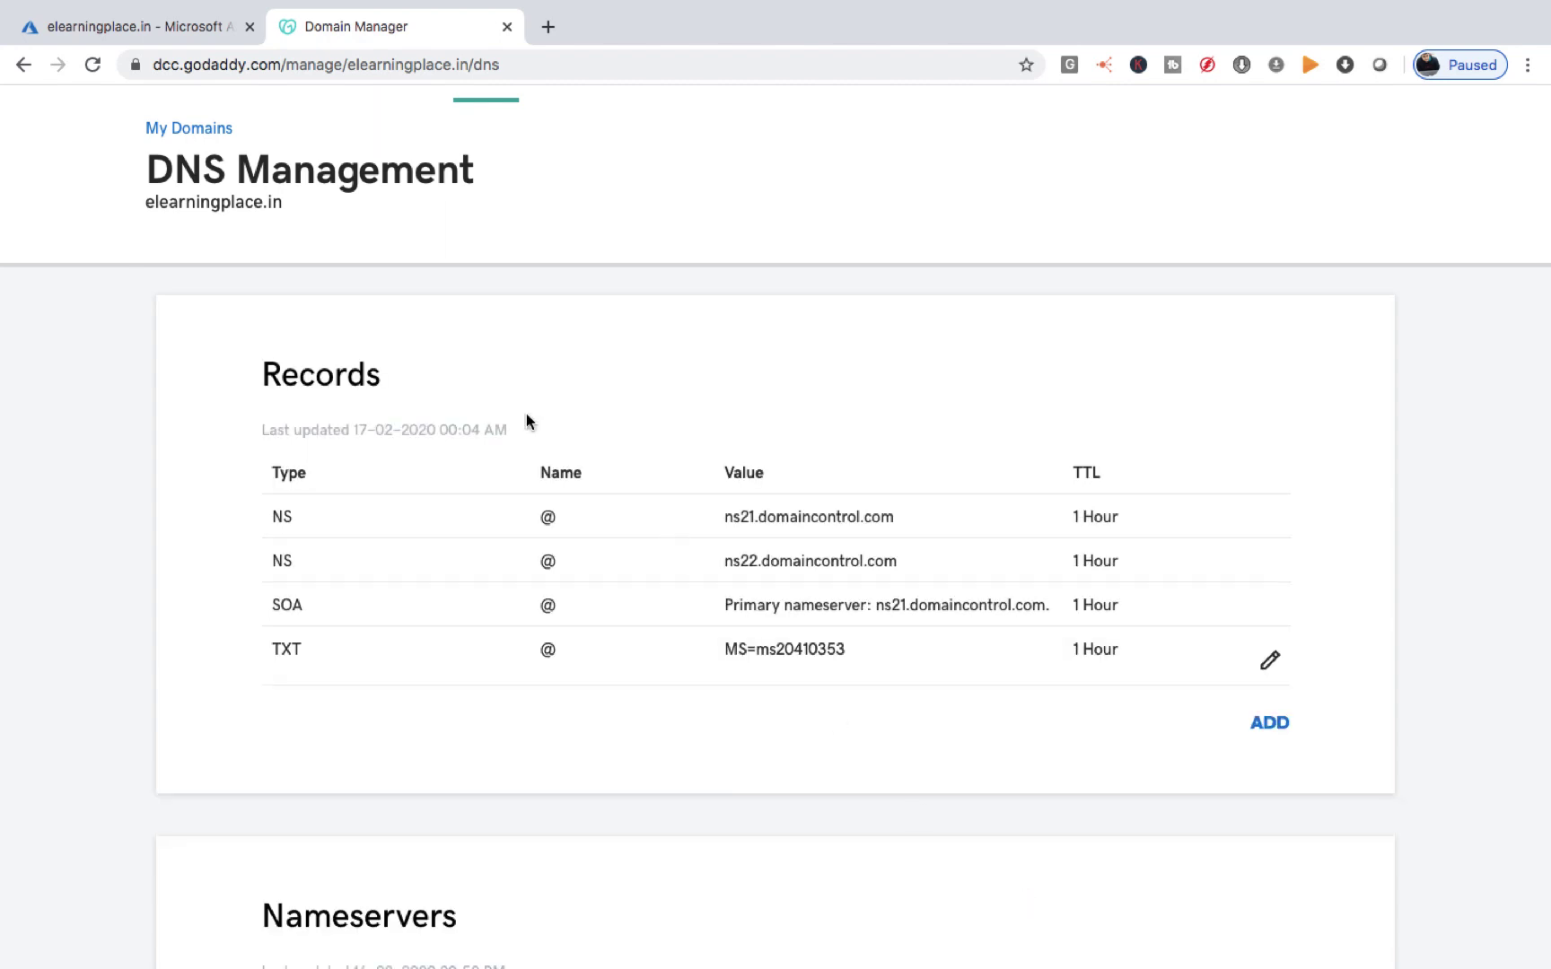
left_click(129, 37)
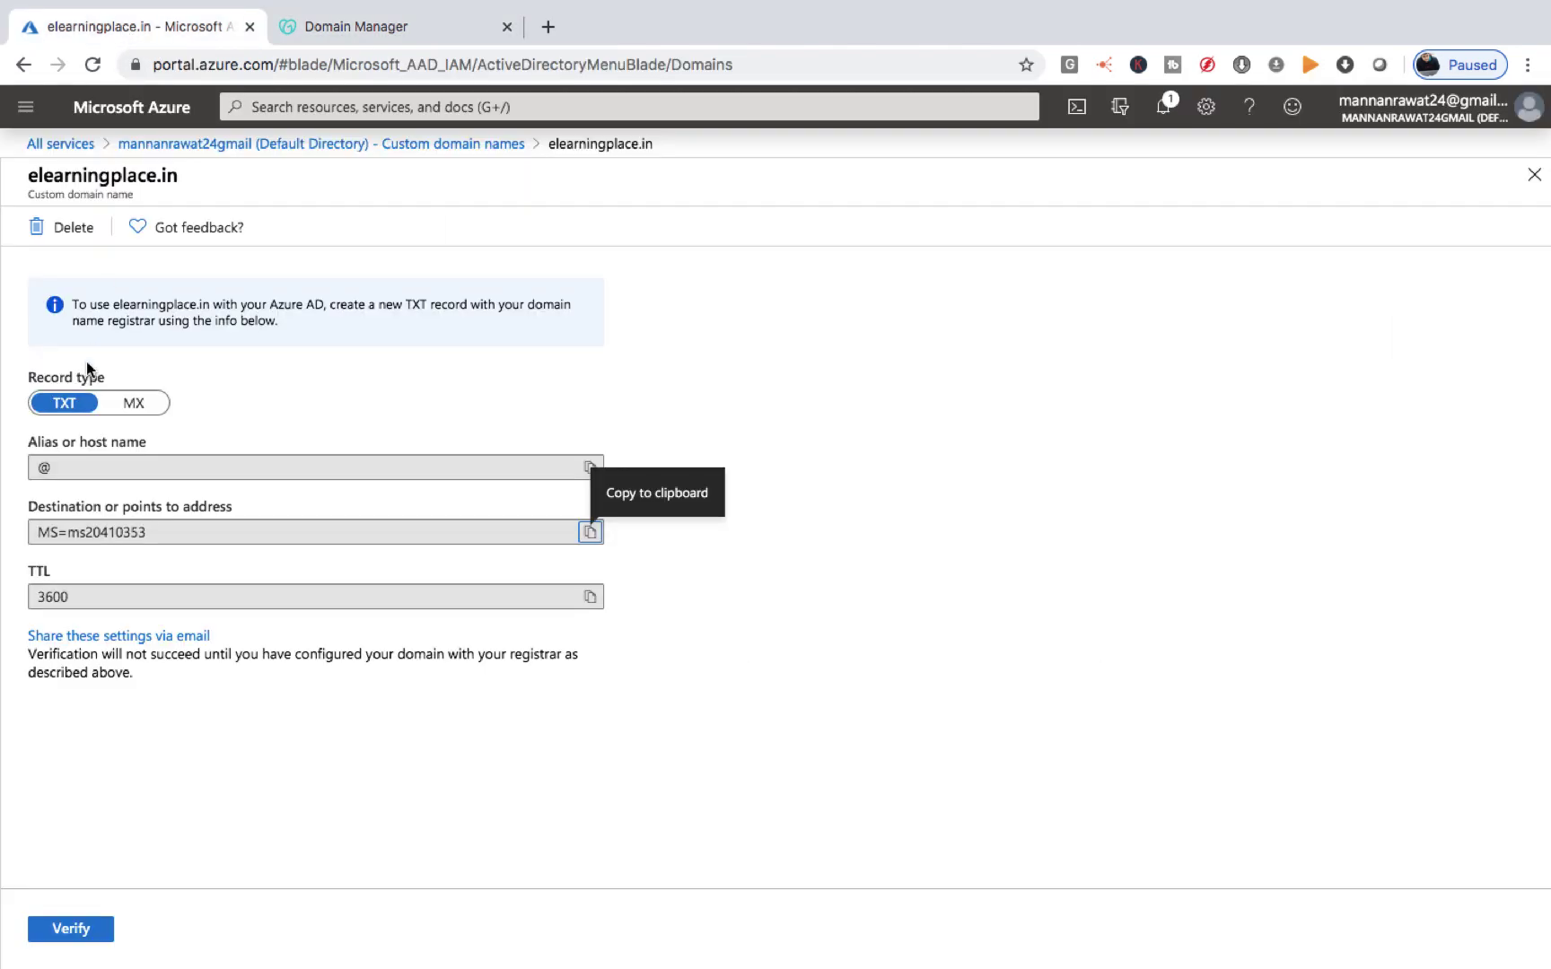
Show Azure's MX record details and copy the destination ms20410353.msv1.invalid
left_click(133, 403)
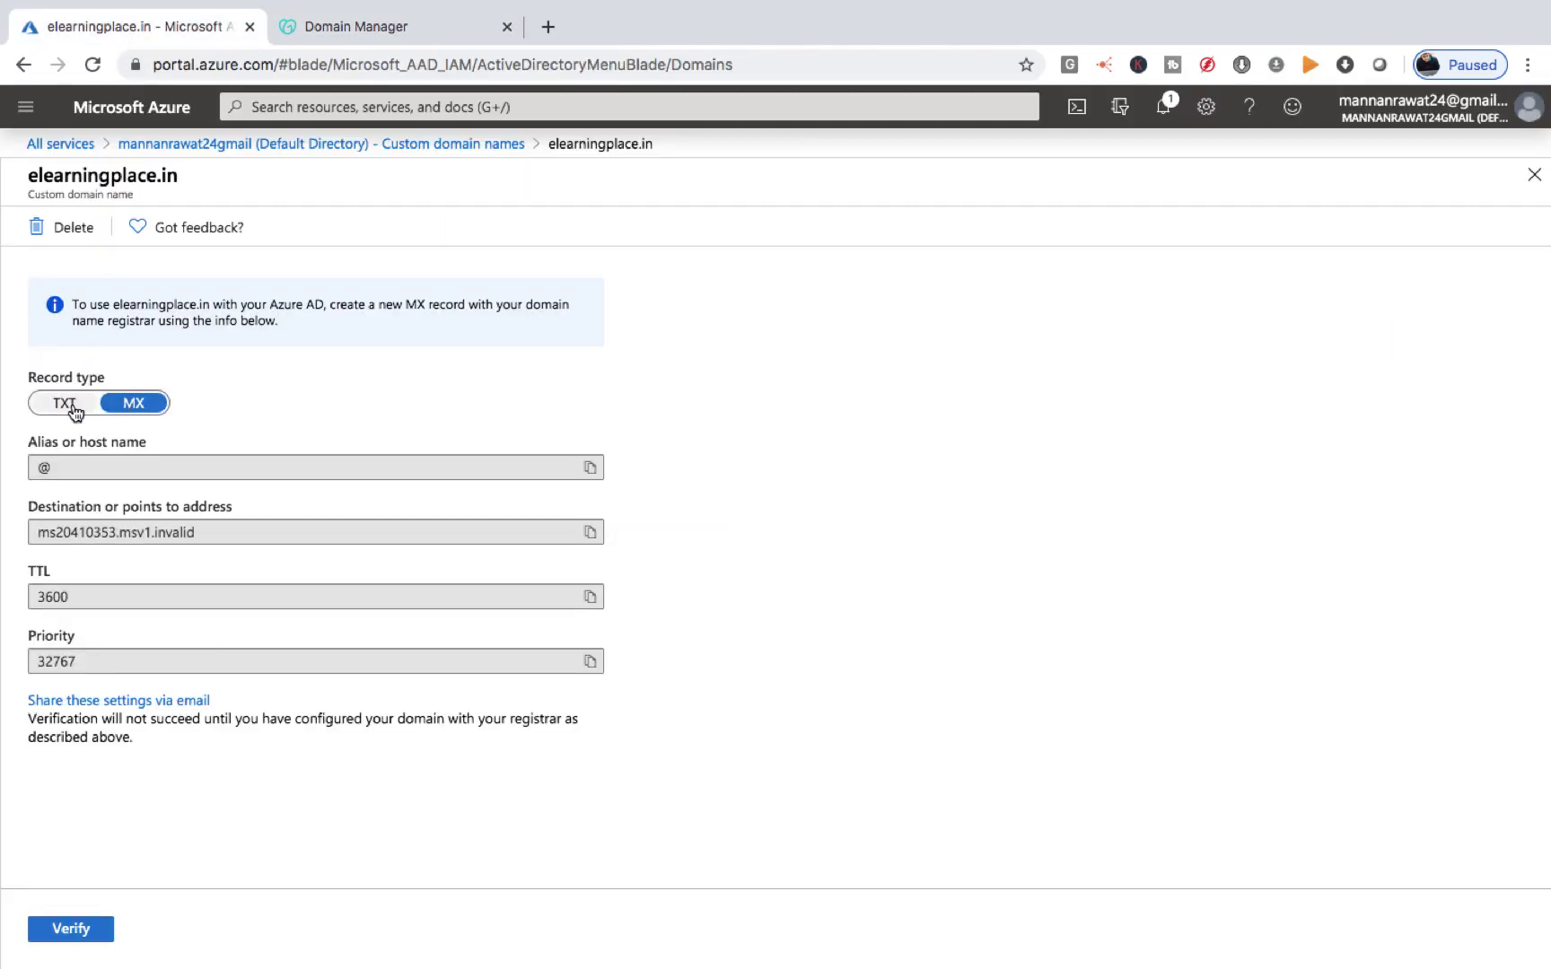
left_click(74, 406)
left_click(132, 406)
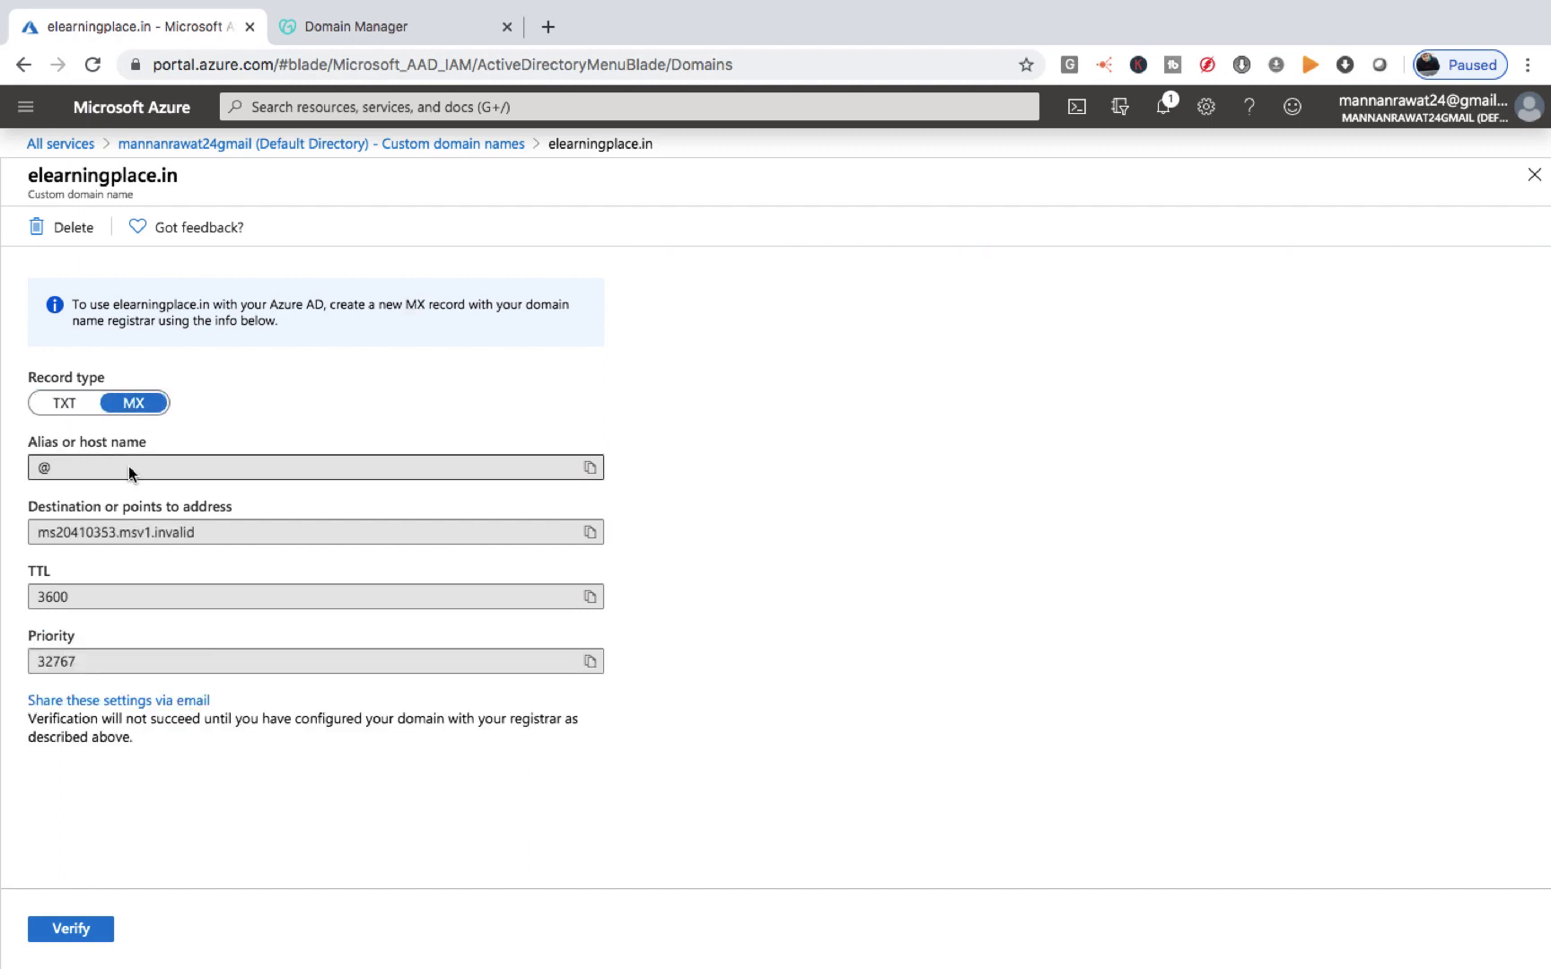
left_click(591, 533)
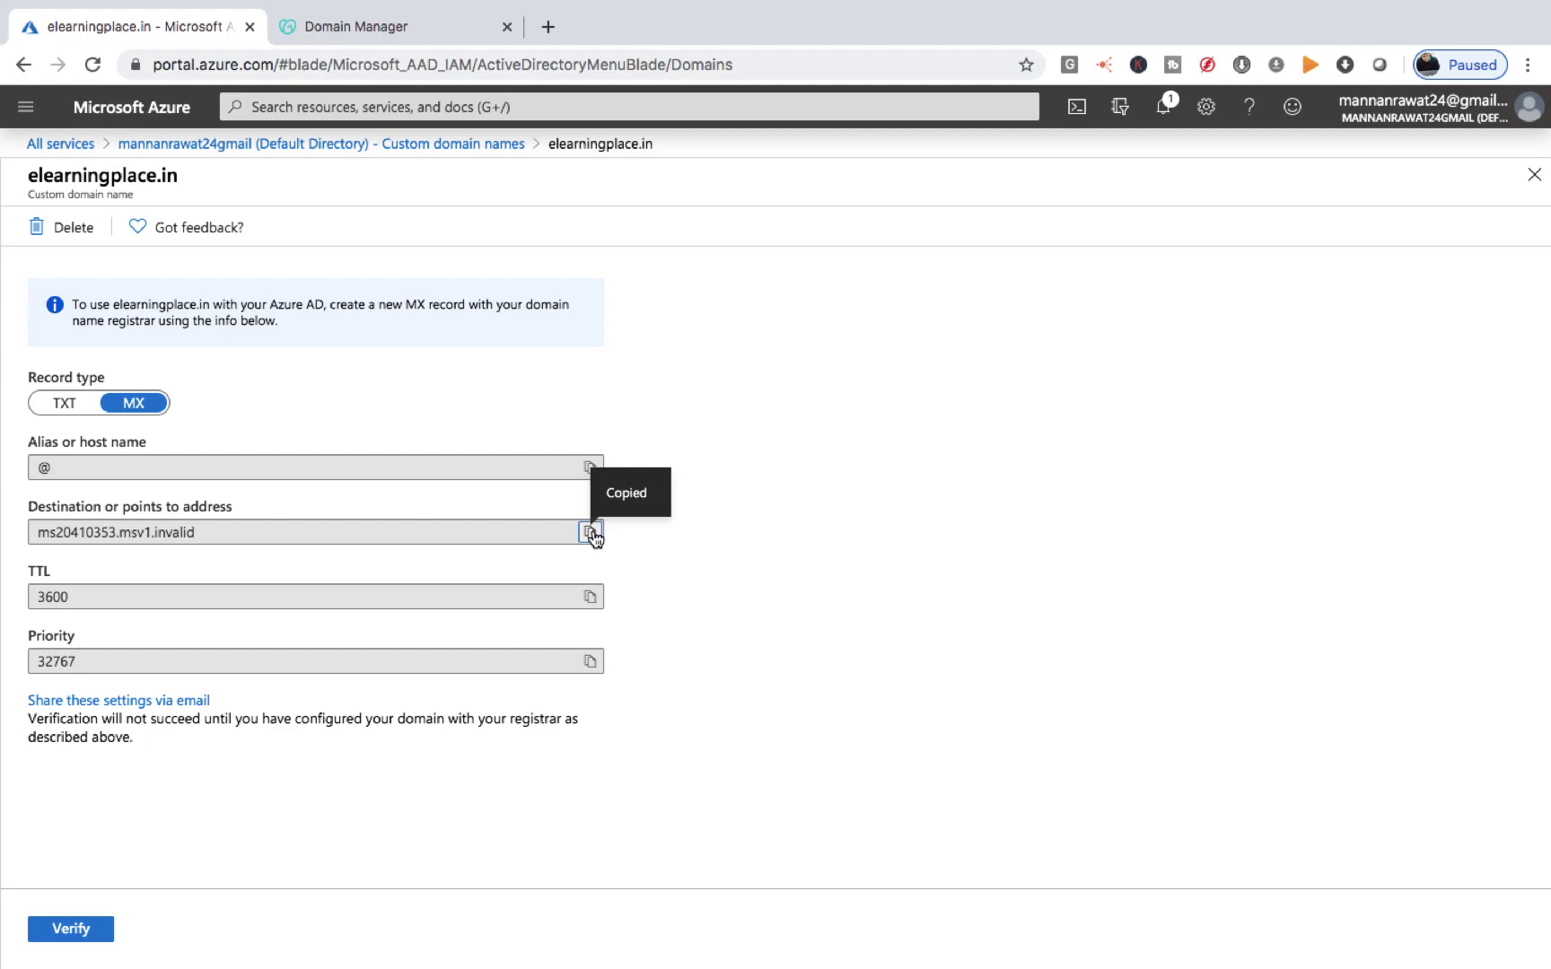
left_click(430, 28)
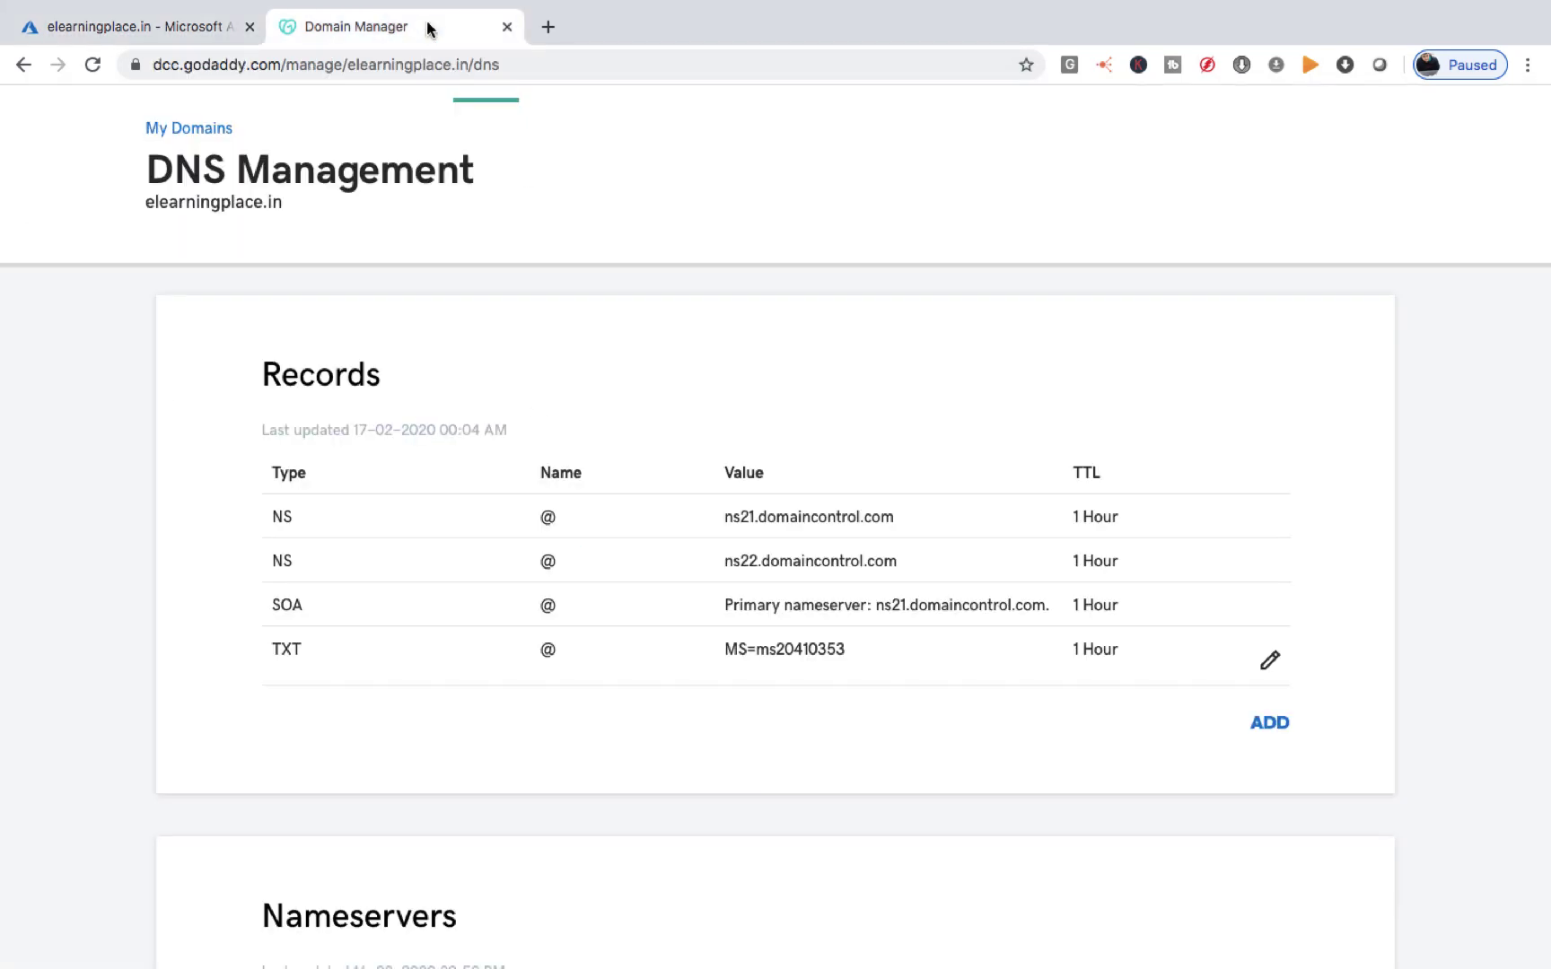
left_click(135, 27)
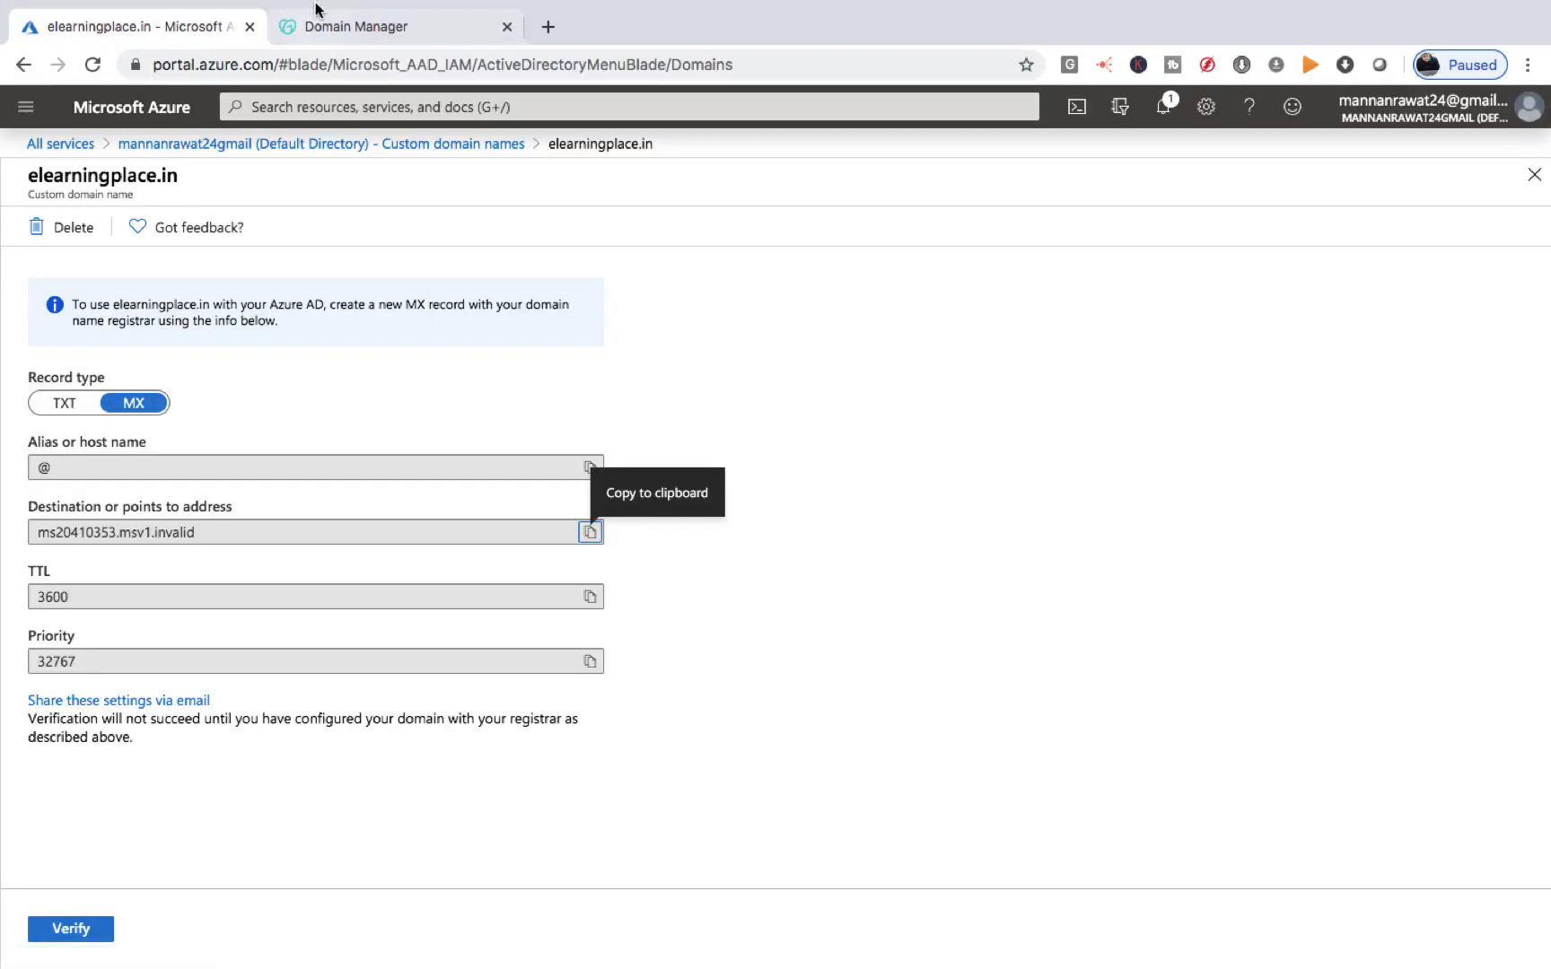
left_click(404, 26)
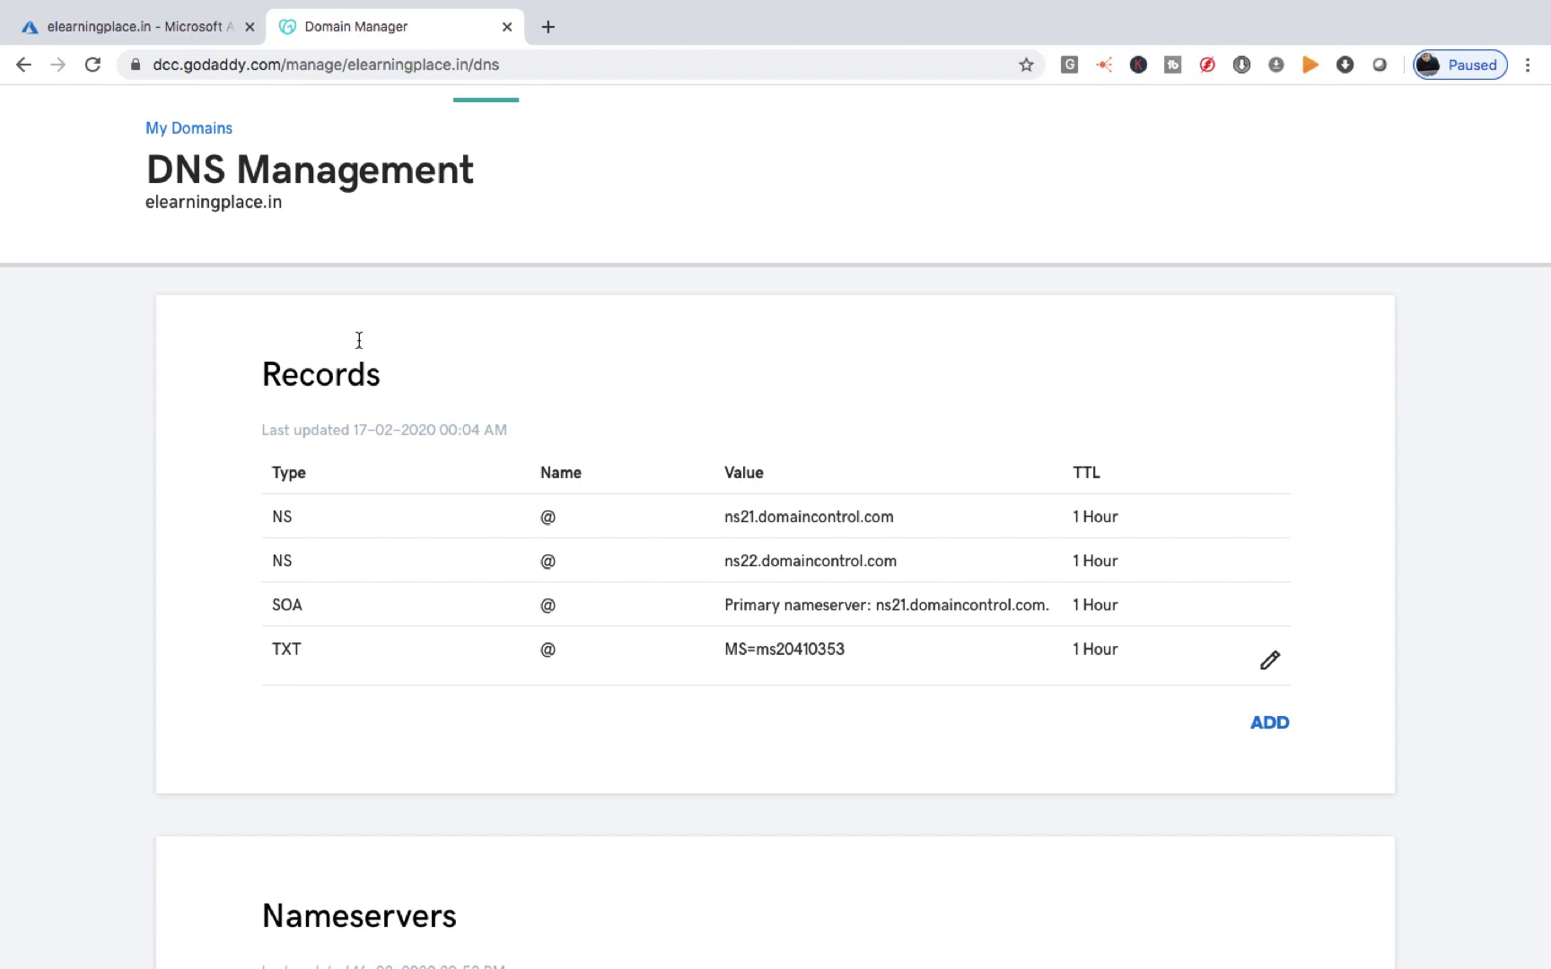
Start a new GoDaddy MX record with host @ pointing to ms20410353.msv1.invalid
left_click(1270, 725)
left_click(519, 778)
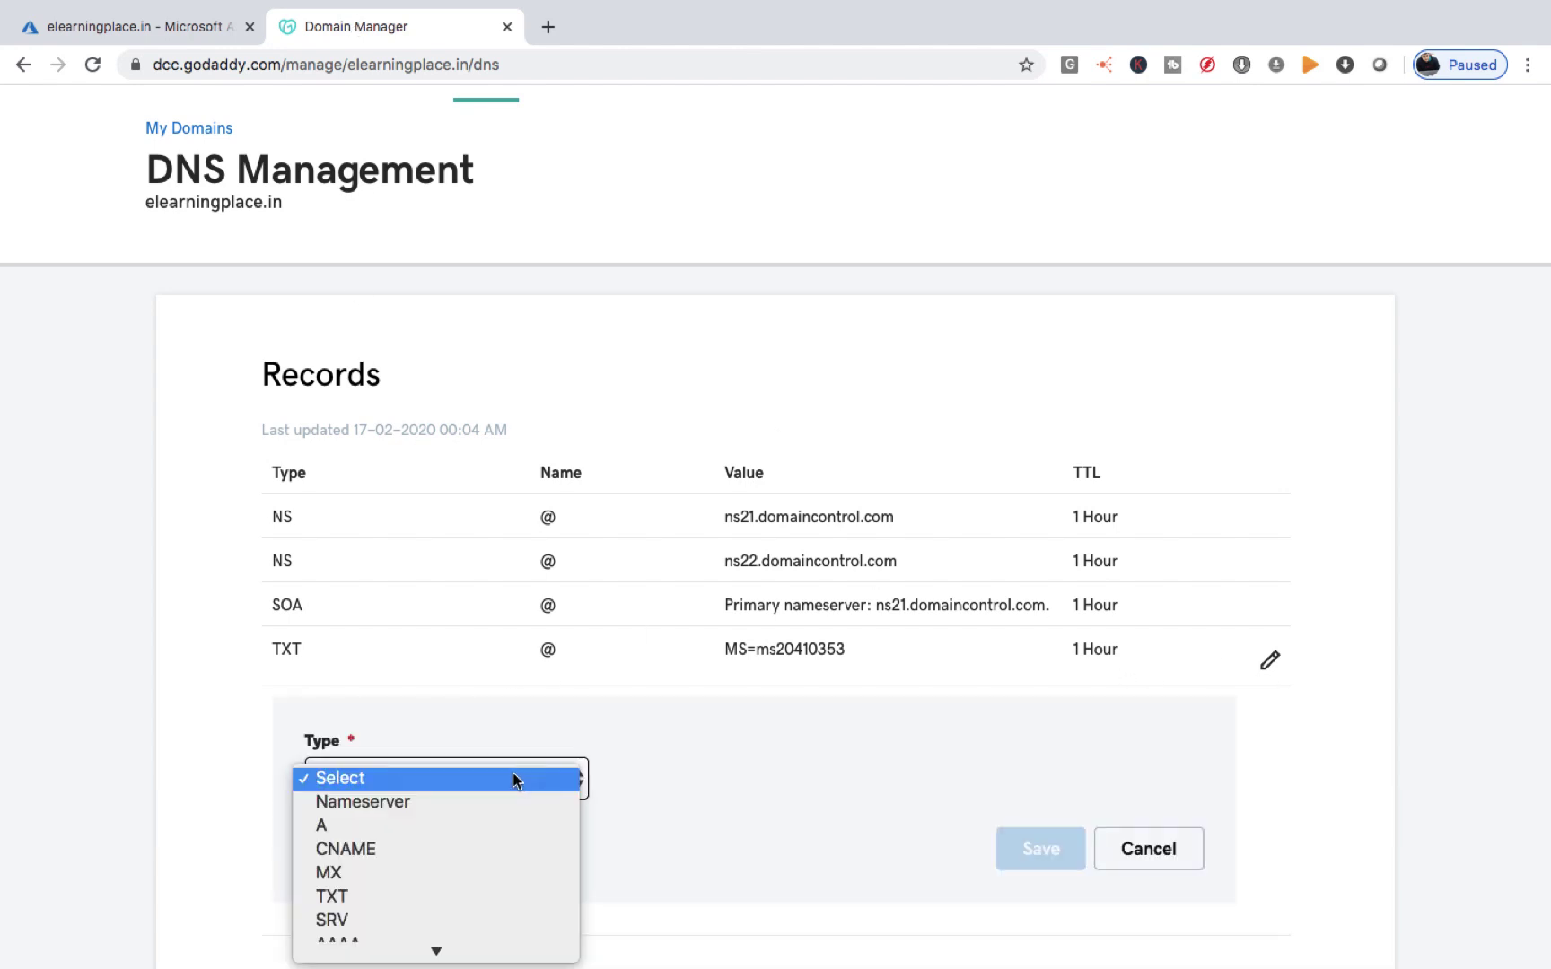
left_click(359, 867)
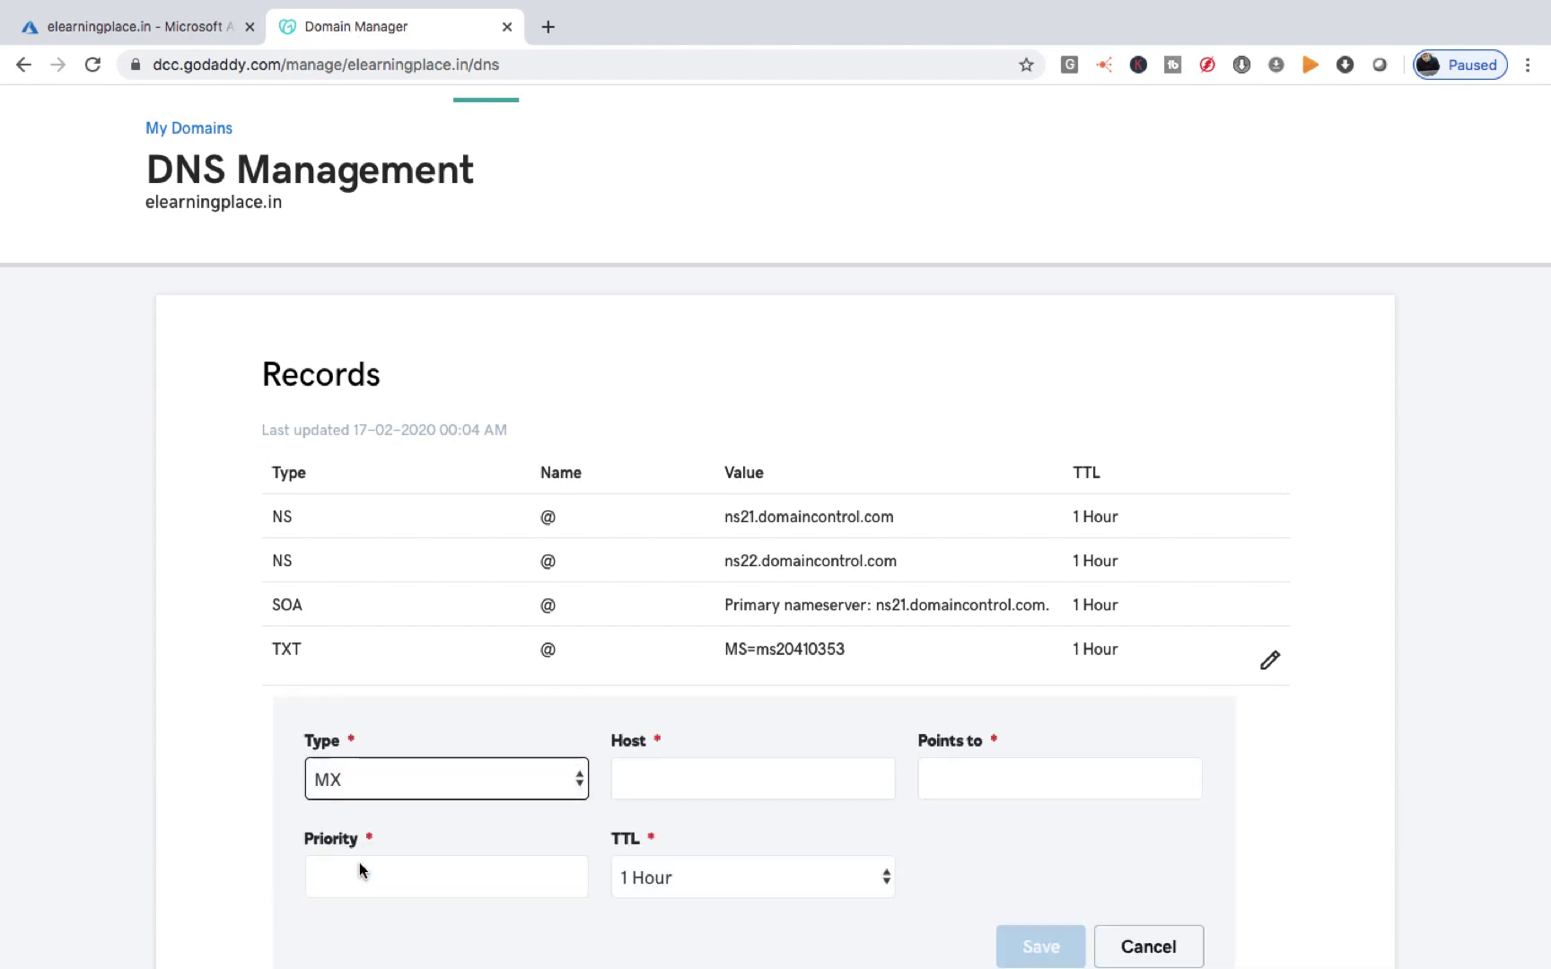
left_click(748, 773)
left_click(657, 541)
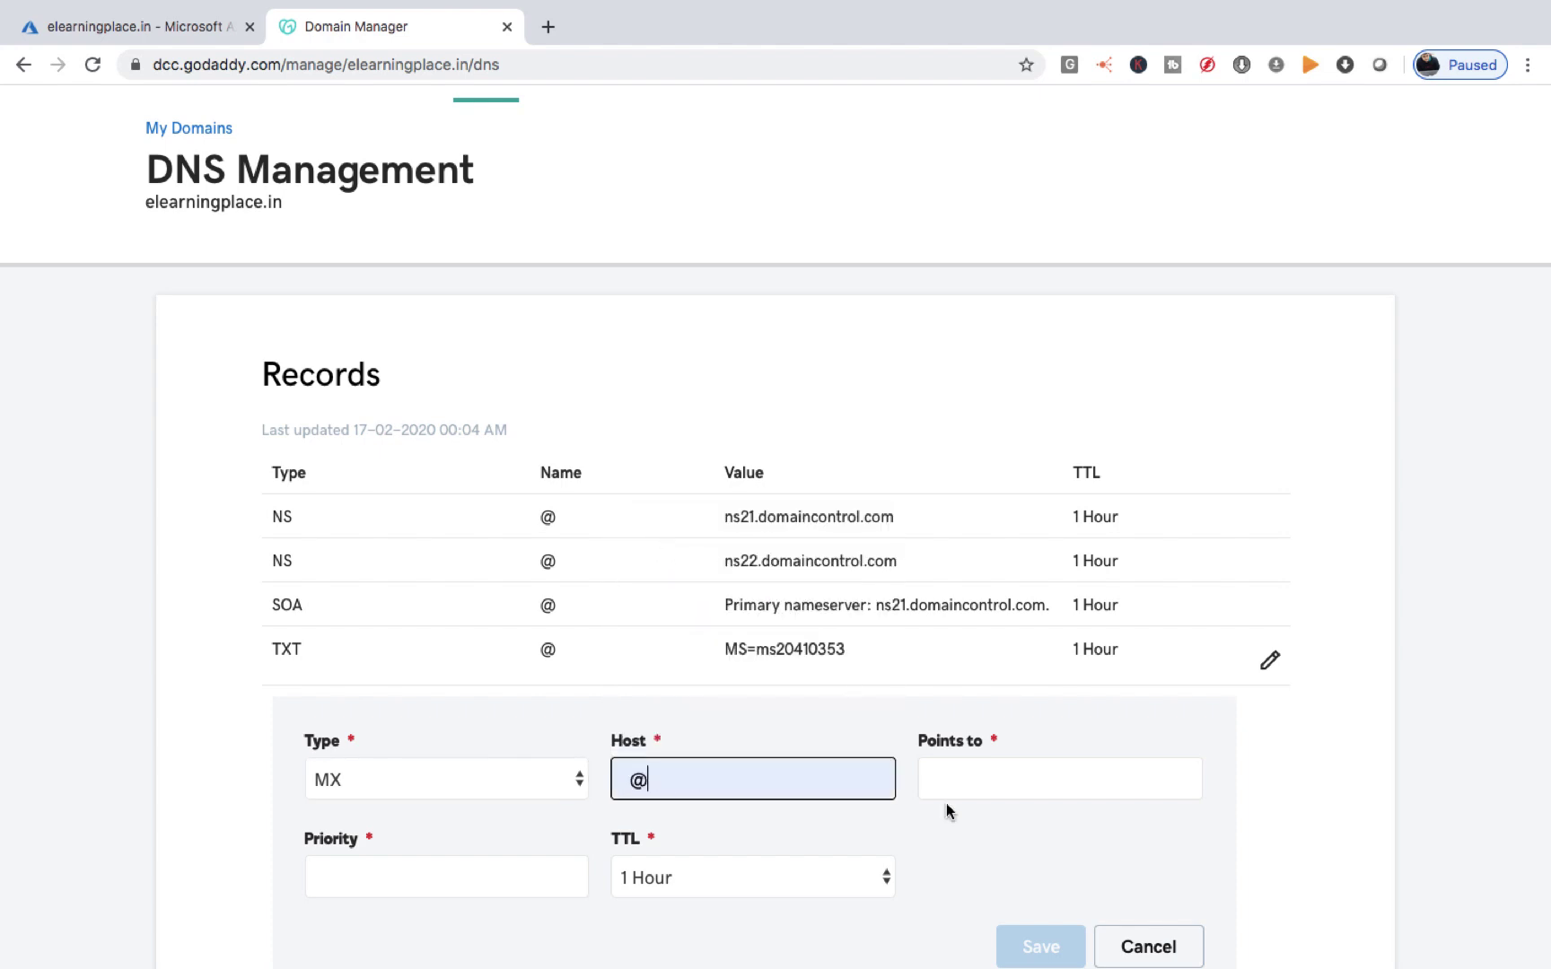
left_click(1005, 769)
key("super+v")
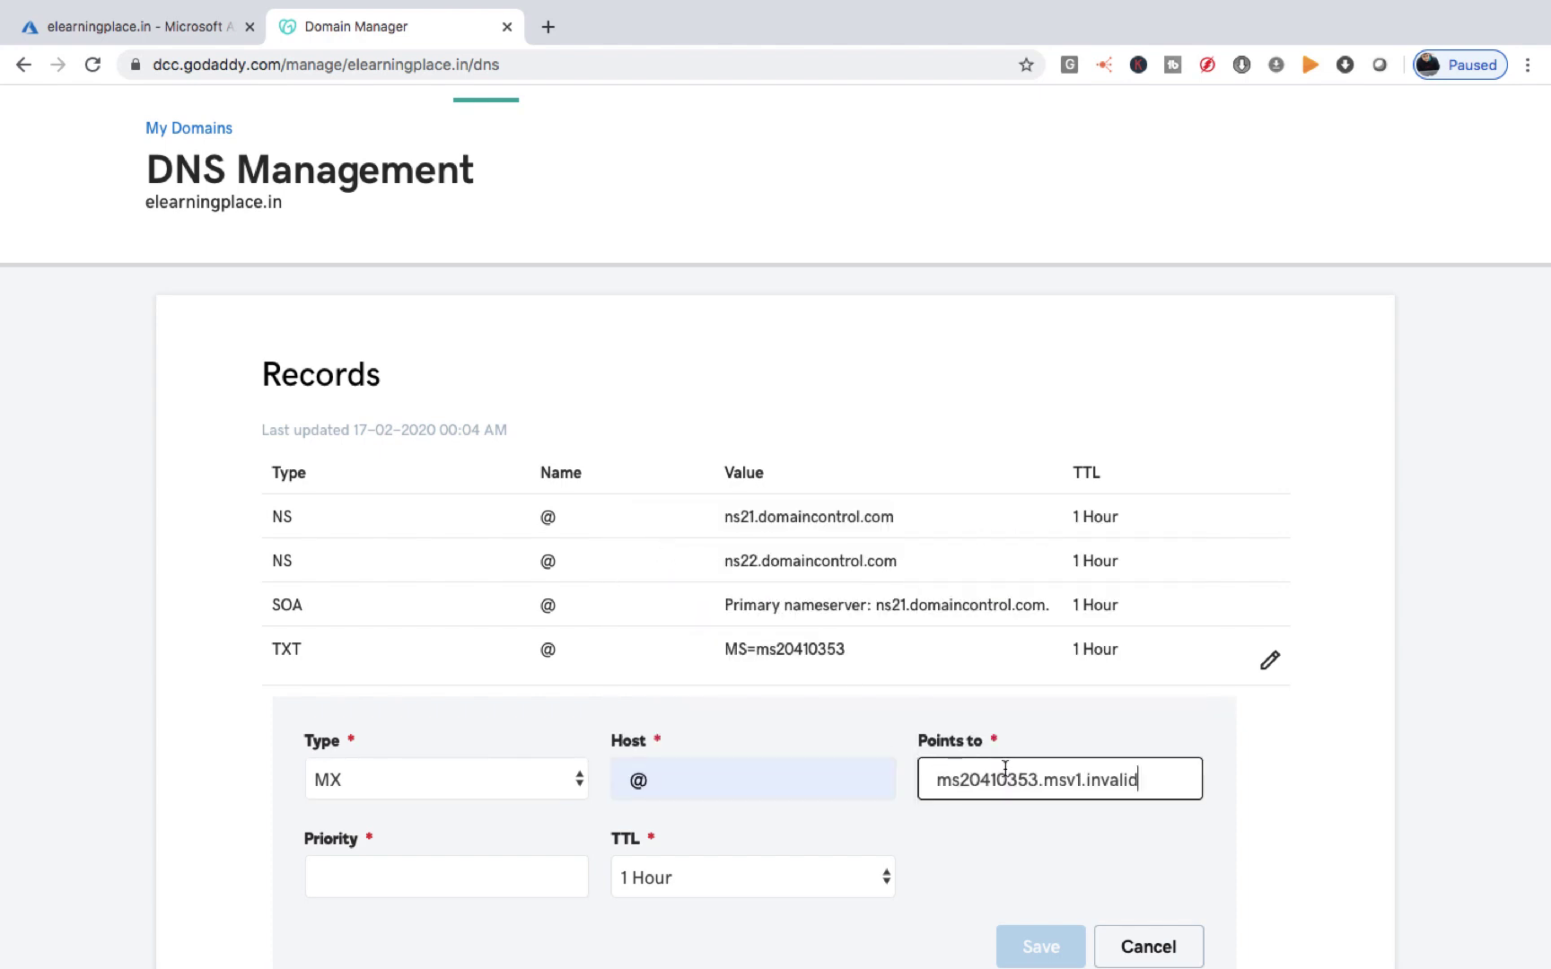
left_click(450, 872)
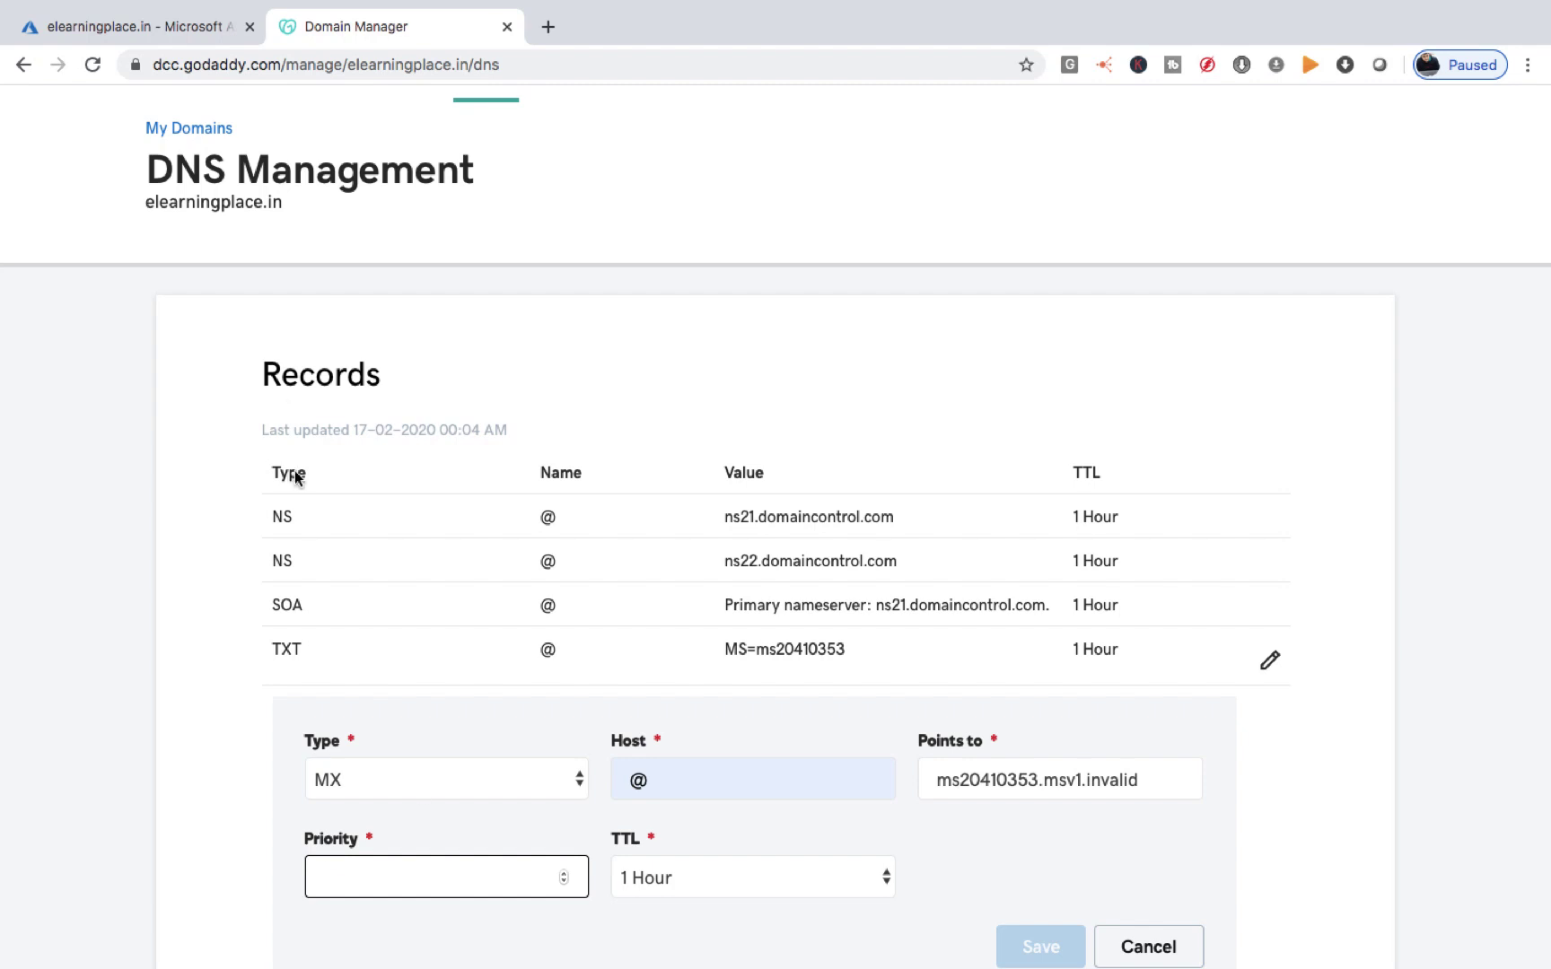
Give the MX record priority 32767 and custom TTL 3600, save it, and verify it
left_click(148, 26)
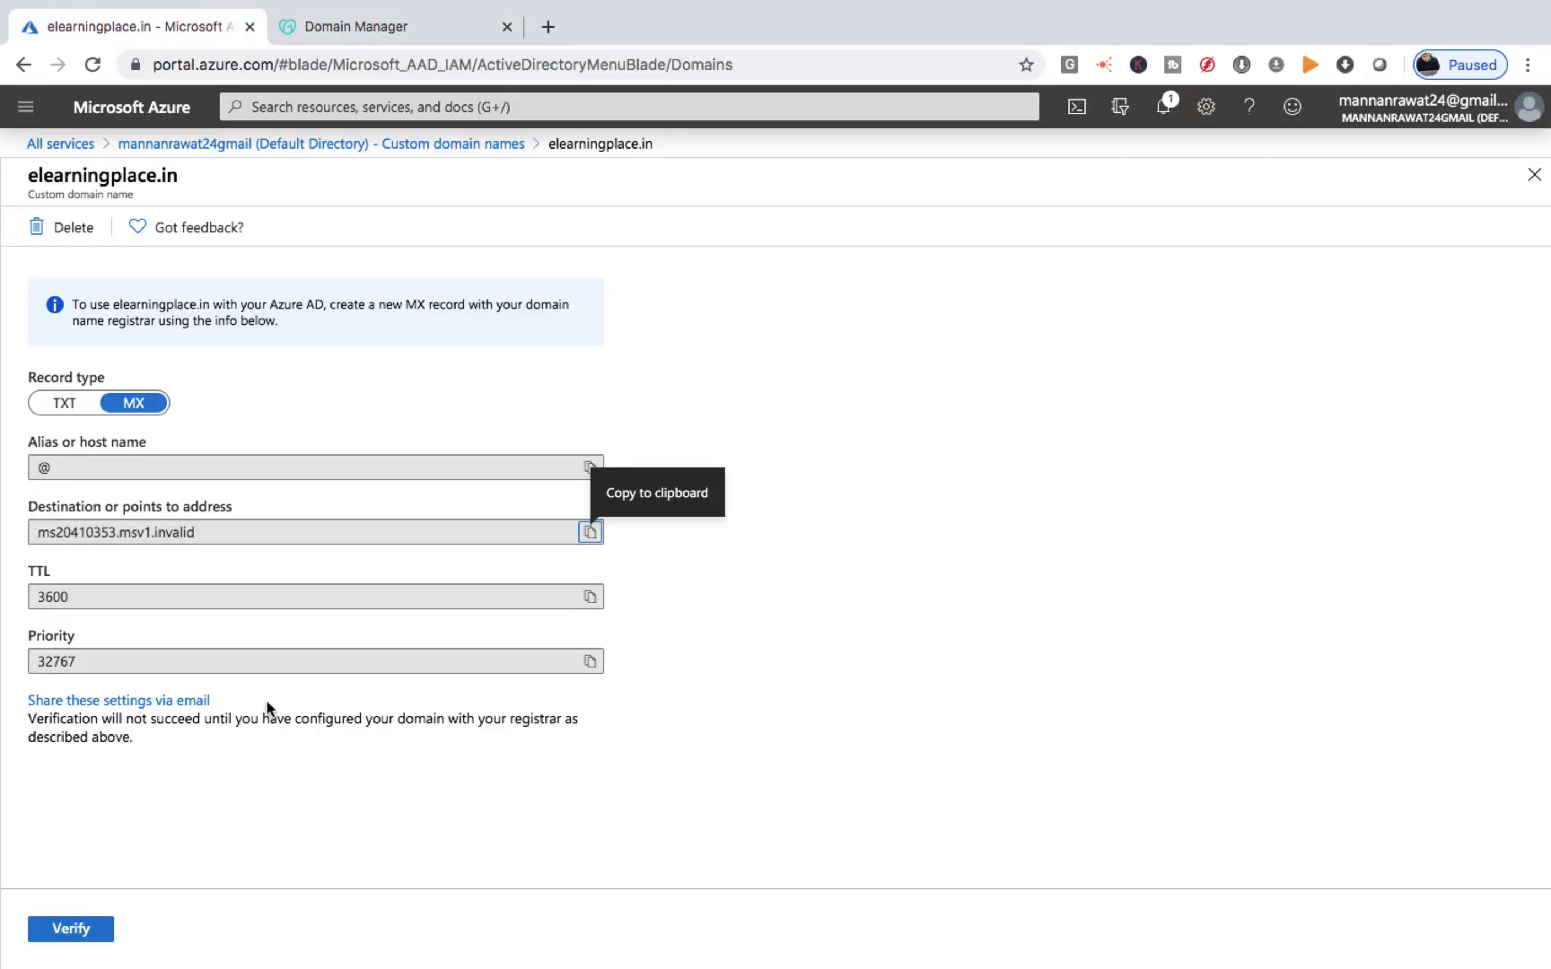
left_click(589, 662)
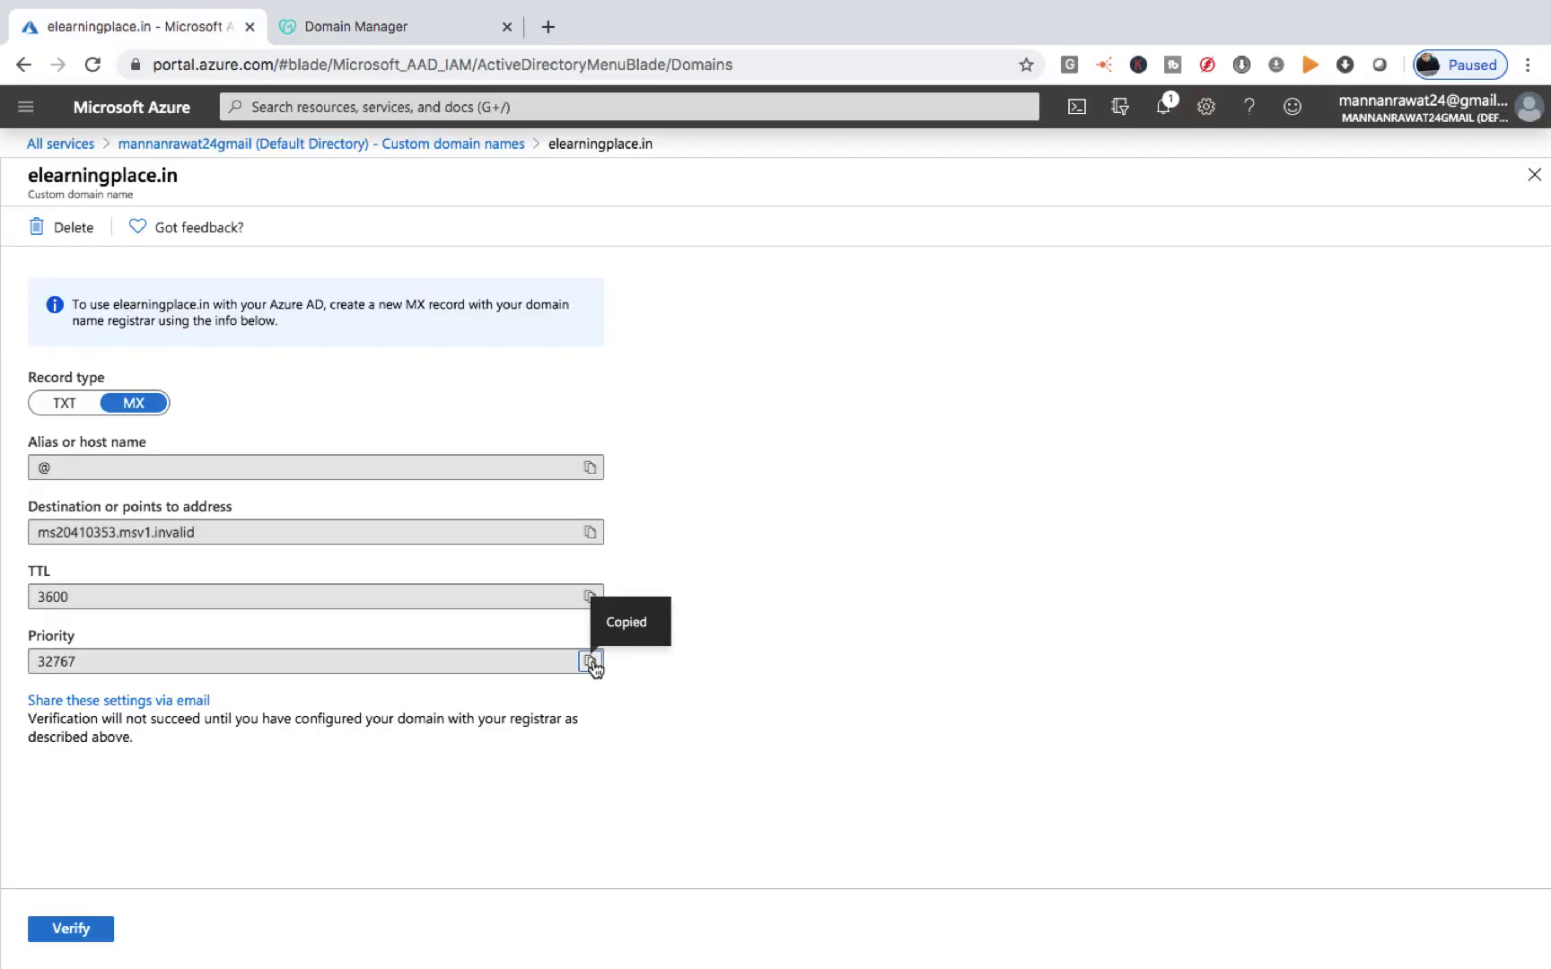
left_click(380, 24)
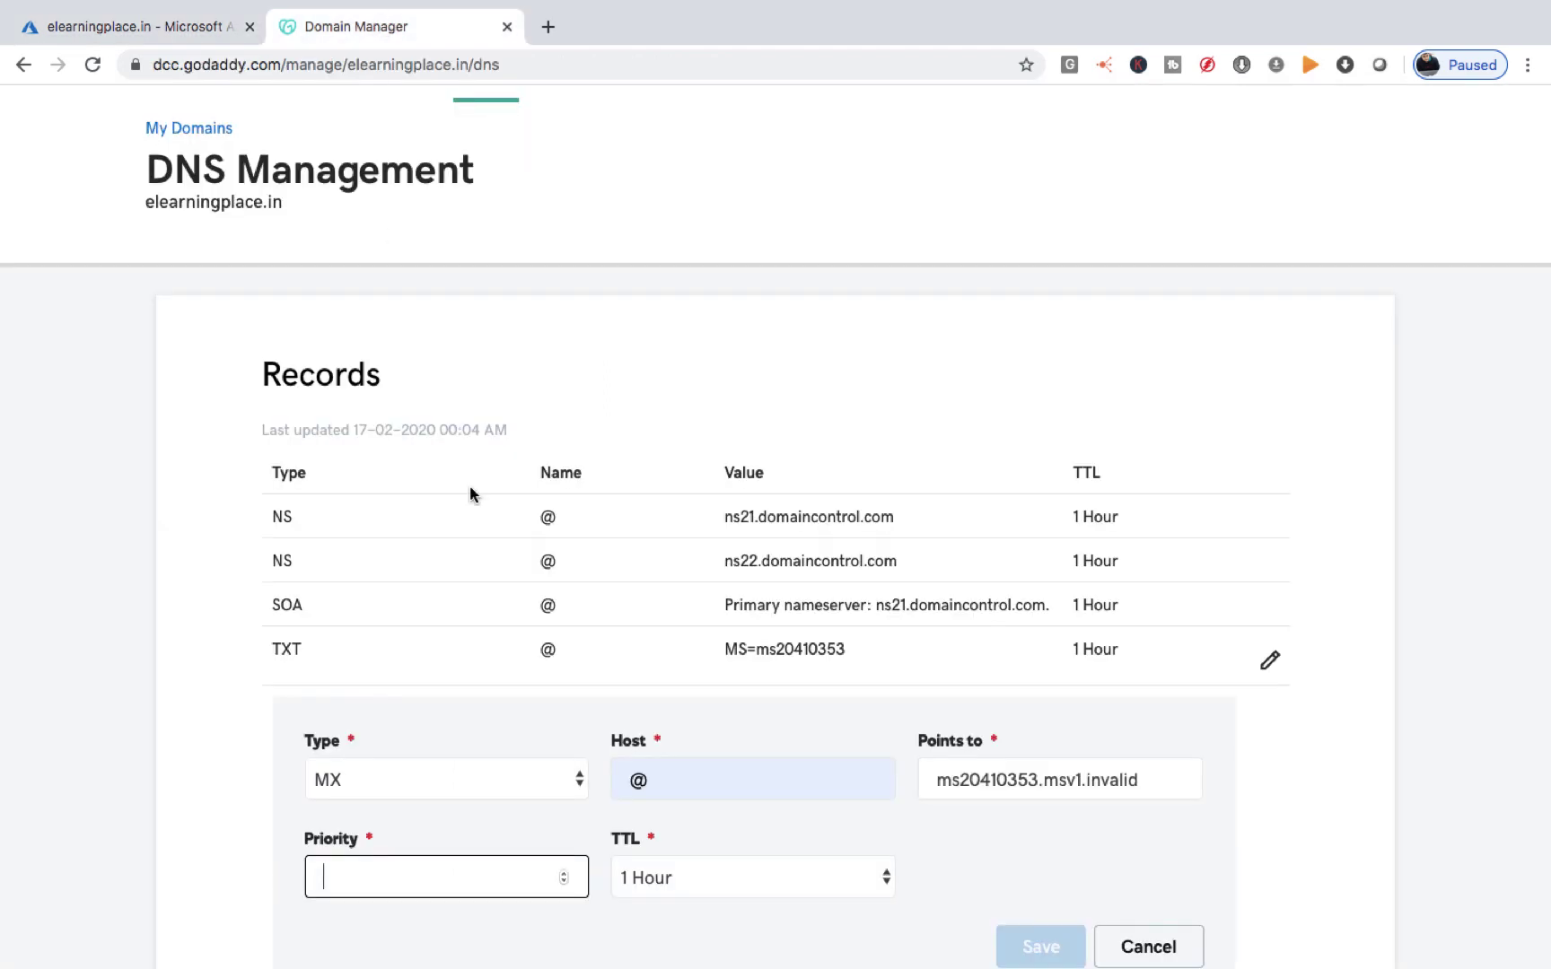
left_click(380, 880)
key("super+v")
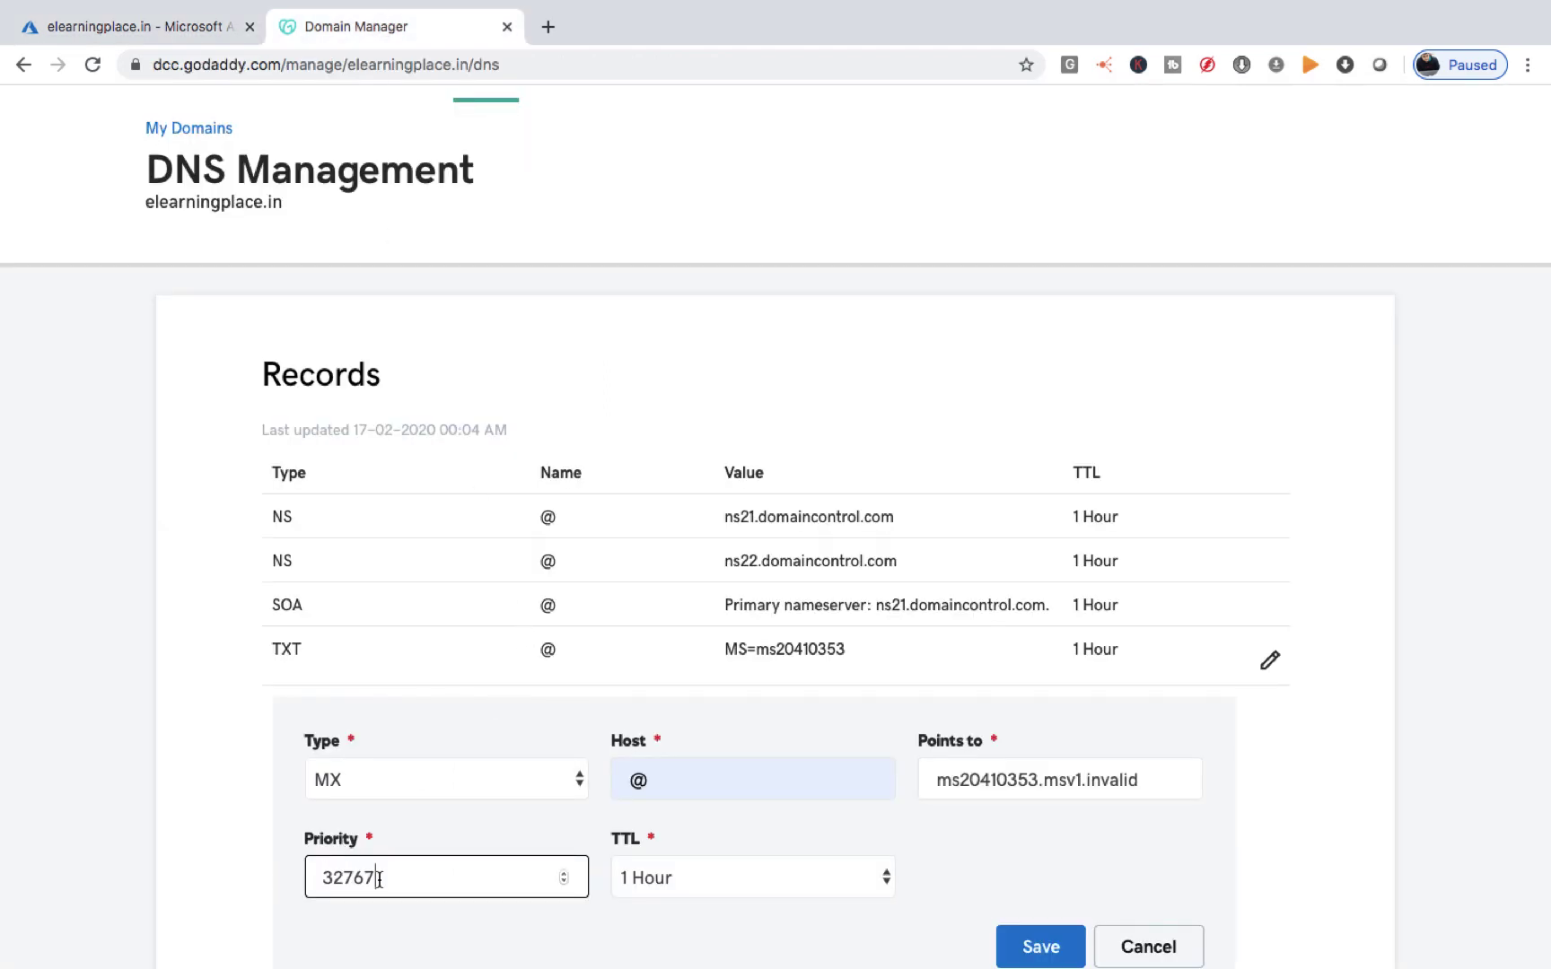
left_click(709, 887)
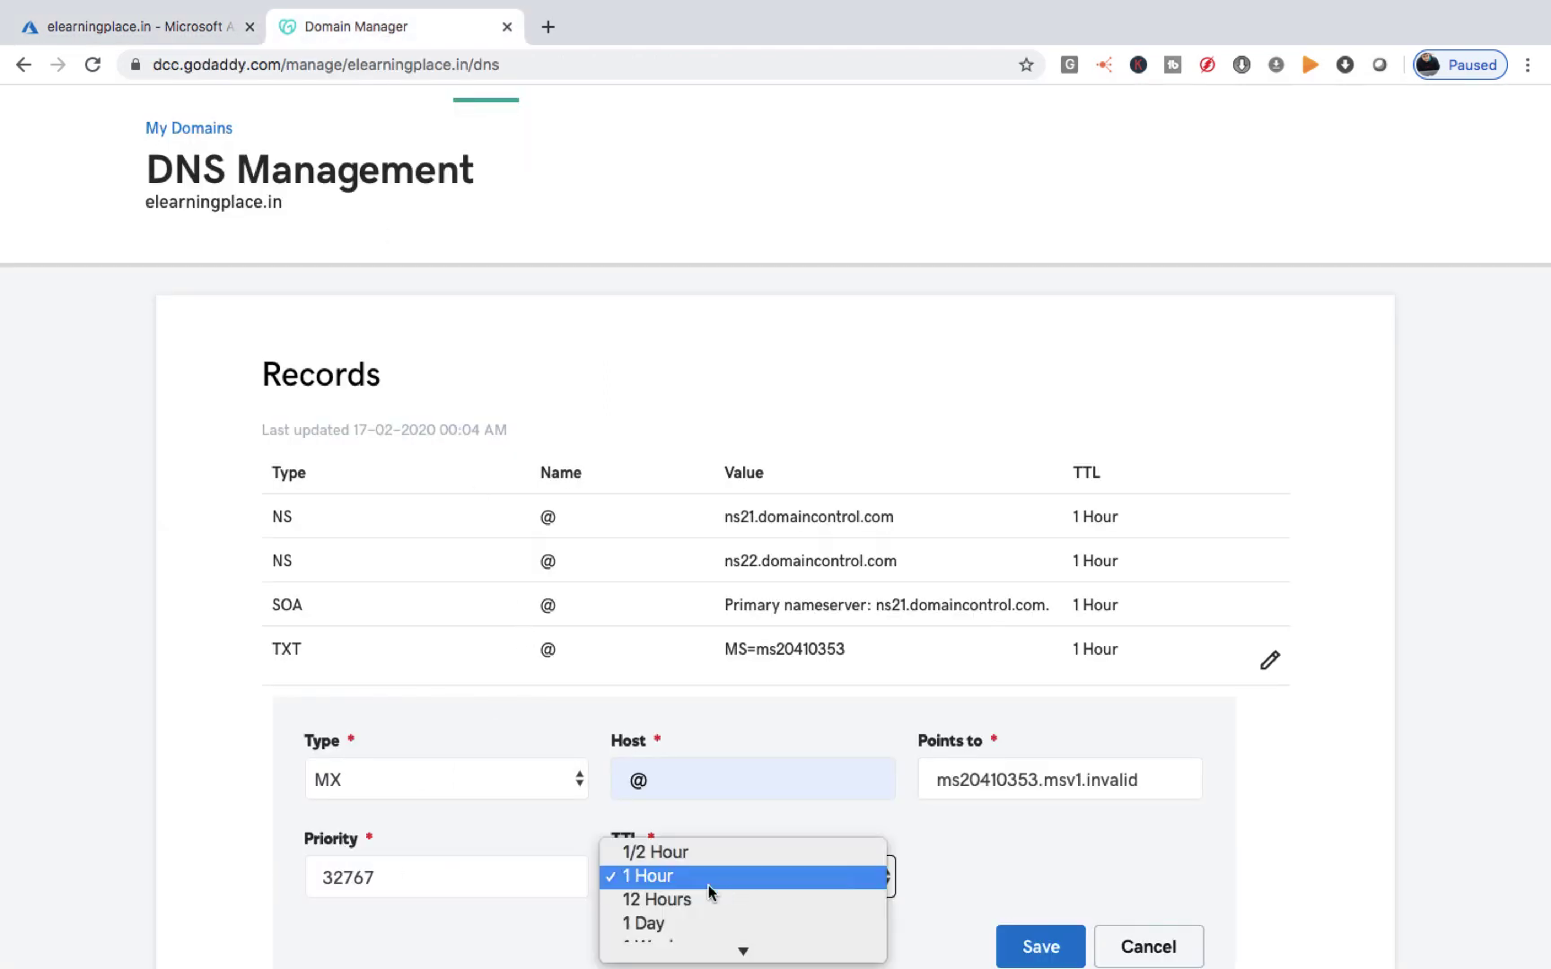
left_click(655, 943)
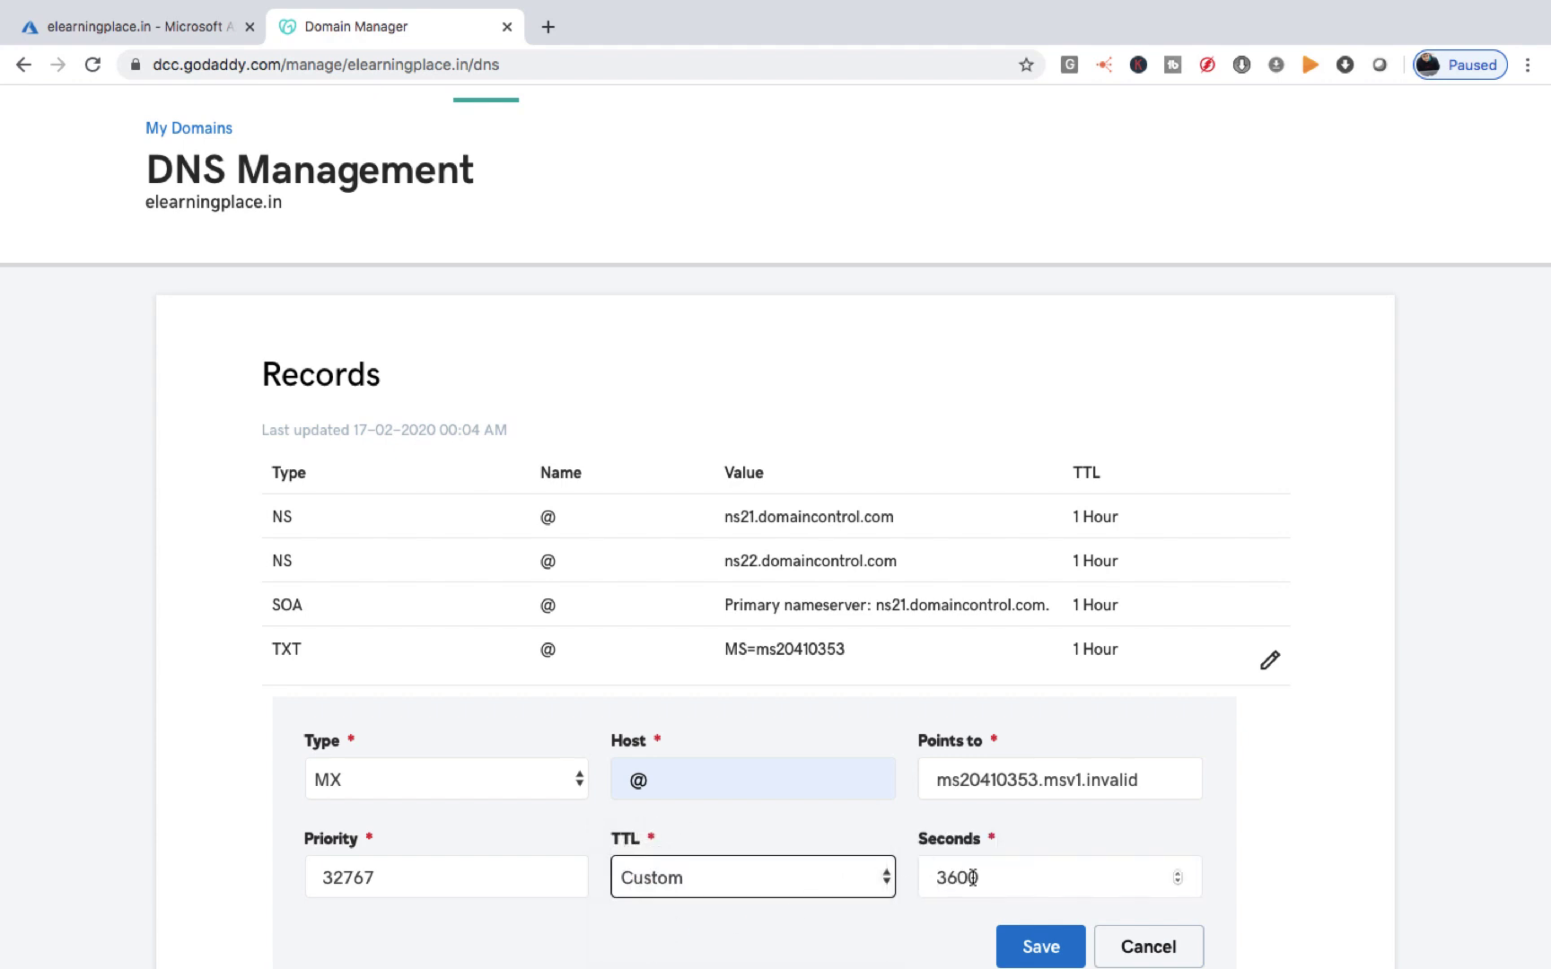
left_click(1054, 943)
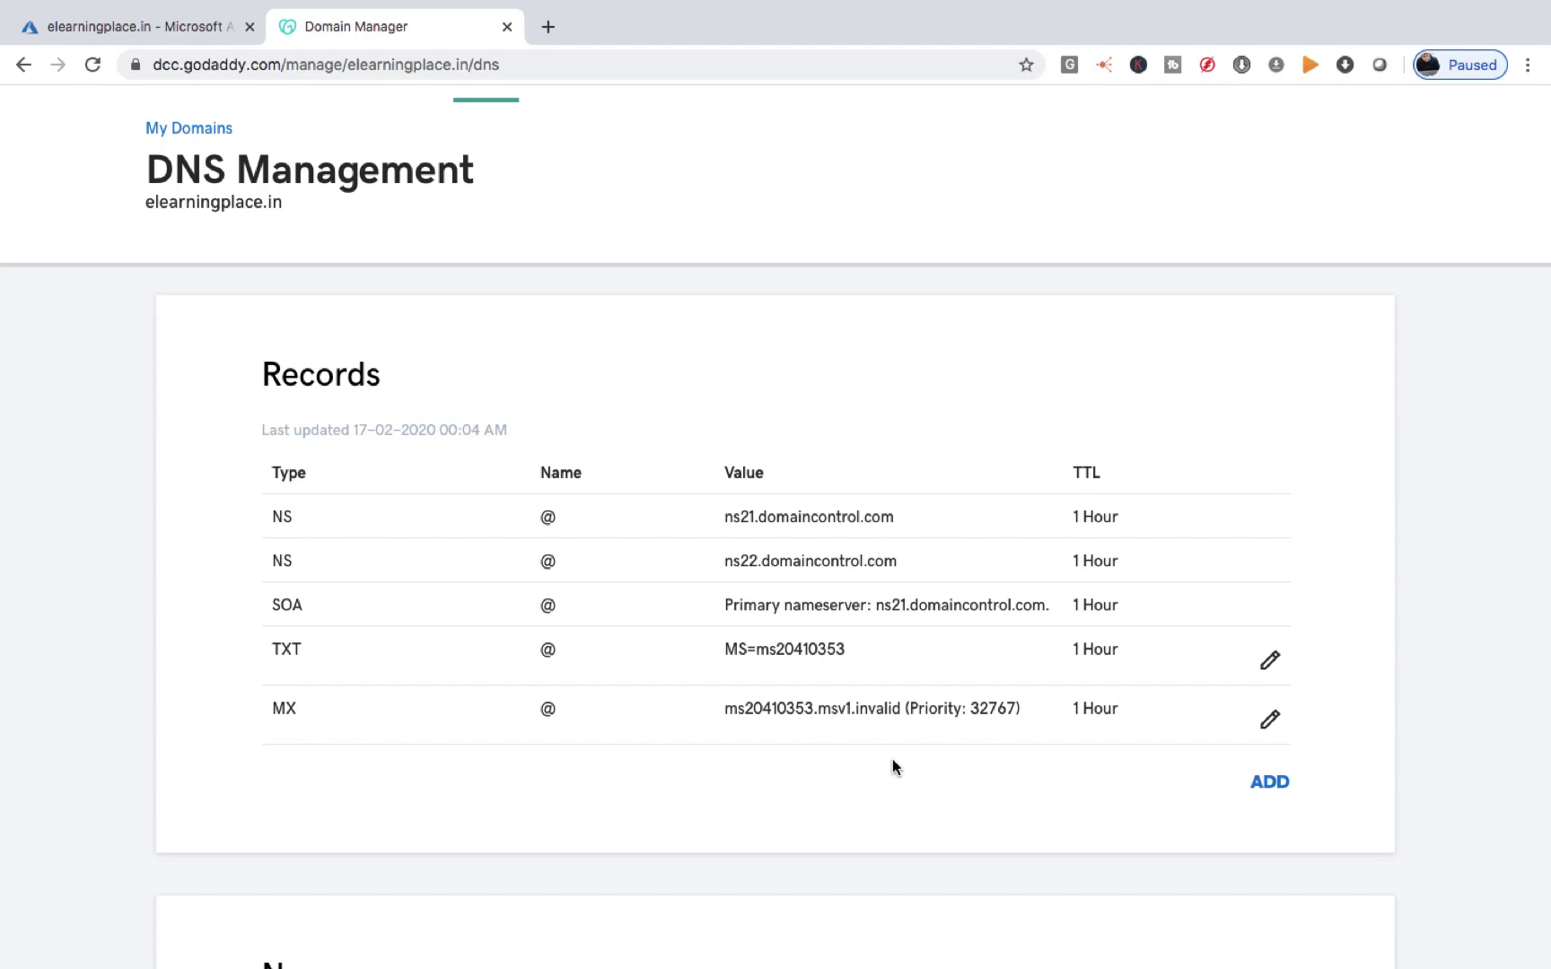
left_click(149, 33)
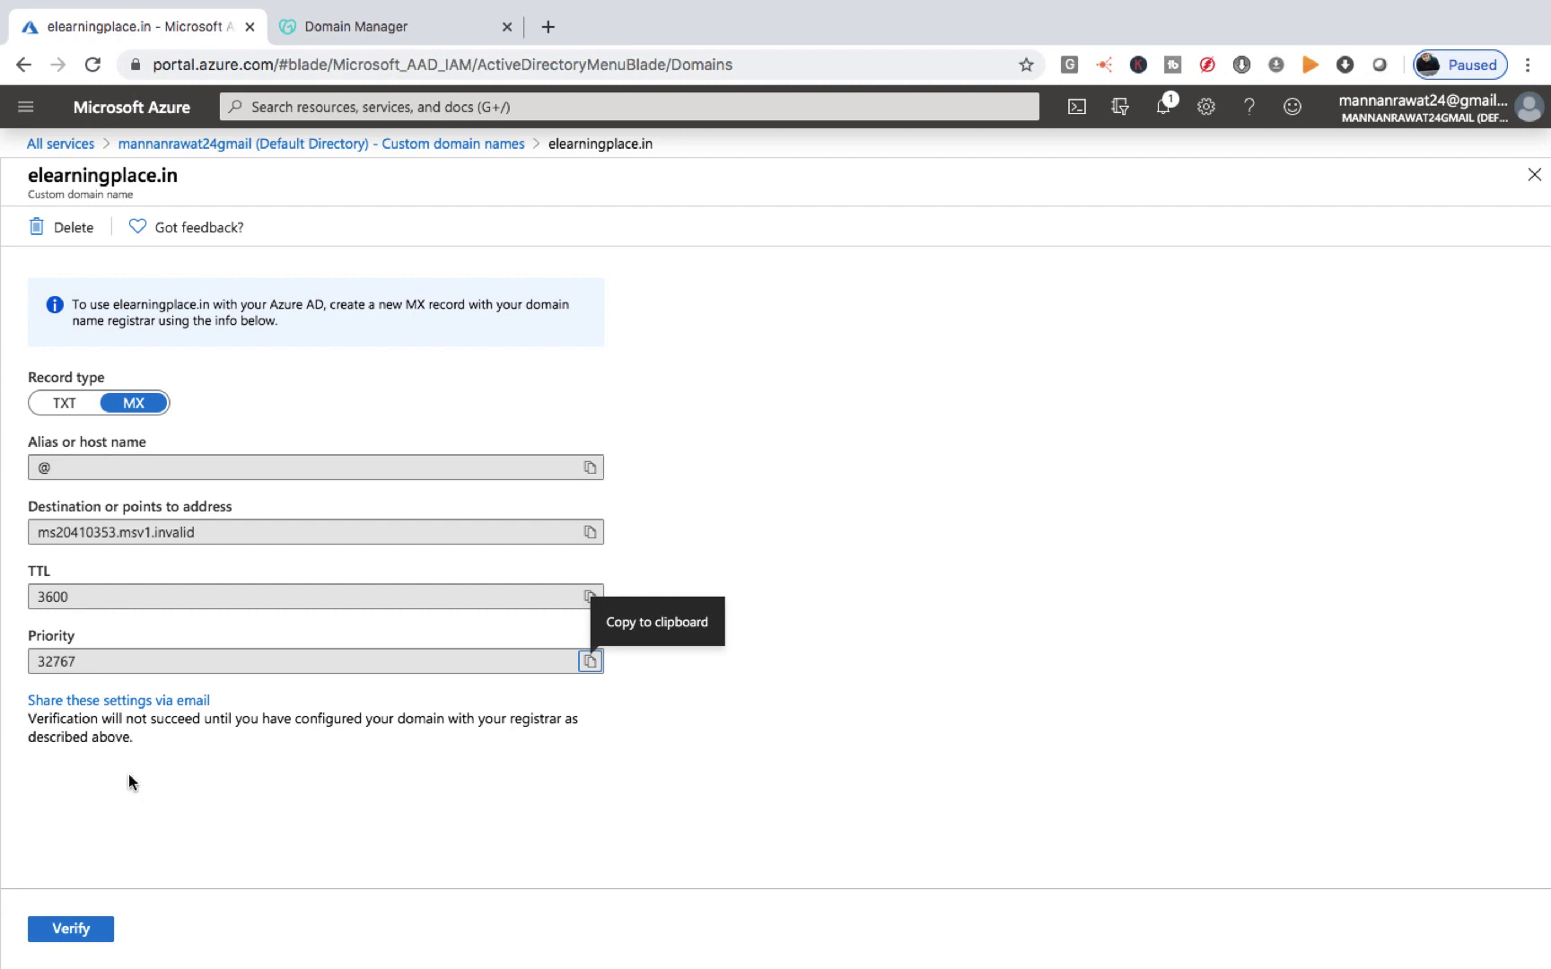
left_click(387, 36)
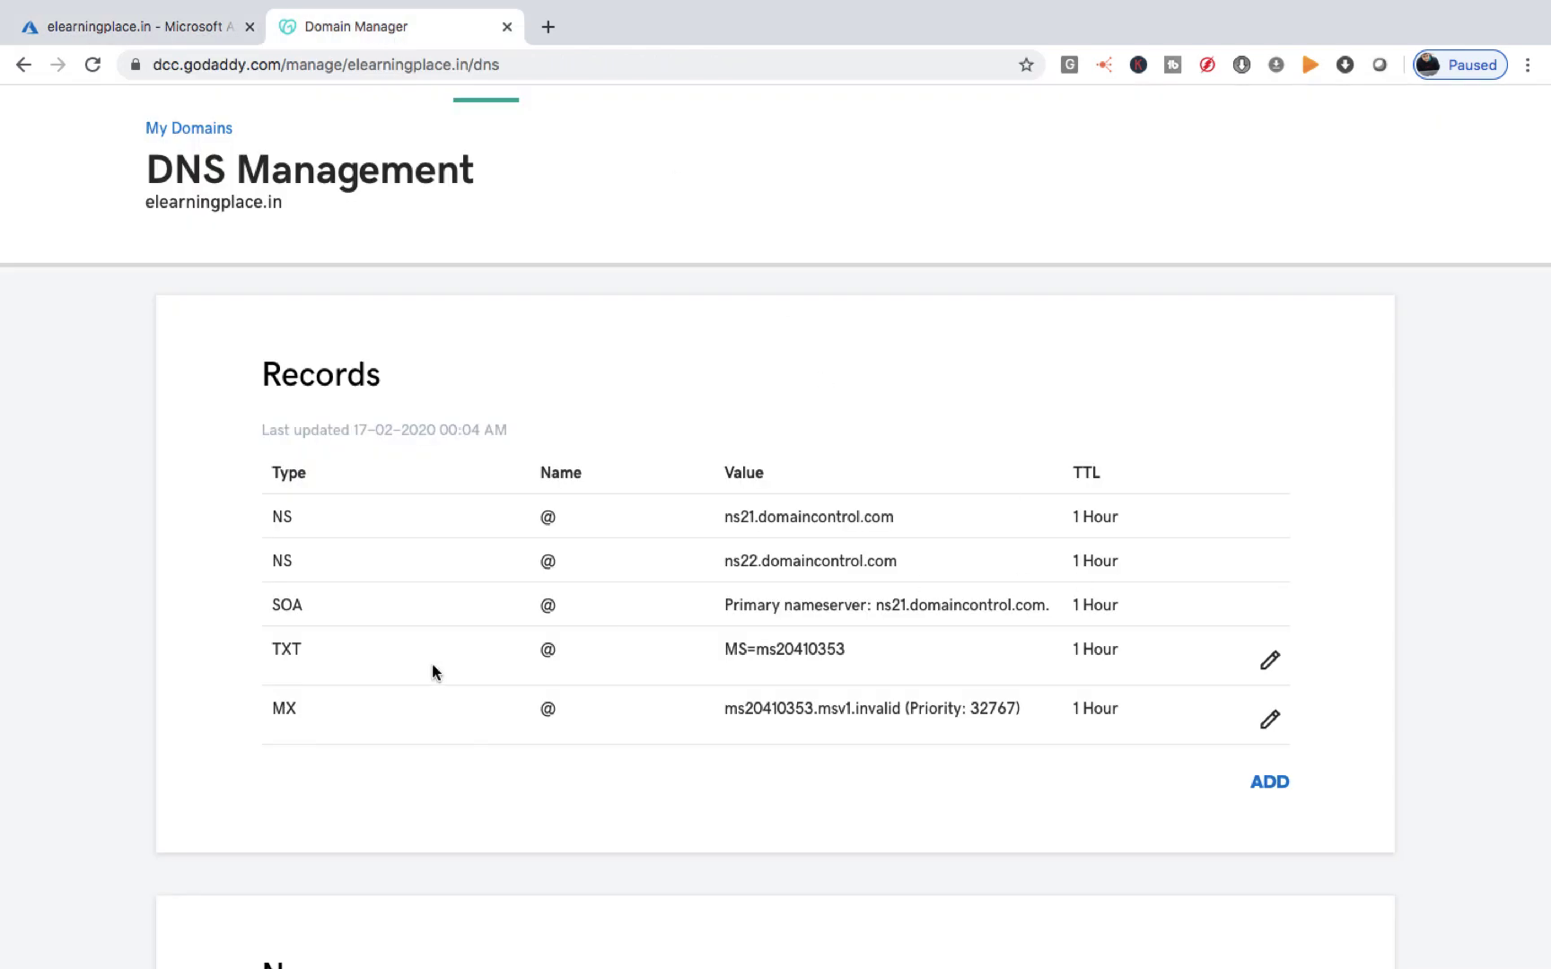
left_click(102, 27)
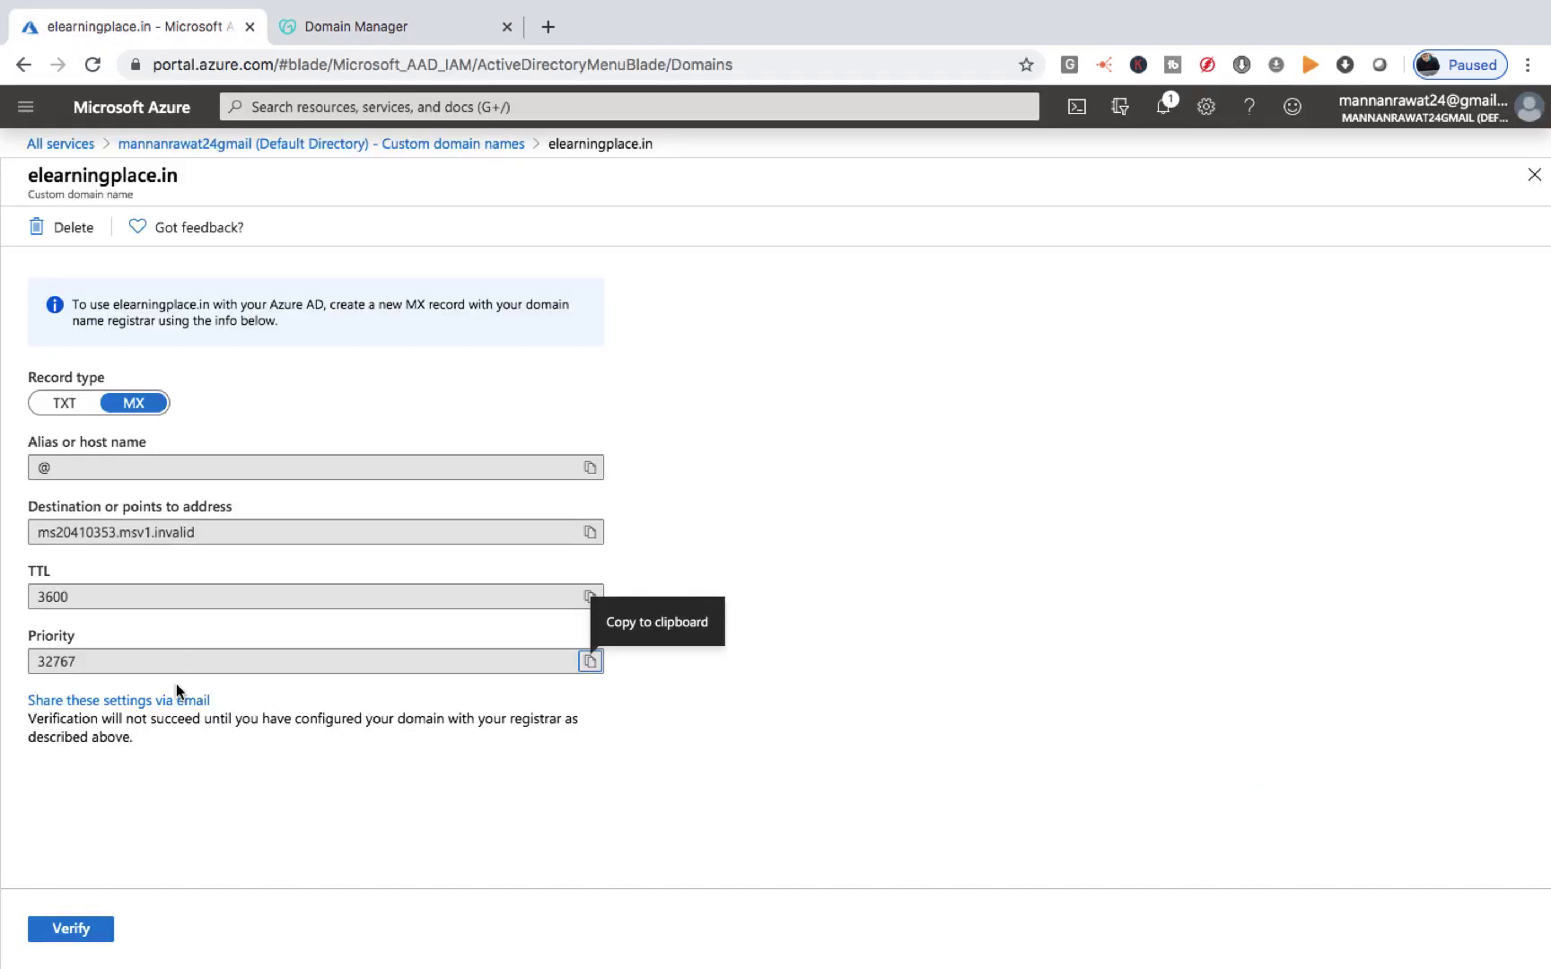
Verify elearningplace.in and return to the Custom domain names list
left_click(71, 932)
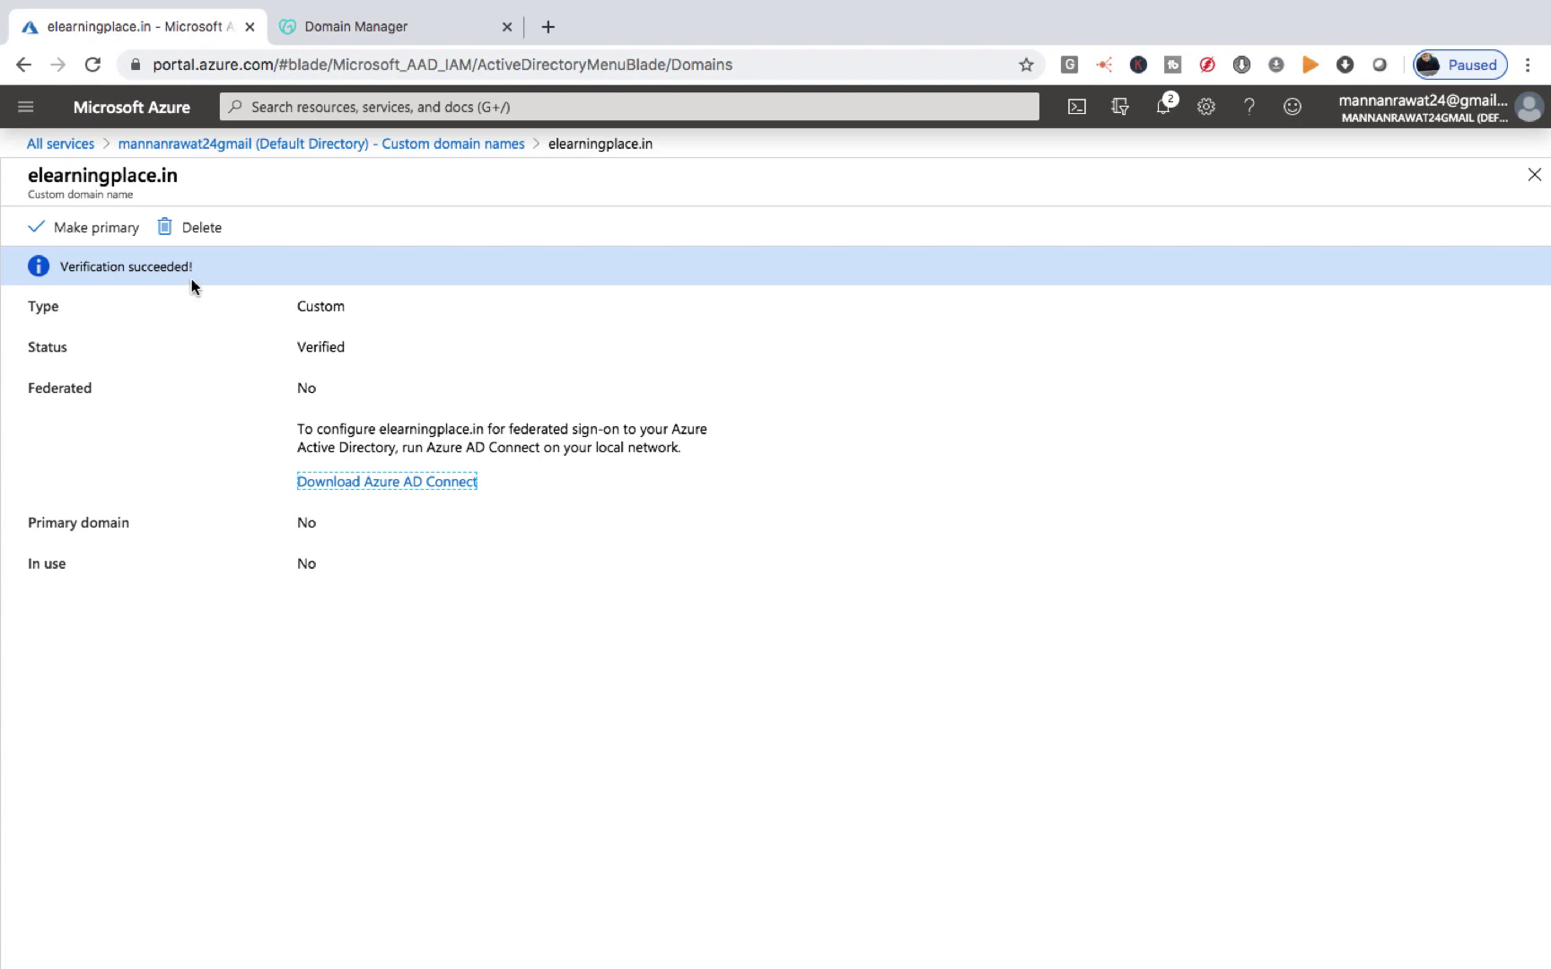
left_click(411, 143)
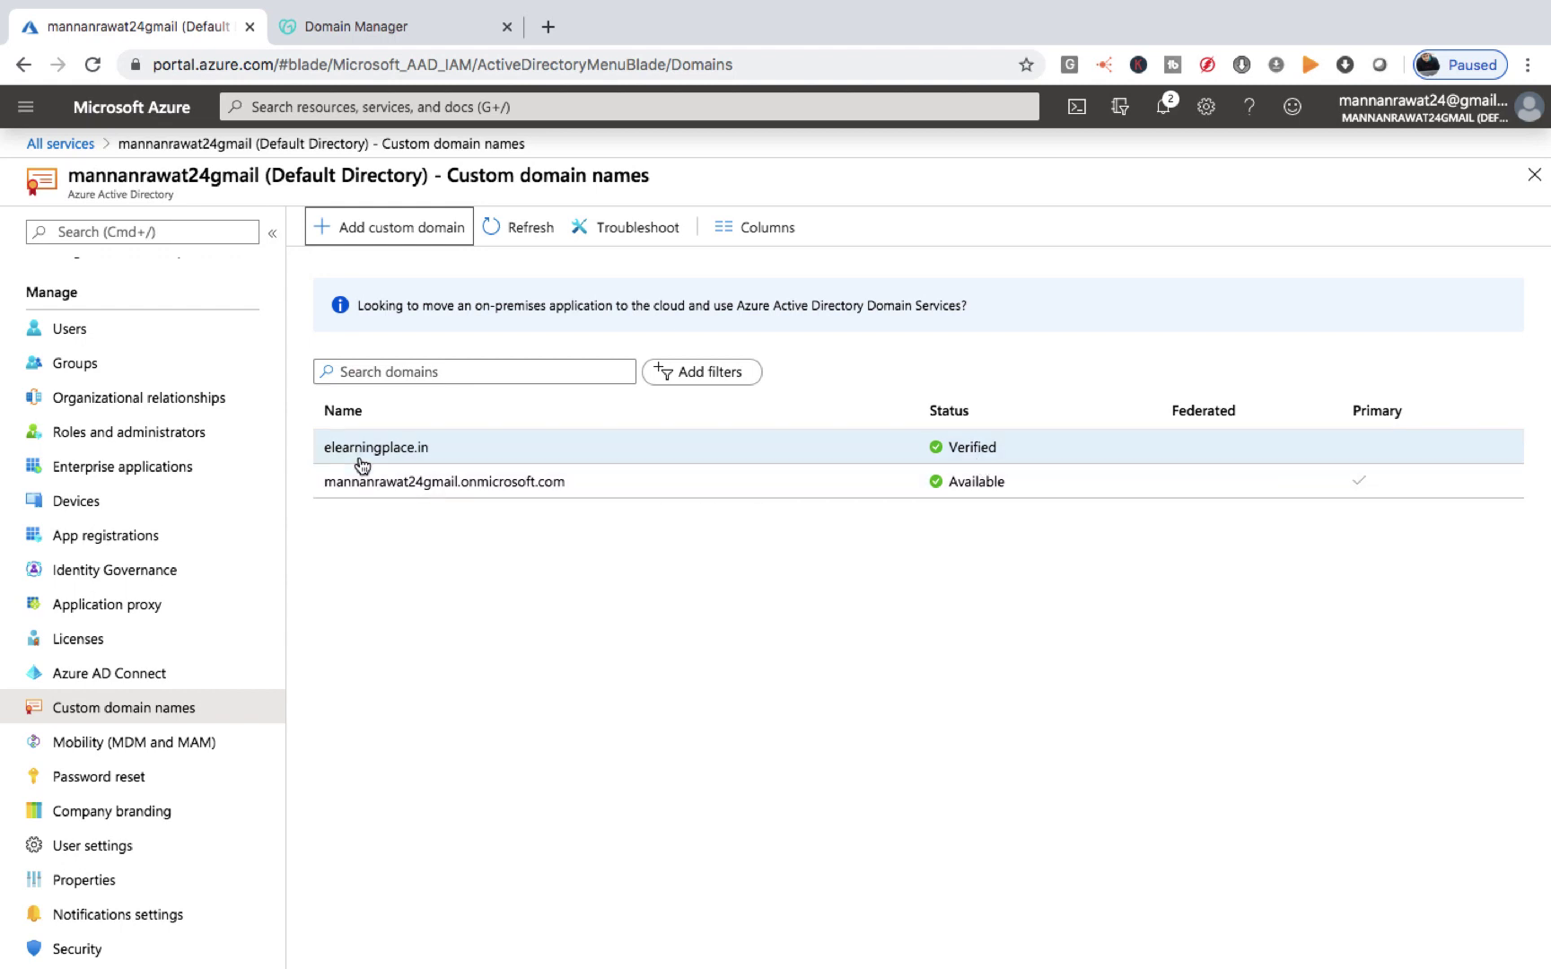
Open the directory's users list and start creating a new user
left_click(93, 328)
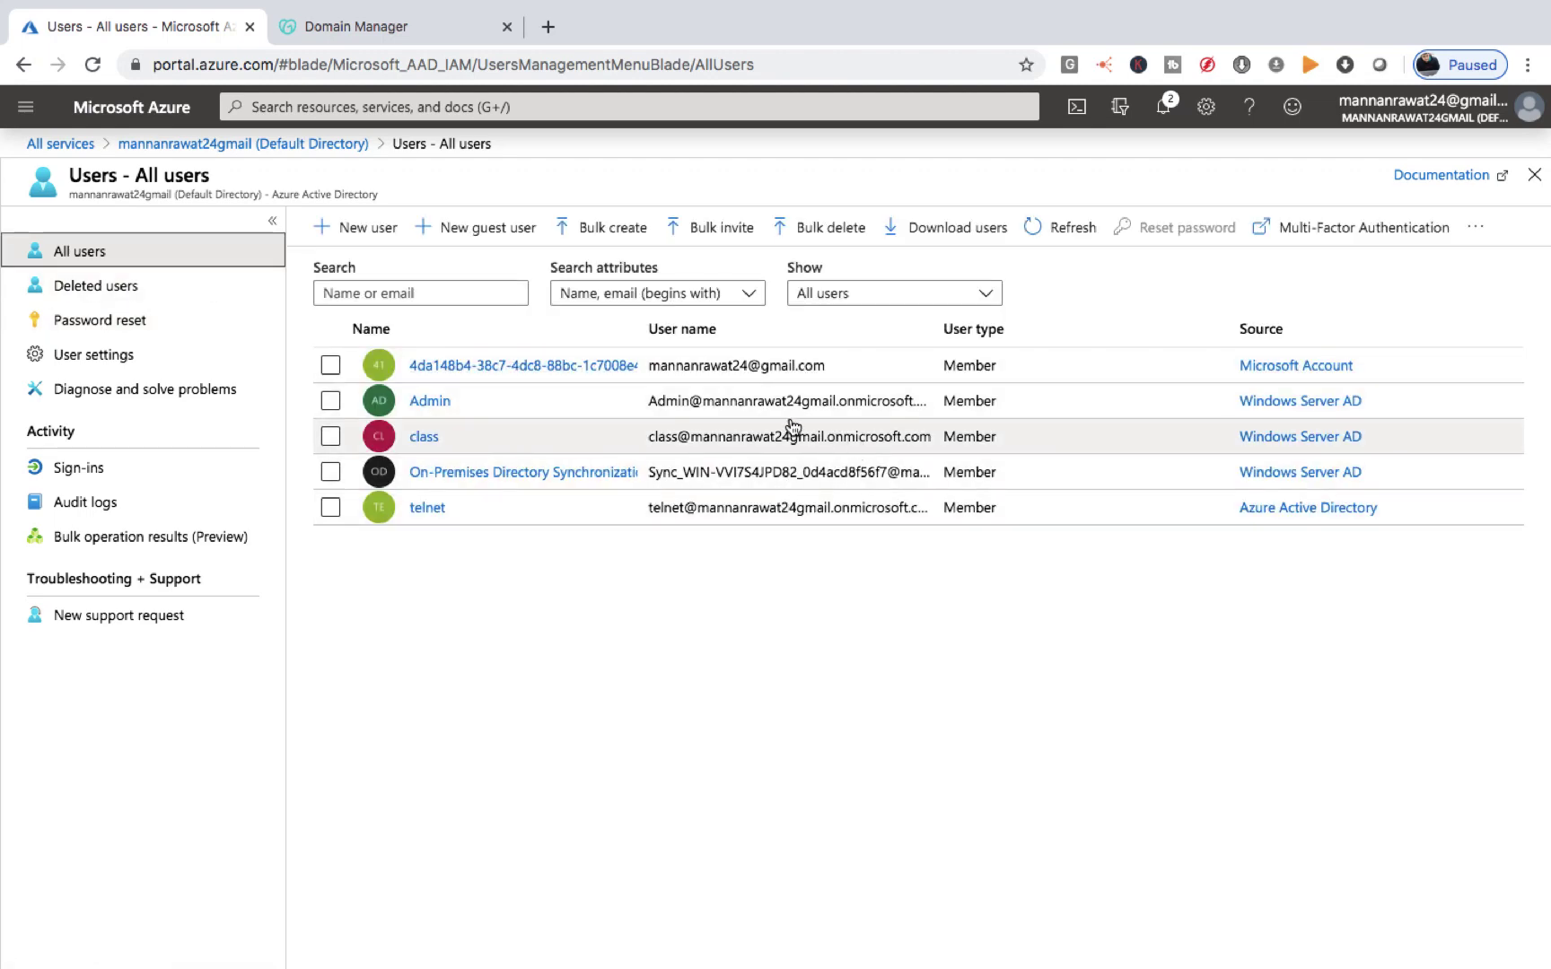
key("ctrl+Left")
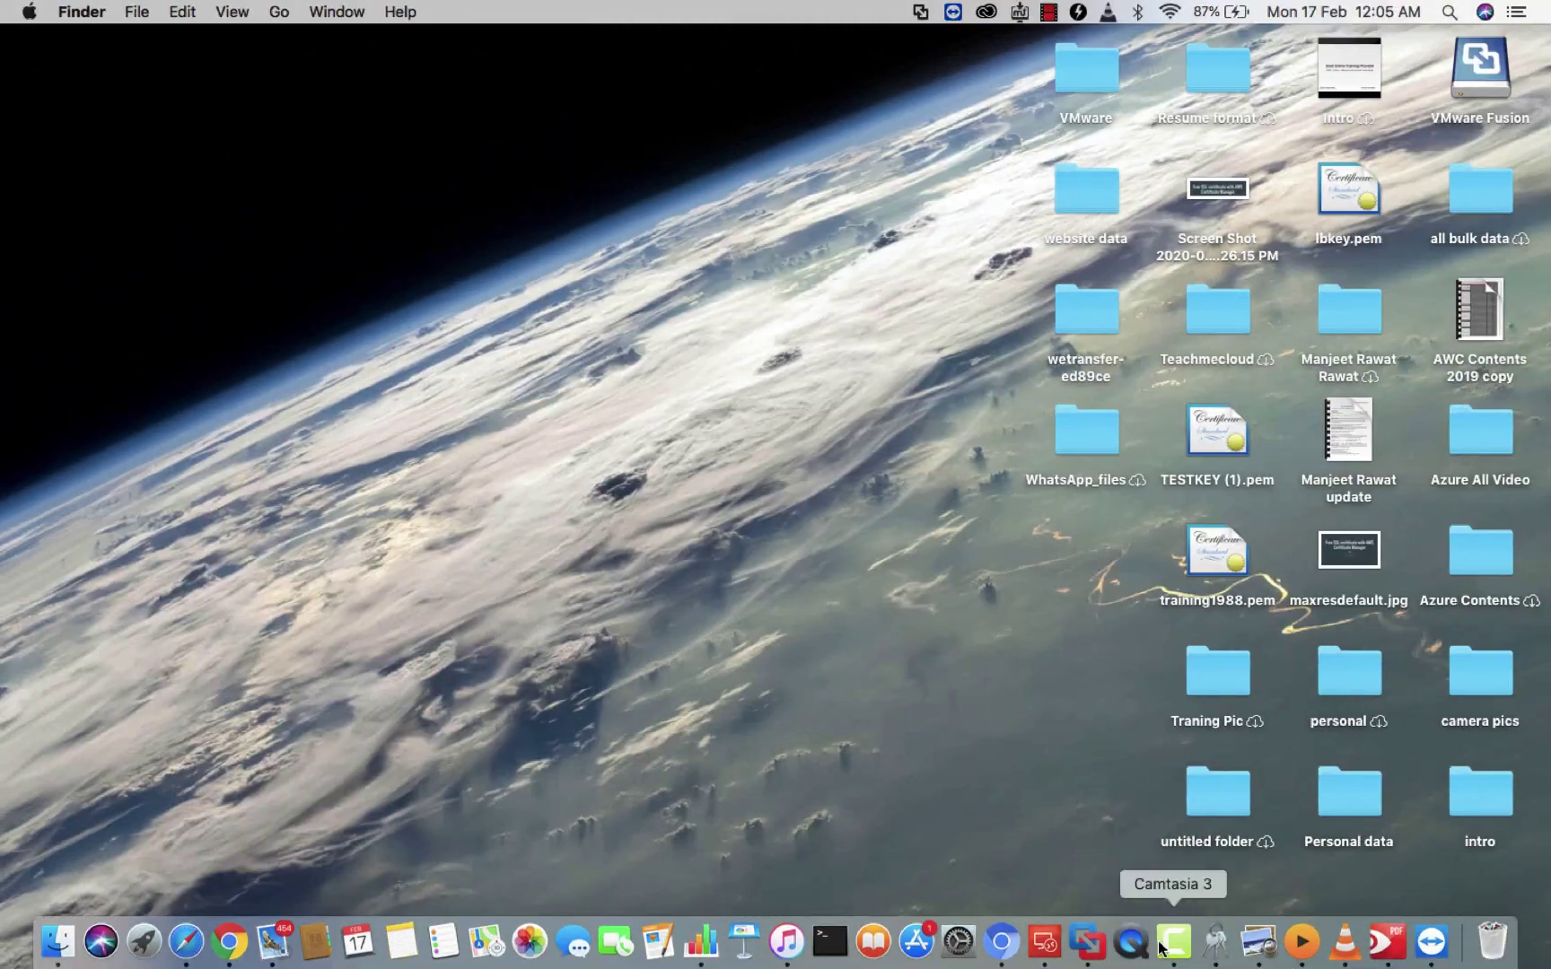
key("ctrl+Right")
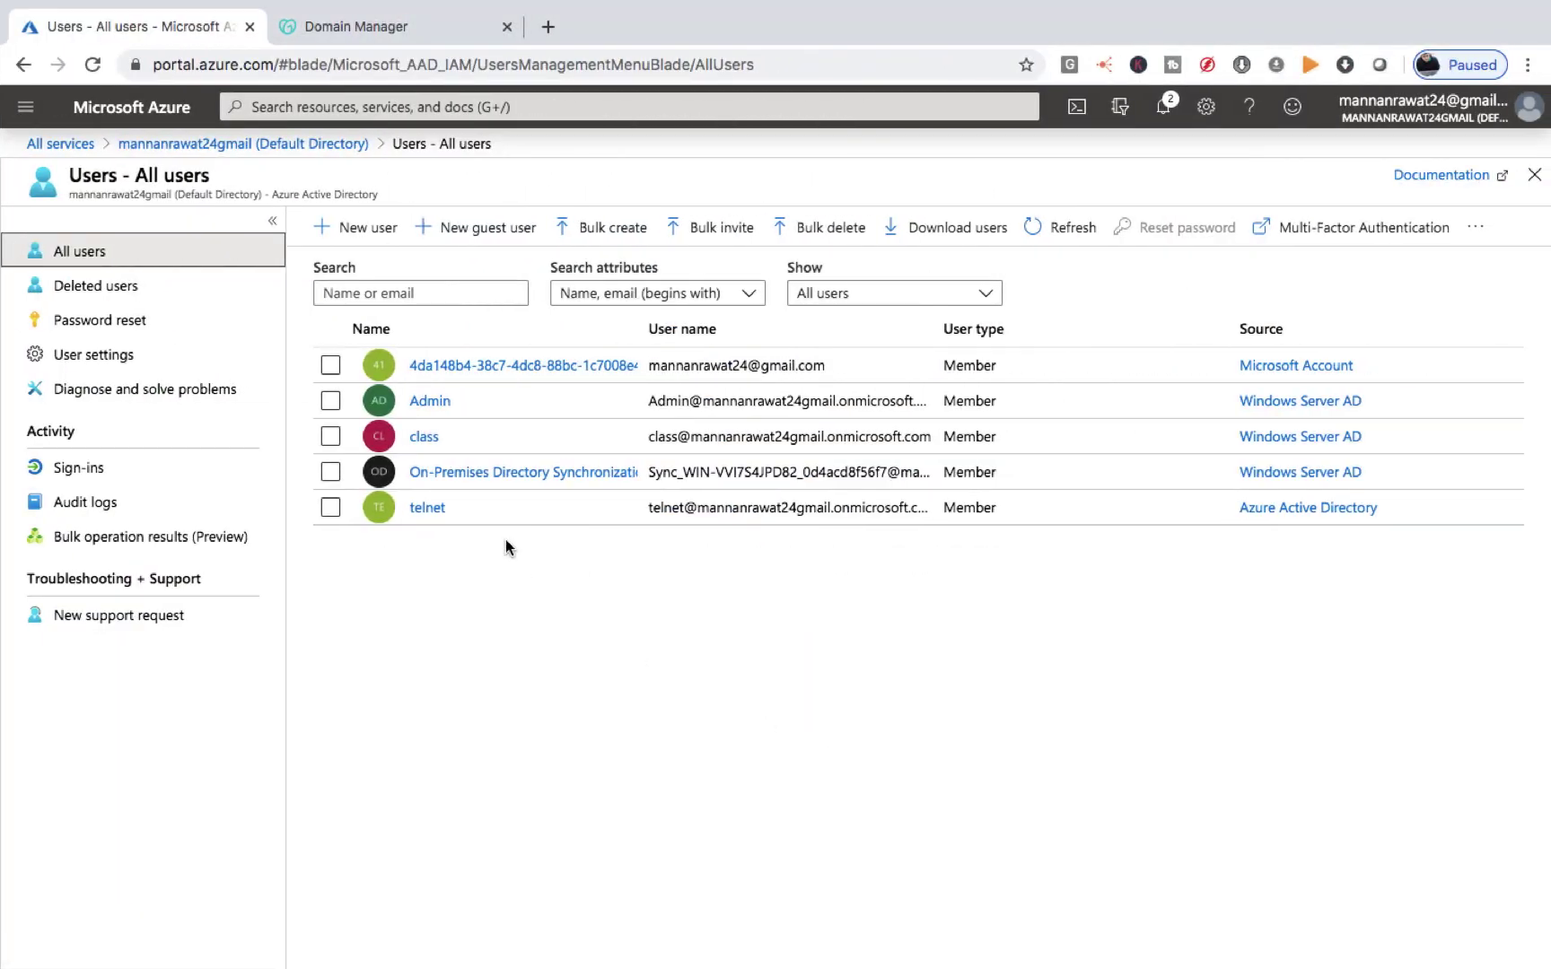
left_click(366, 226)
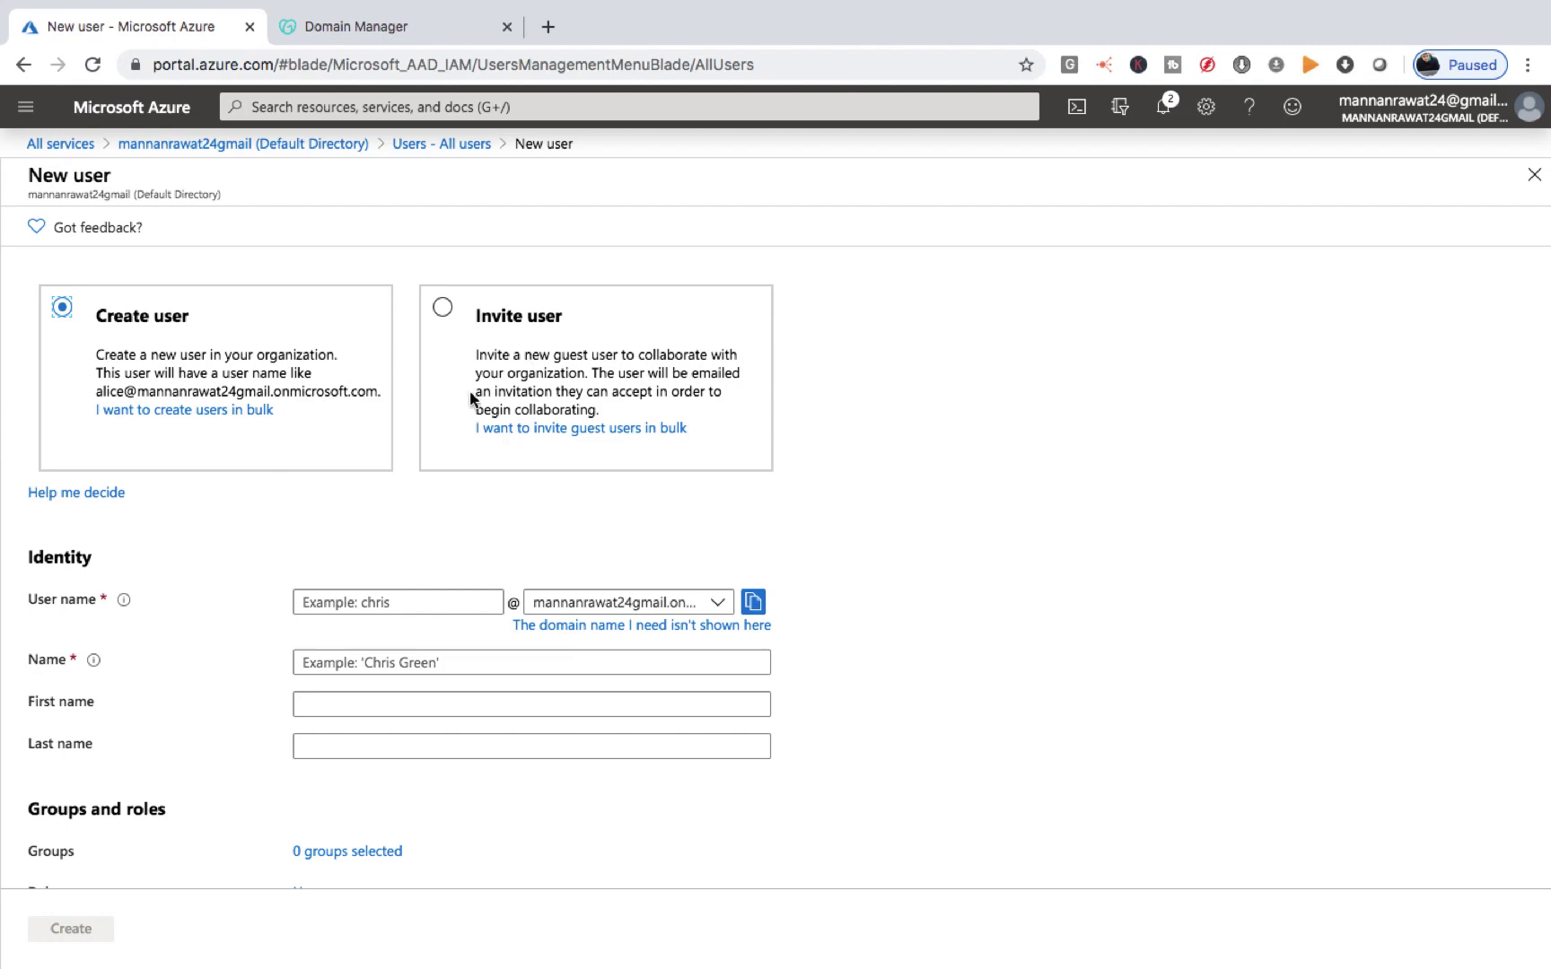
Pause the screen recording, then list the user name domains, including elearningplace.in
left_click(353, 597)
left_click(352, 597)
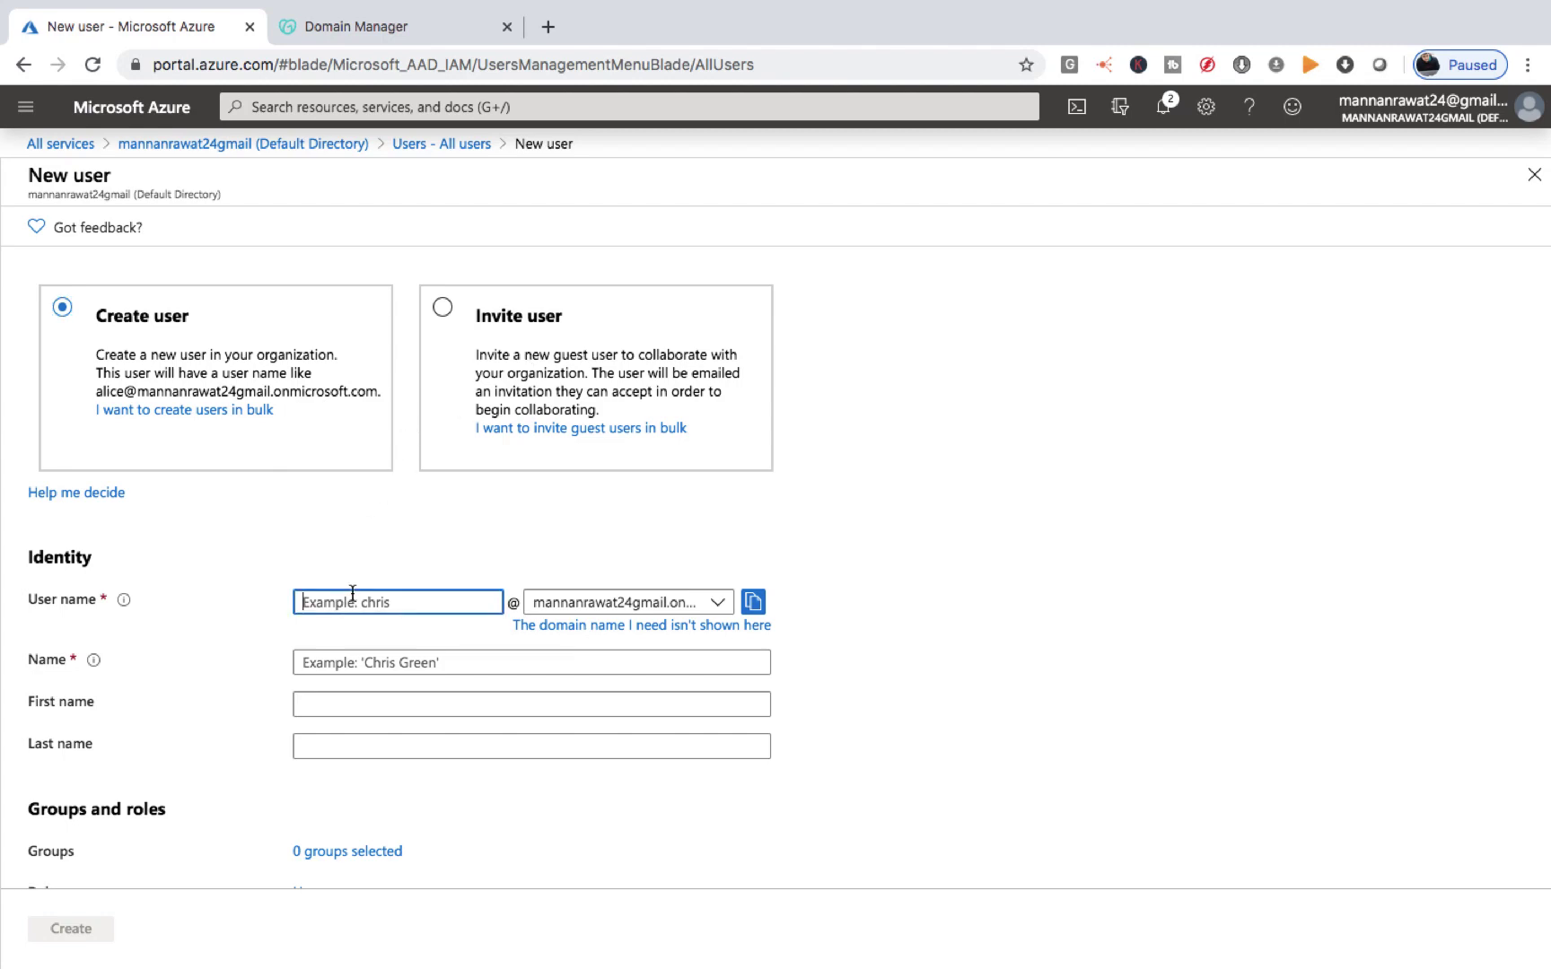
key("ctrl+Left")
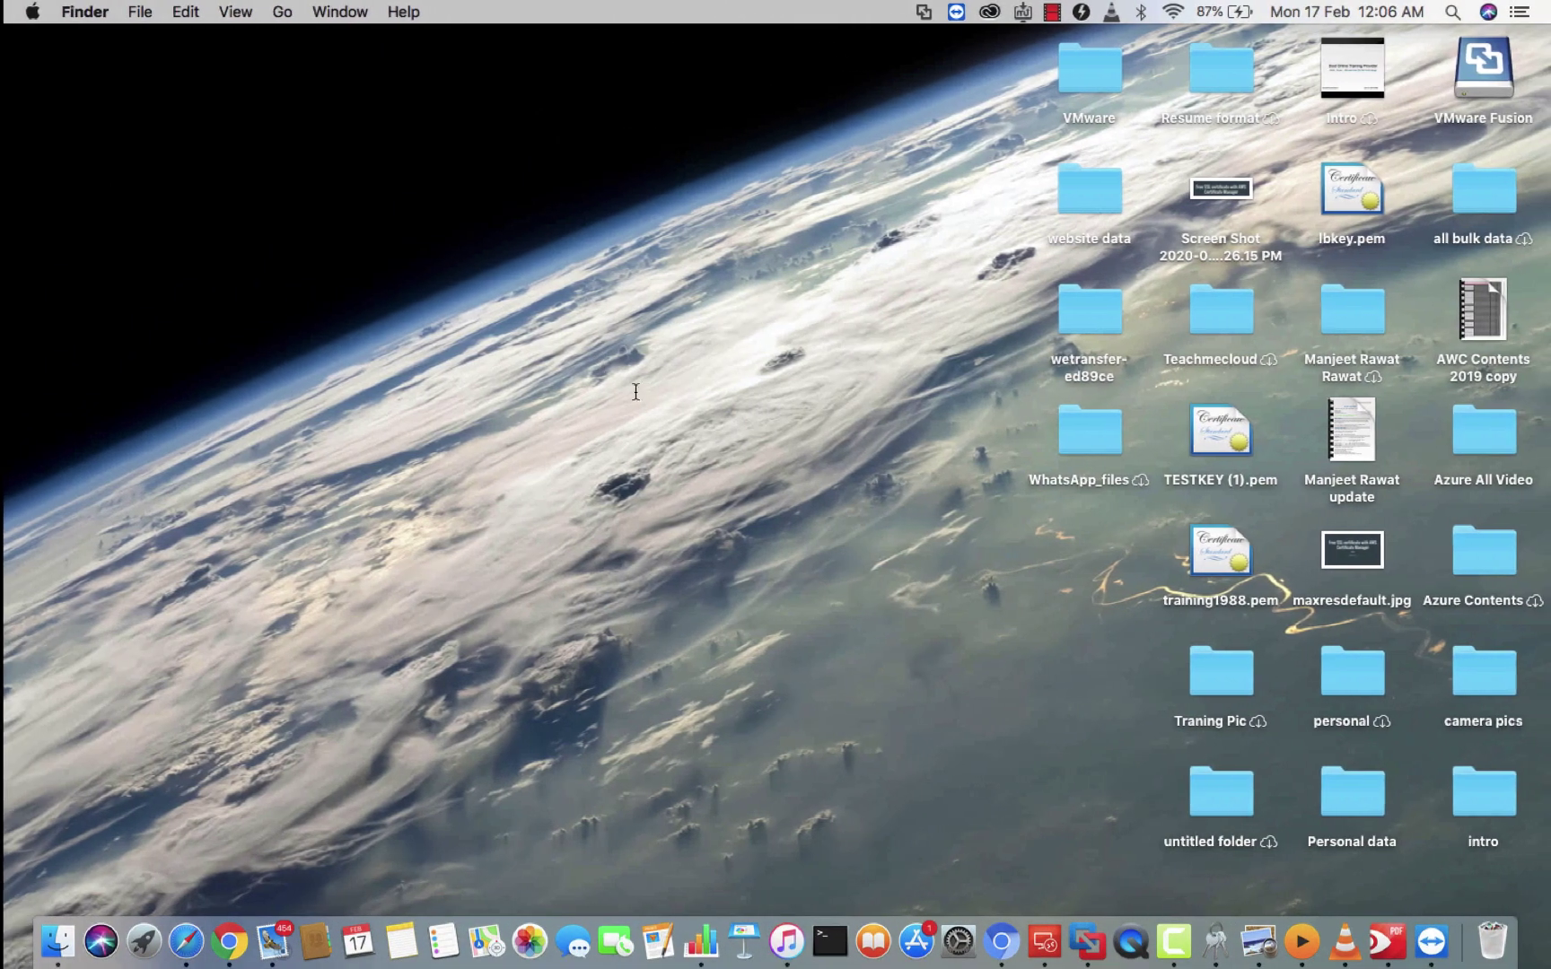
right_click(1174, 941)
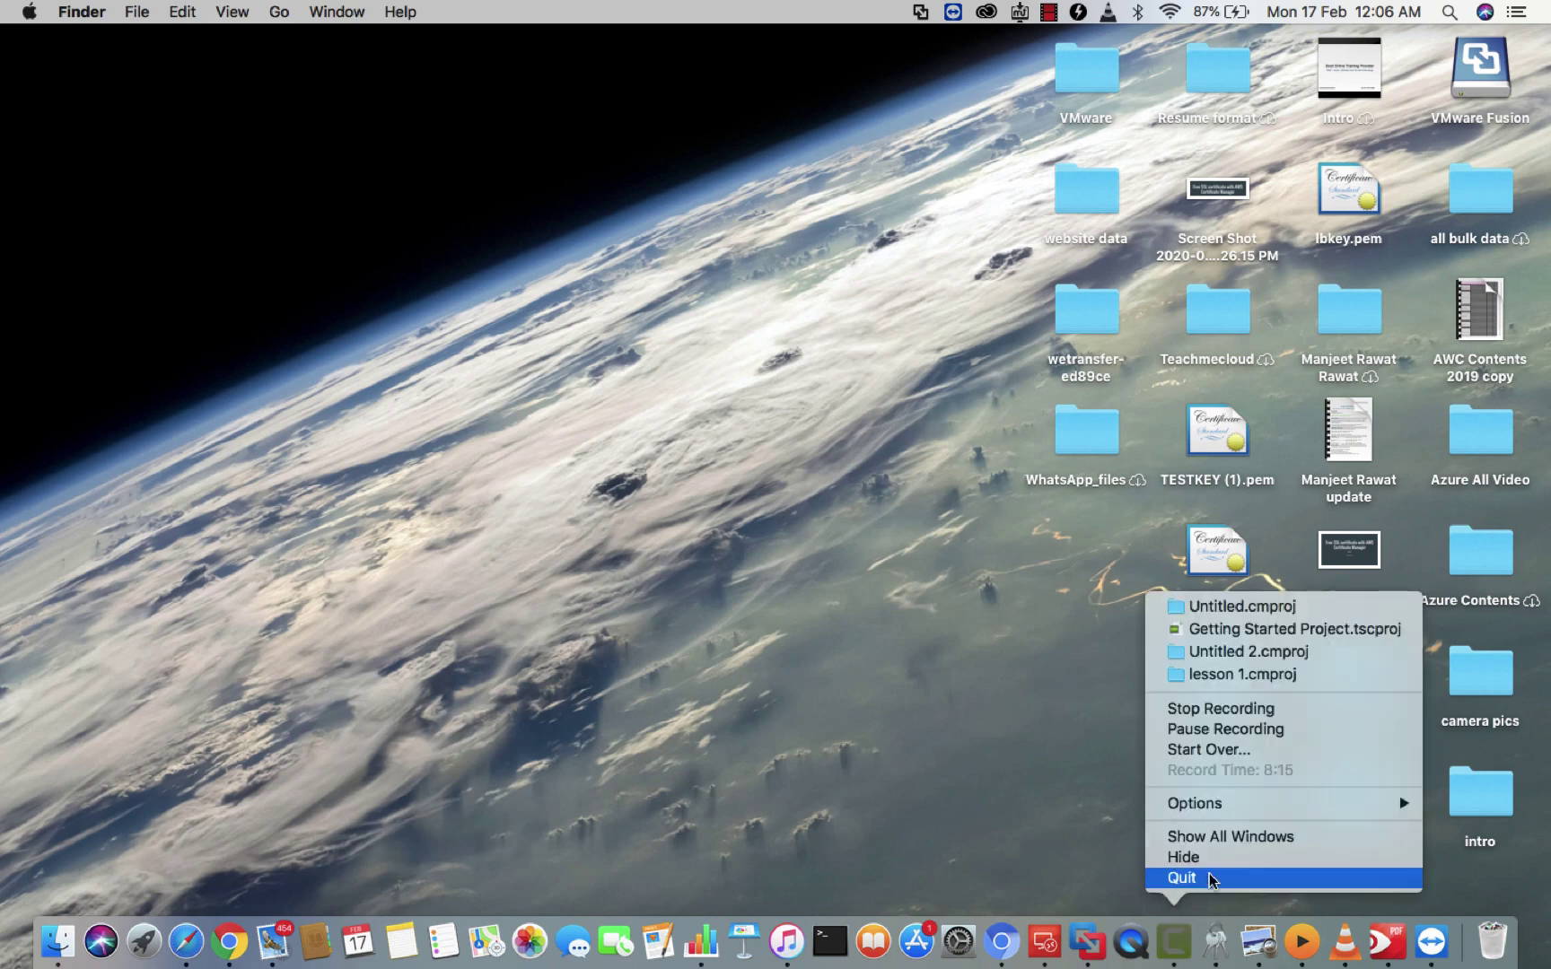
left_click(1222, 730)
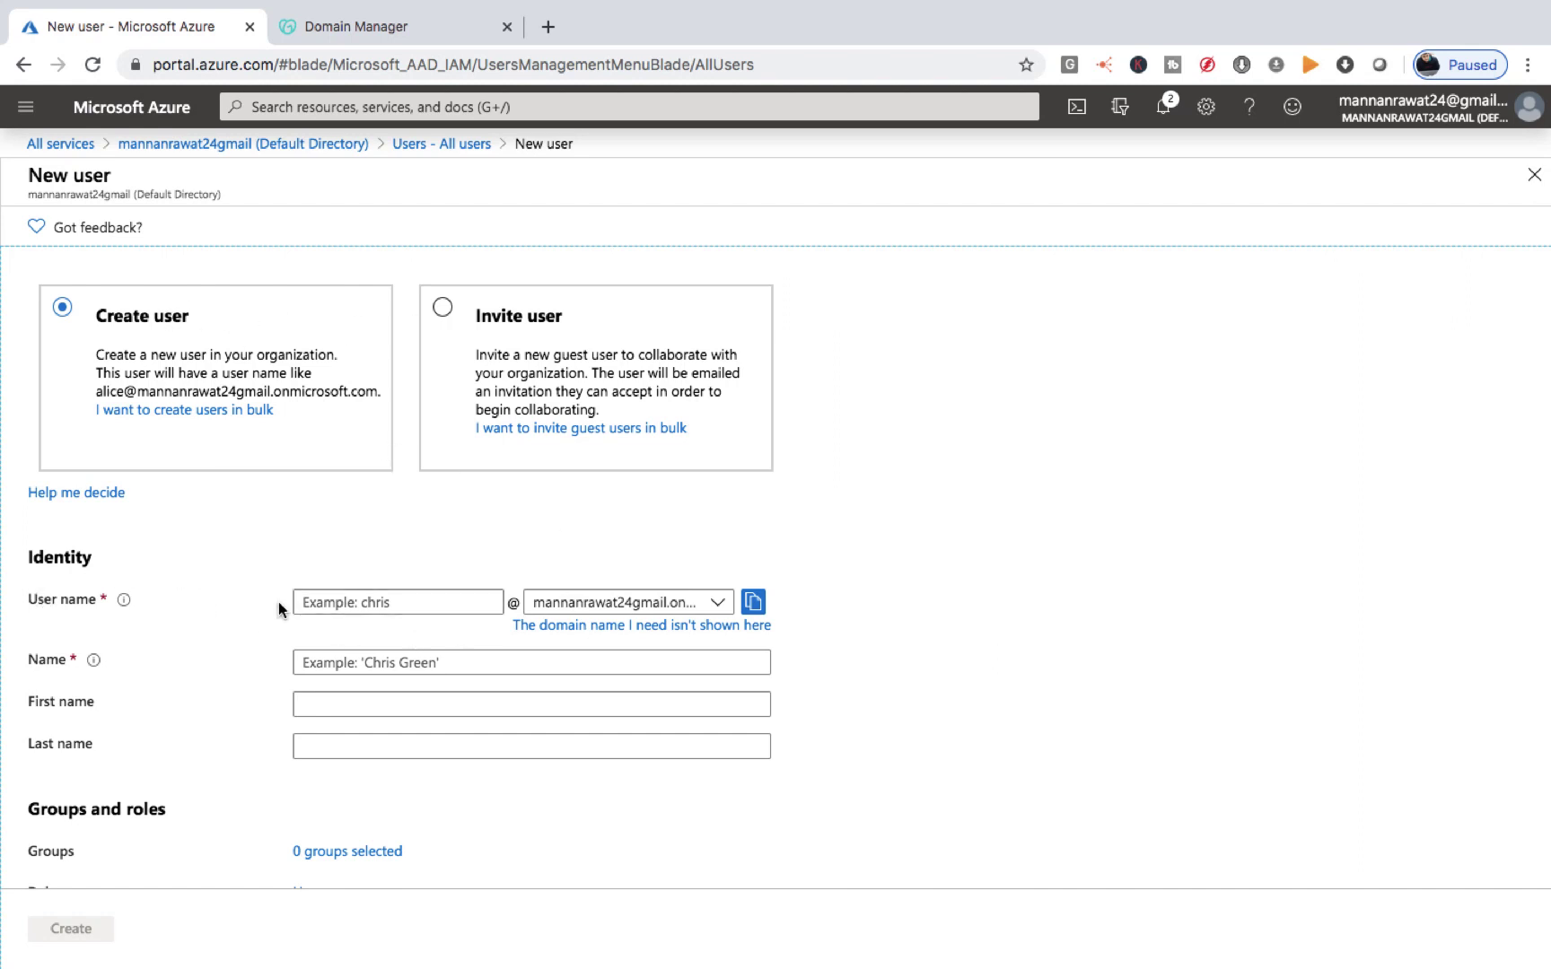
left_click(722, 604)
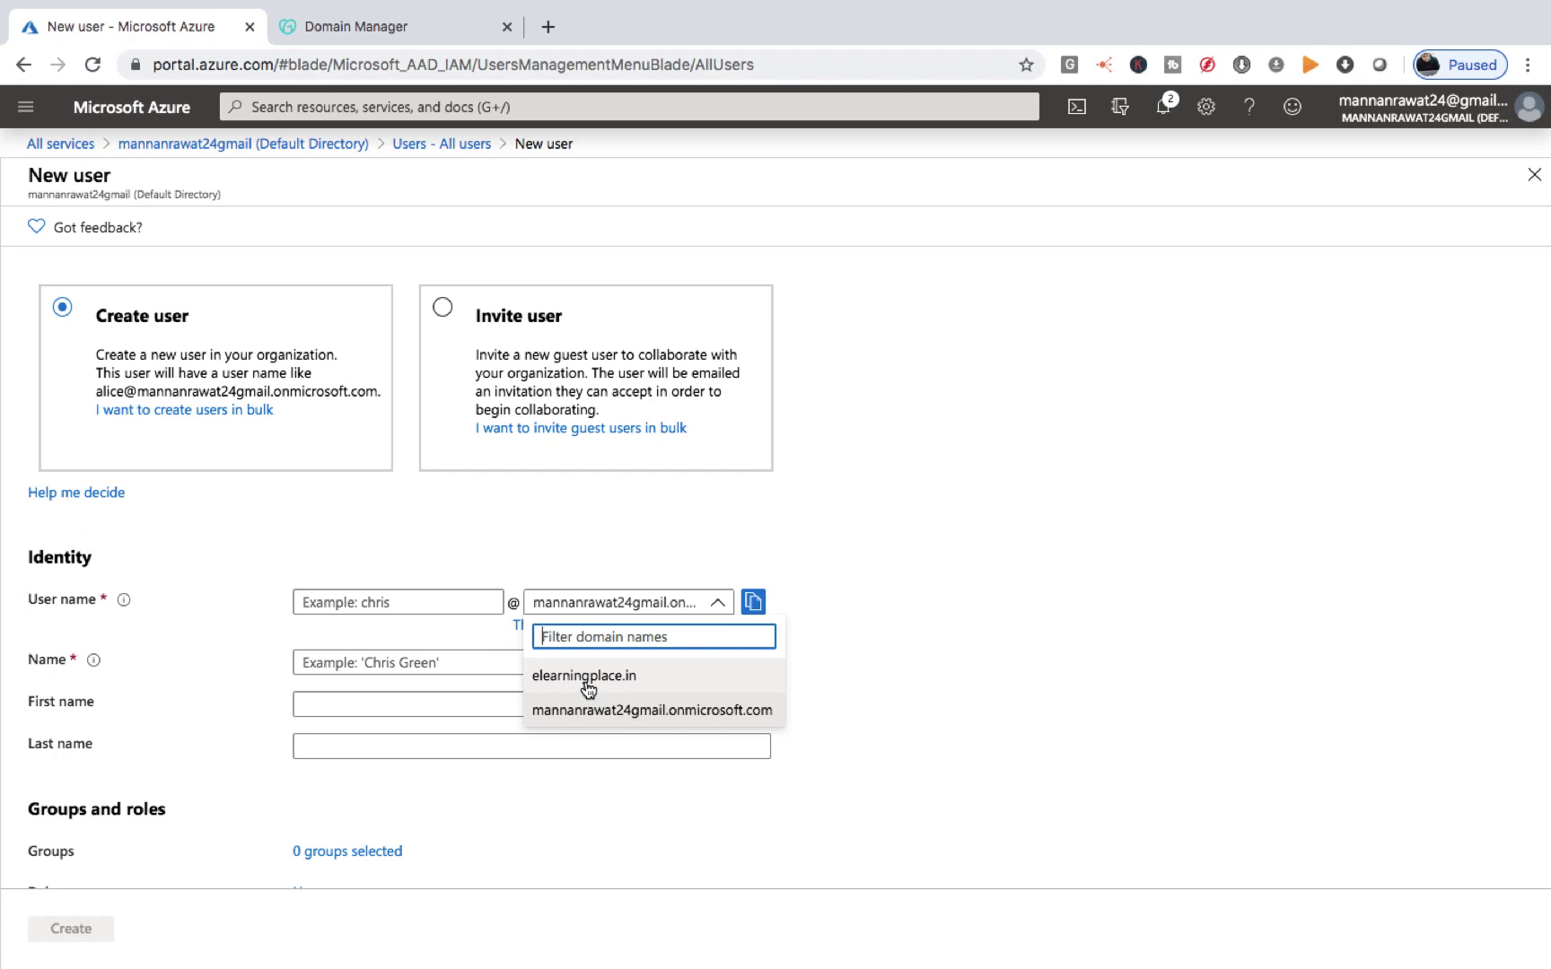
left_click(439, 604)
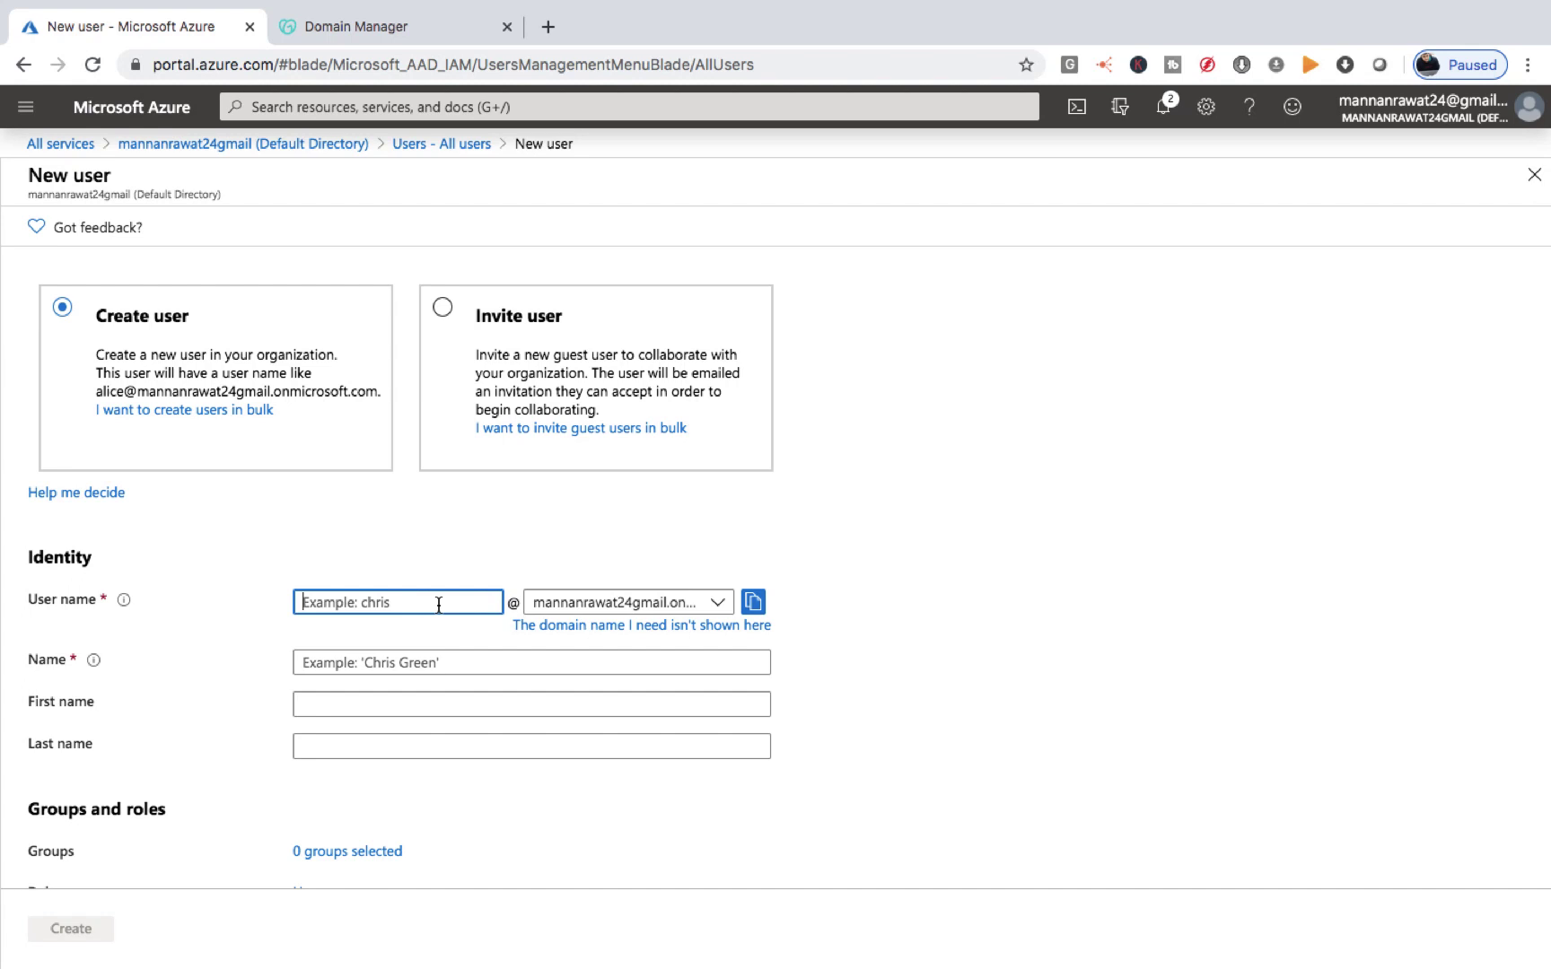
type("demo")
left_click(674, 602)
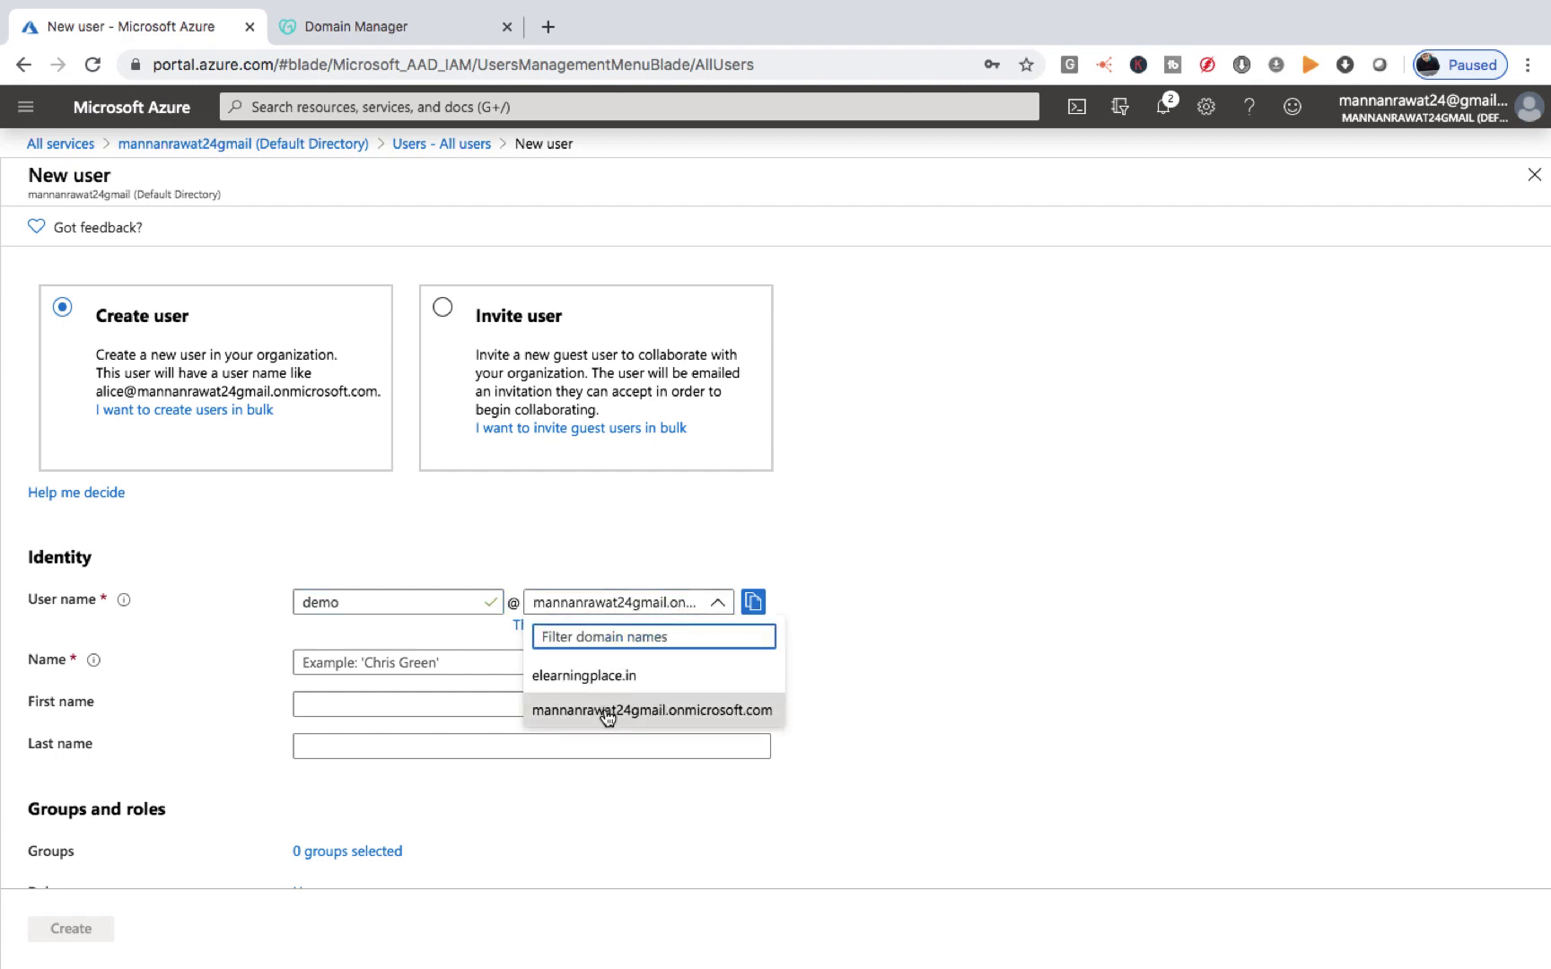
left_click(579, 679)
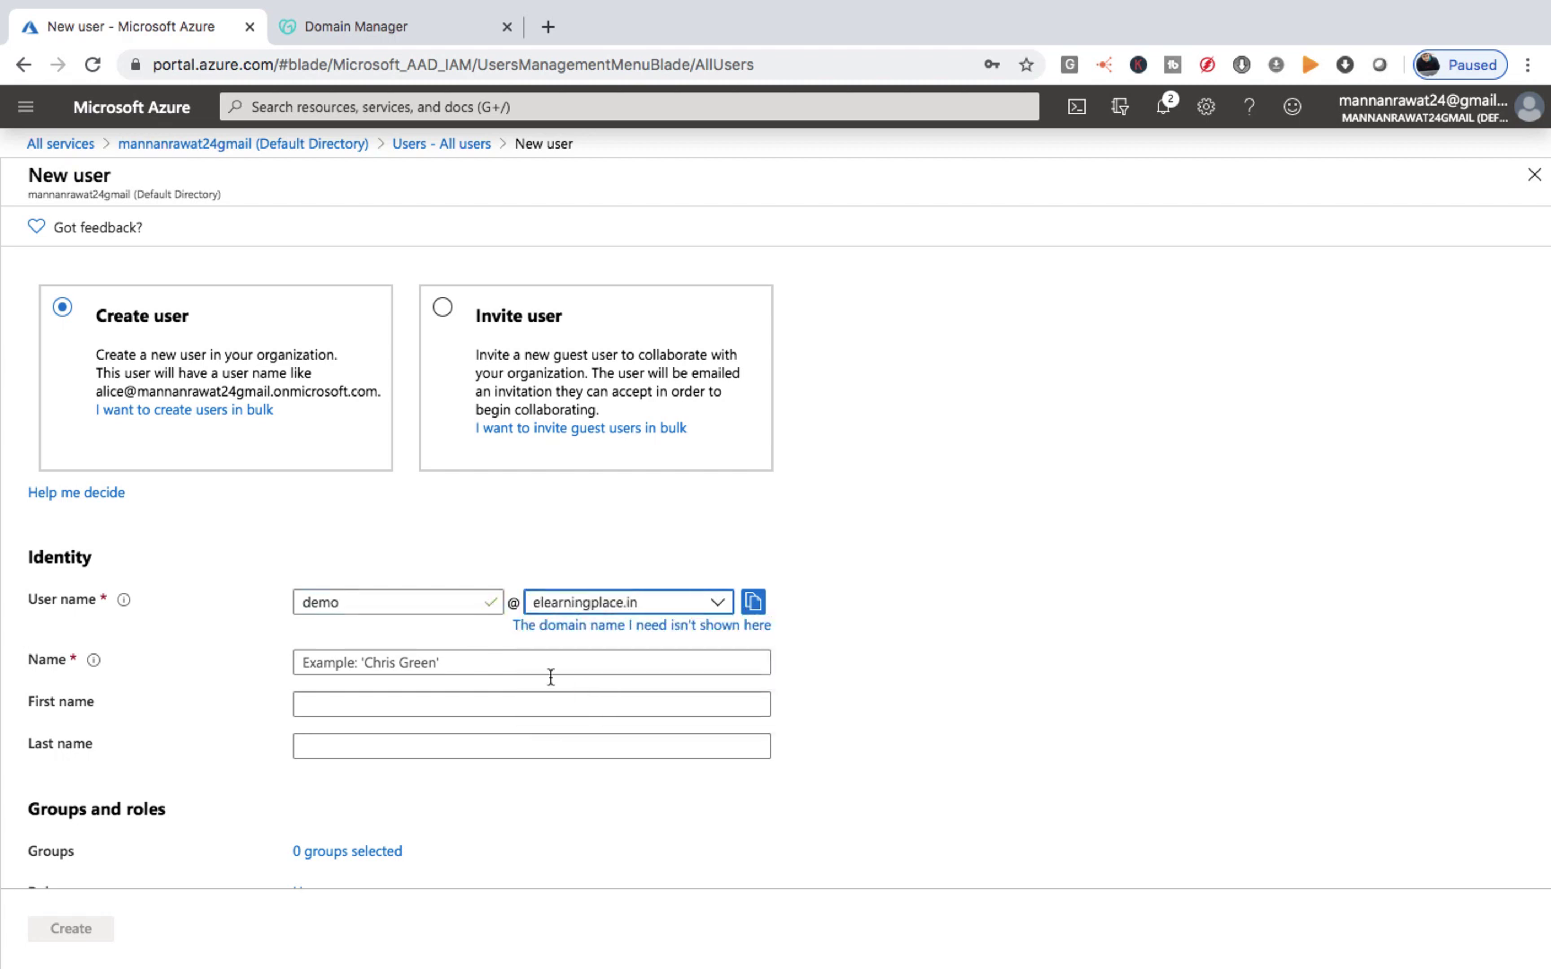
Set the name to demo and choose 'Let me create the password' with a custom password
left_click(424, 664)
type("demo")
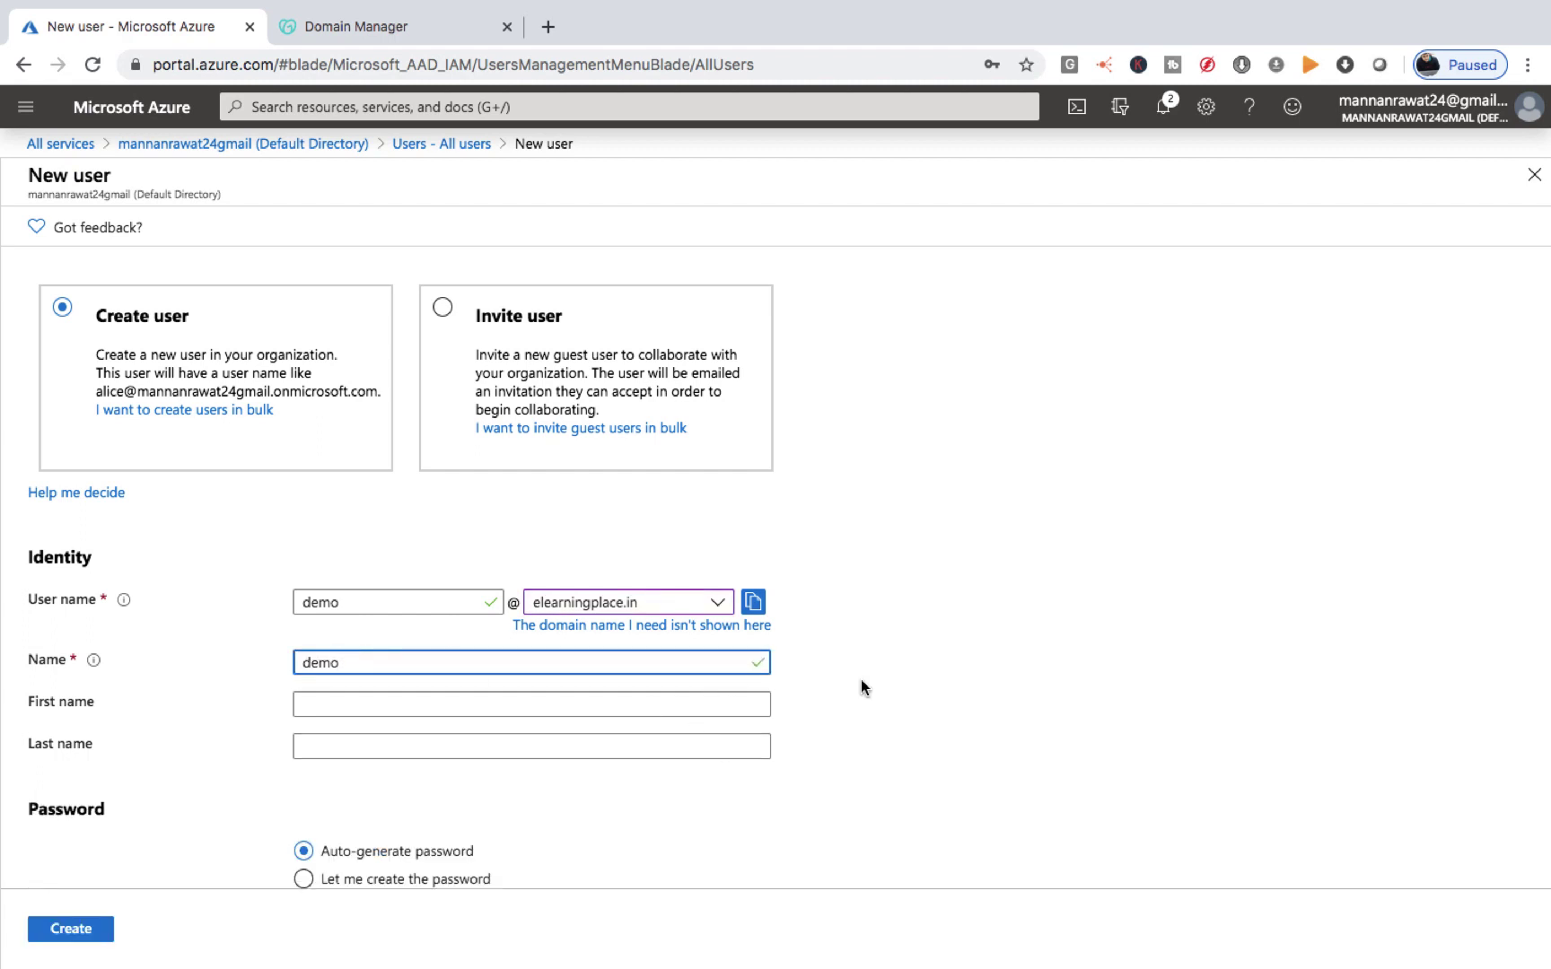
scroll(861, 689, "down", 3)
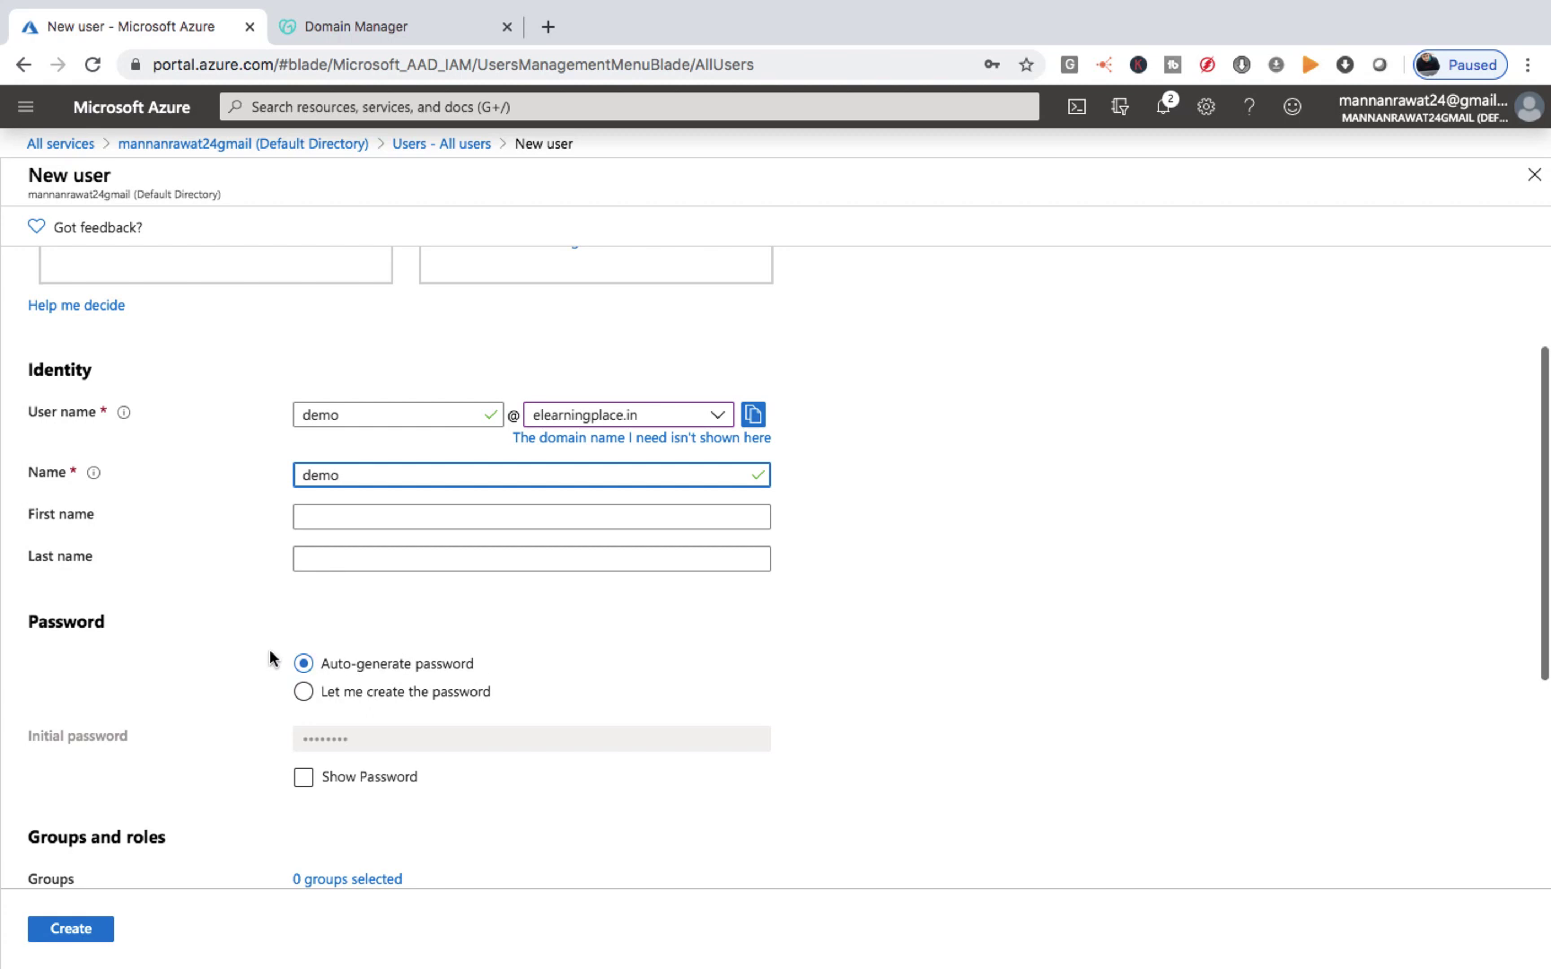
left_click(305, 693)
left_click(343, 737)
type("••••")
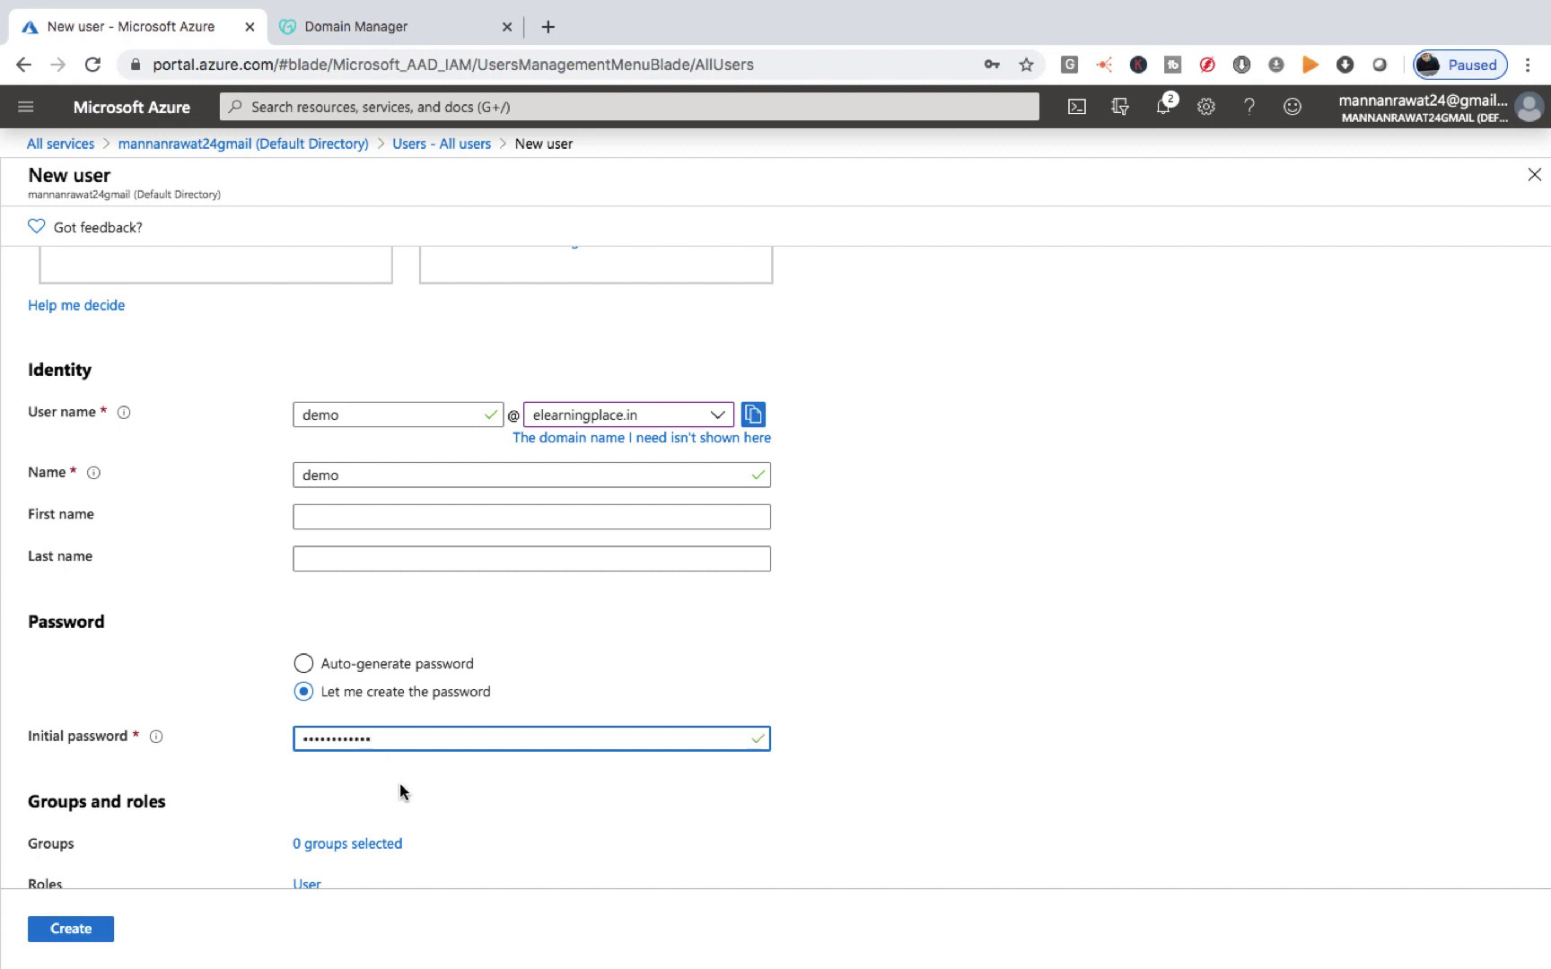
scroll(399, 789, "down", 4)
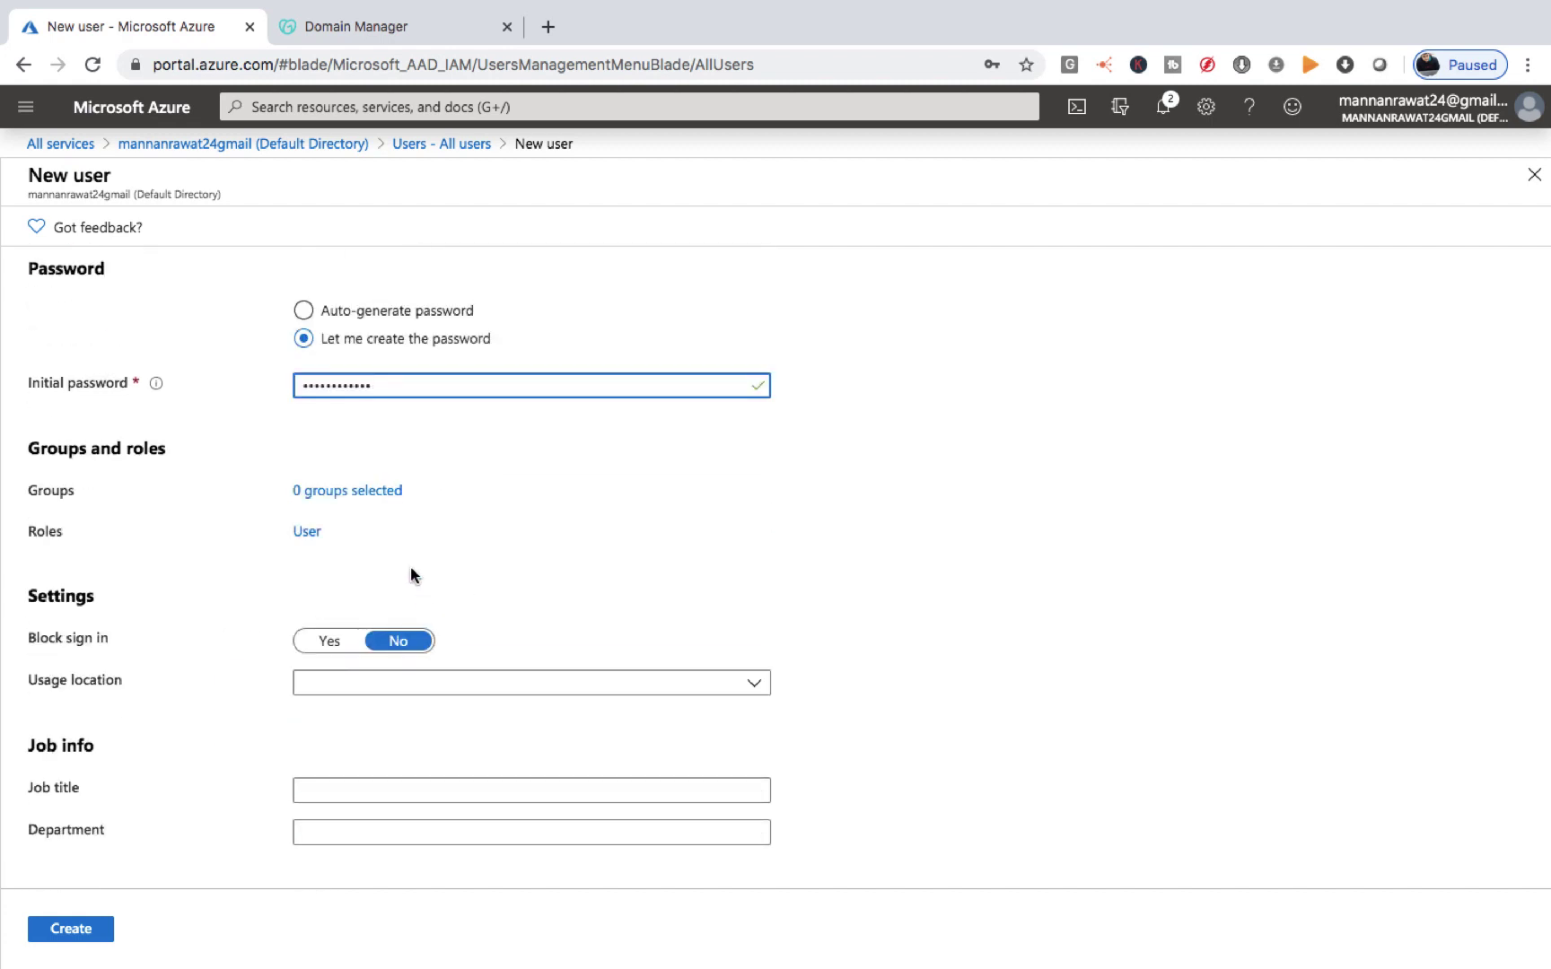
Assign the new user the Global administrator directory role
left_click(308, 534)
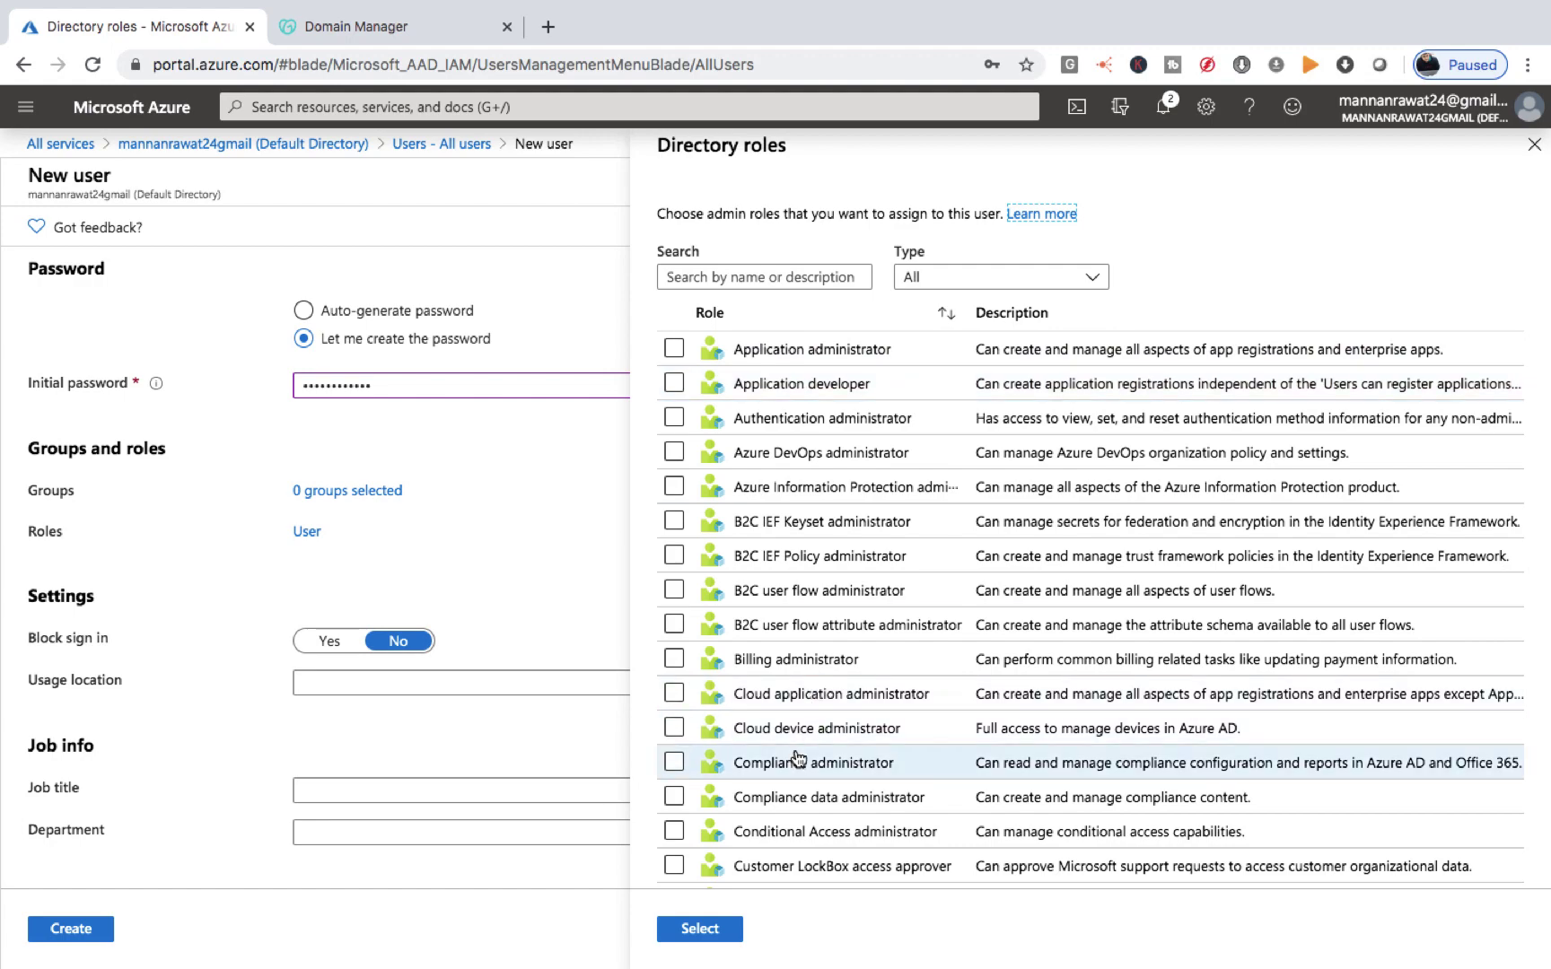
scroll(797, 758, "down", 1)
scroll(797, 759, "down", 5)
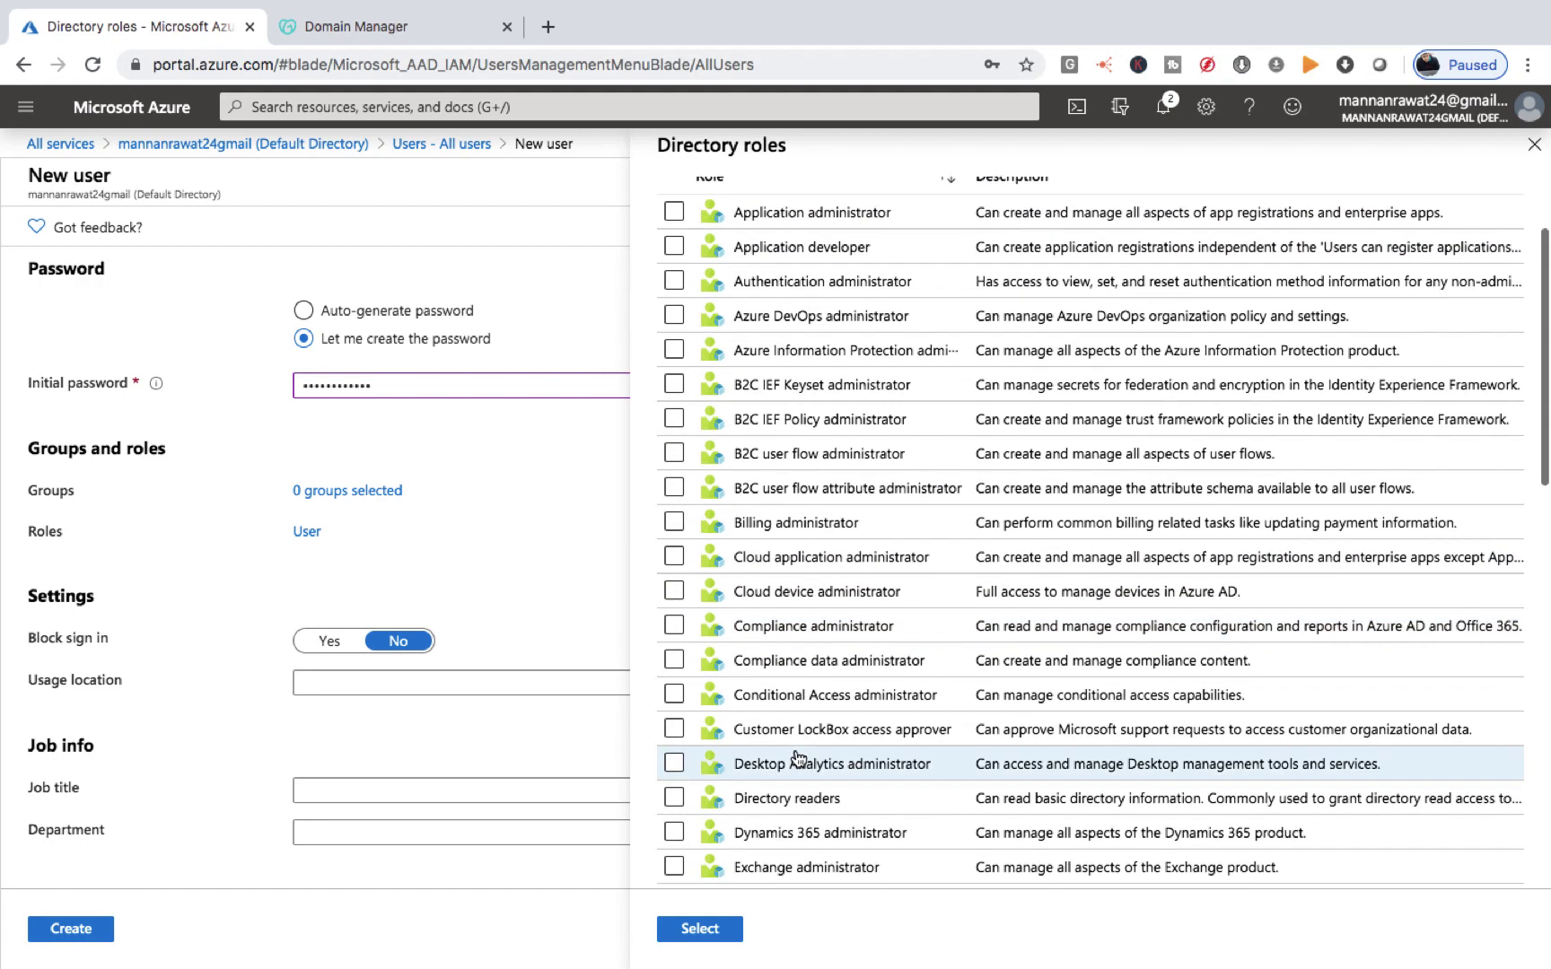
scroll(797, 759, "down", 2)
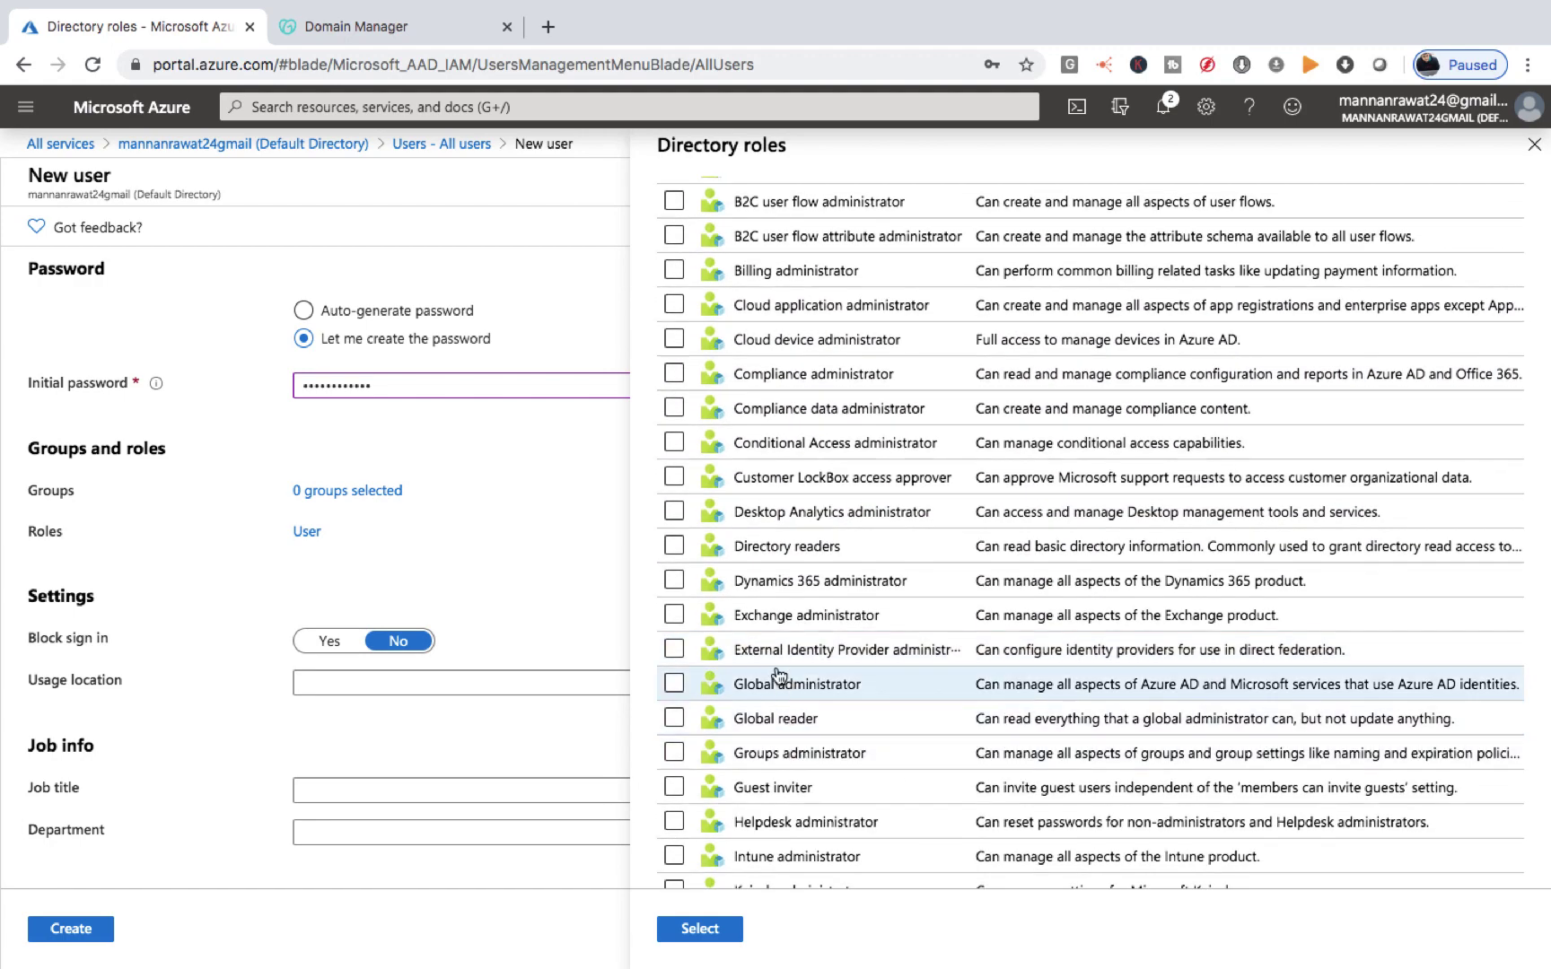
left_click(676, 685)
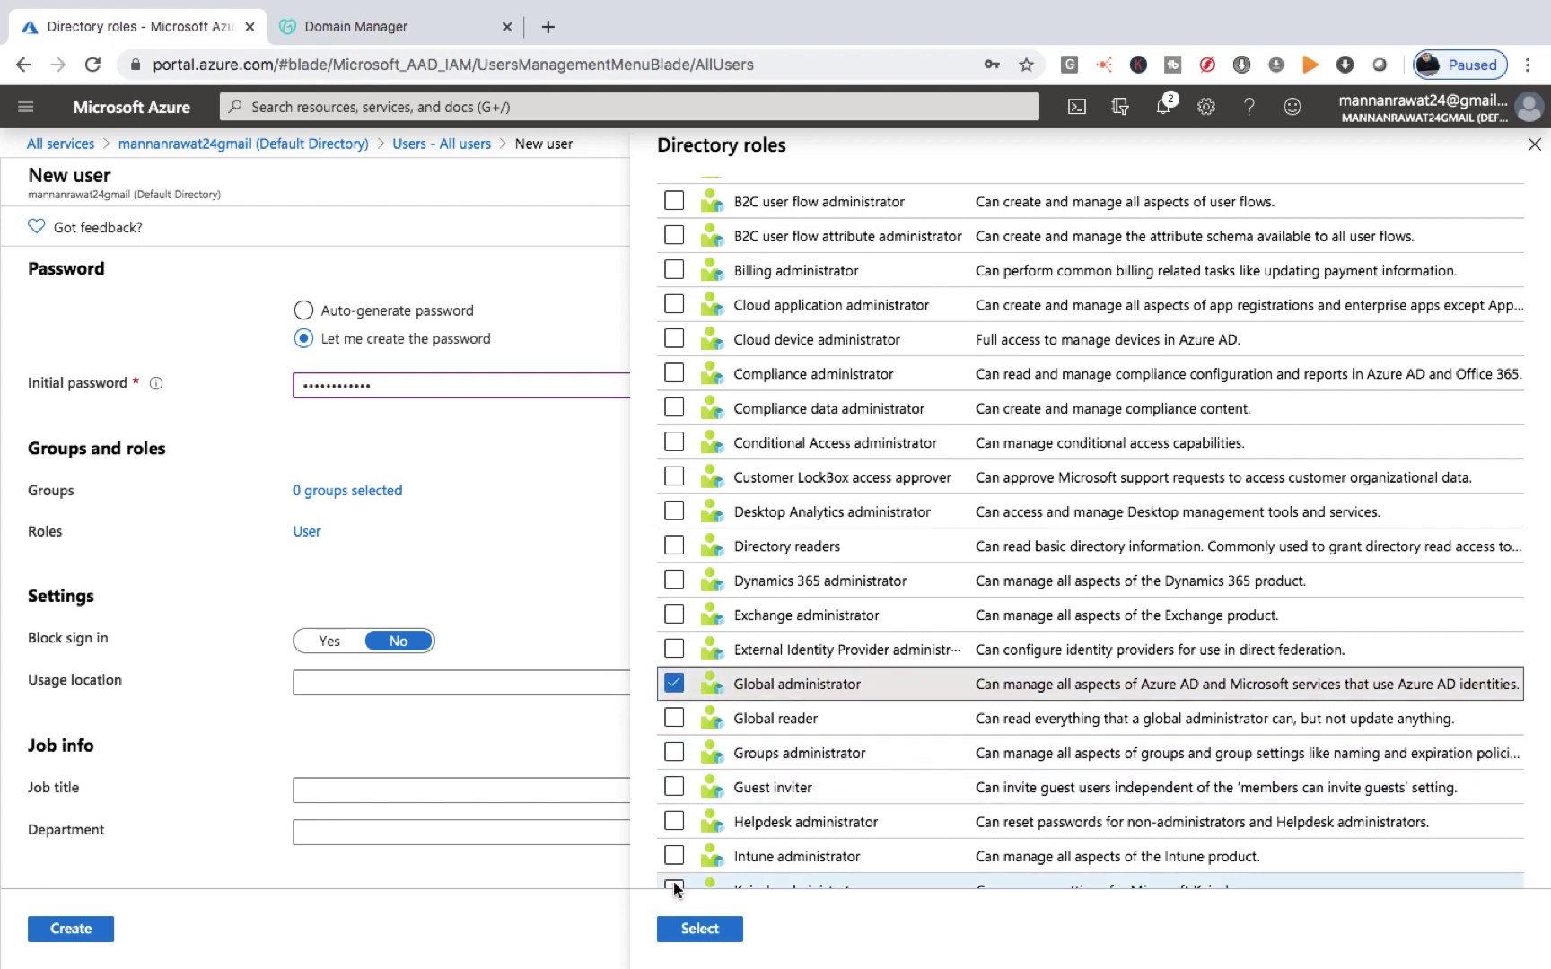
left_click(702, 930)
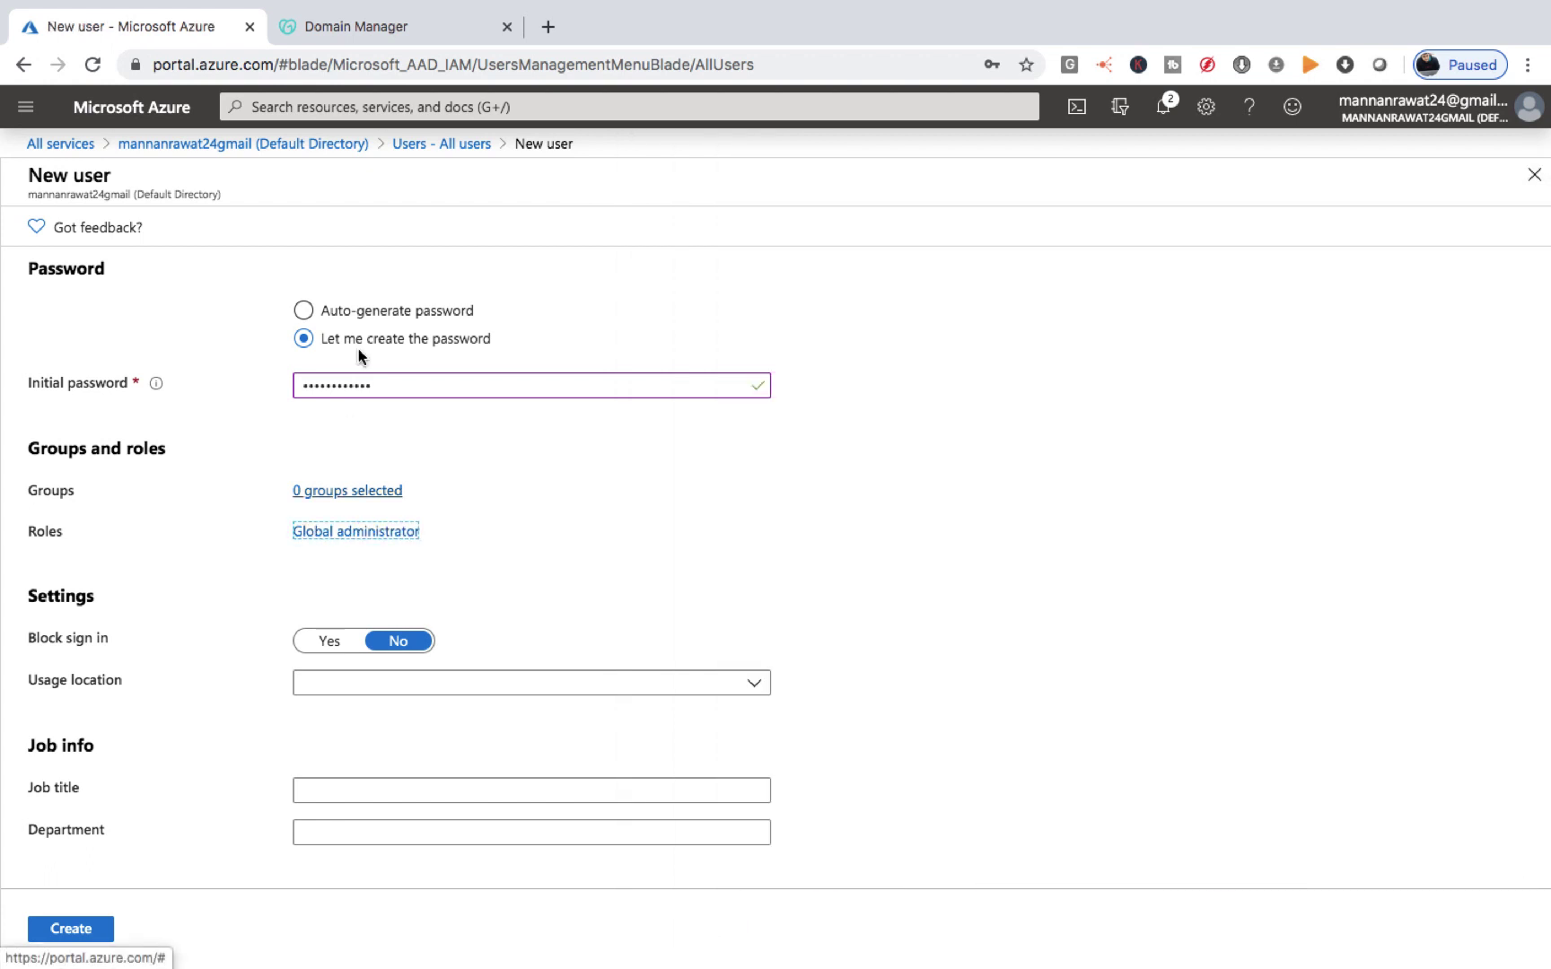
Check the Usage location list but leave it empty
left_click(380, 683)
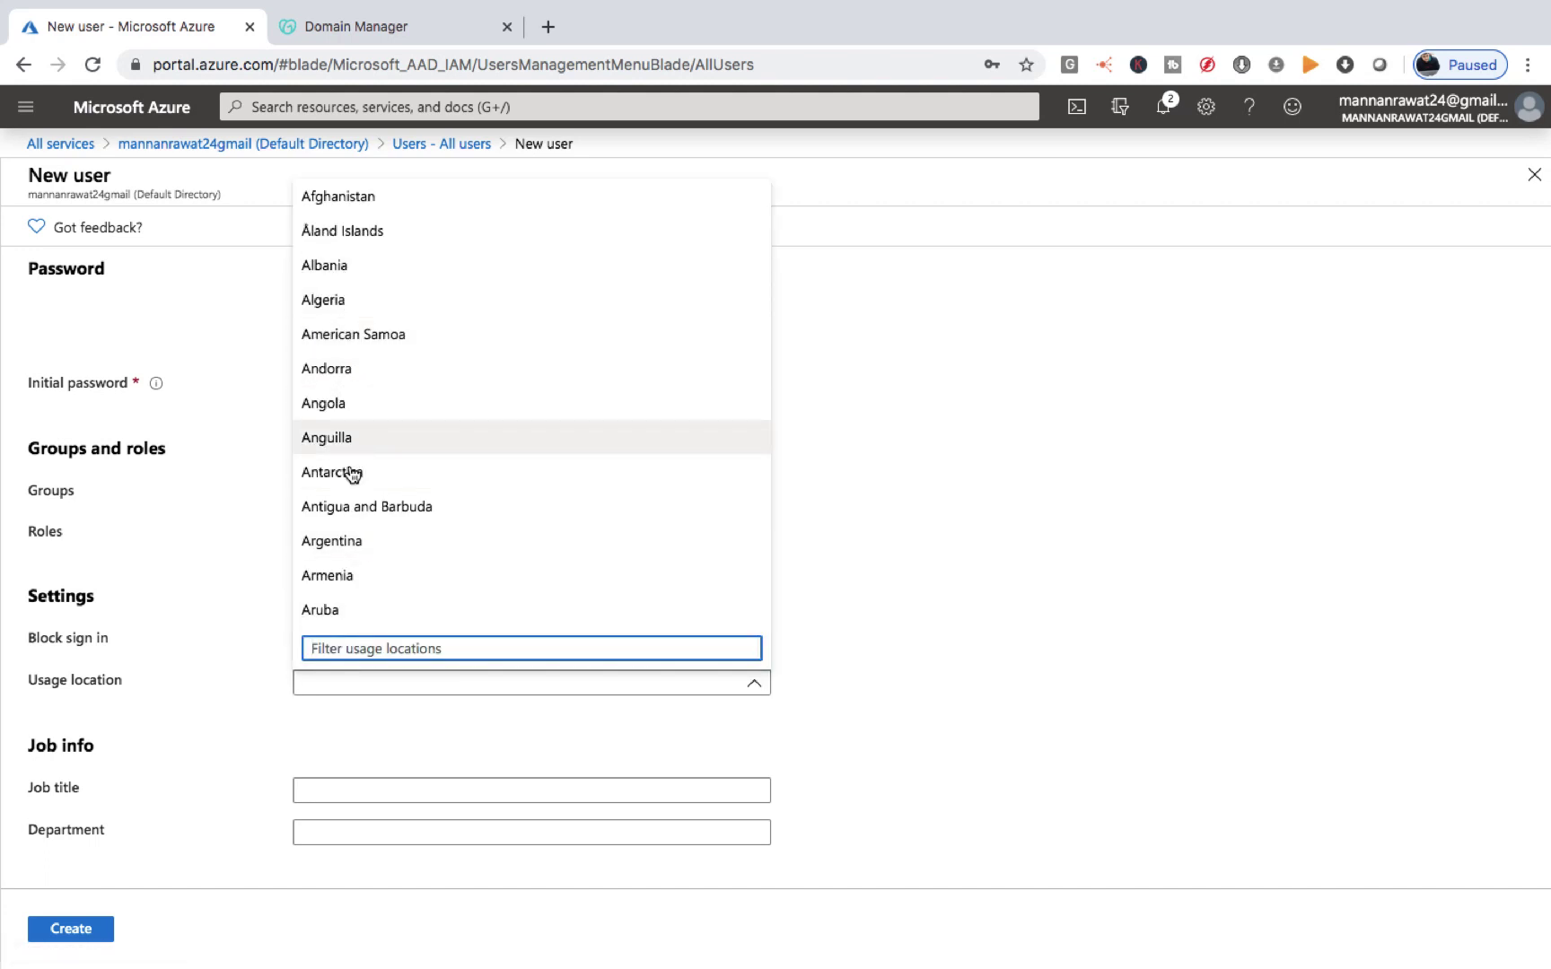
left_click(904, 528)
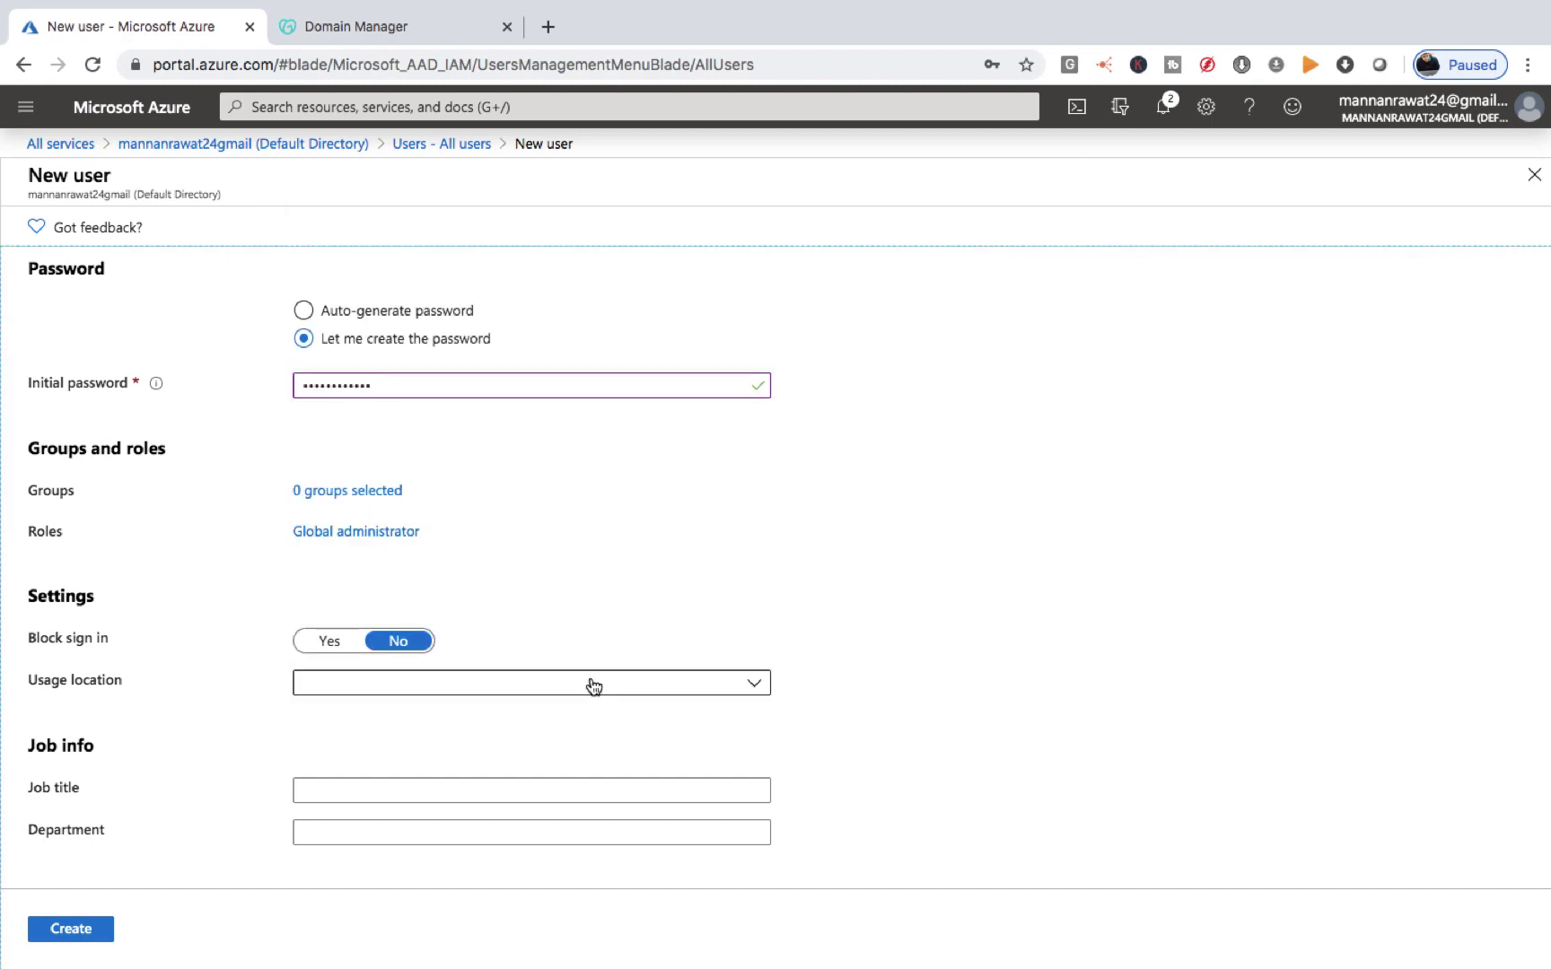
scroll(112, 839, "up", 6)
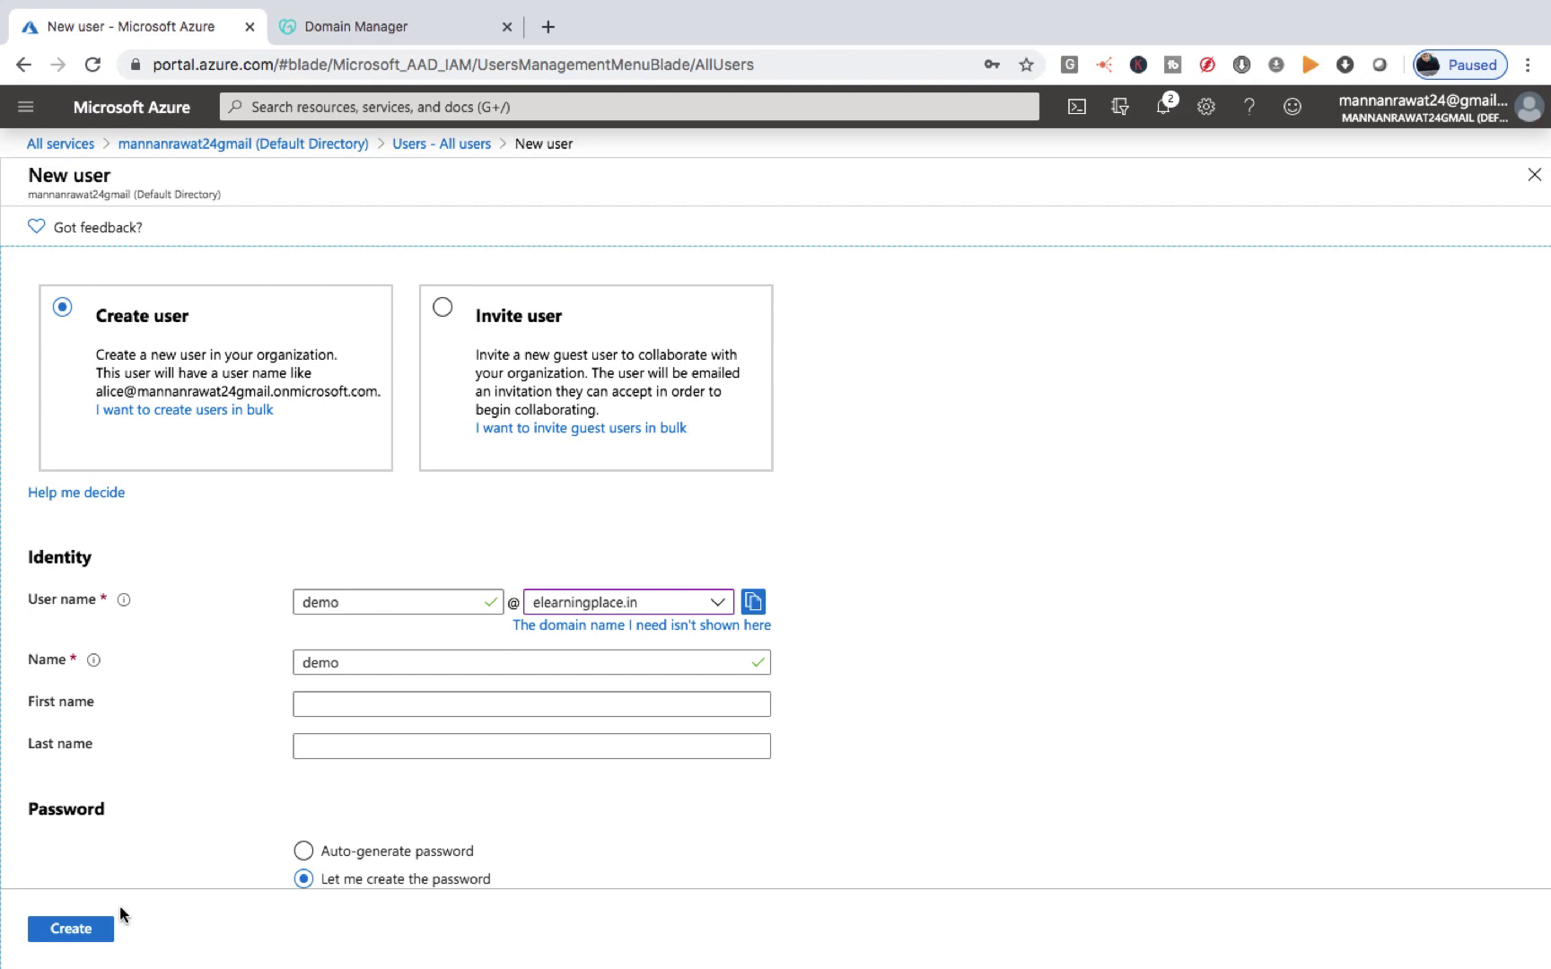
left_click(87, 932)
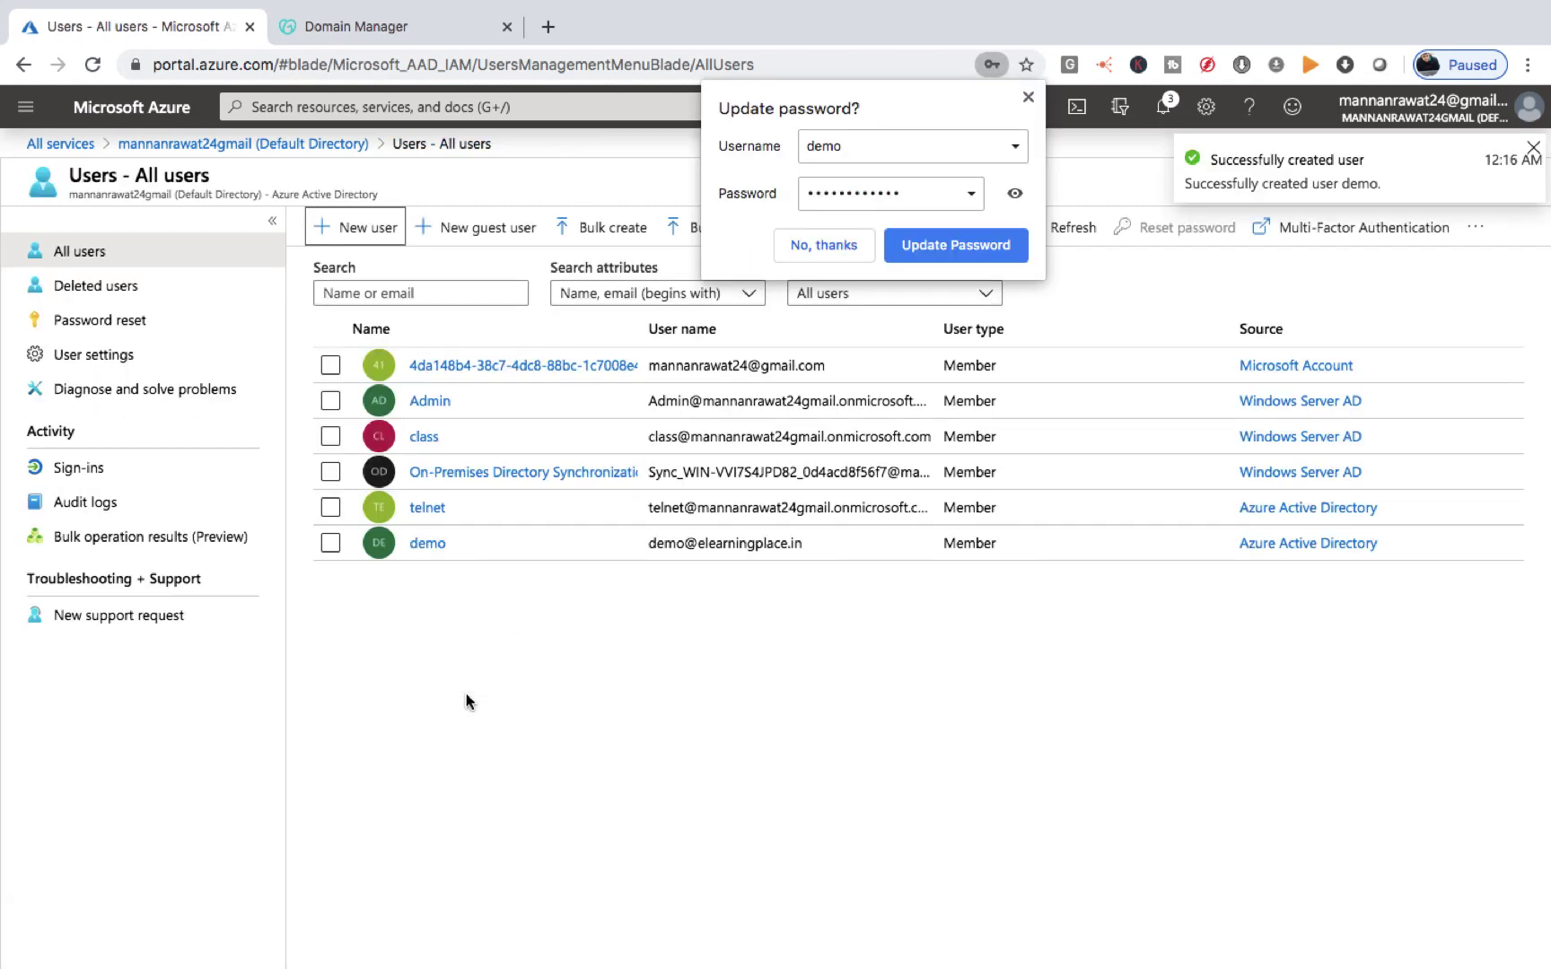
left_click(823, 248)
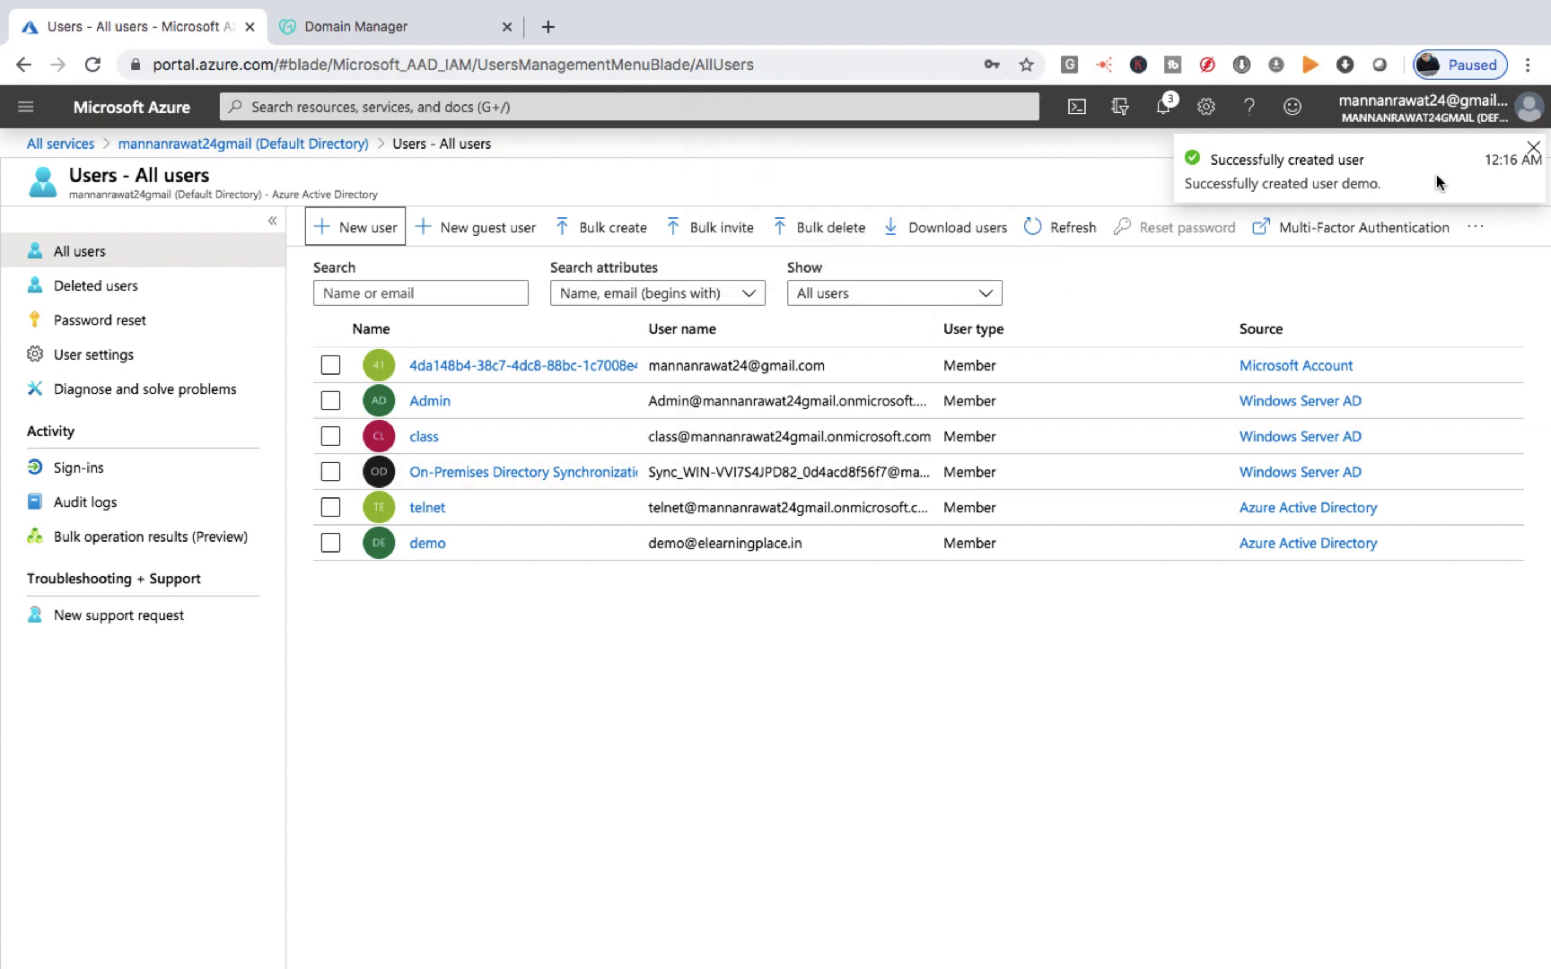
left_click(1535, 147)
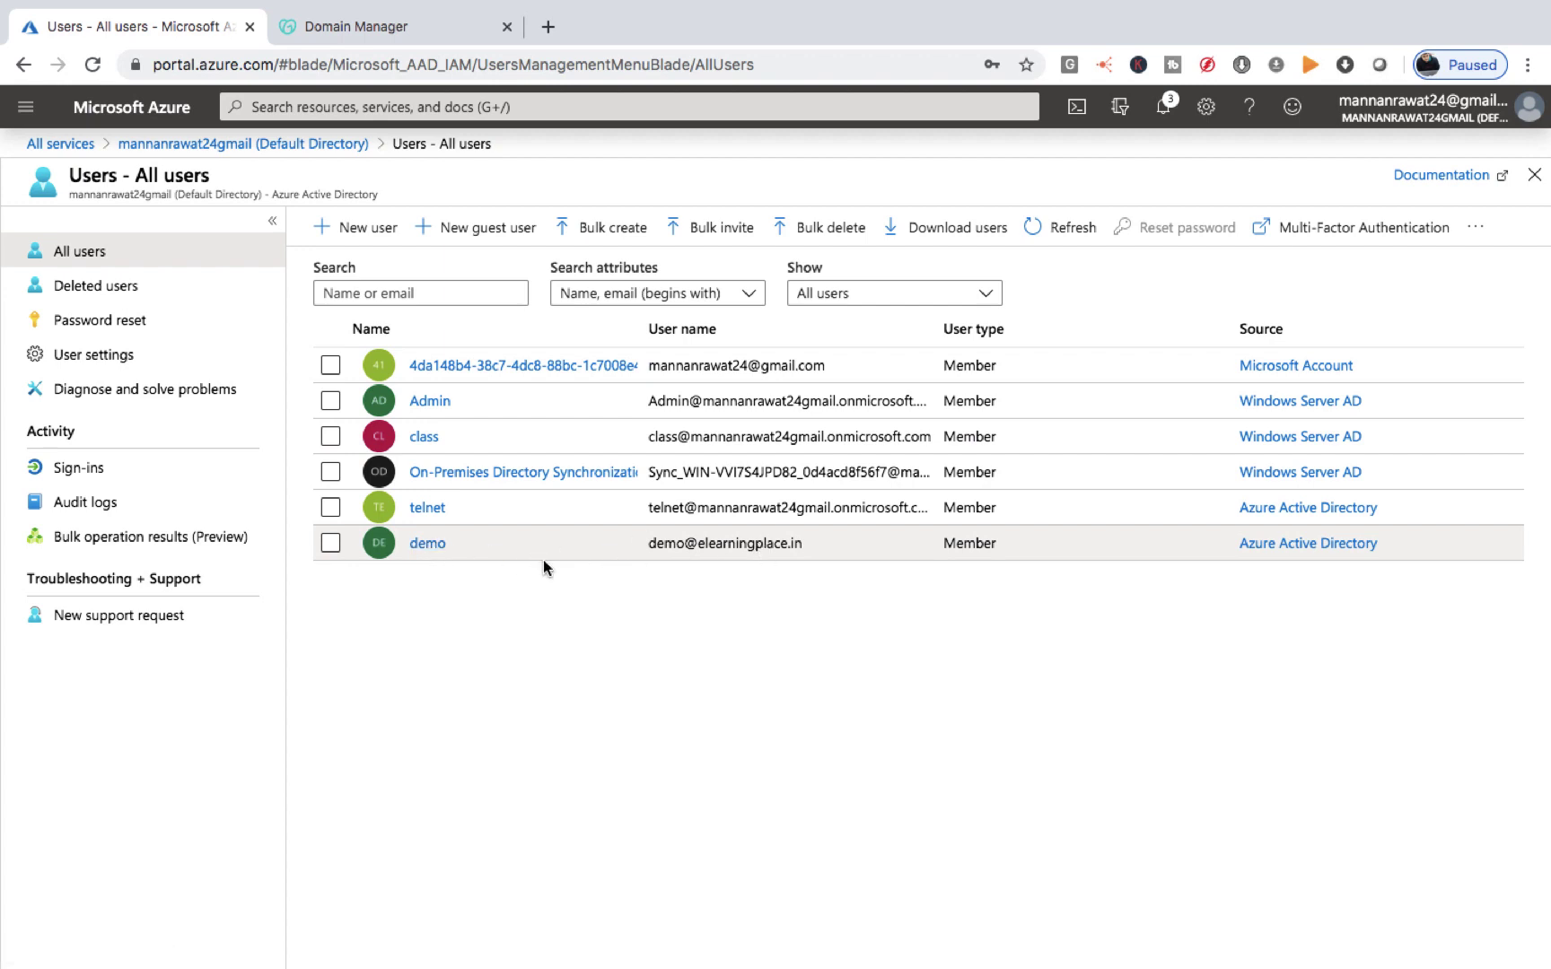
left_click(429, 544)
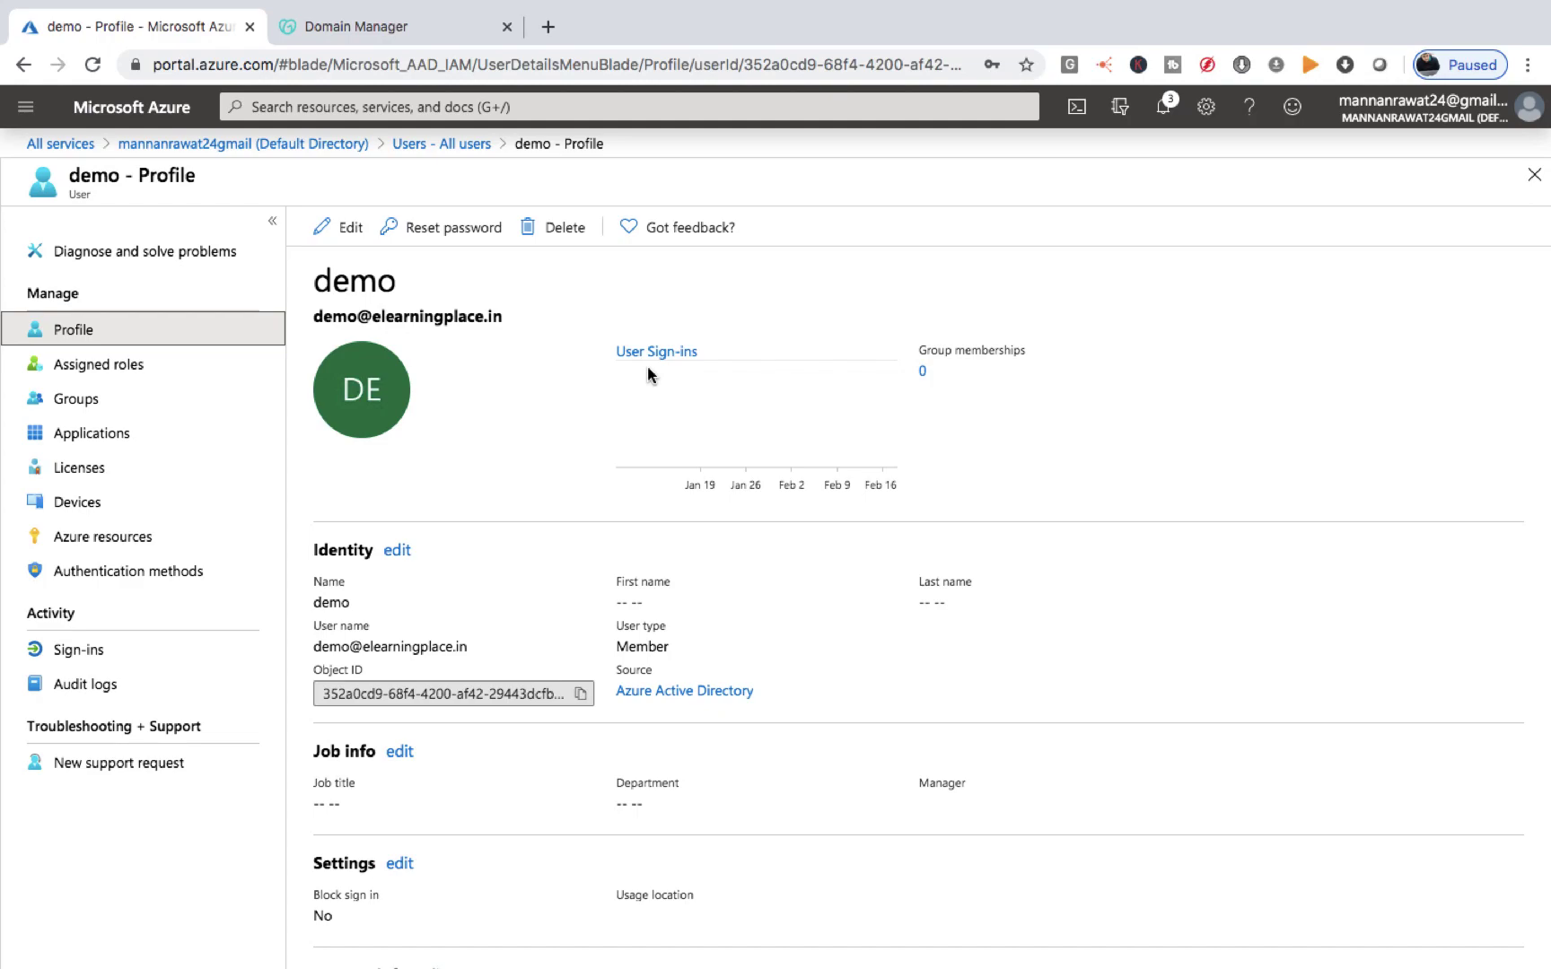
Open portal.azure.com in a new full-screen Safari tab
key("ctrl+Left")
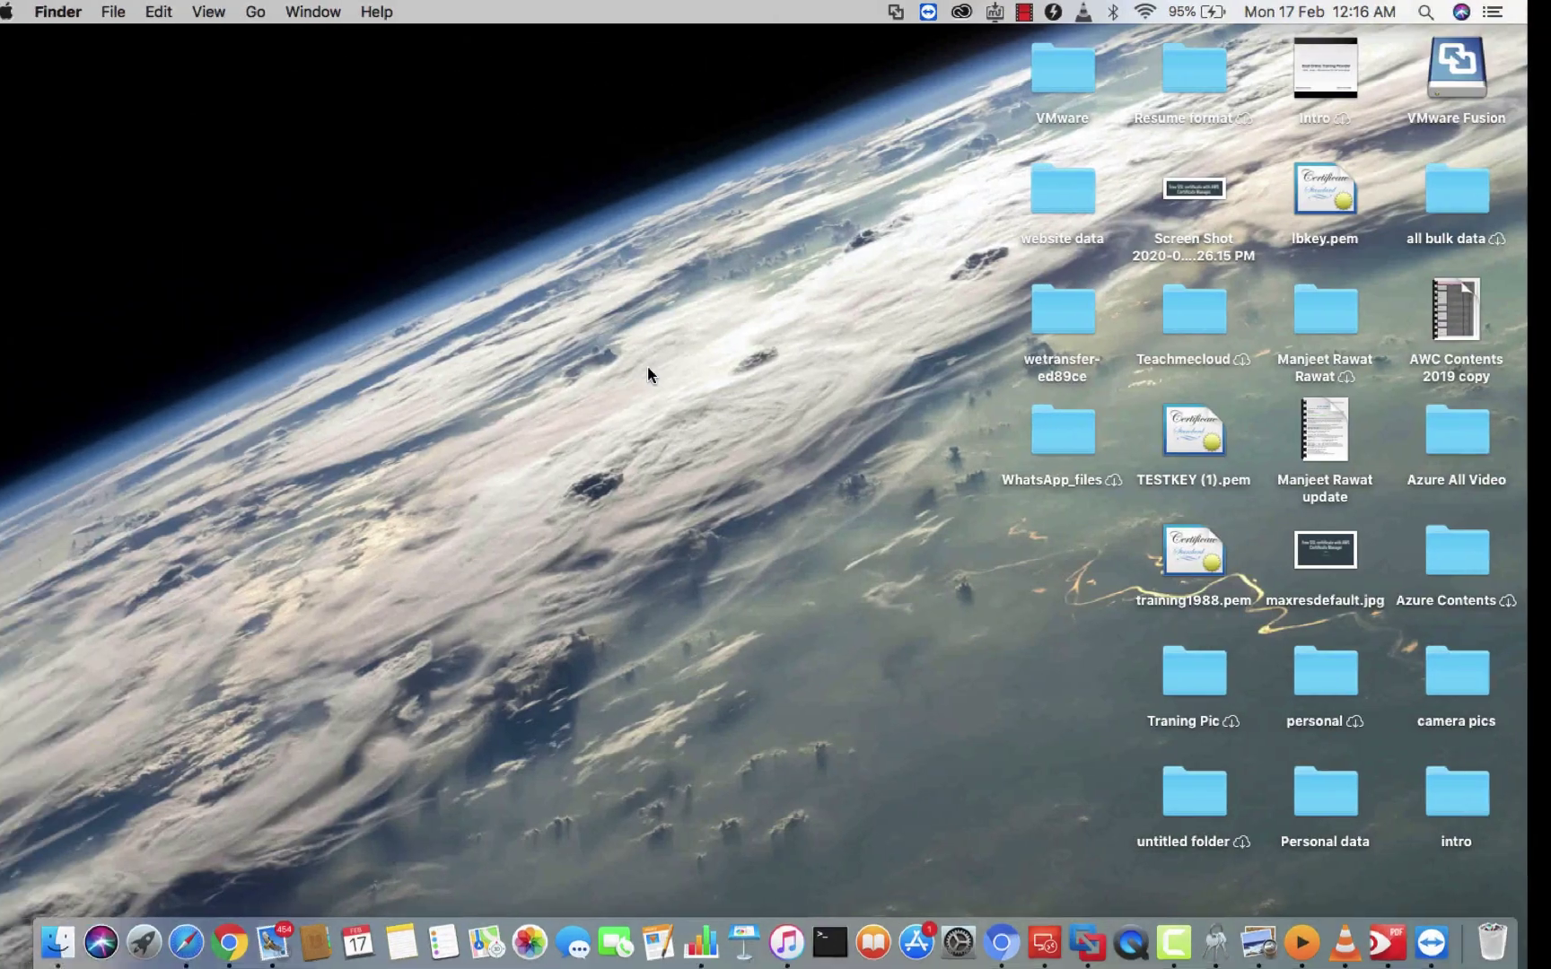
left_click(188, 941)
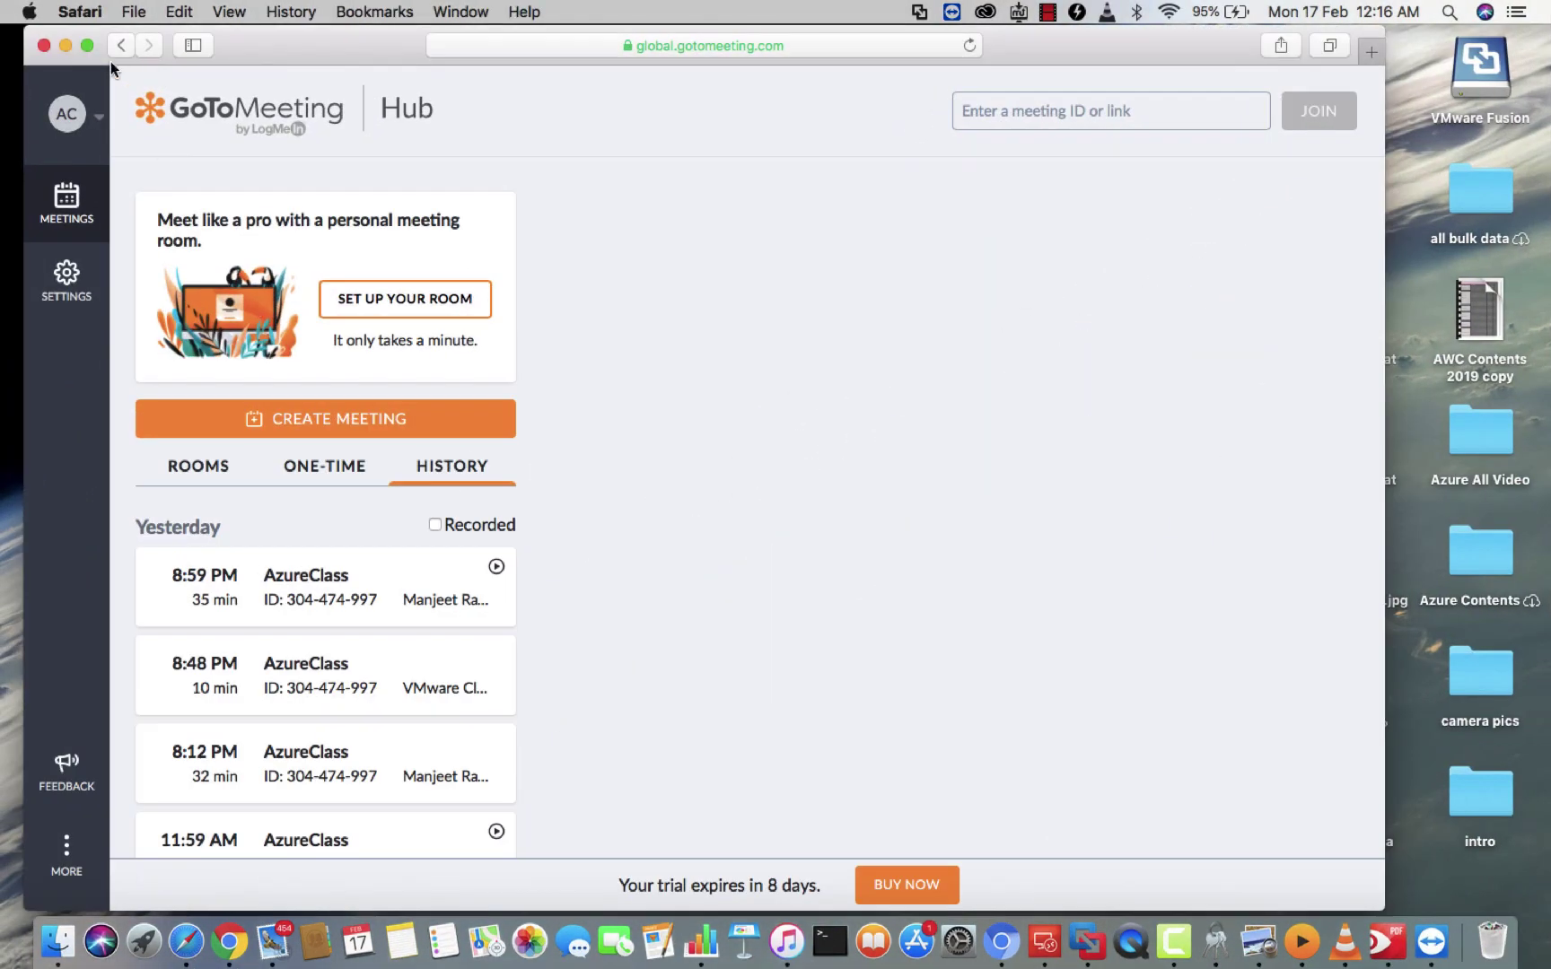
left_click(83, 48)
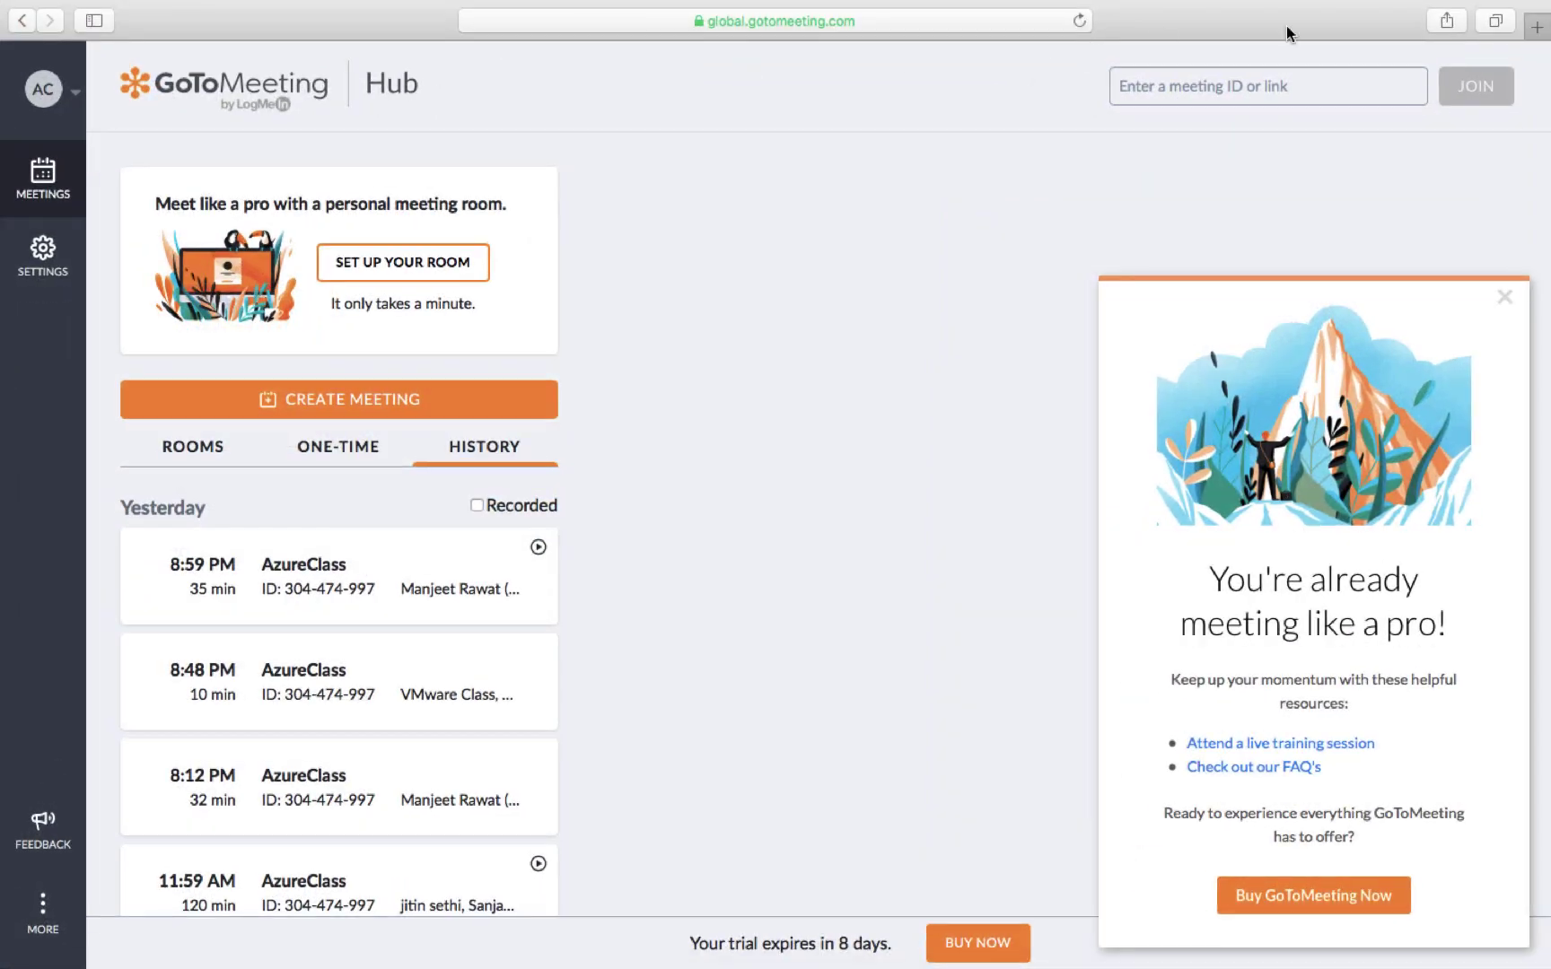
left_click(1537, 52)
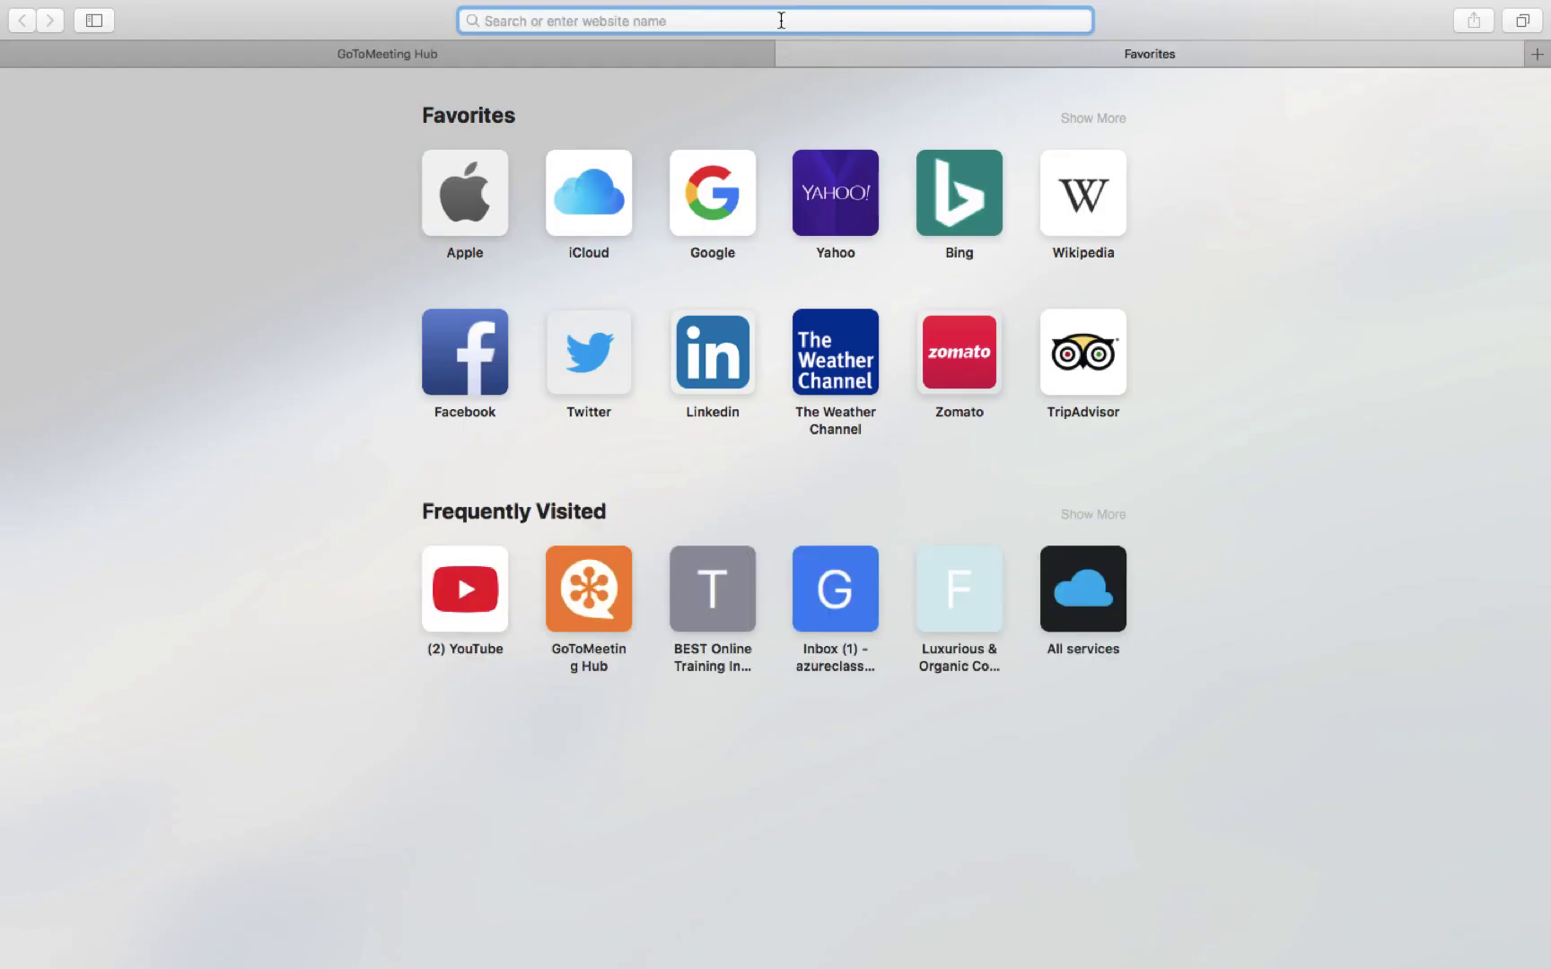
type("portal.azure.com")
key("Return")
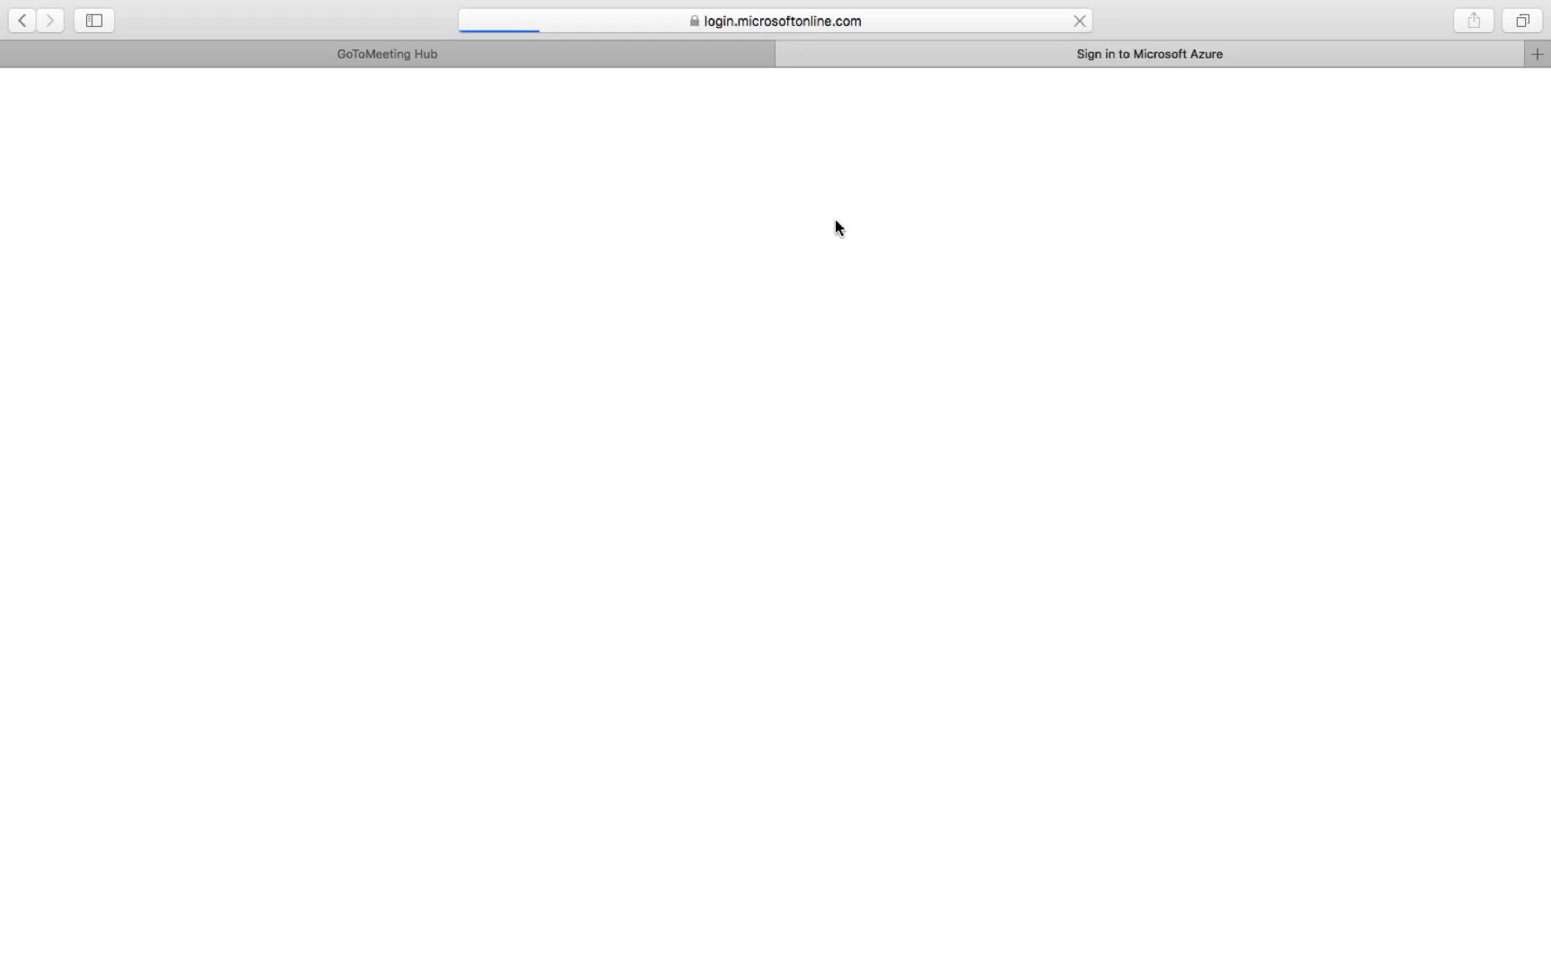
Choose 'Use another account' and copy the demo user's sign-in name from the Azure profile
key("ctrl+Right")
key("ctrl+Left")
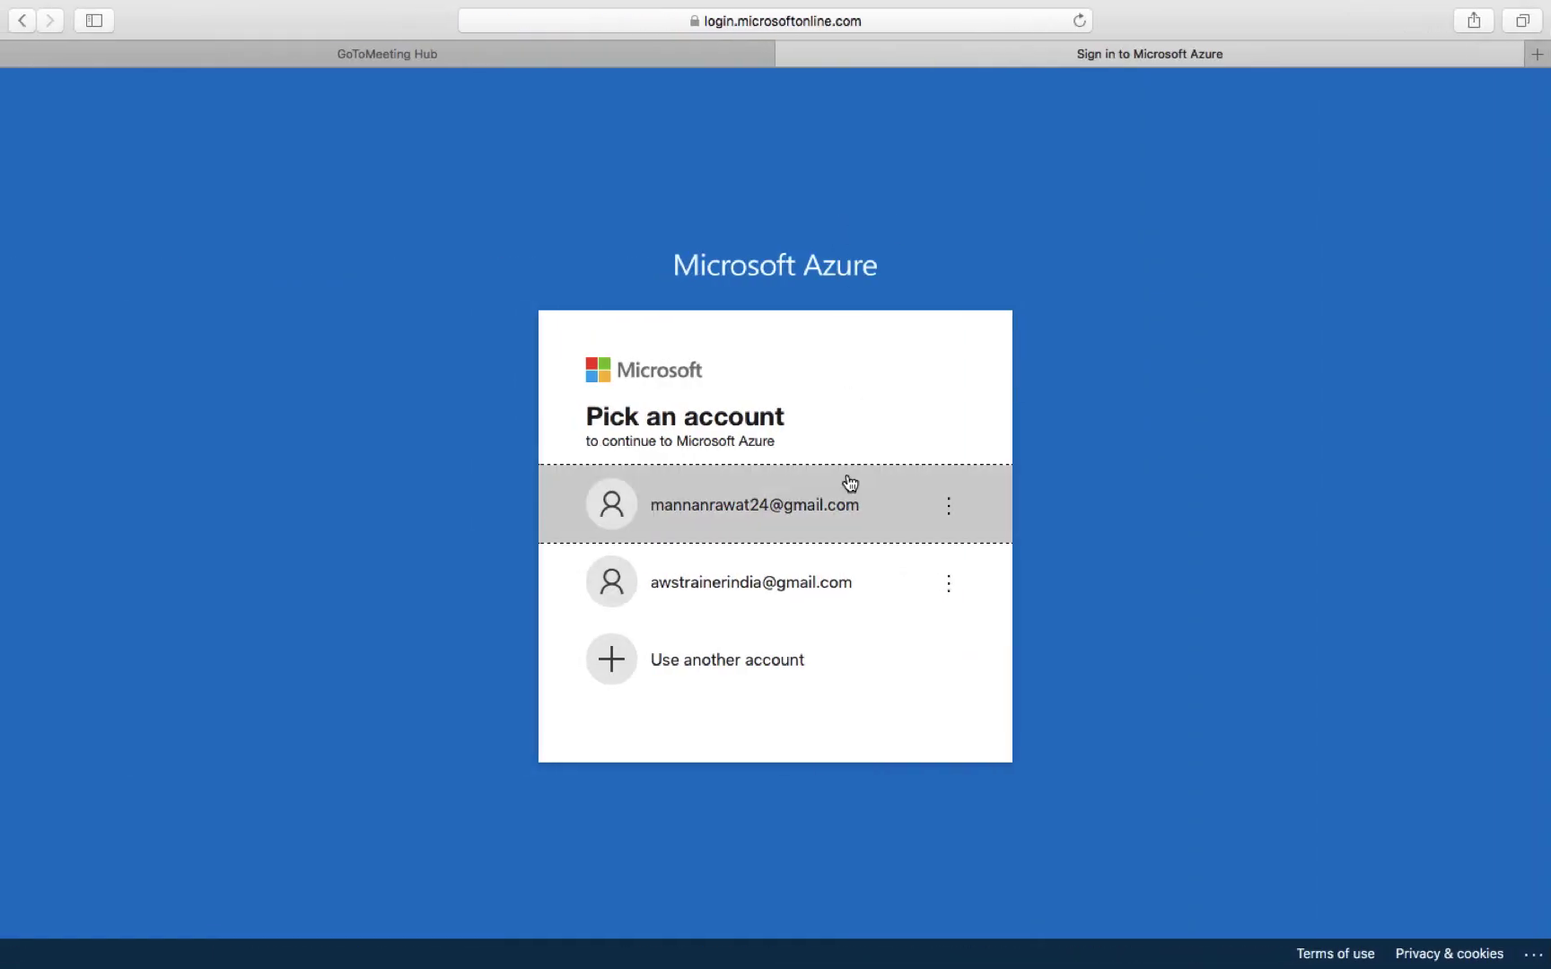
left_click(689, 693)
key("ctrl+Right")
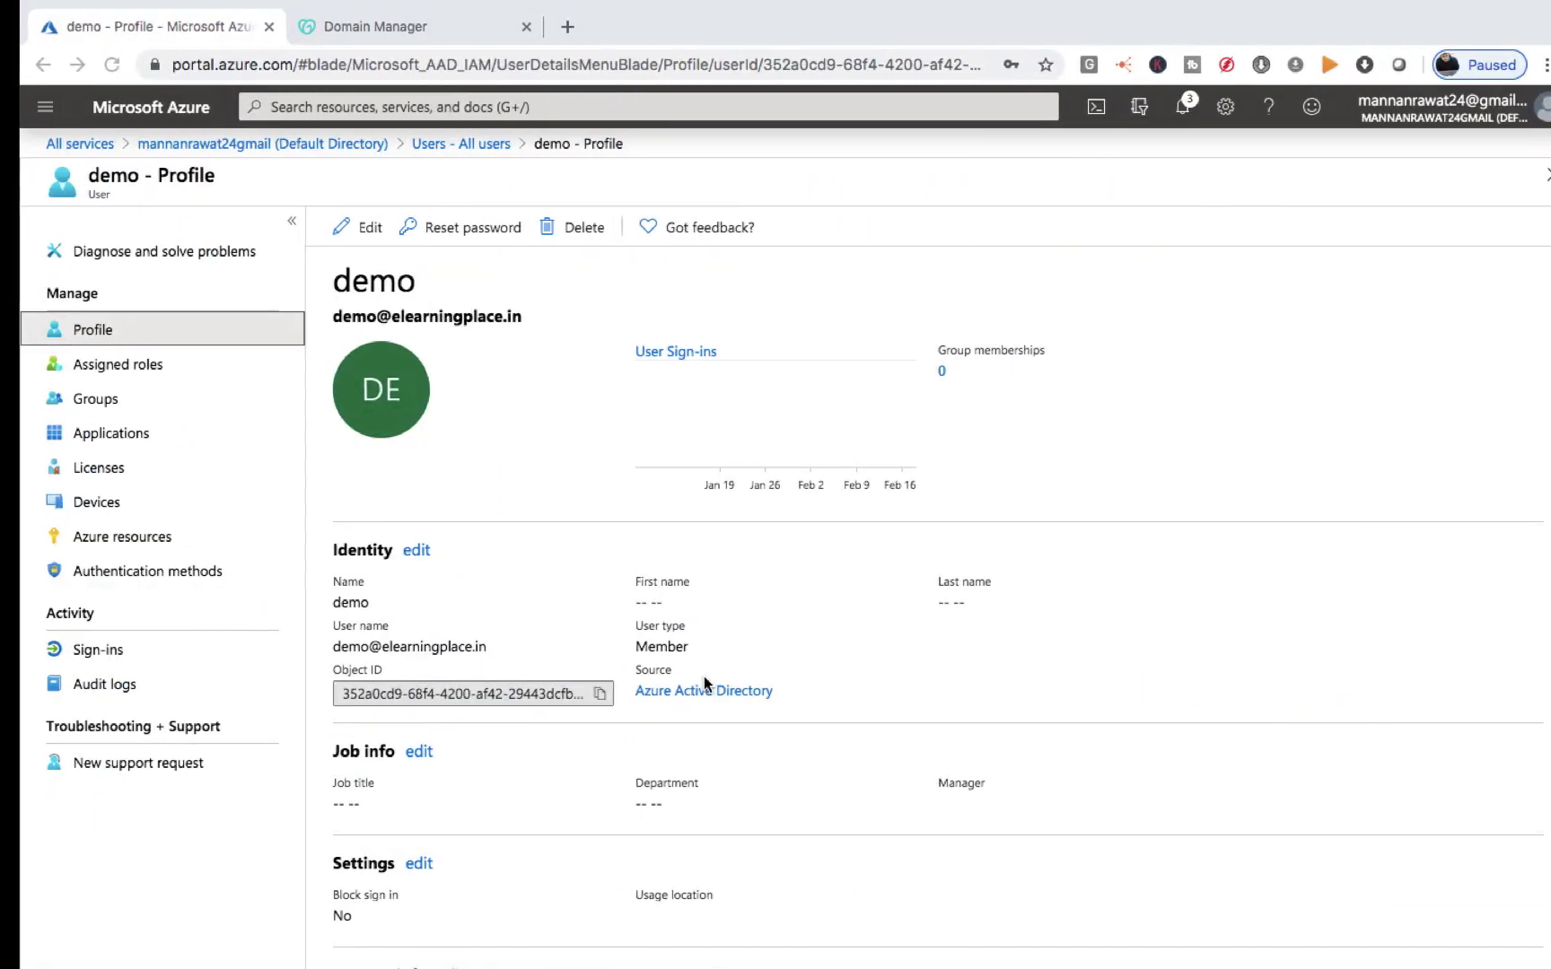
left_click_drag(509, 318, 312, 310)
right_click(341, 316)
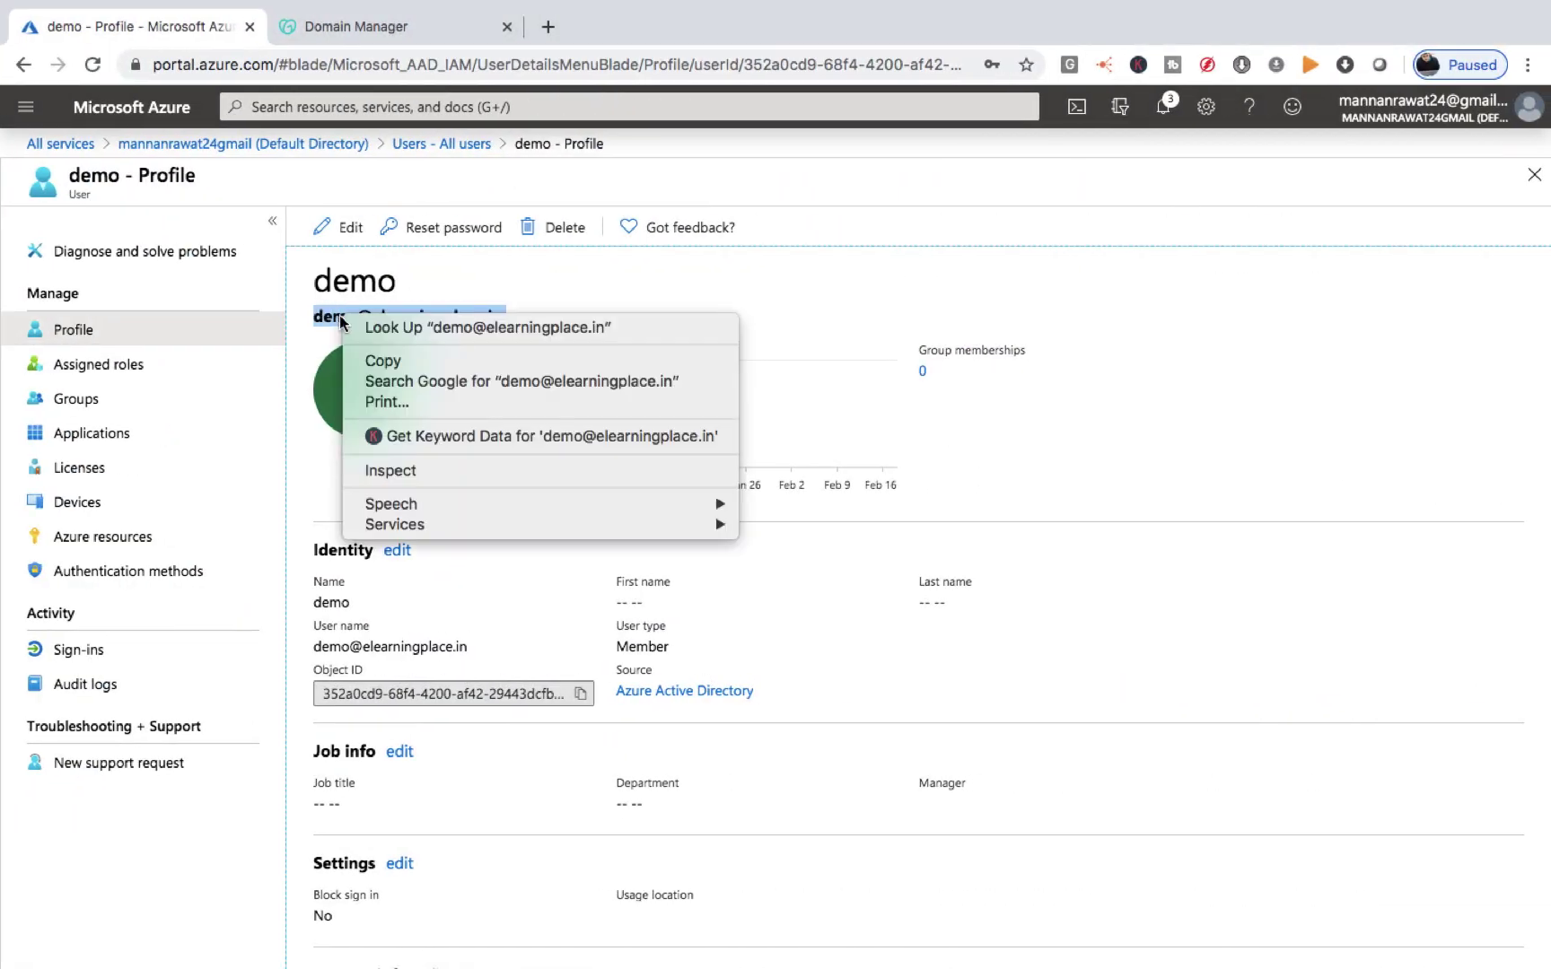
left_click(375, 357)
Sign in with the pasted demo sign-in name and its password, declining Safari's password save
key("ctrl+Left")
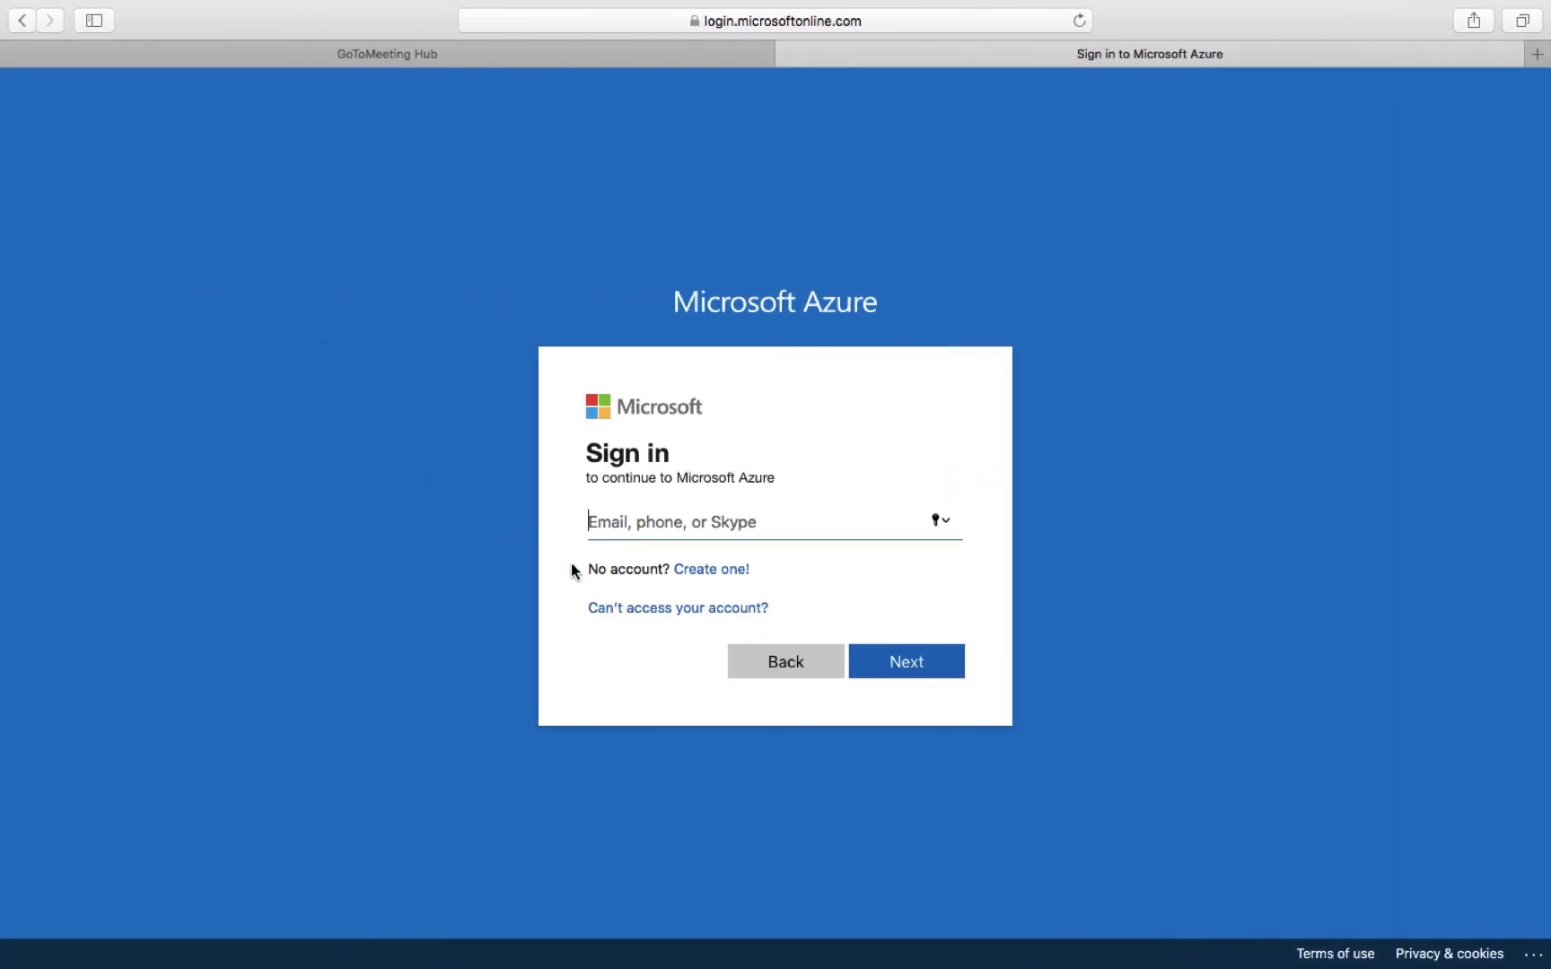
left_click(616, 520)
key("super+v")
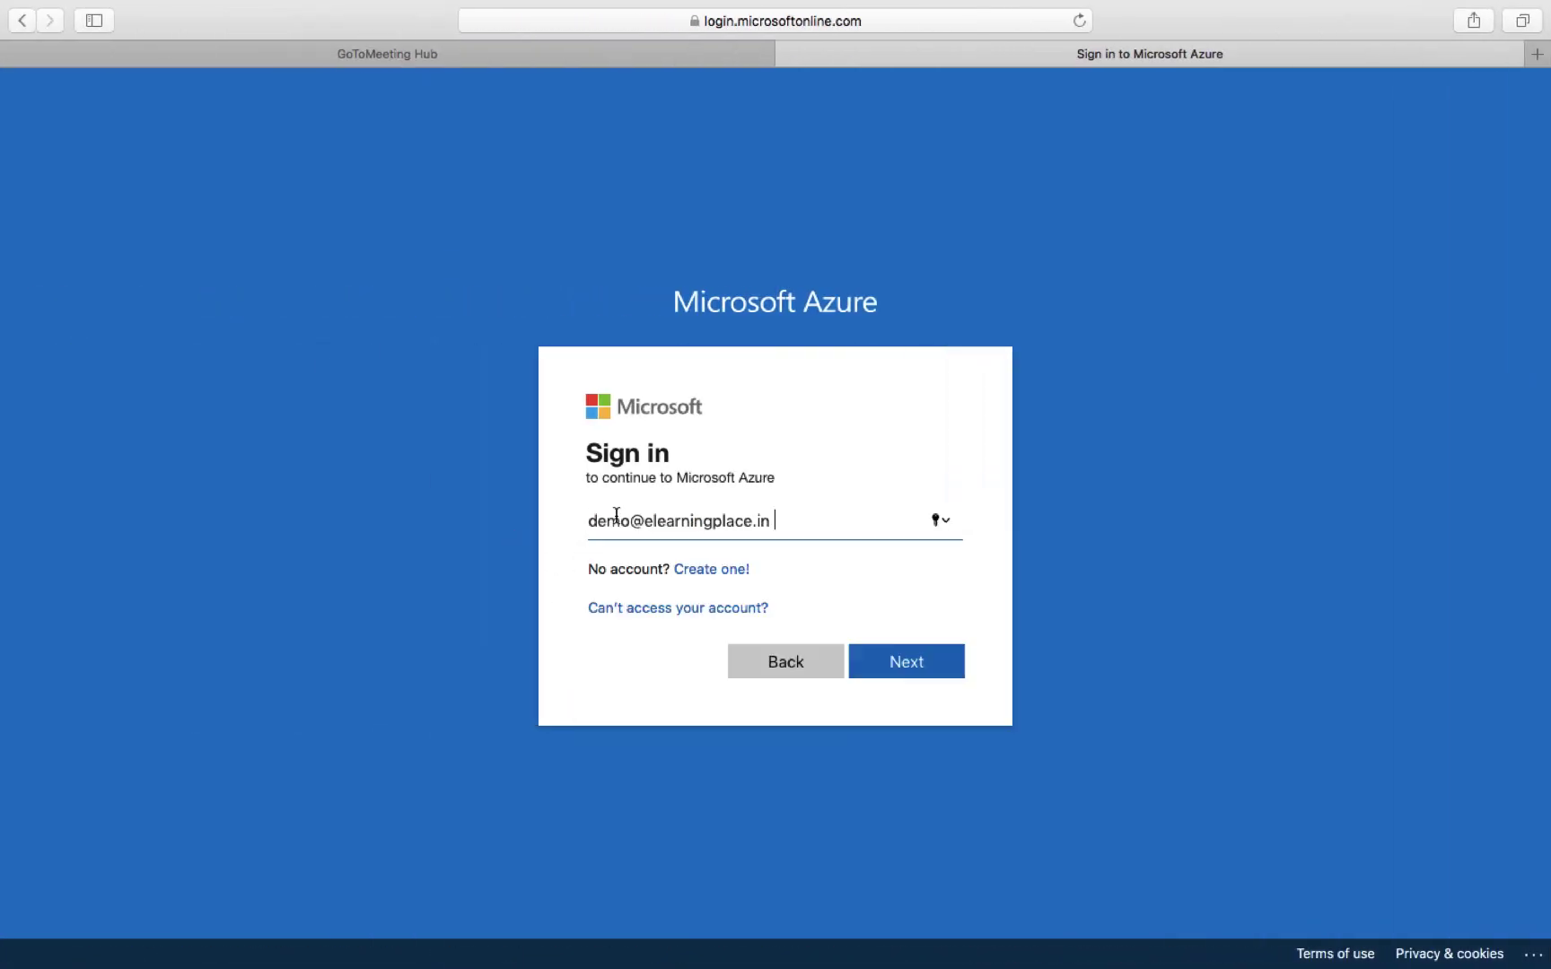
left_click(904, 682)
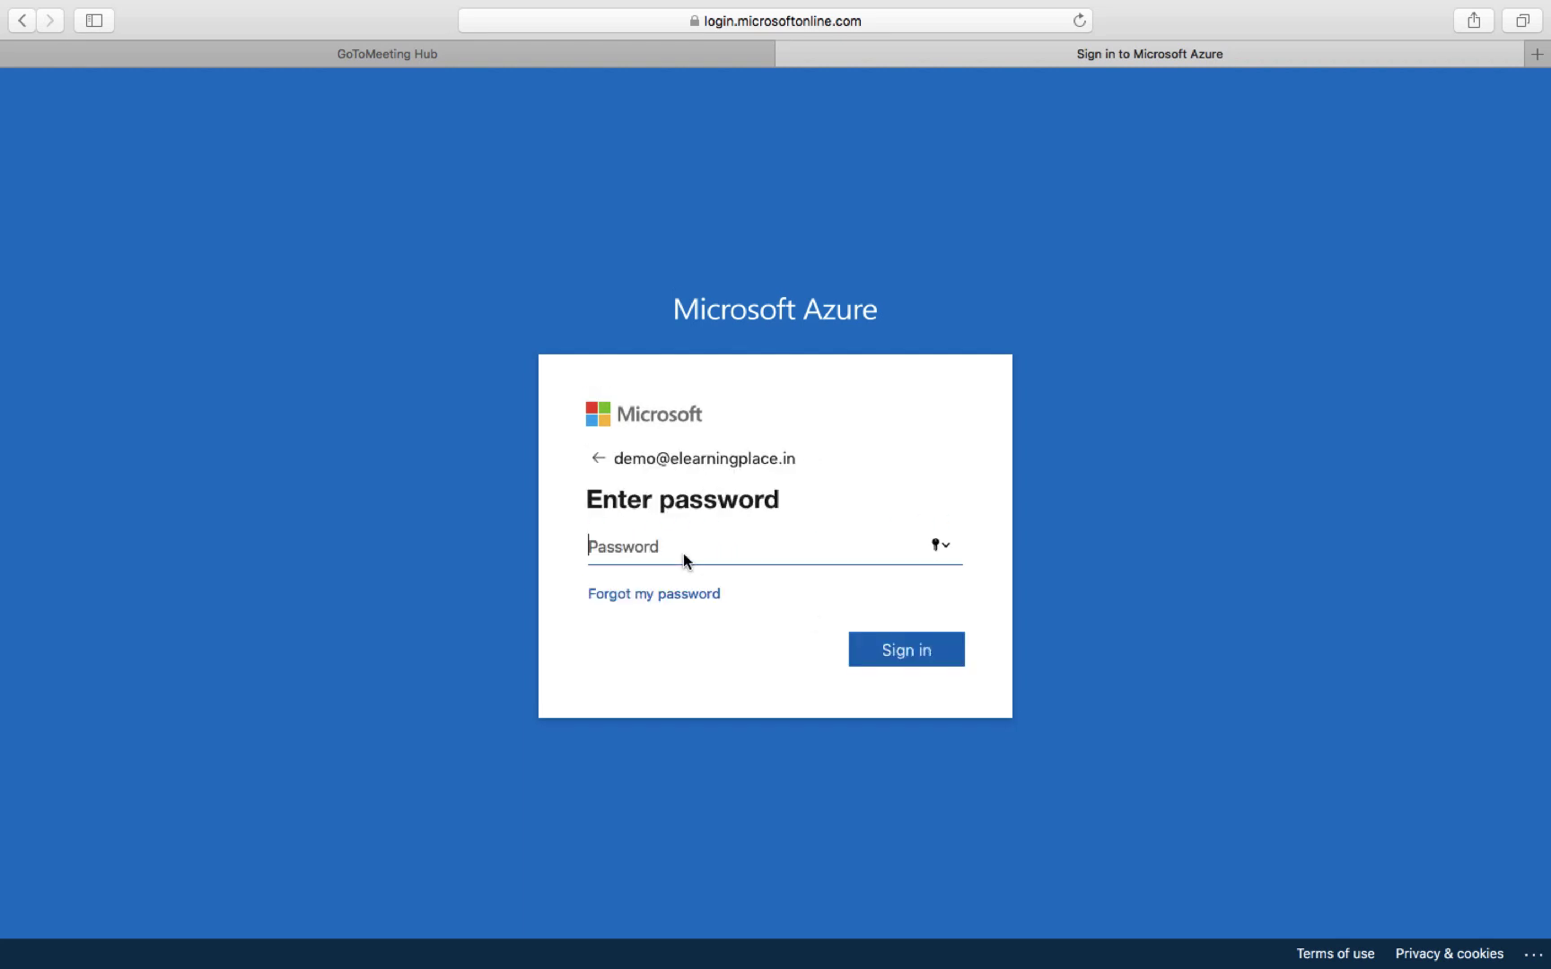
type("•••••••")
left_click(901, 650)
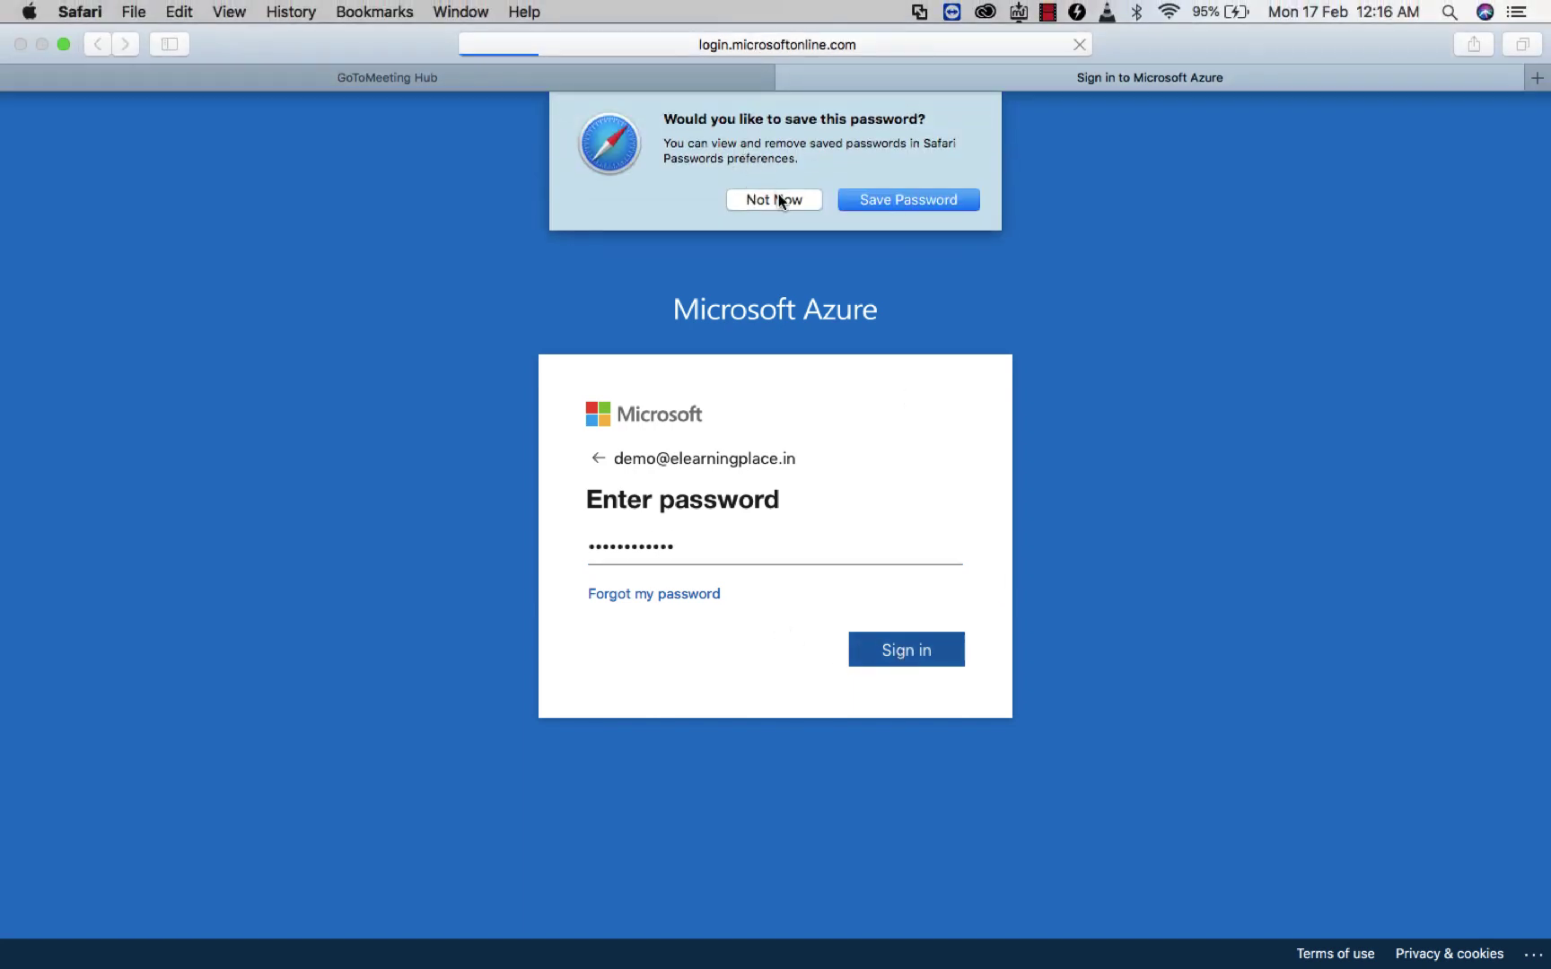
left_click(780, 199)
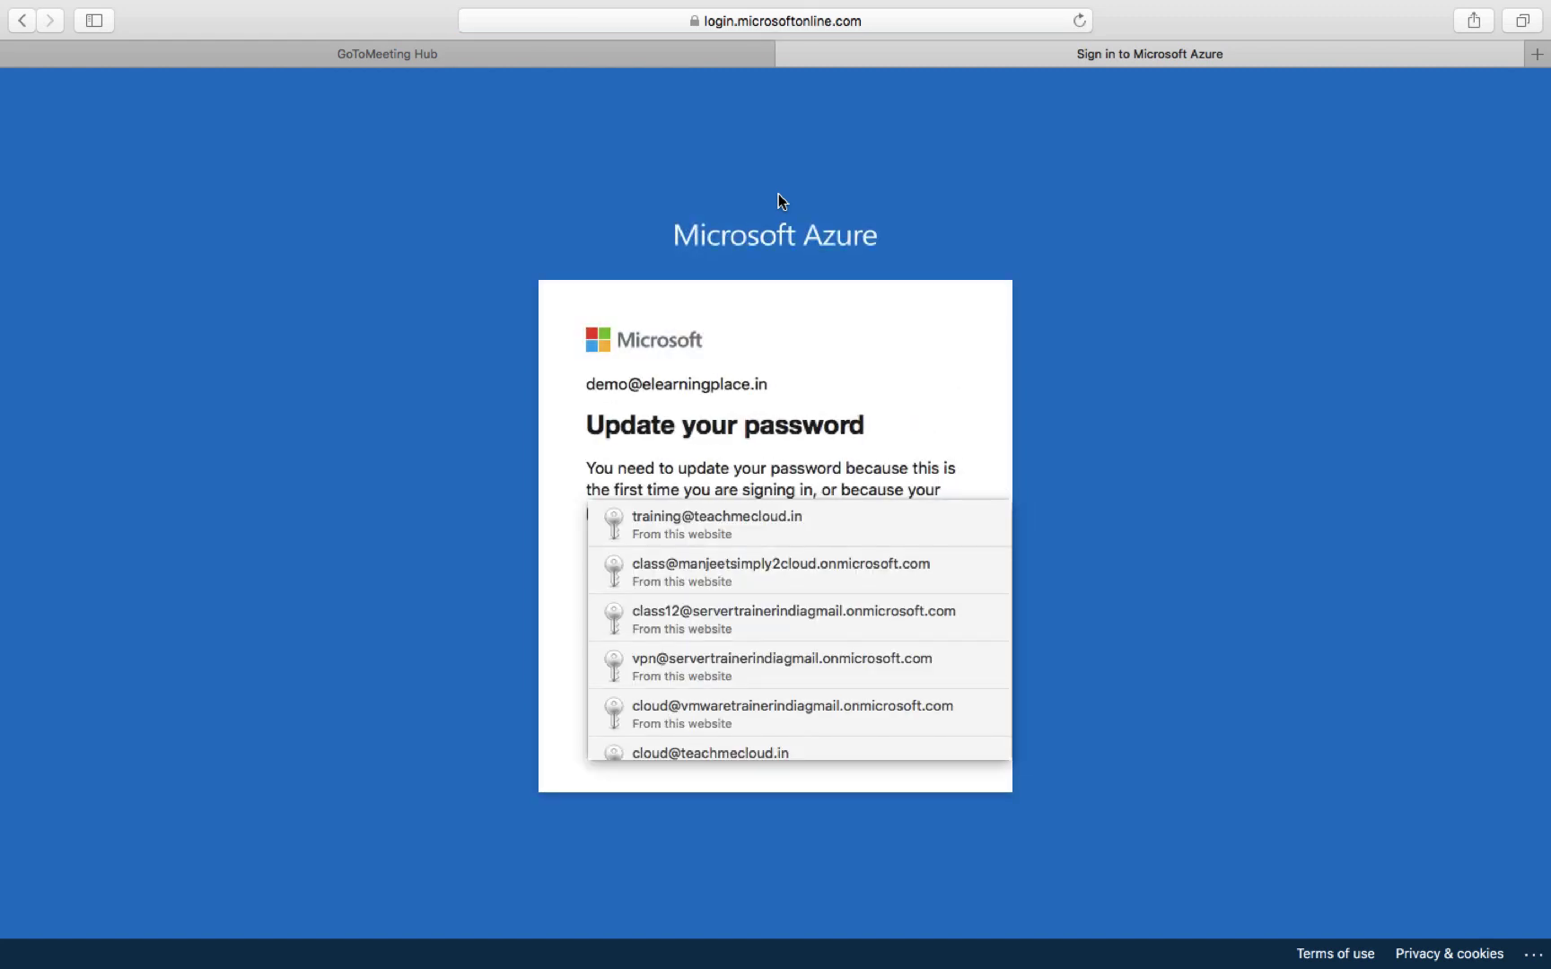
Replace the demo account's temporary password with a new one and save it in Safari
left_click(1157, 378)
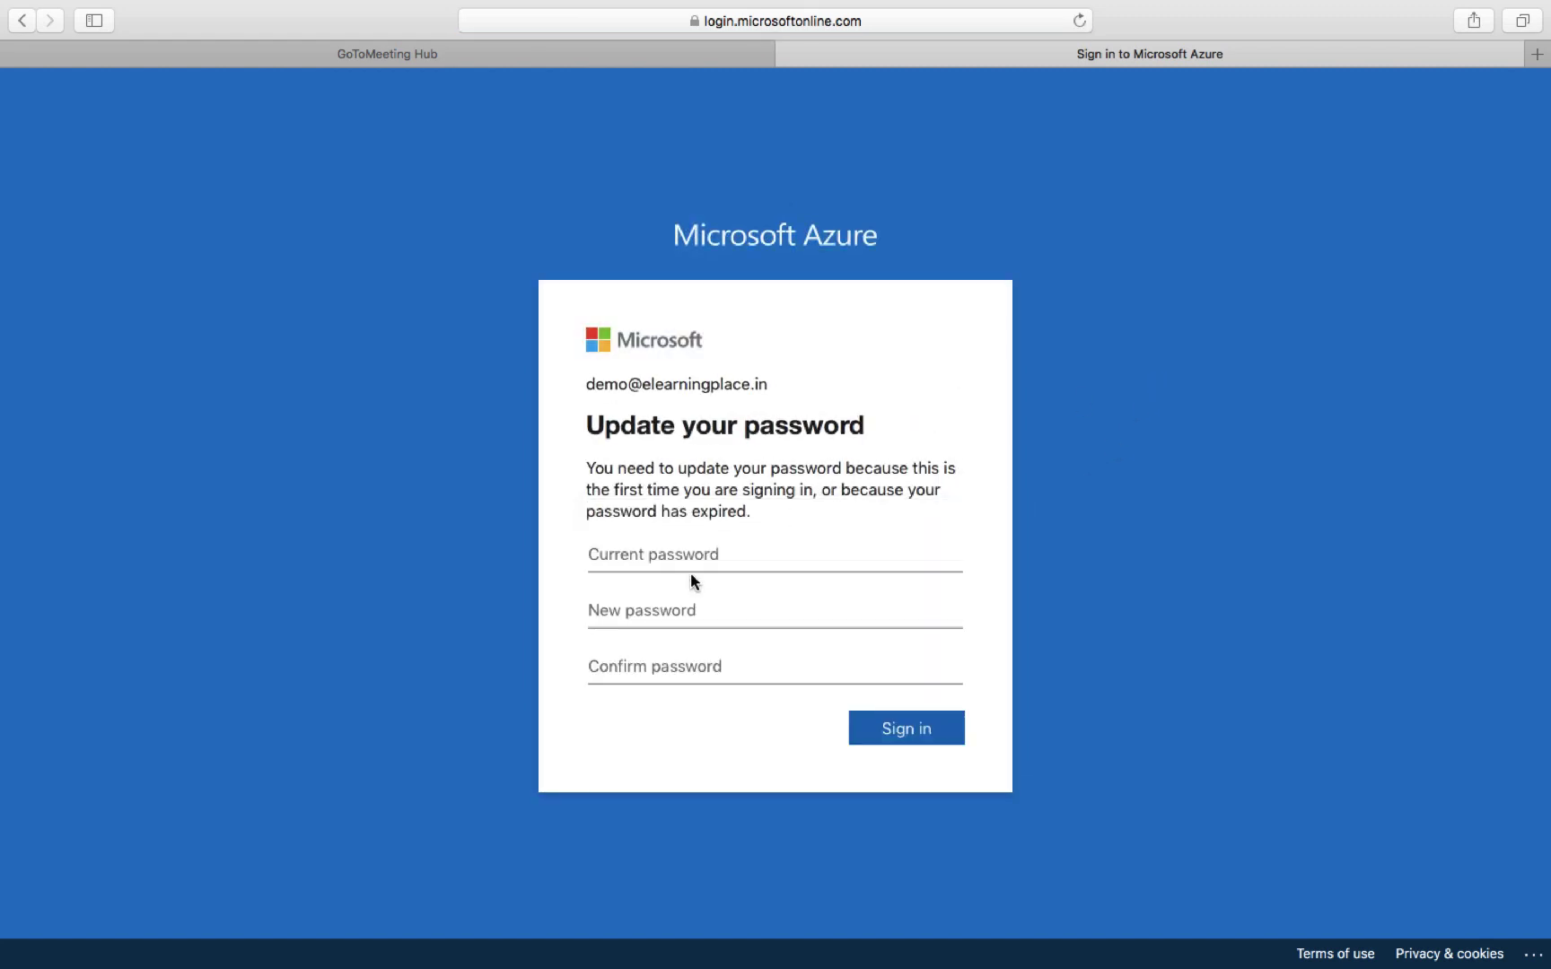
left_click(652, 539)
type("••••")
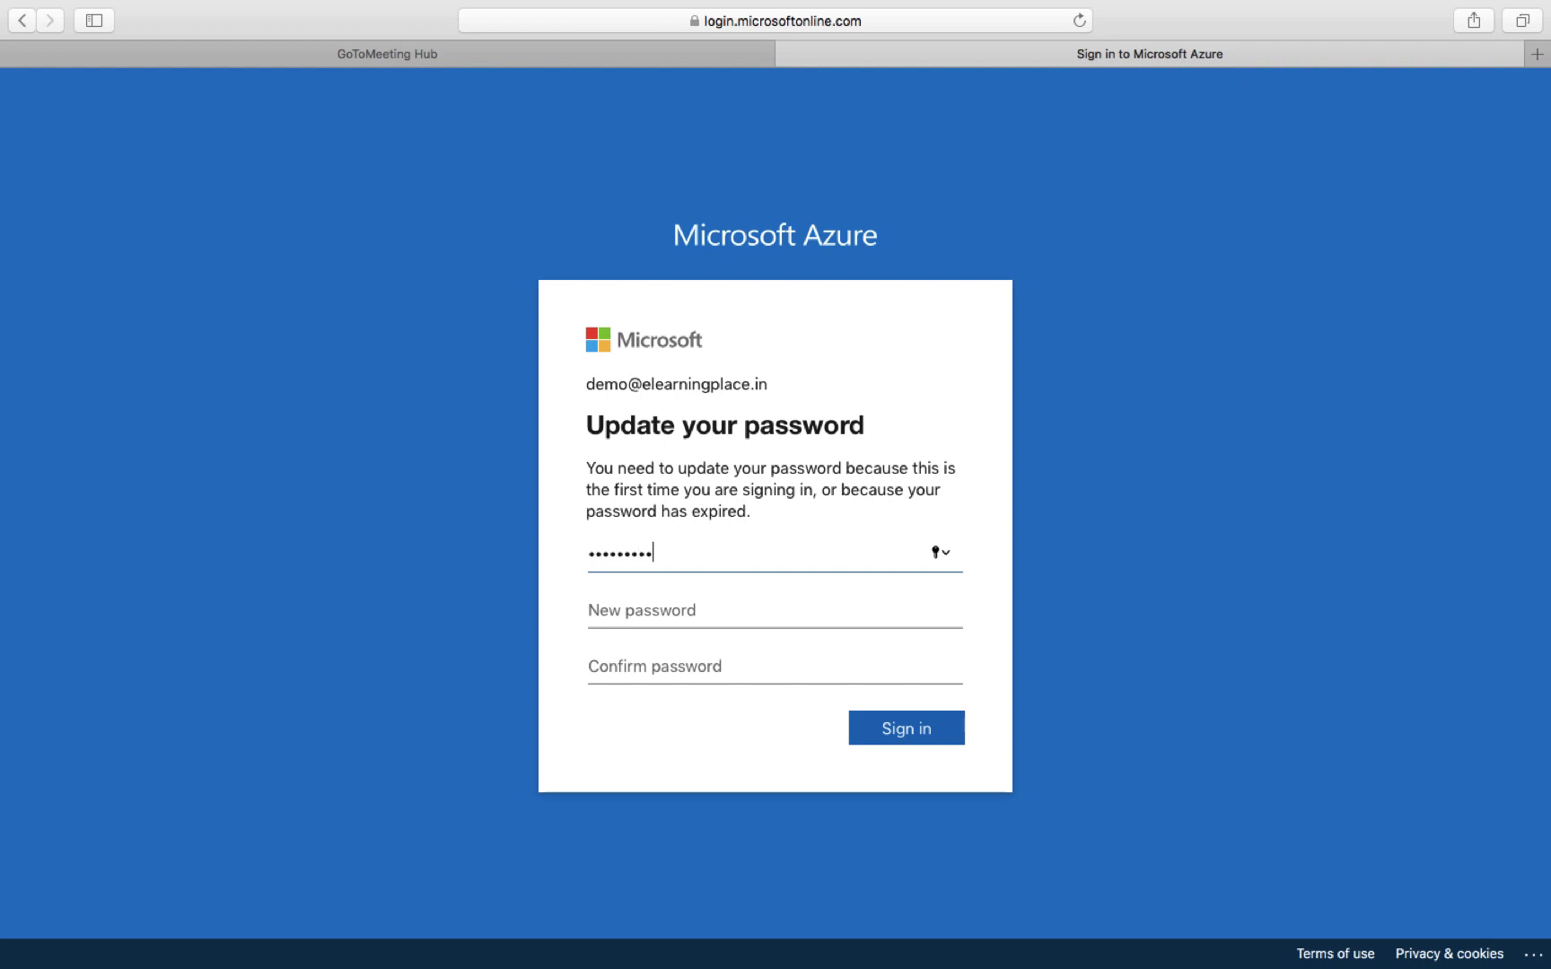
left_click(642, 610)
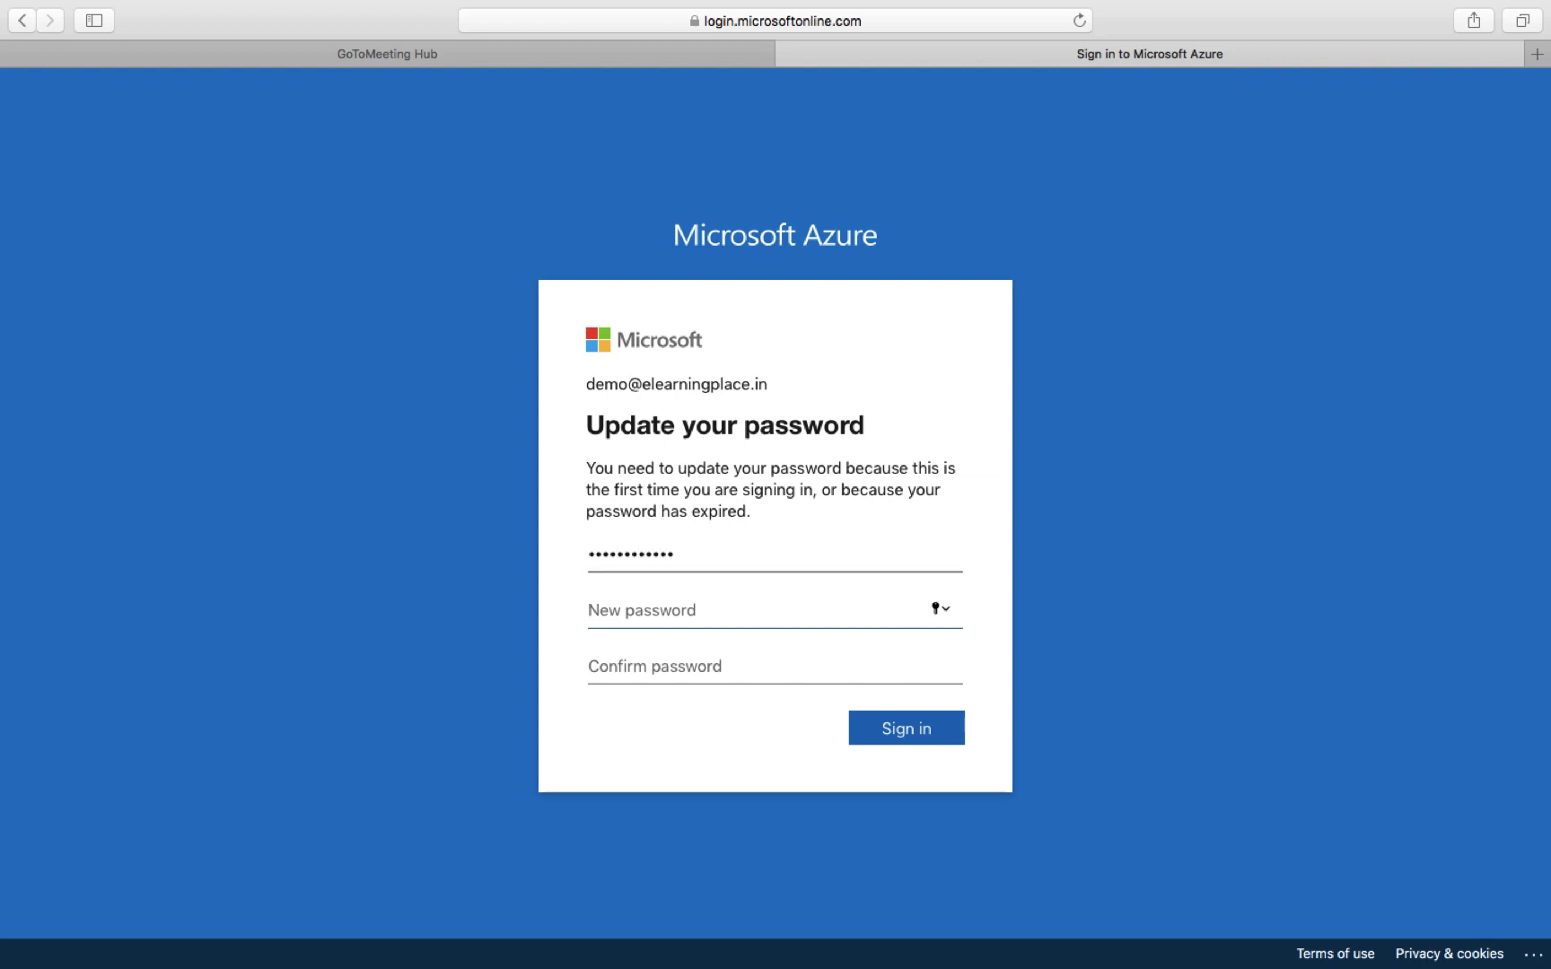
type("•••••")
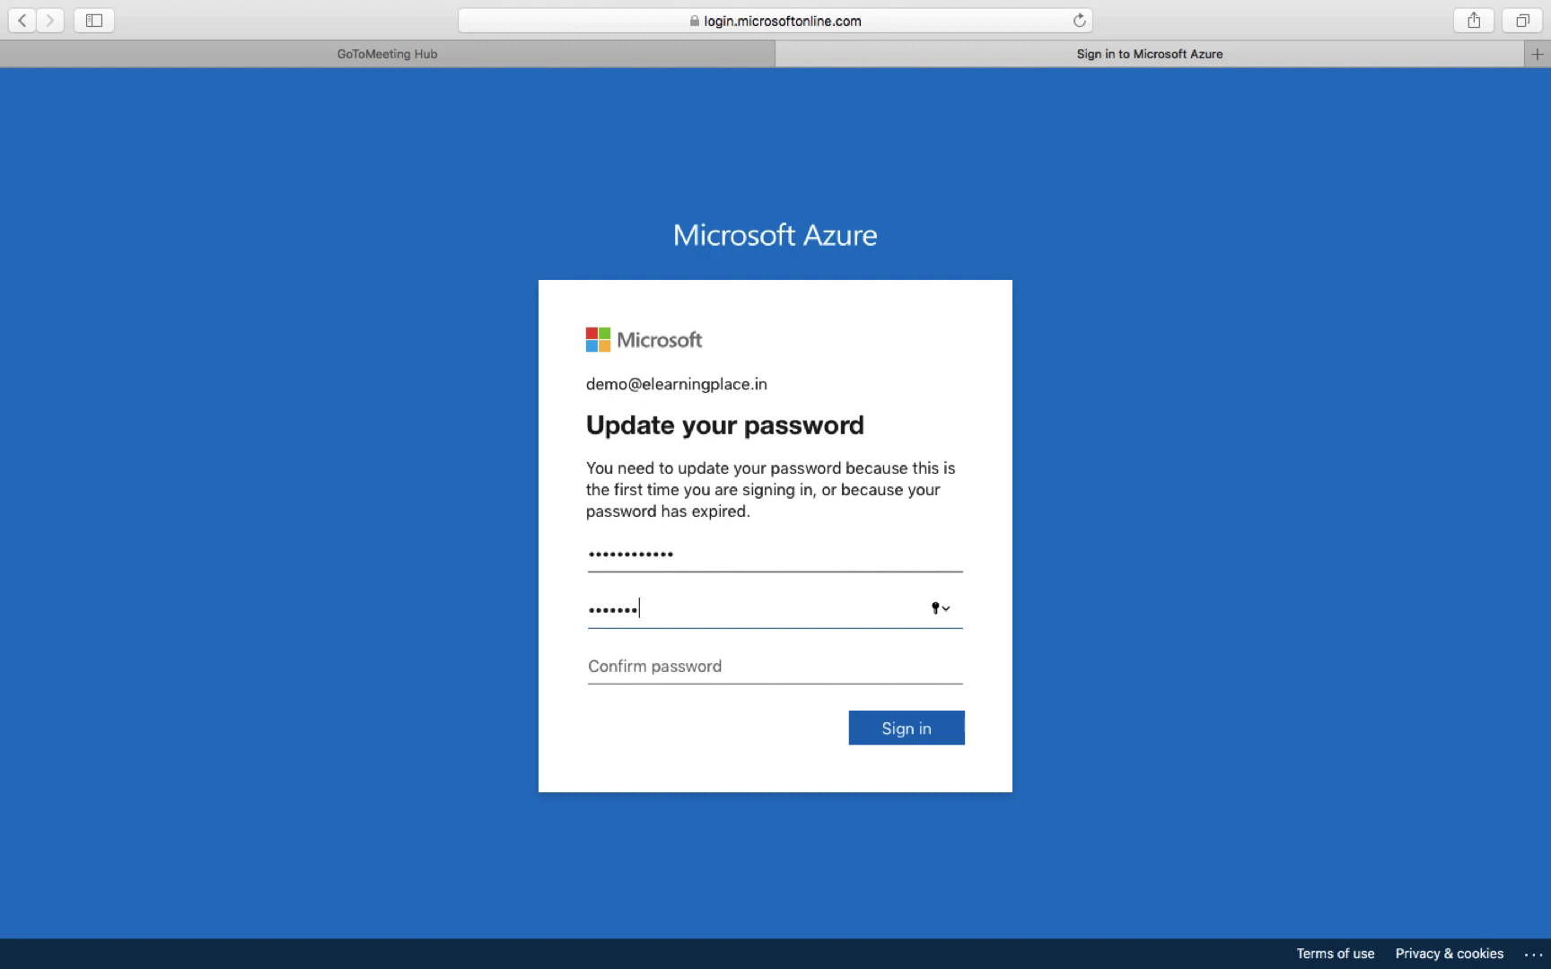
type("••••••••")
left_click(642, 666)
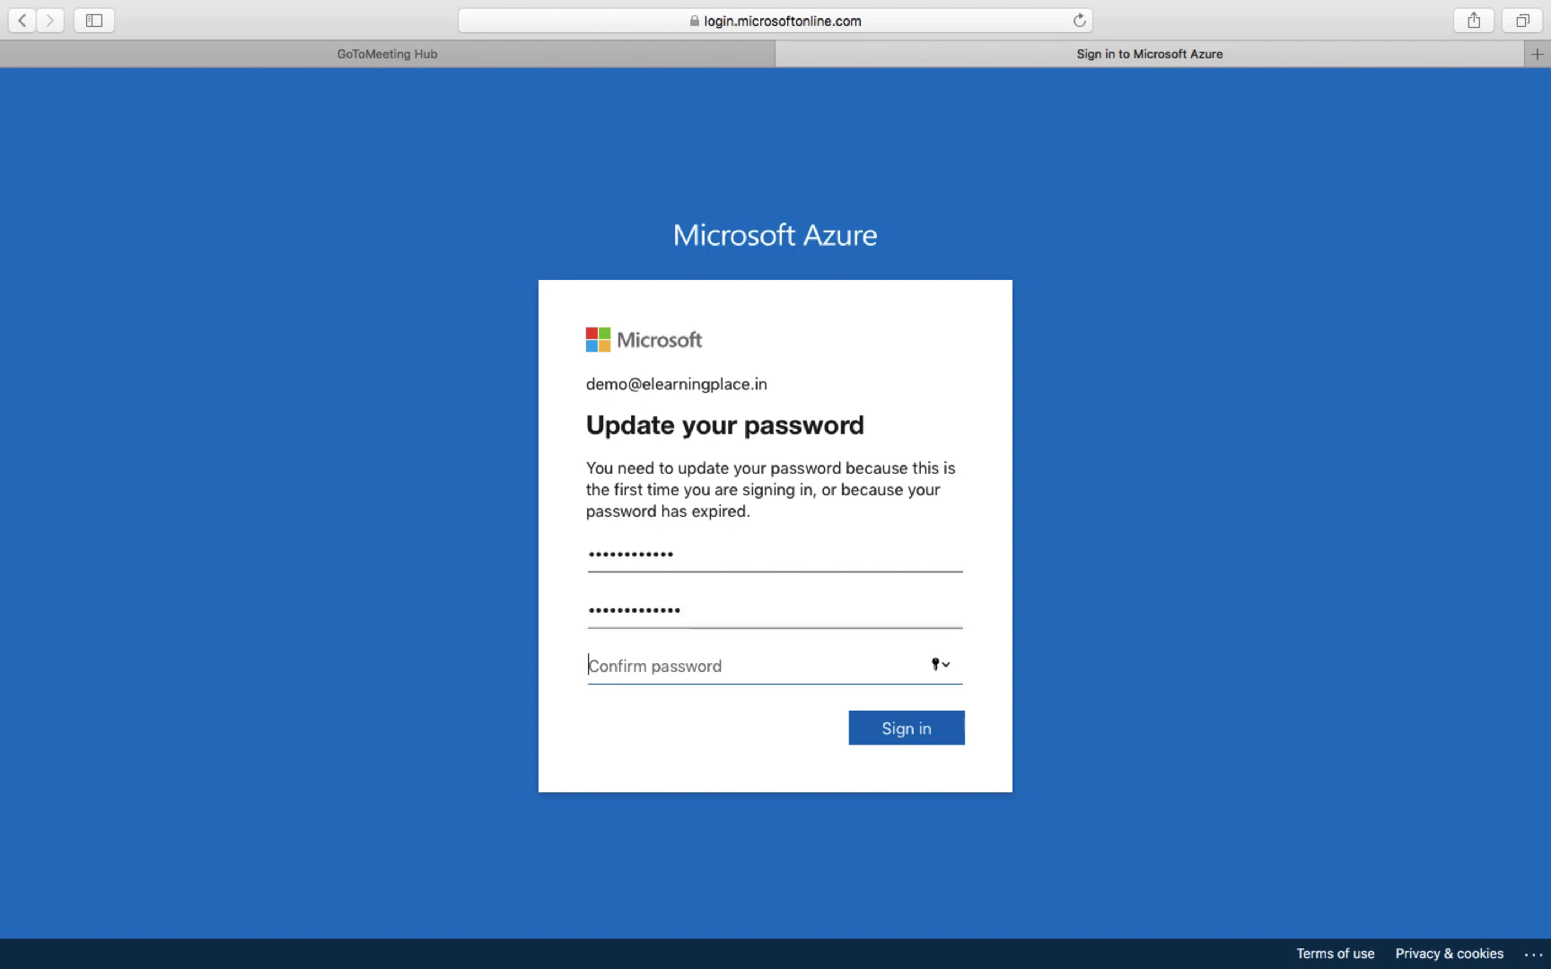
type("•••••••••")
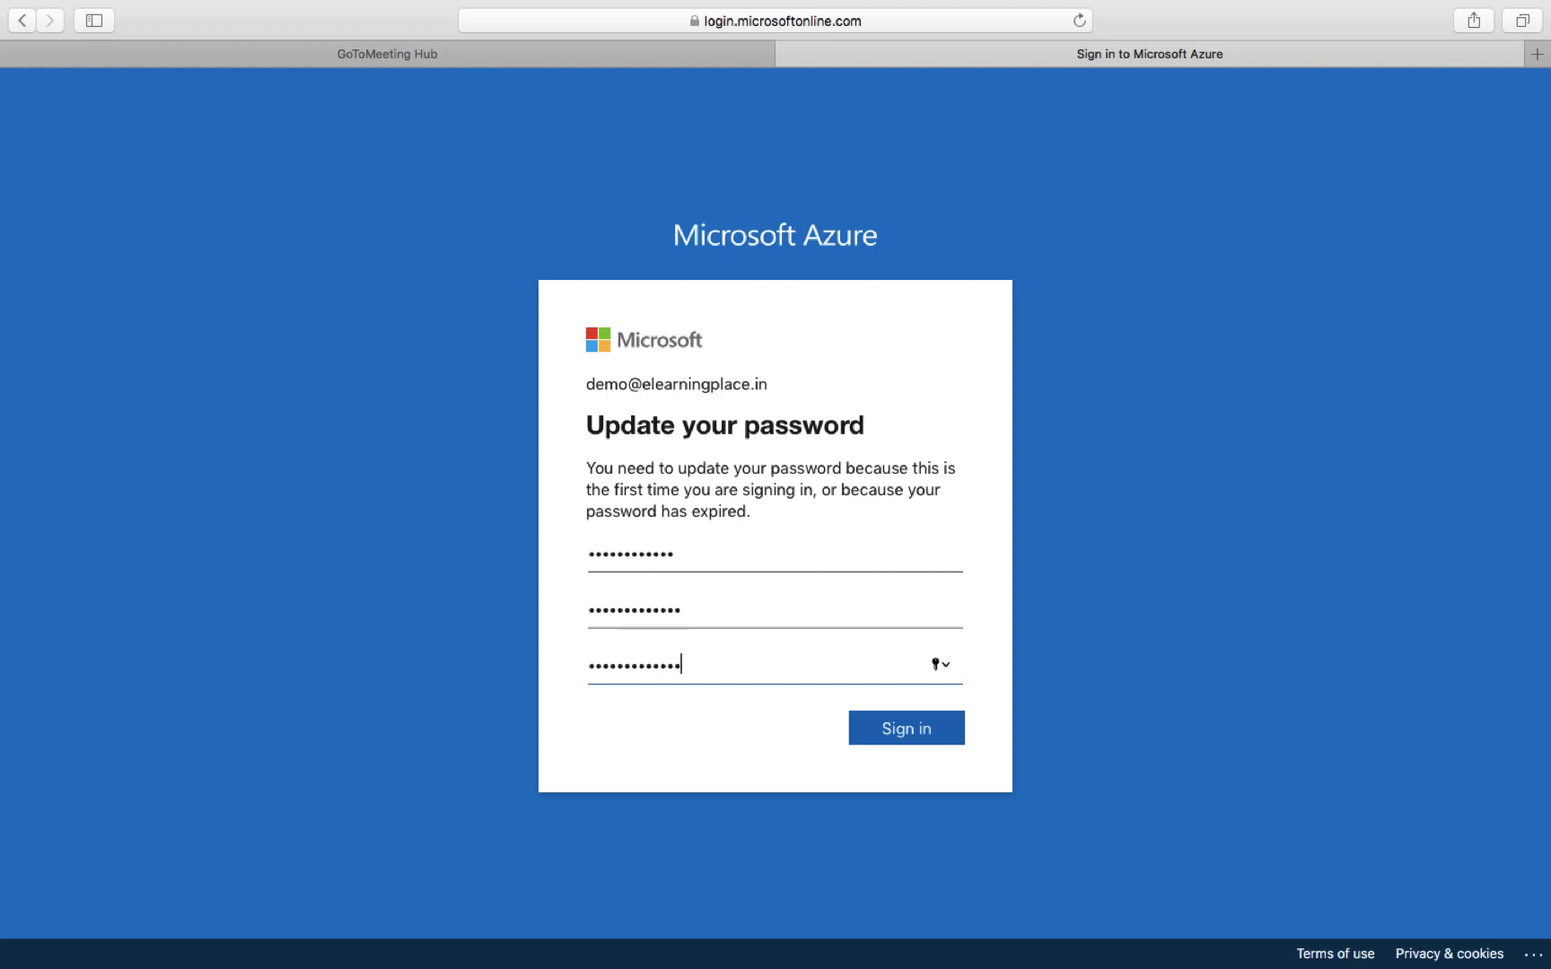
left_click(906, 732)
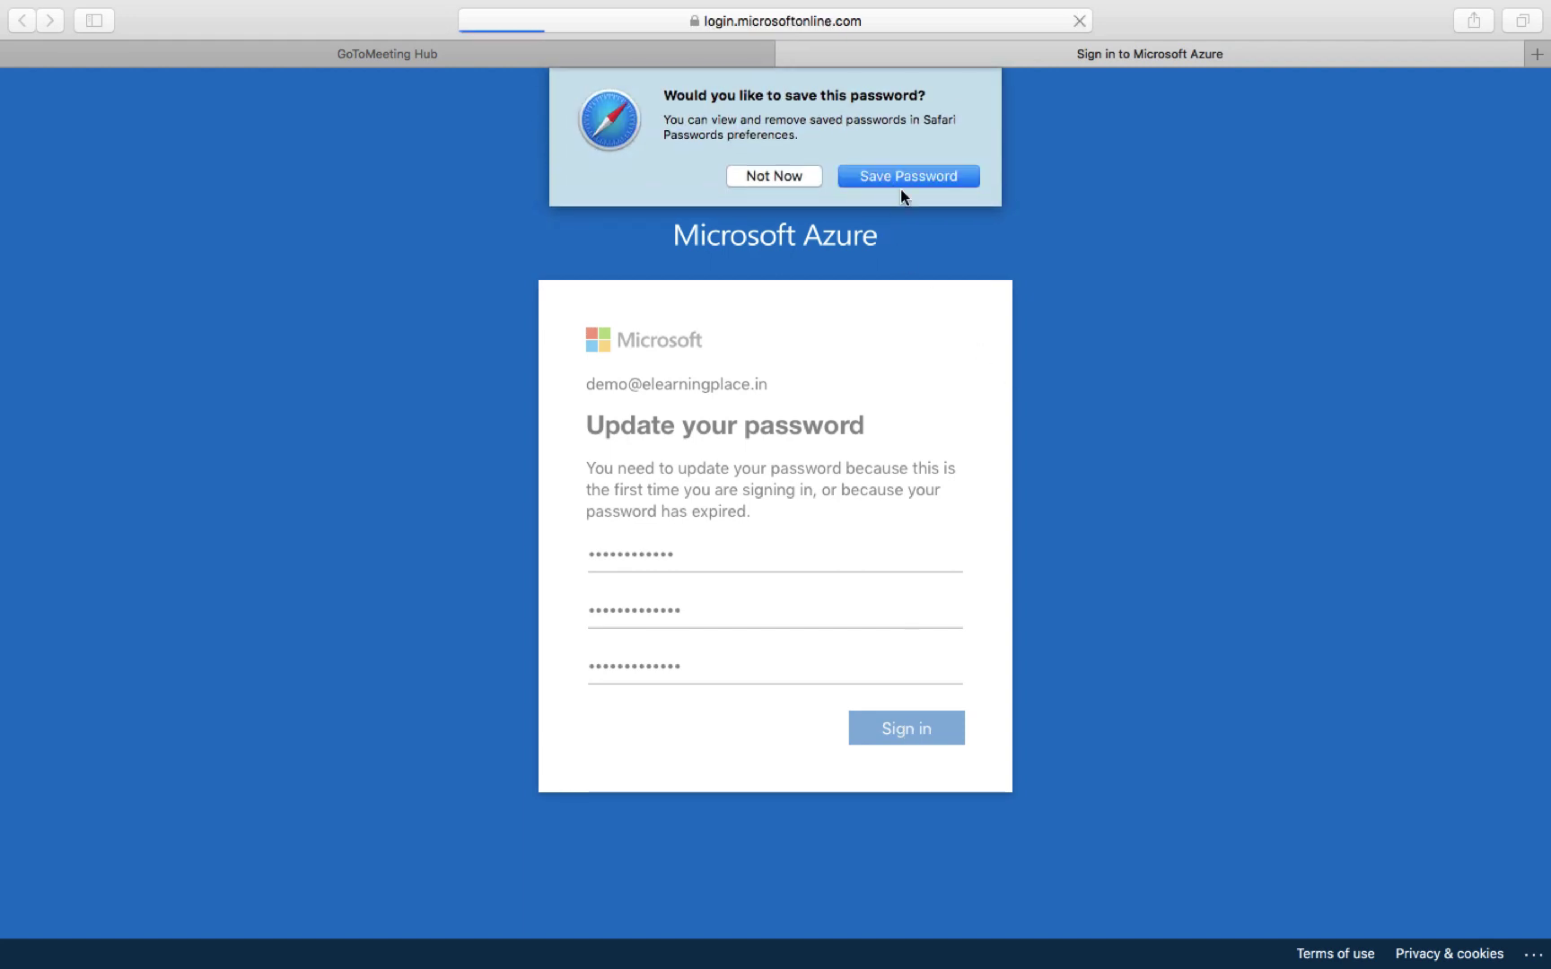
left_click(901, 177)
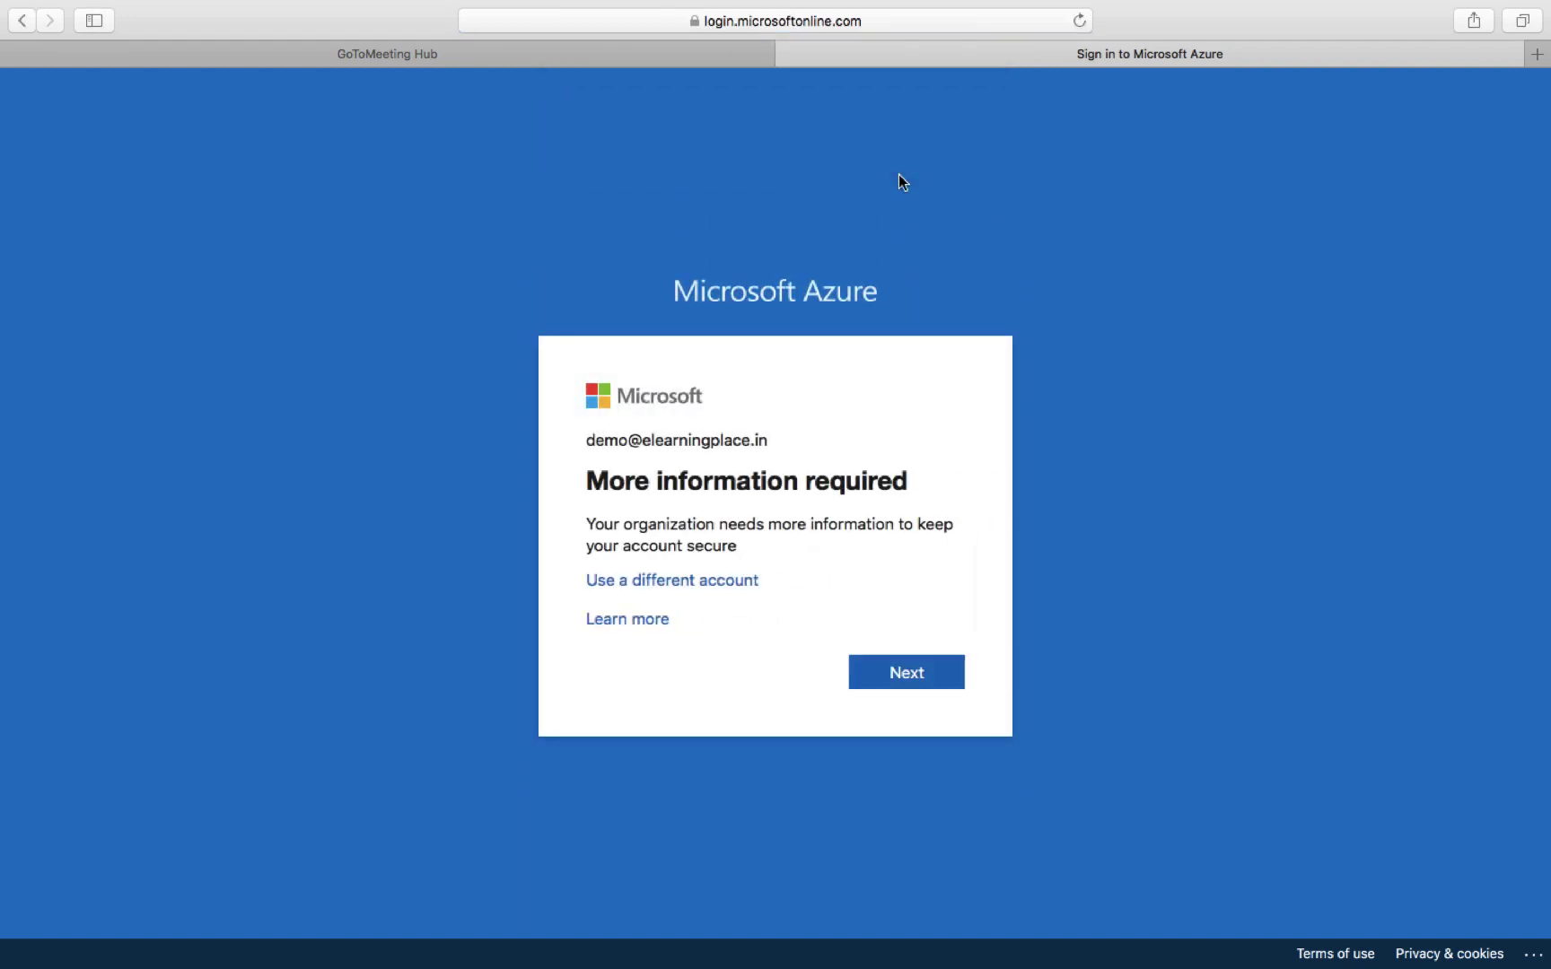
Continue past 'More information required', then switch to the Azure demo user profile
left_click(905, 682)
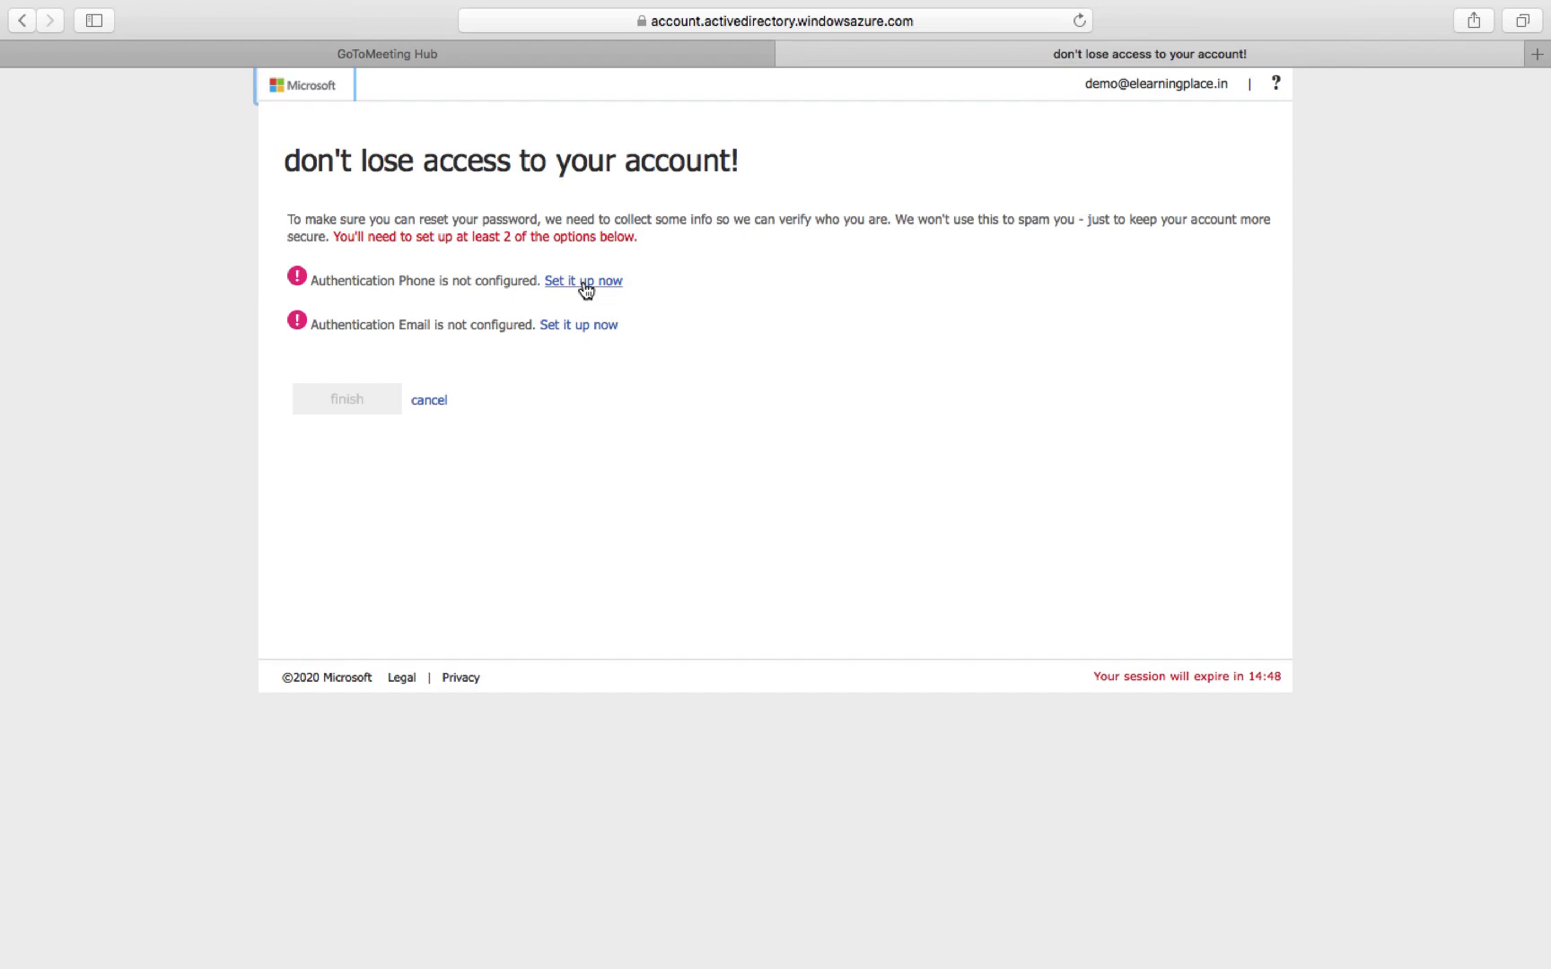
key("ctrl+Right")
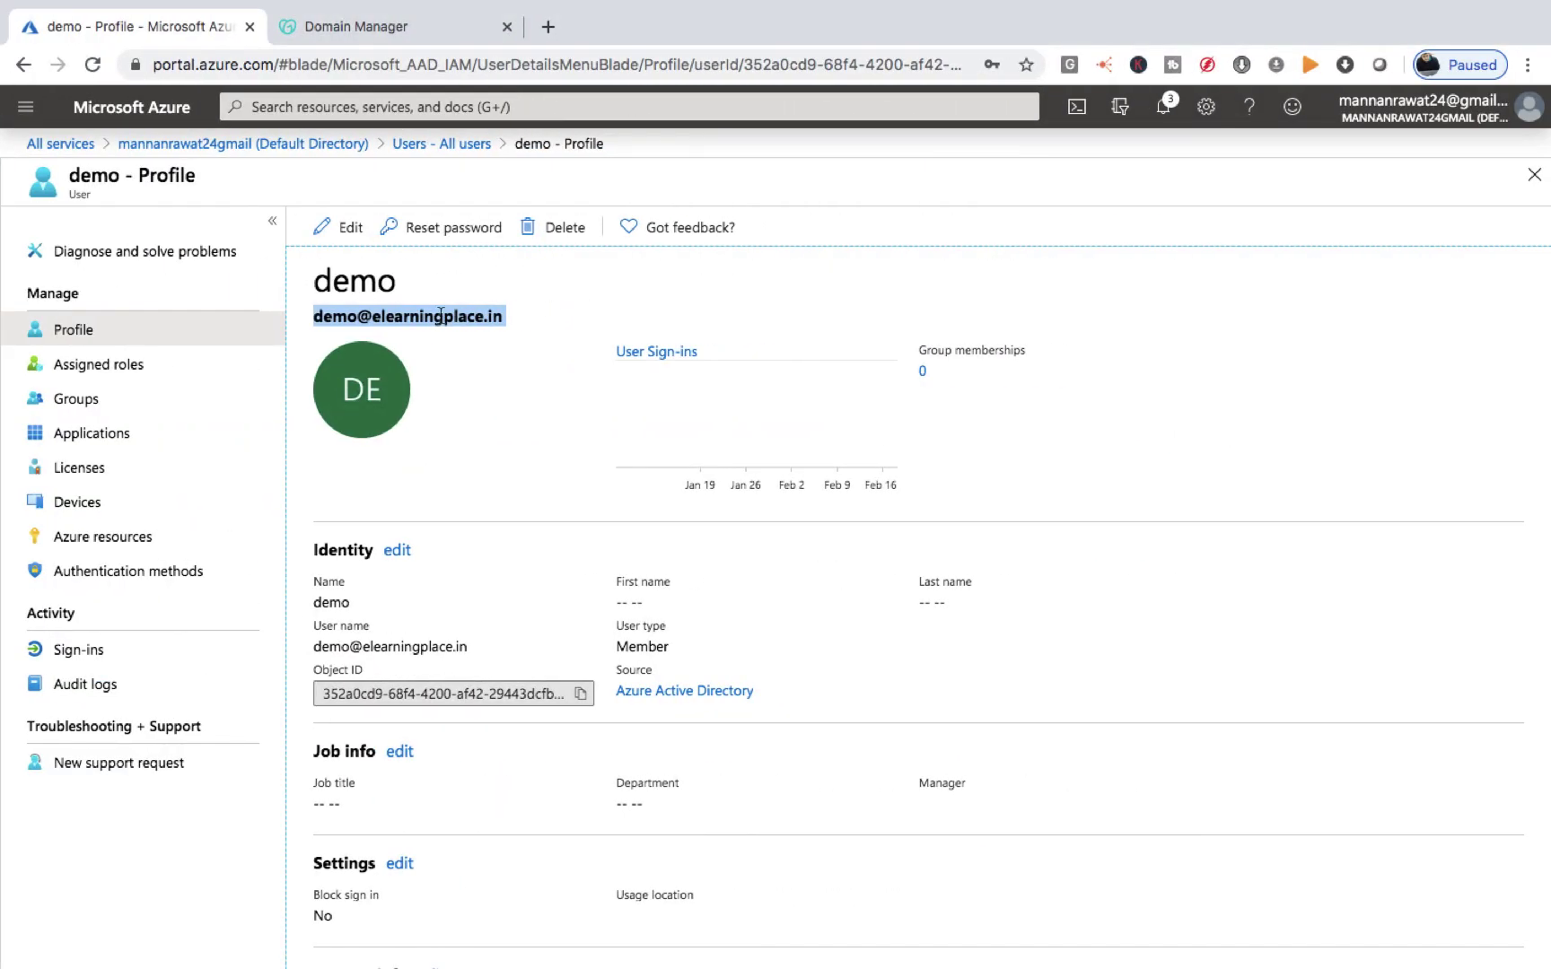
Switch to the Windows VM desktop and reopen the Start menu
key("ctrl+Right")
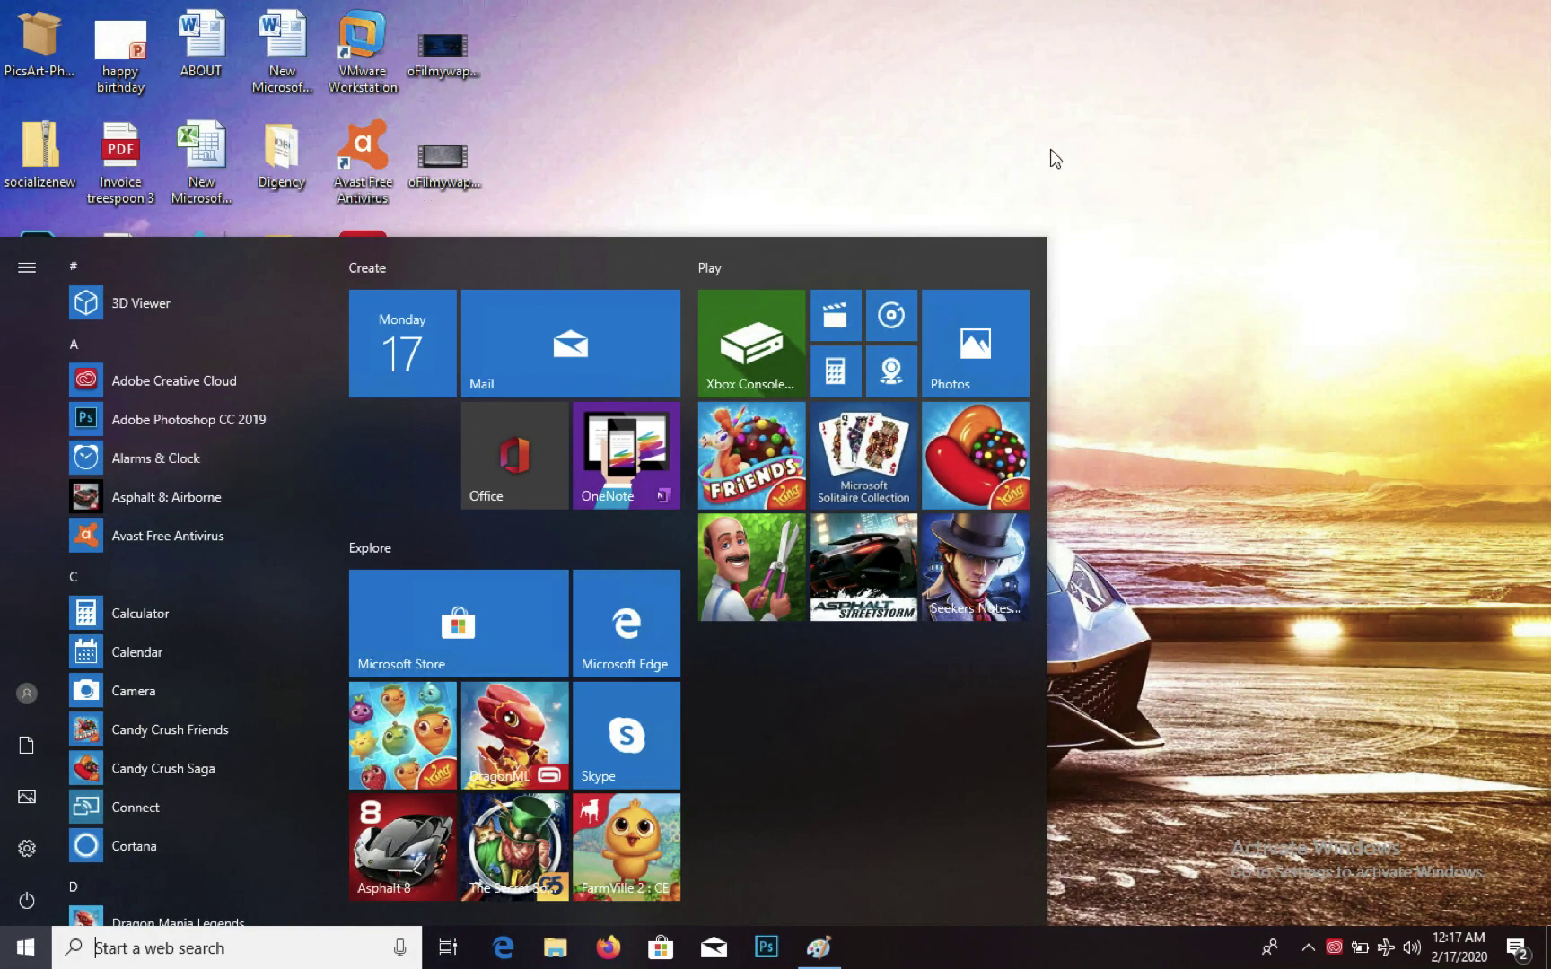
left_click(1189, 166)
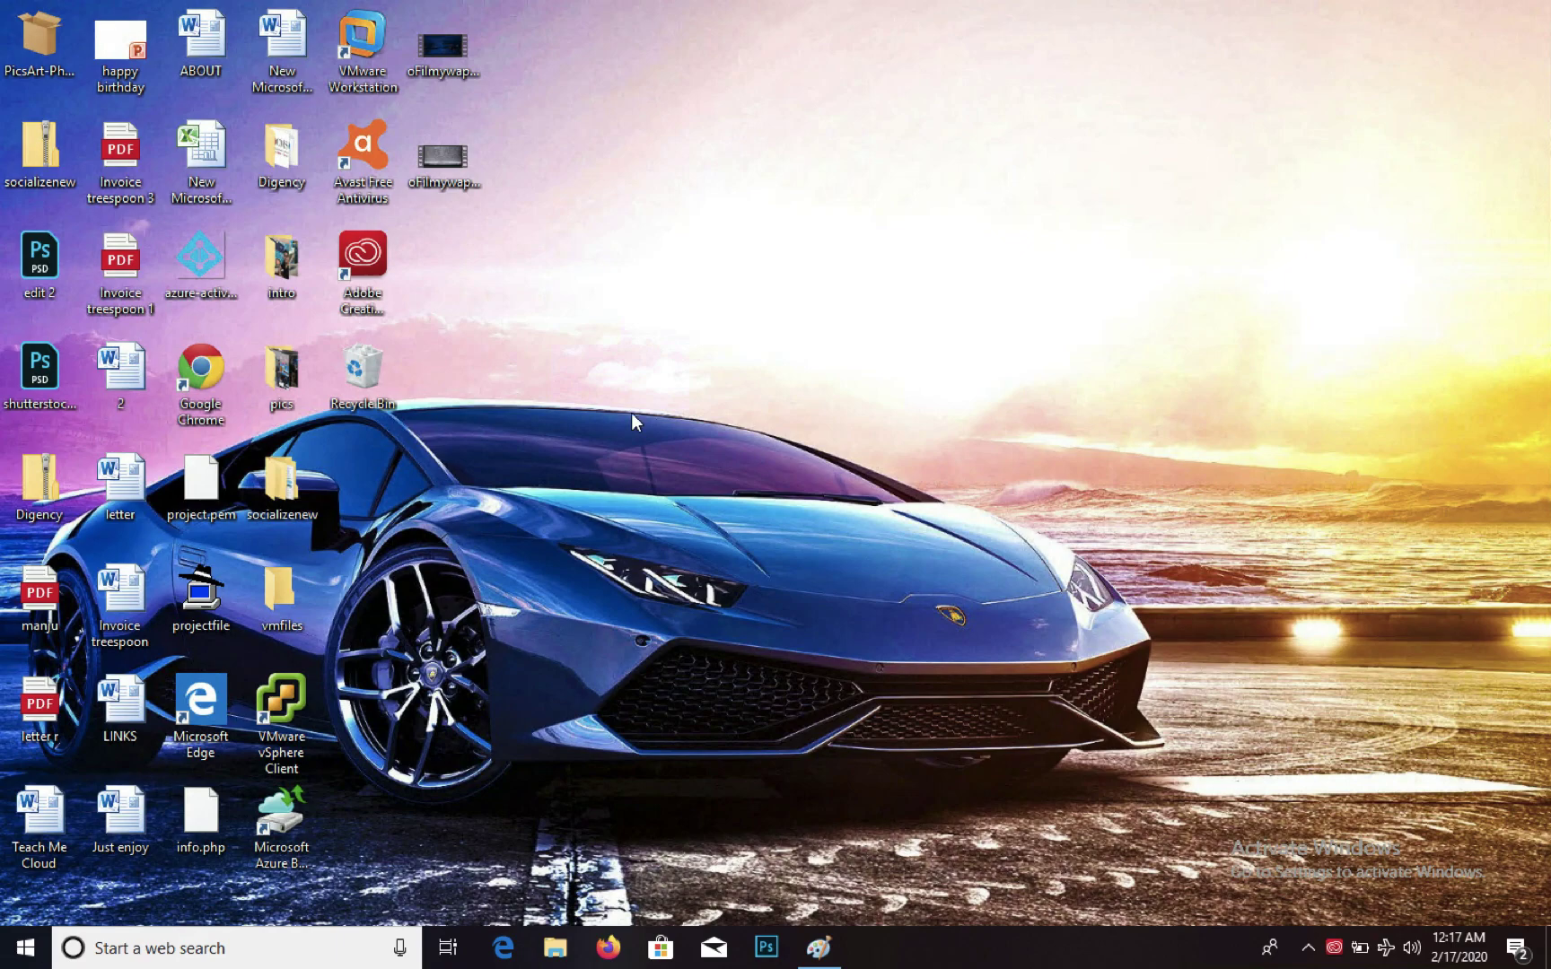
key("ctrl+Left")
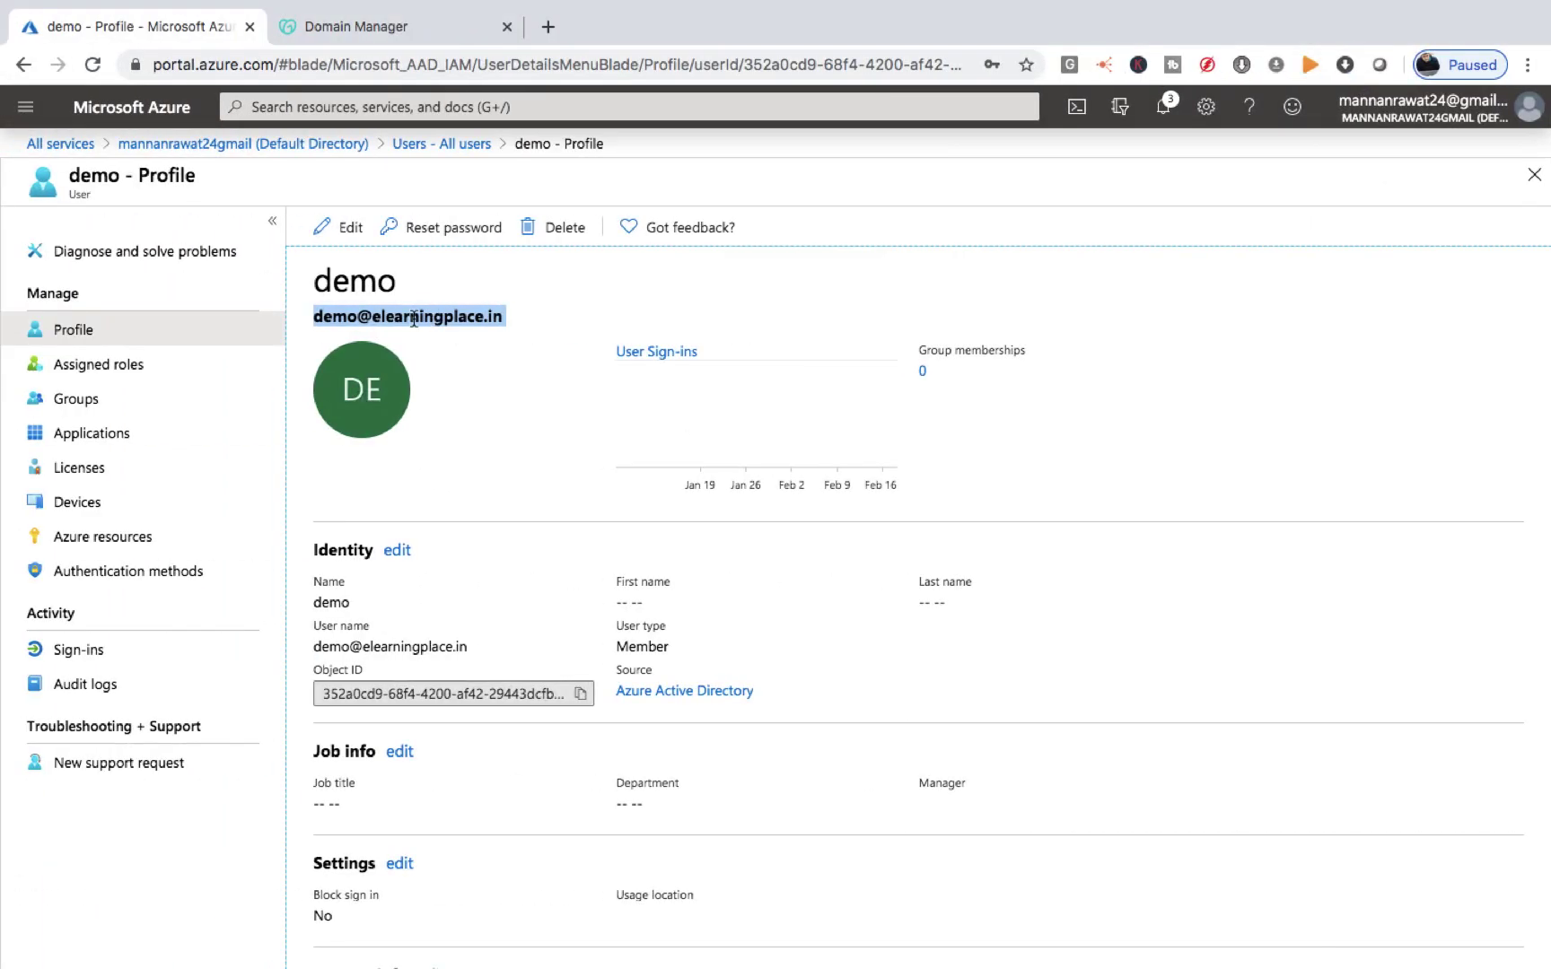
key("ctrl+Right")
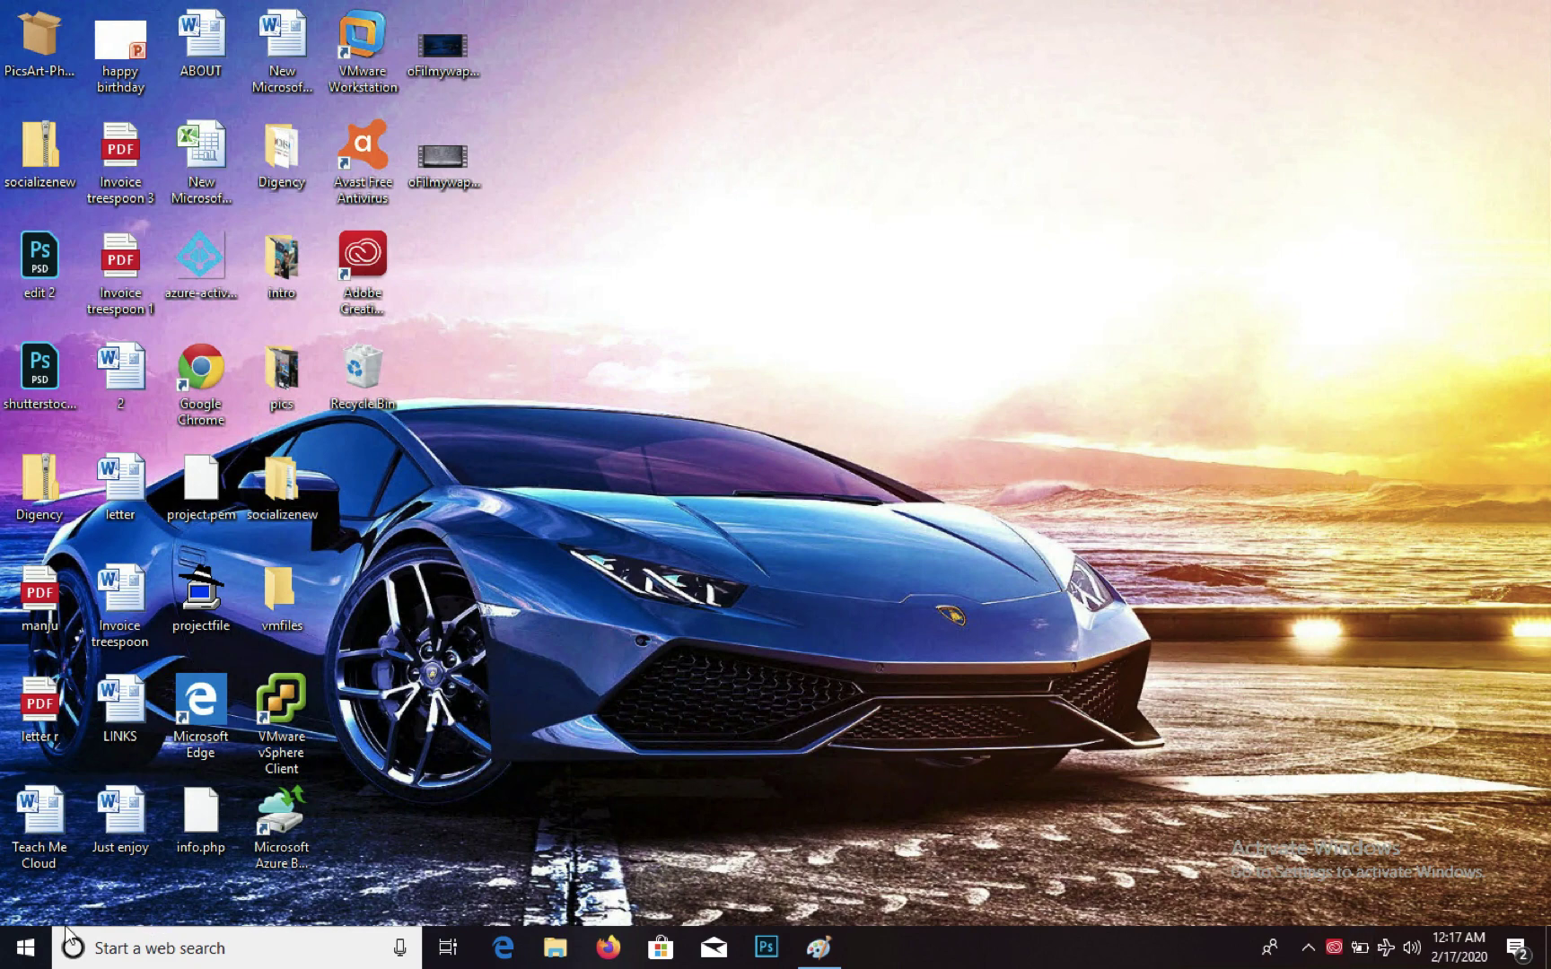
left_click(24, 950)
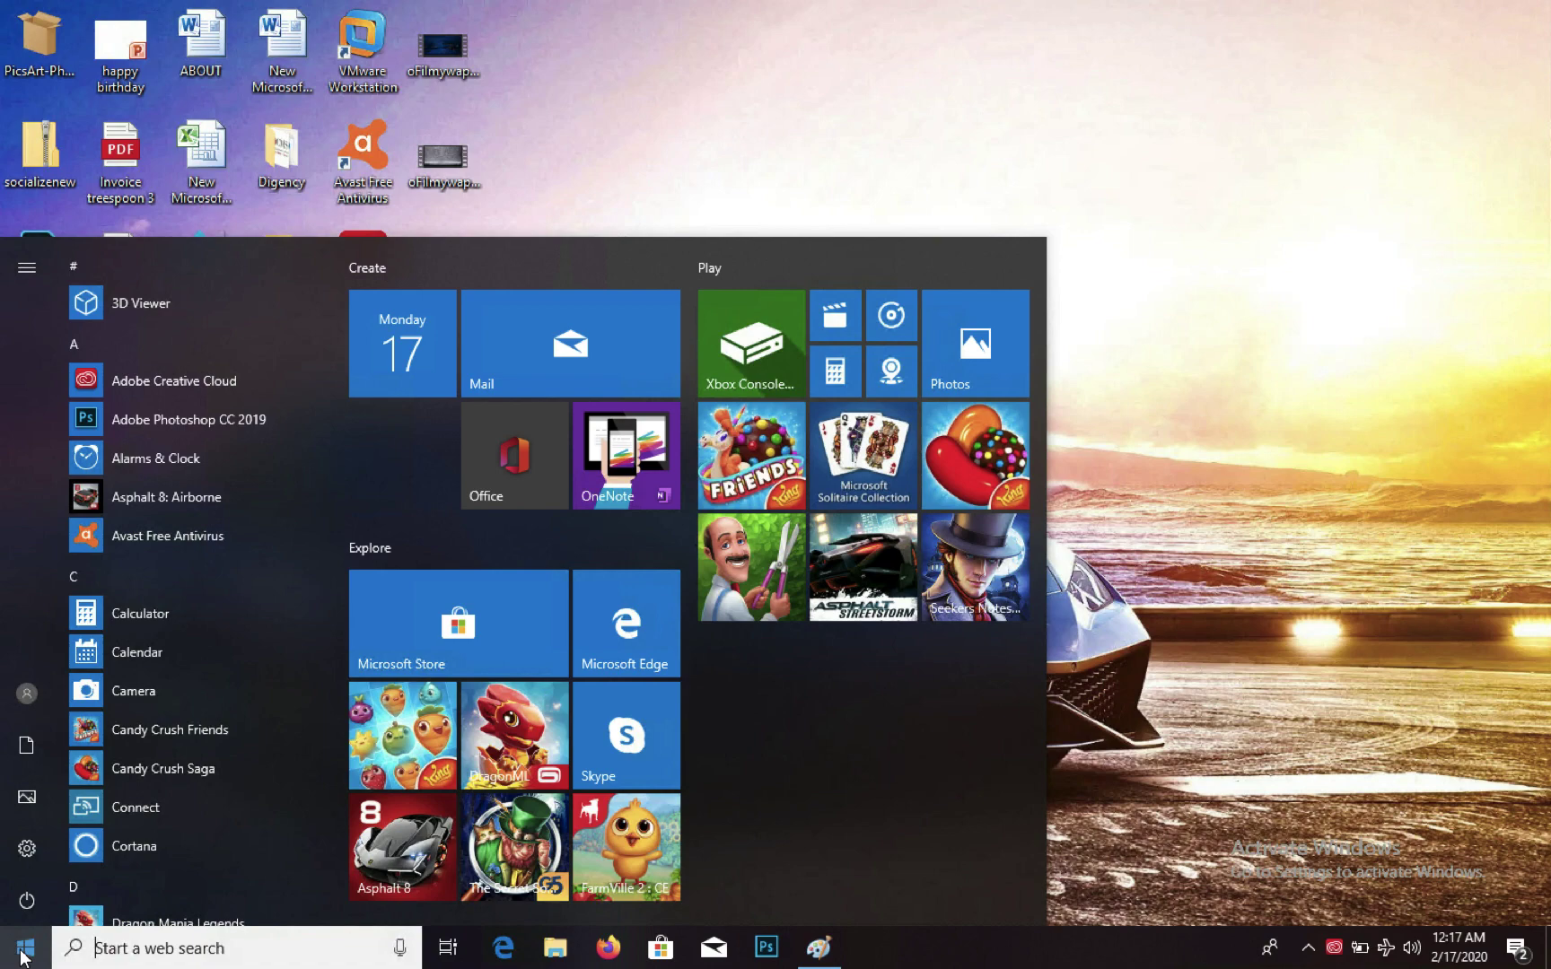
Go to Settings > Accounts > Access work or school
left_click(27, 848)
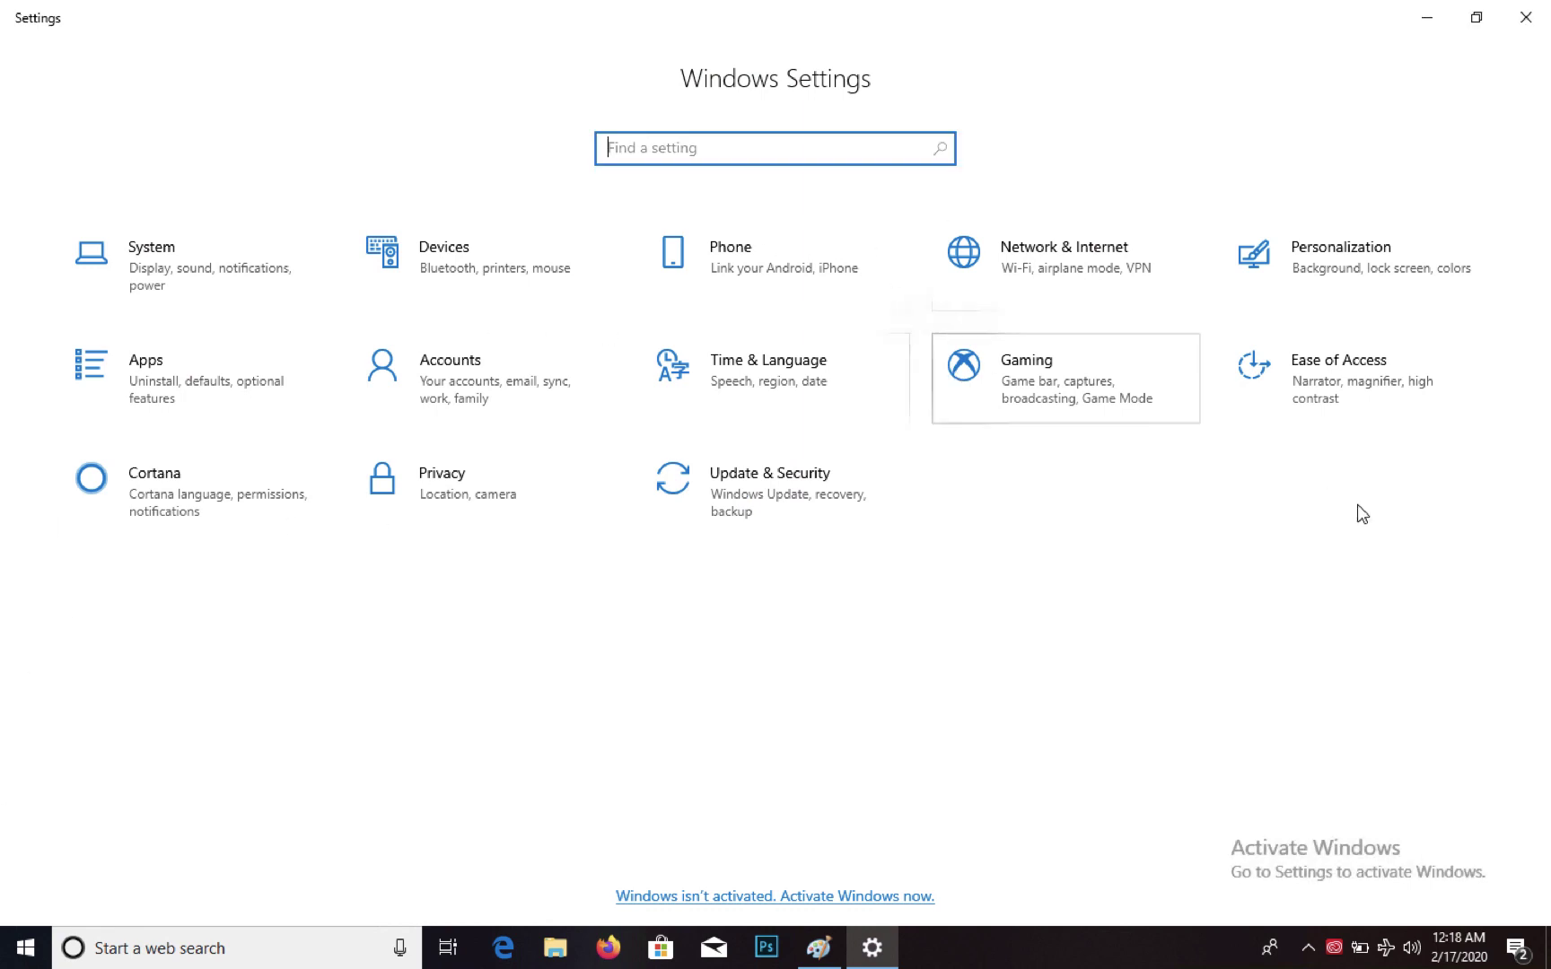
left_click(427, 372)
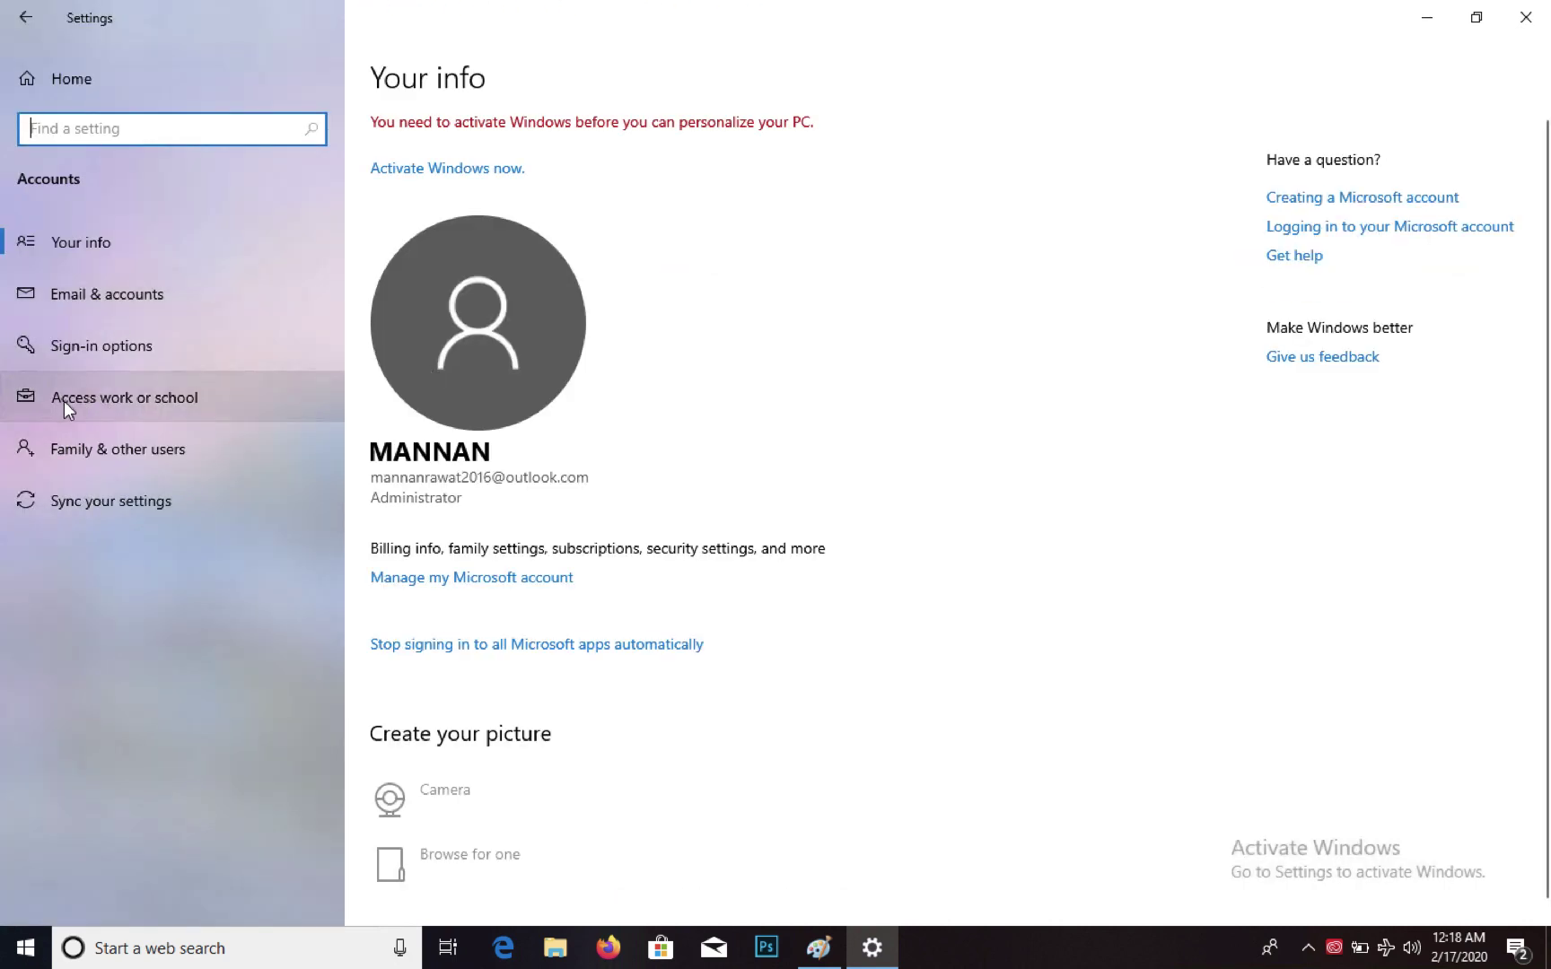
left_click(122, 397)
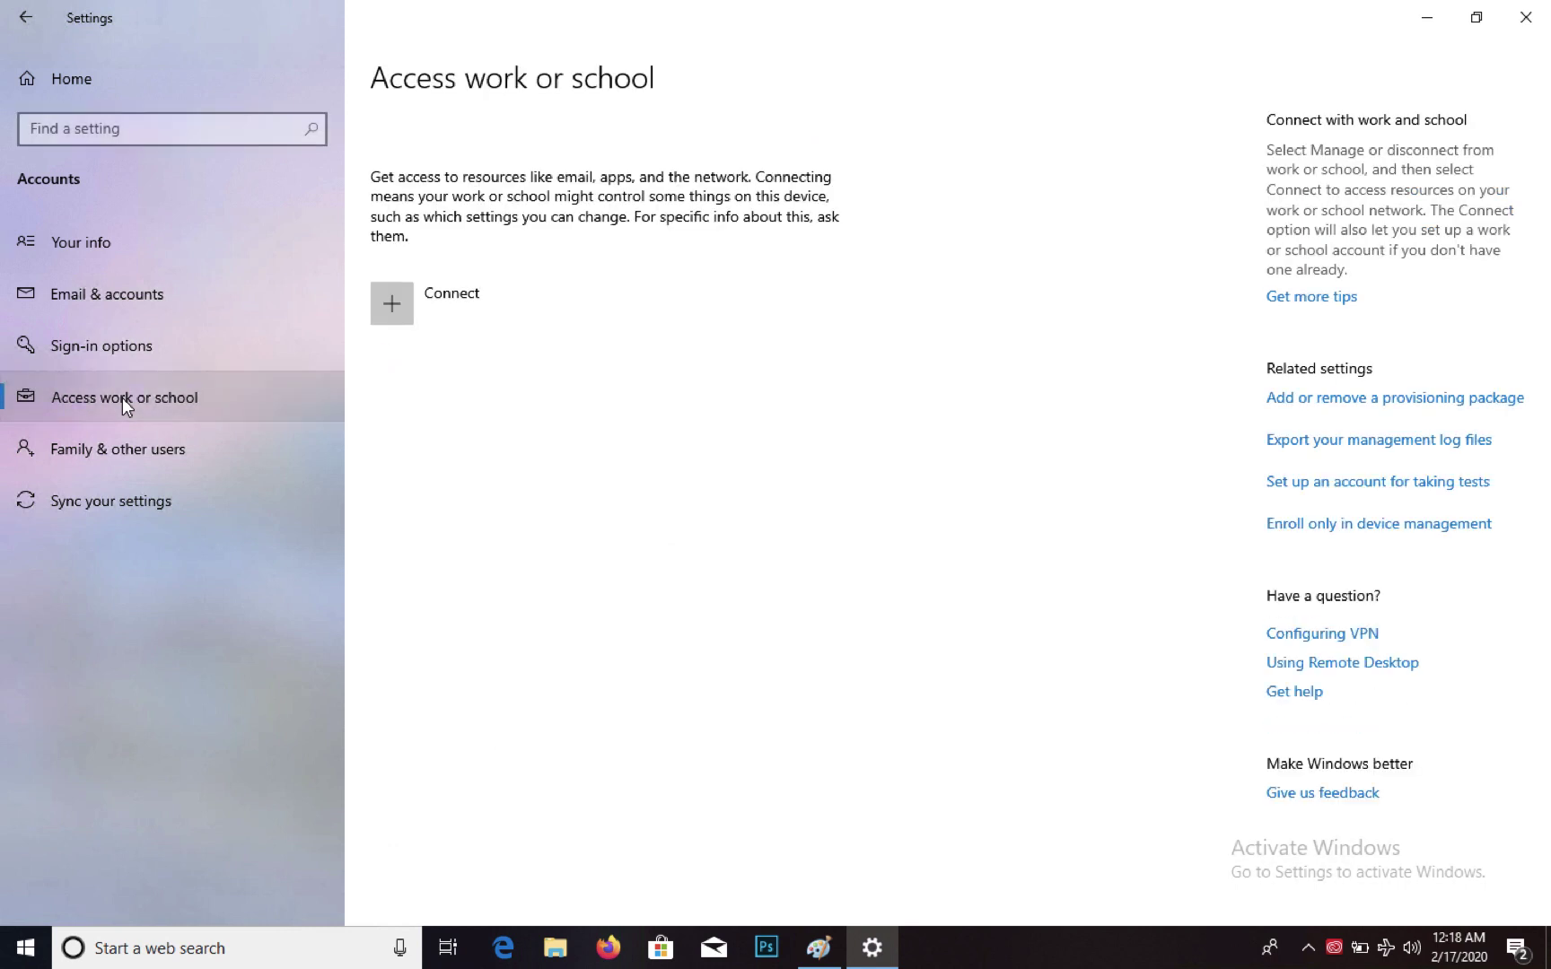
left_click(431, 285)
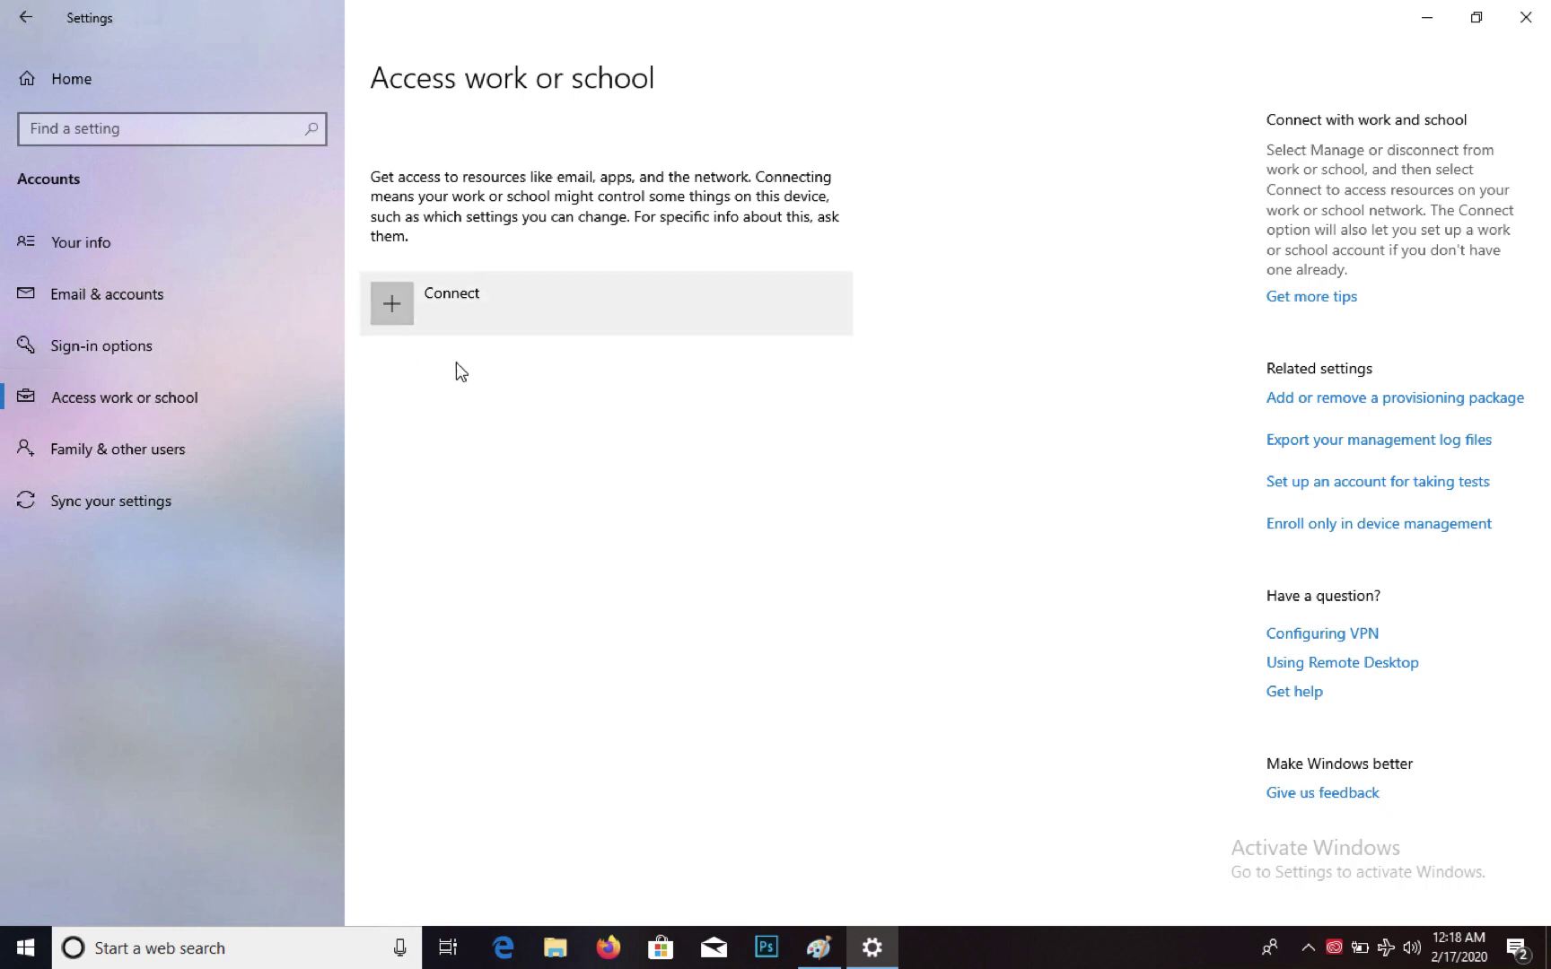
Start connecting a work or school account and enter the demo user's work e-mail address
left_click(393, 316)
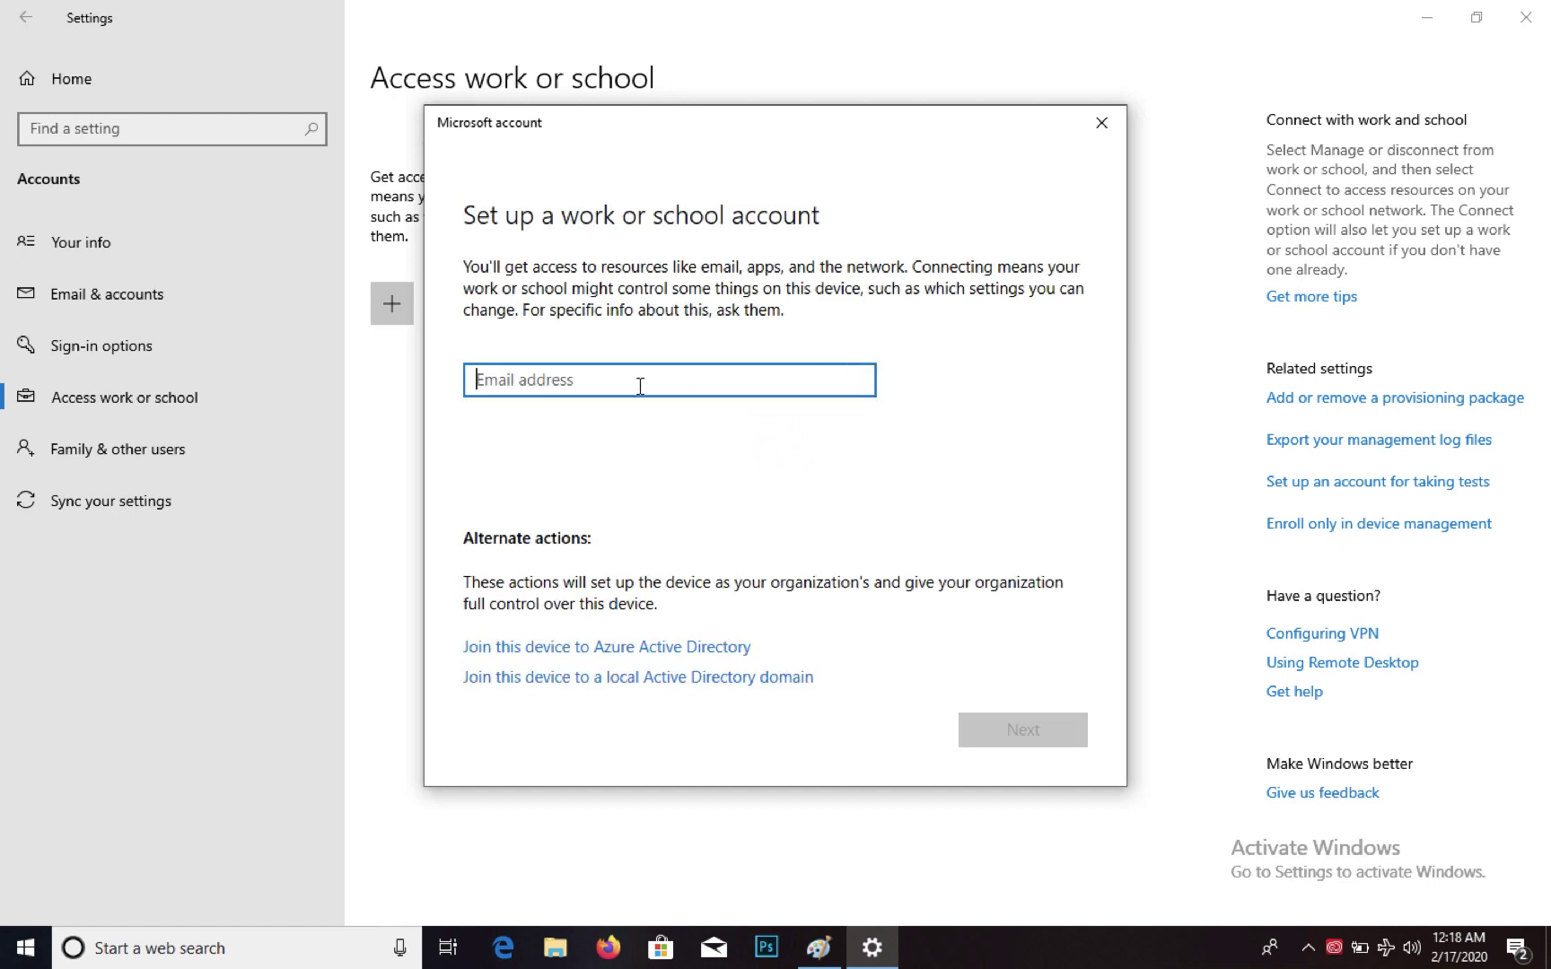
key("super+v")
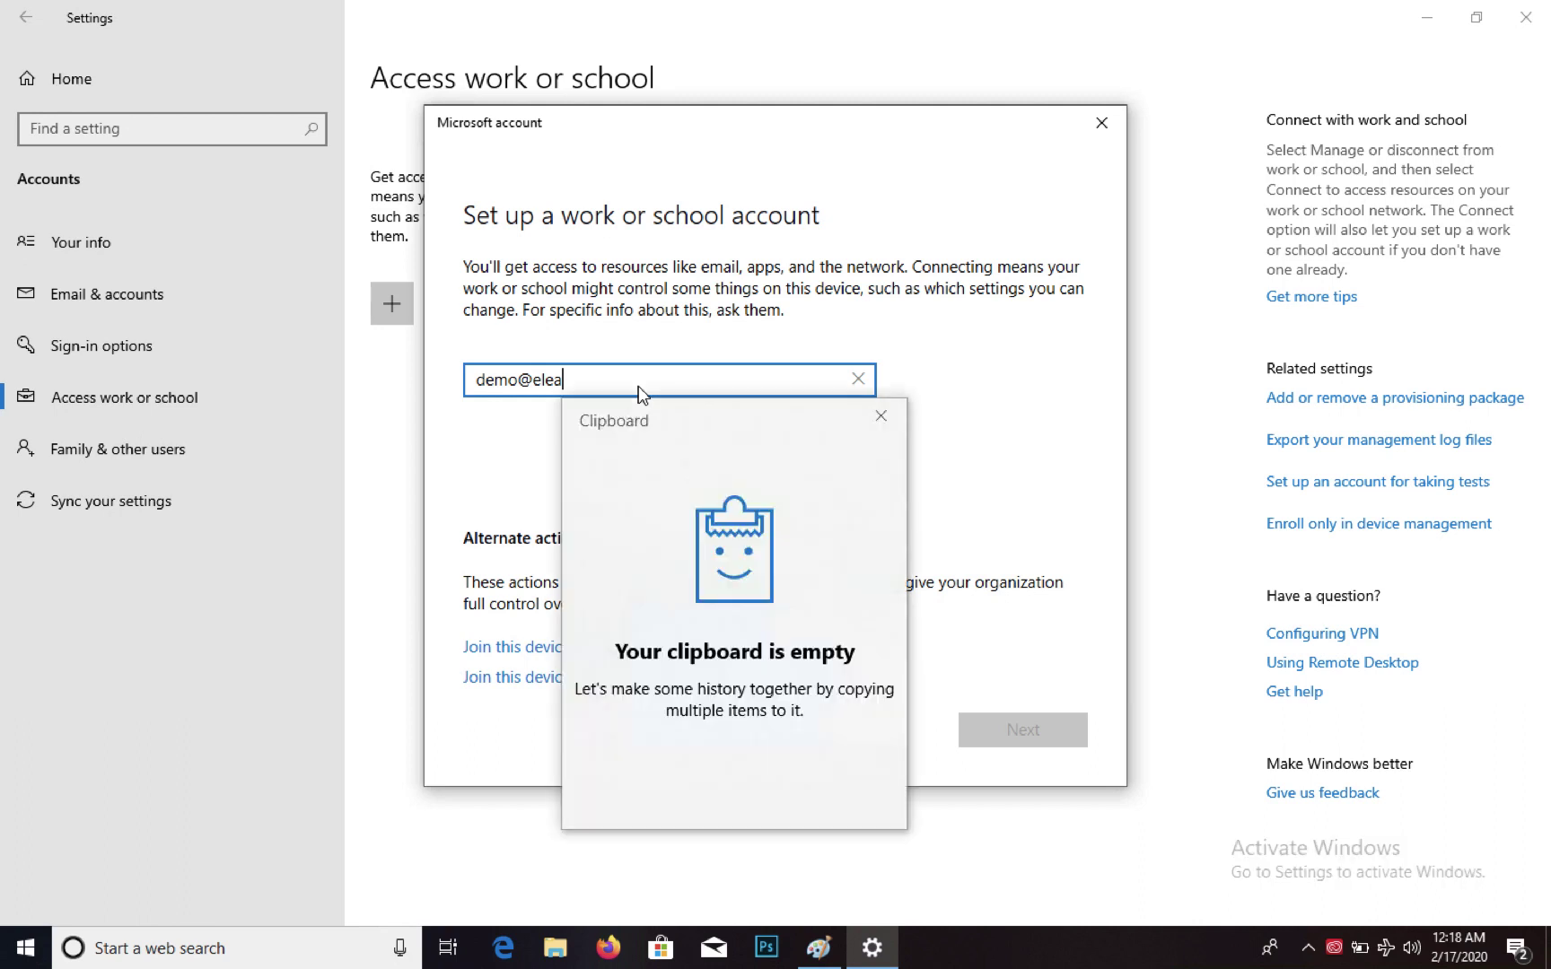
left_click(646, 385)
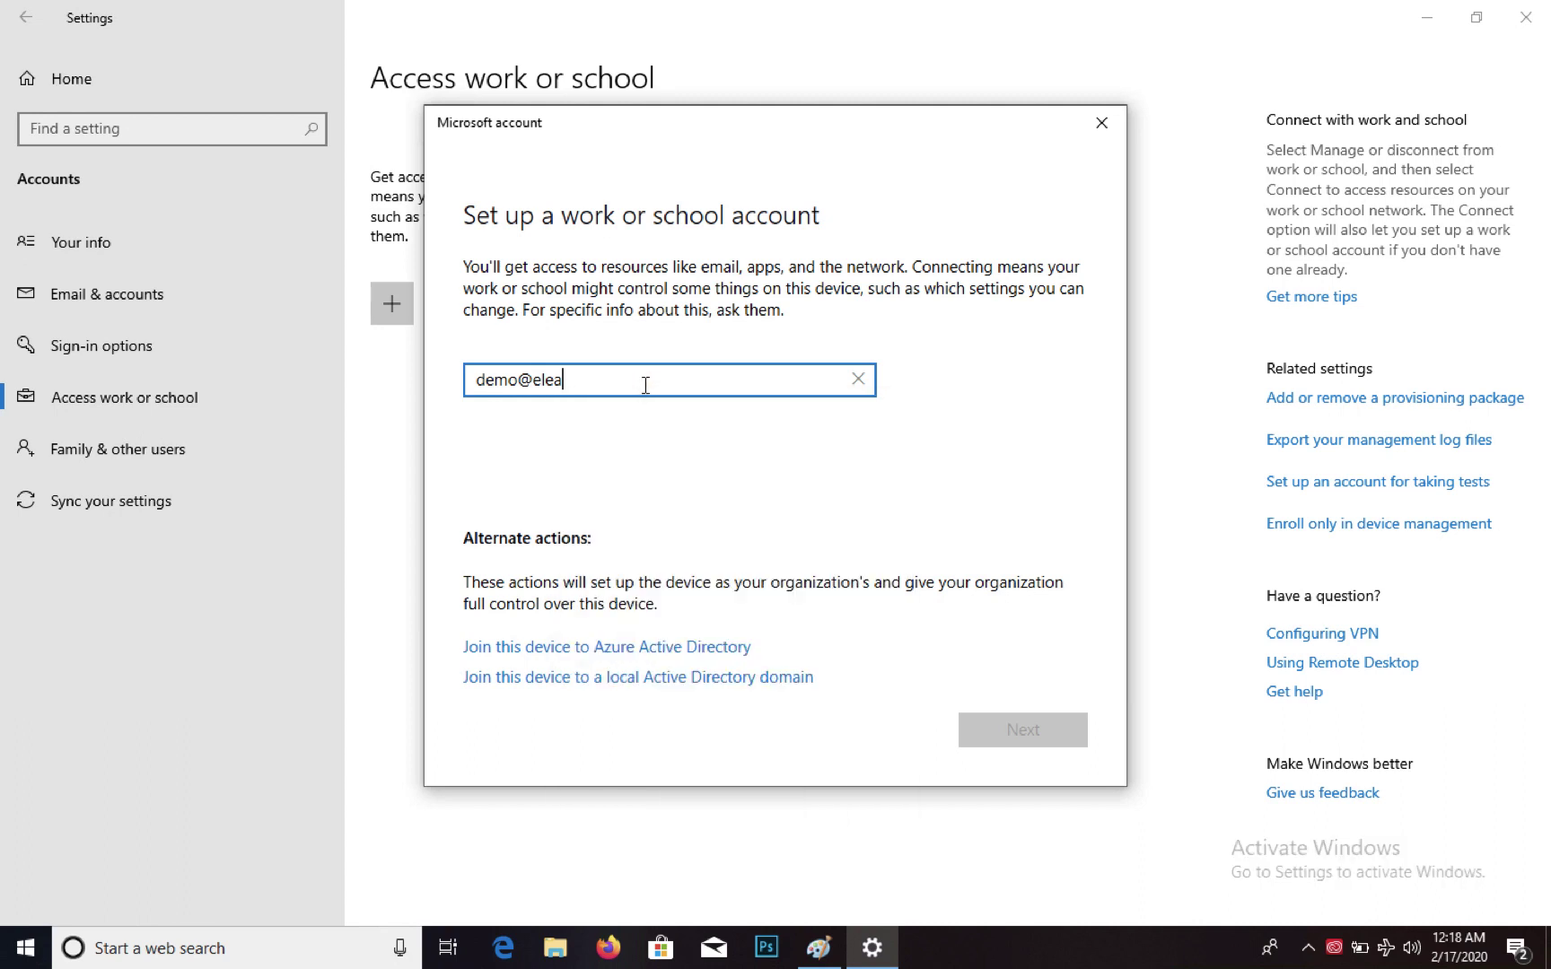
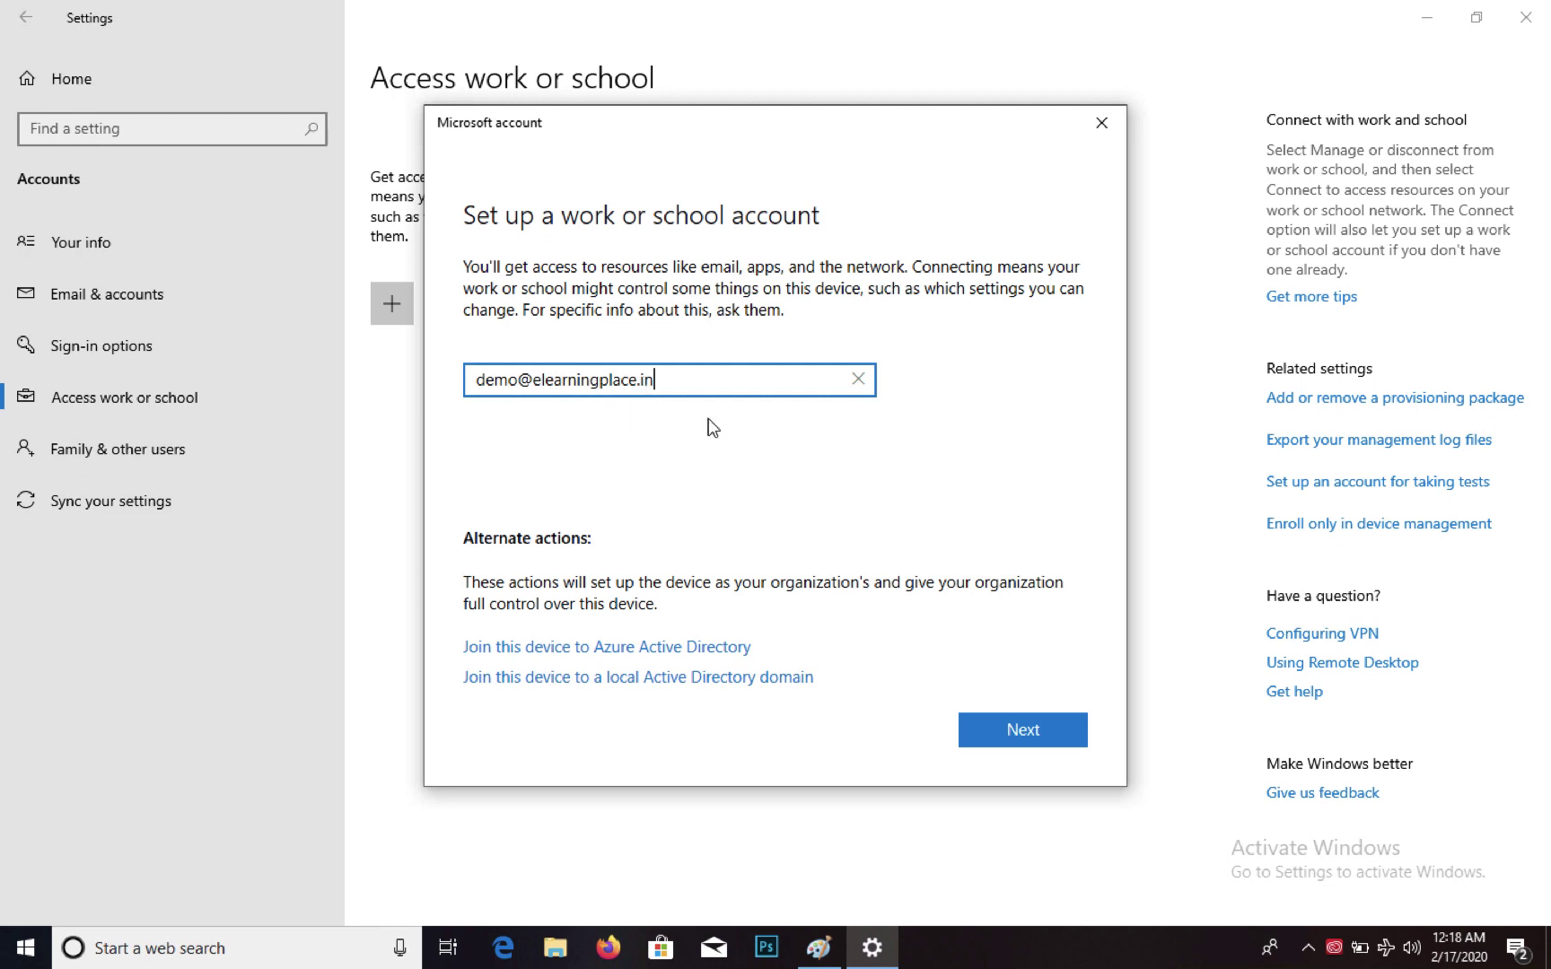
key("ctrl+Left")
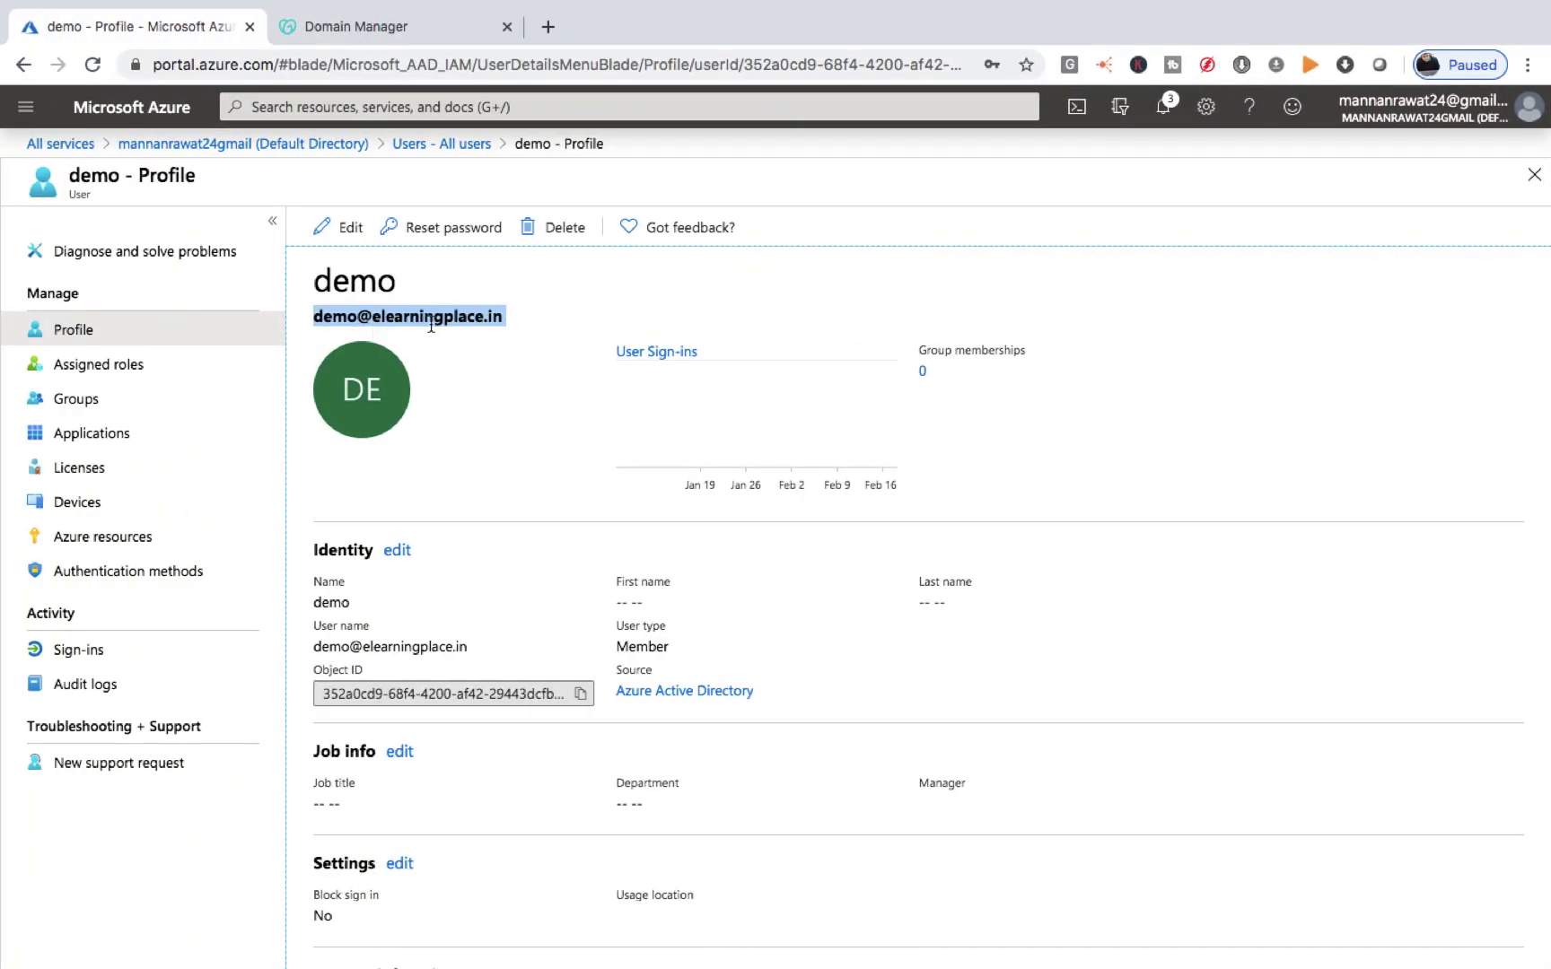
key("ctrl+Right")
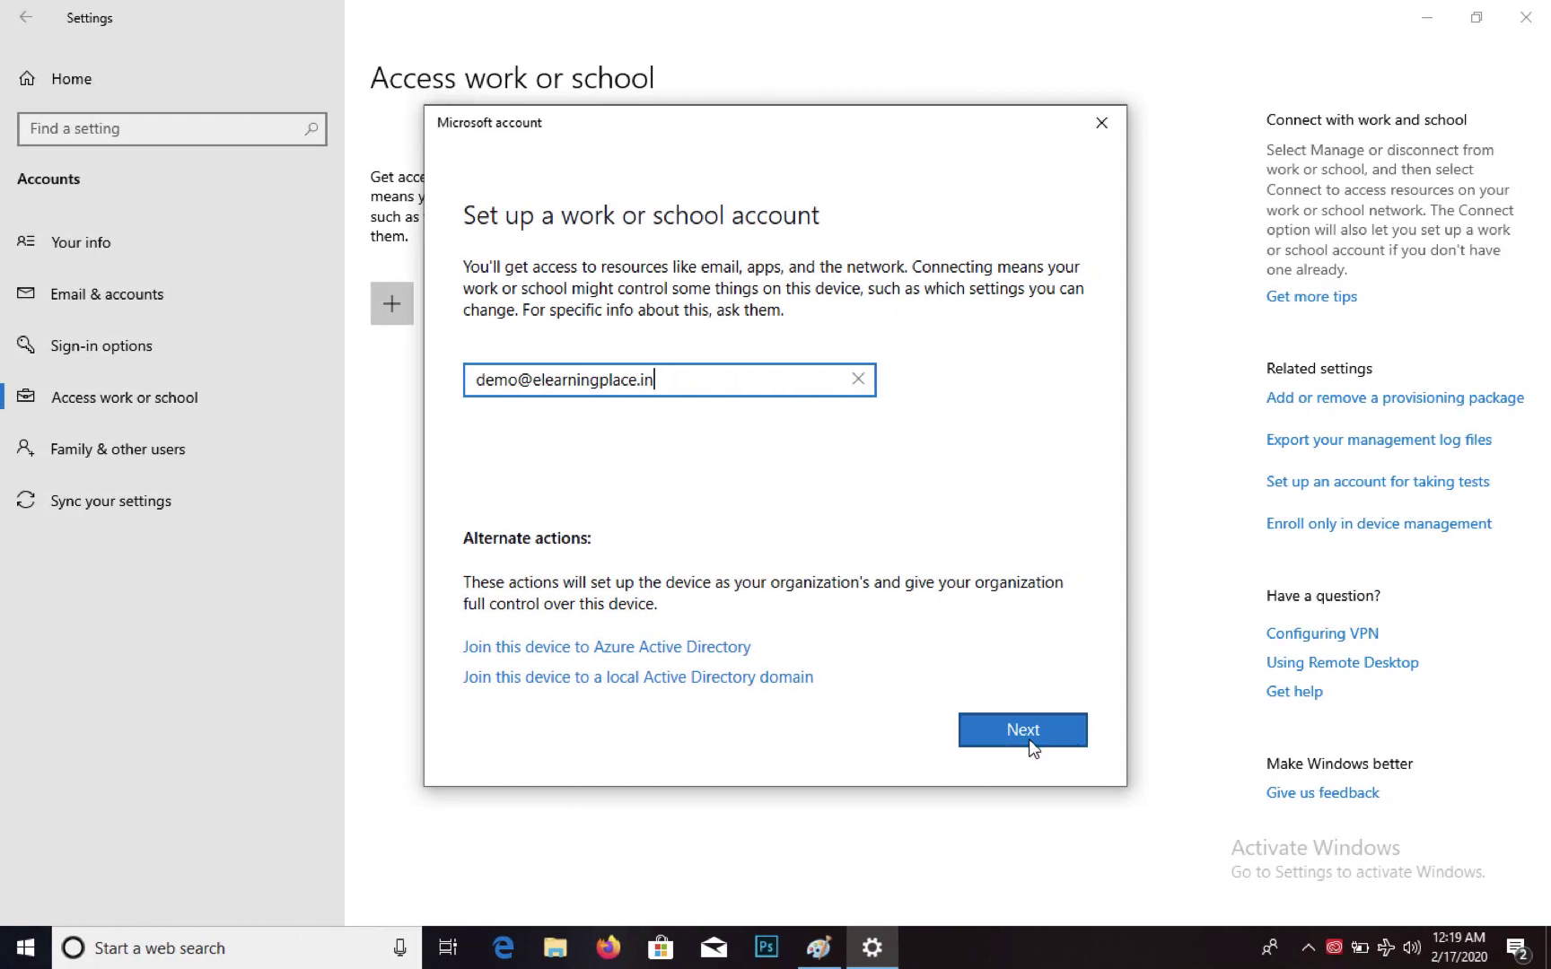
Sign in to the work account with its password and continue past the 'More information required' notice
left_click(1024, 731)
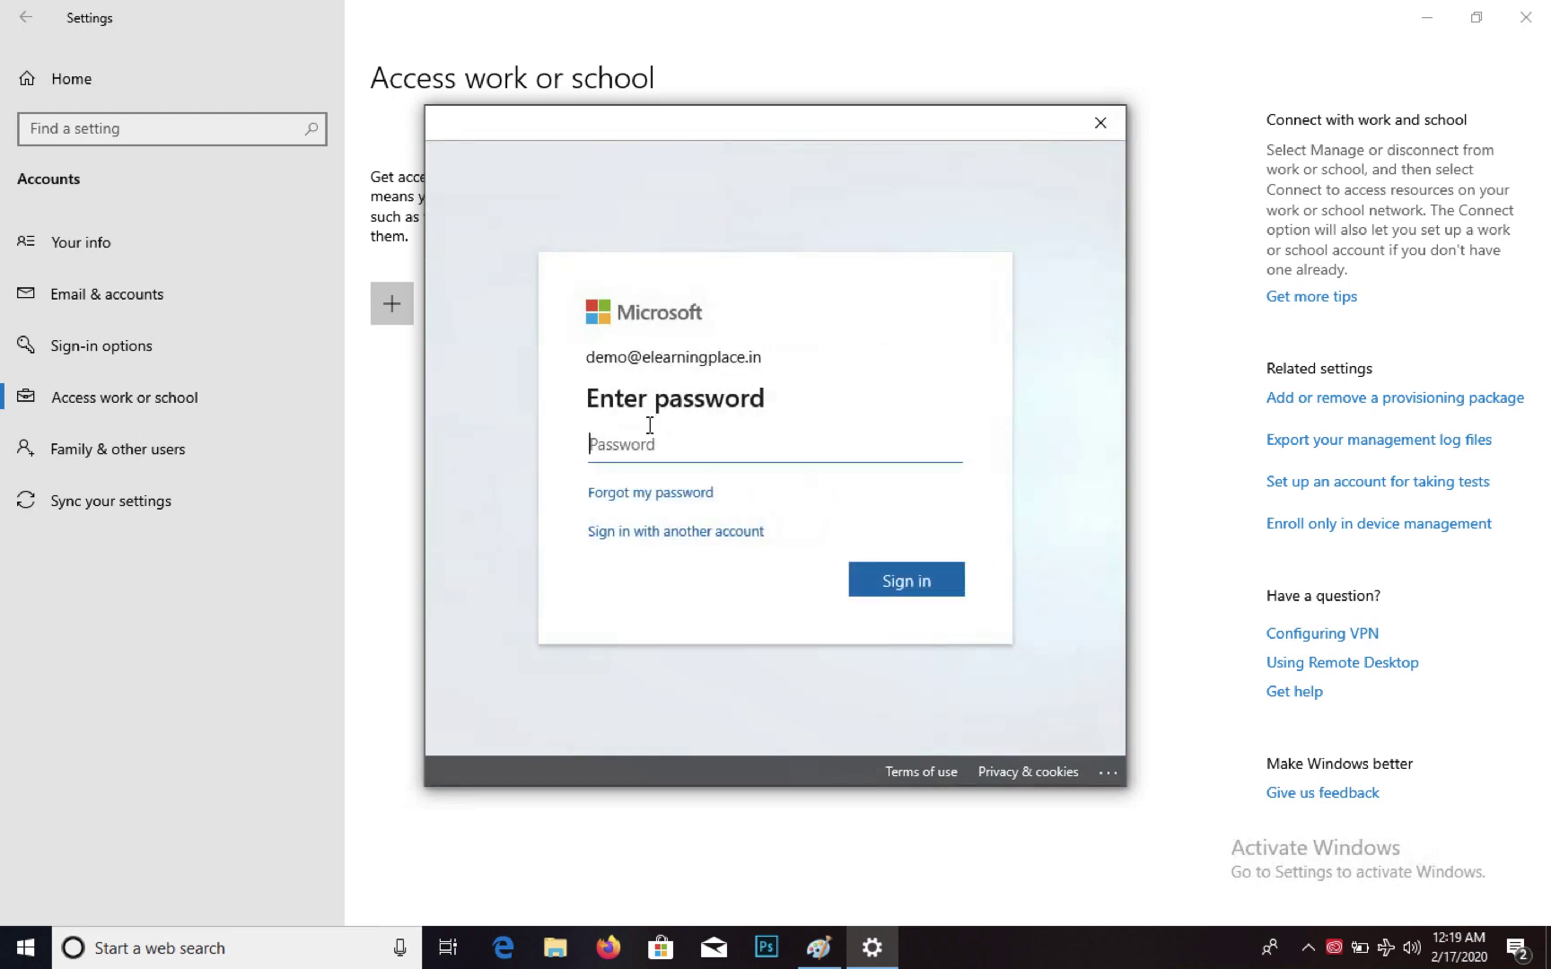
type("•••••••••••••")
left_click(914, 574)
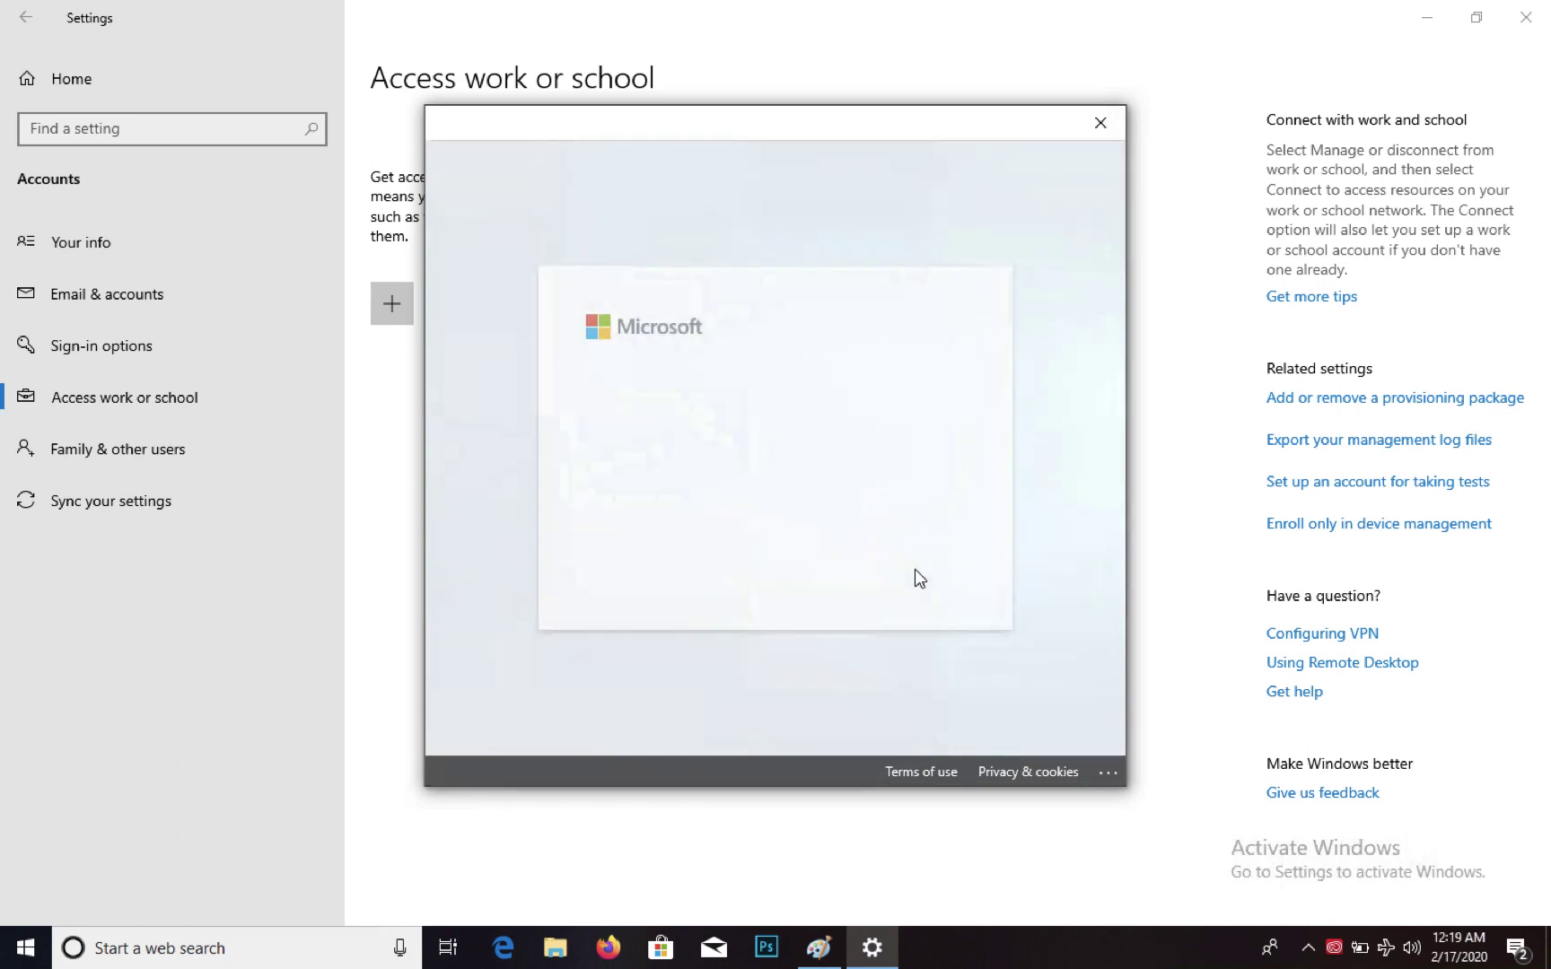
left_click(915, 571)
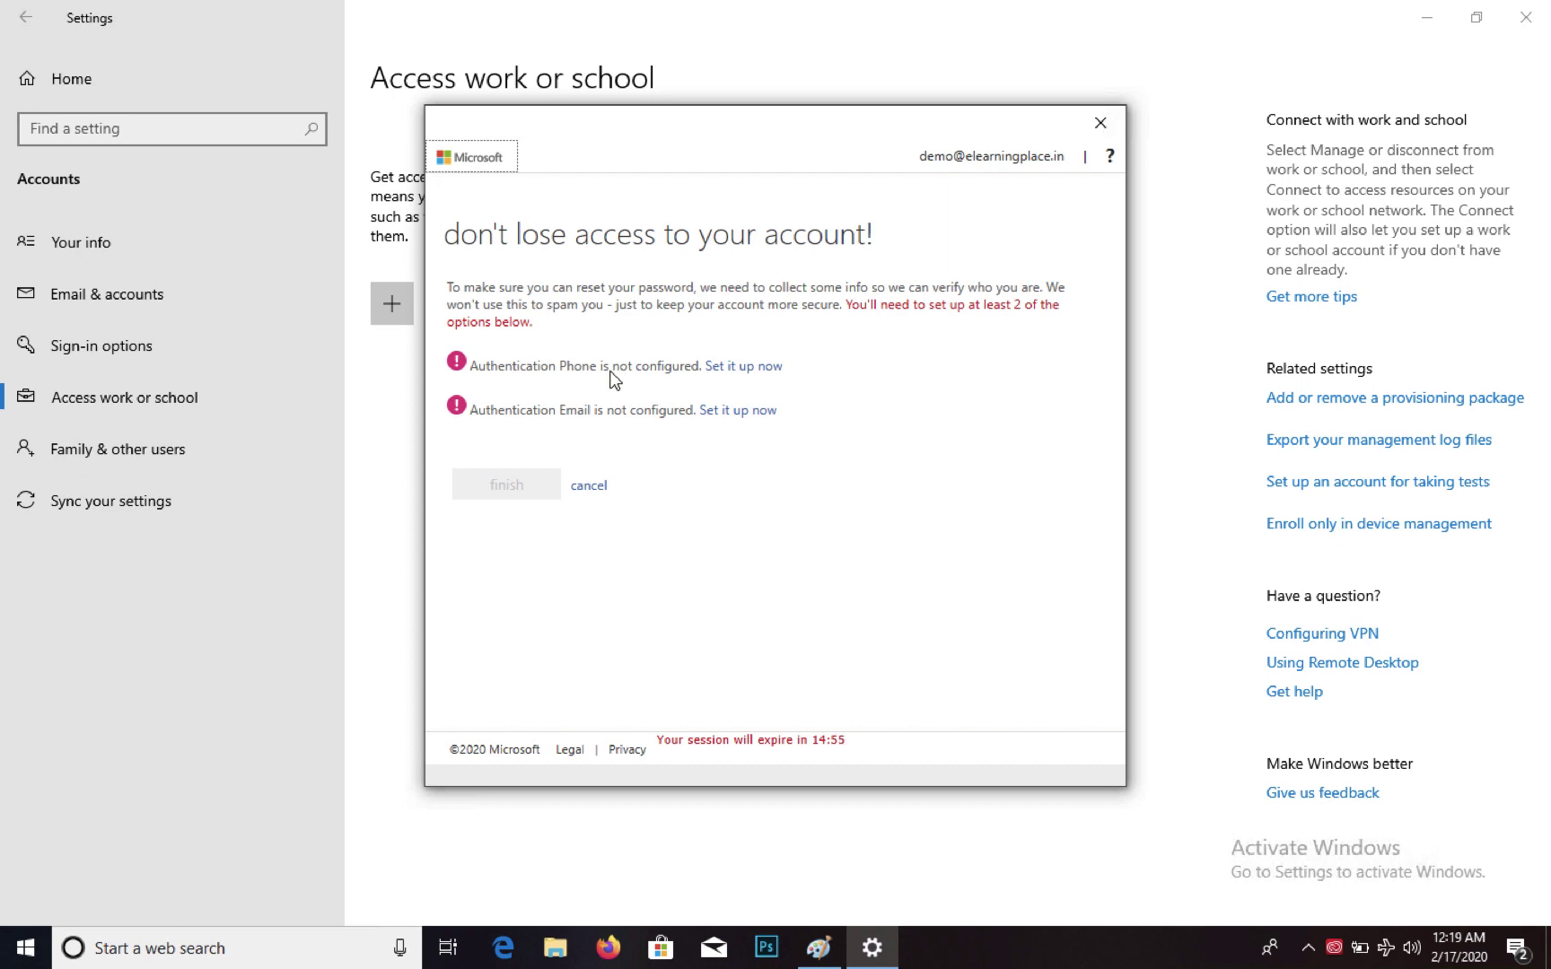
Set up the authentication phone with India (+91) and the user's mobile number
left_click(738, 367)
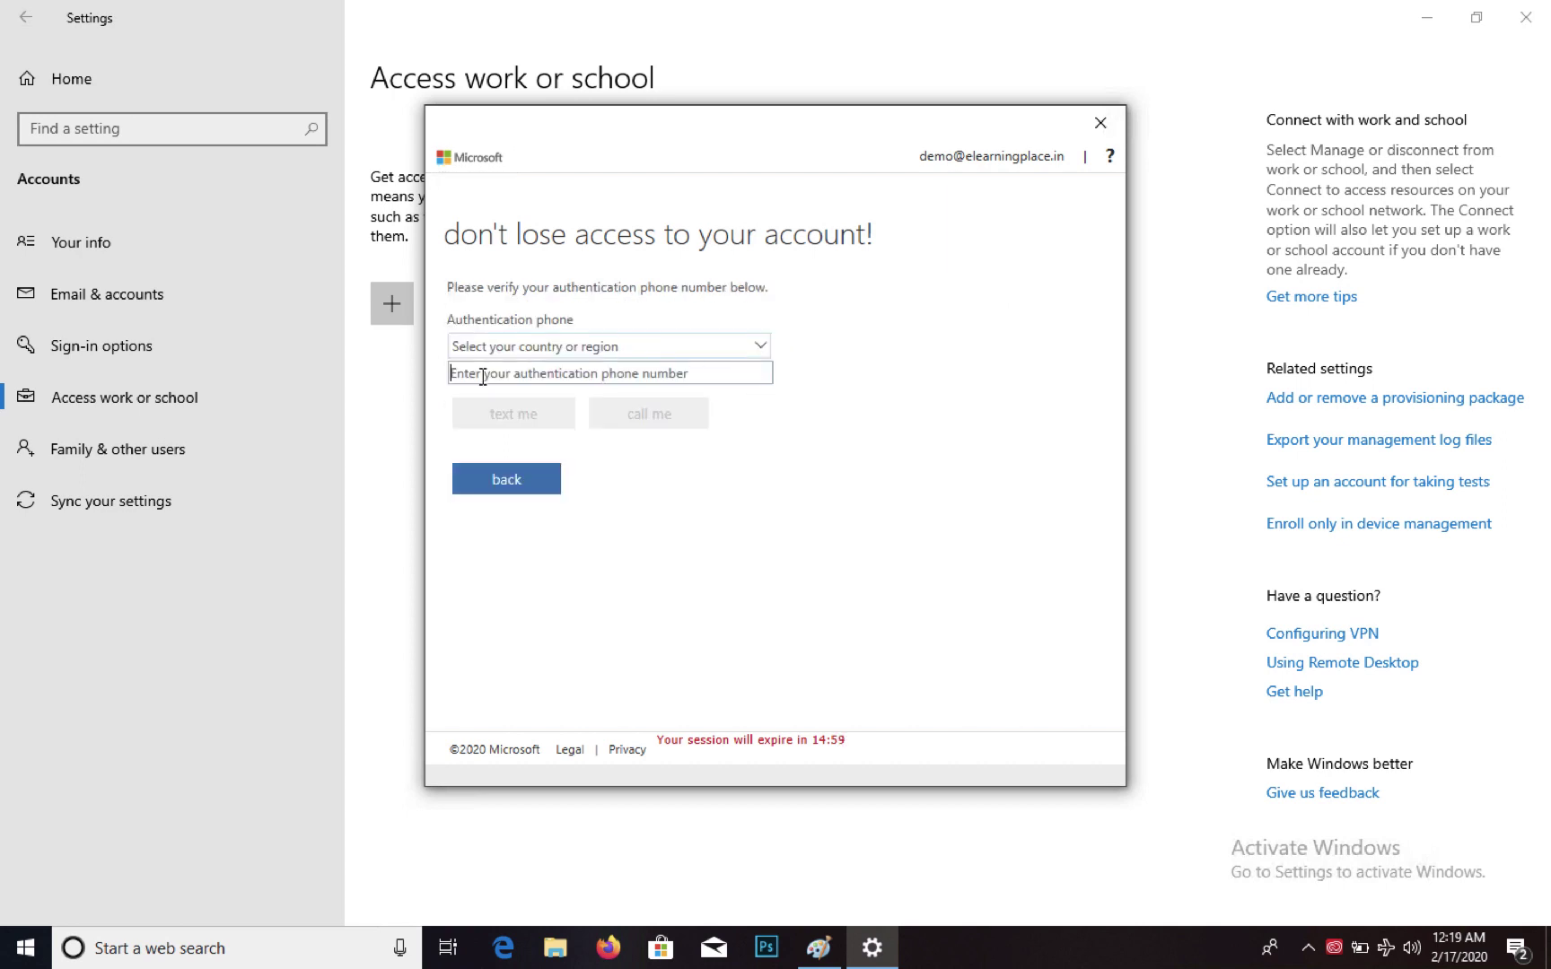
left_click(591, 345)
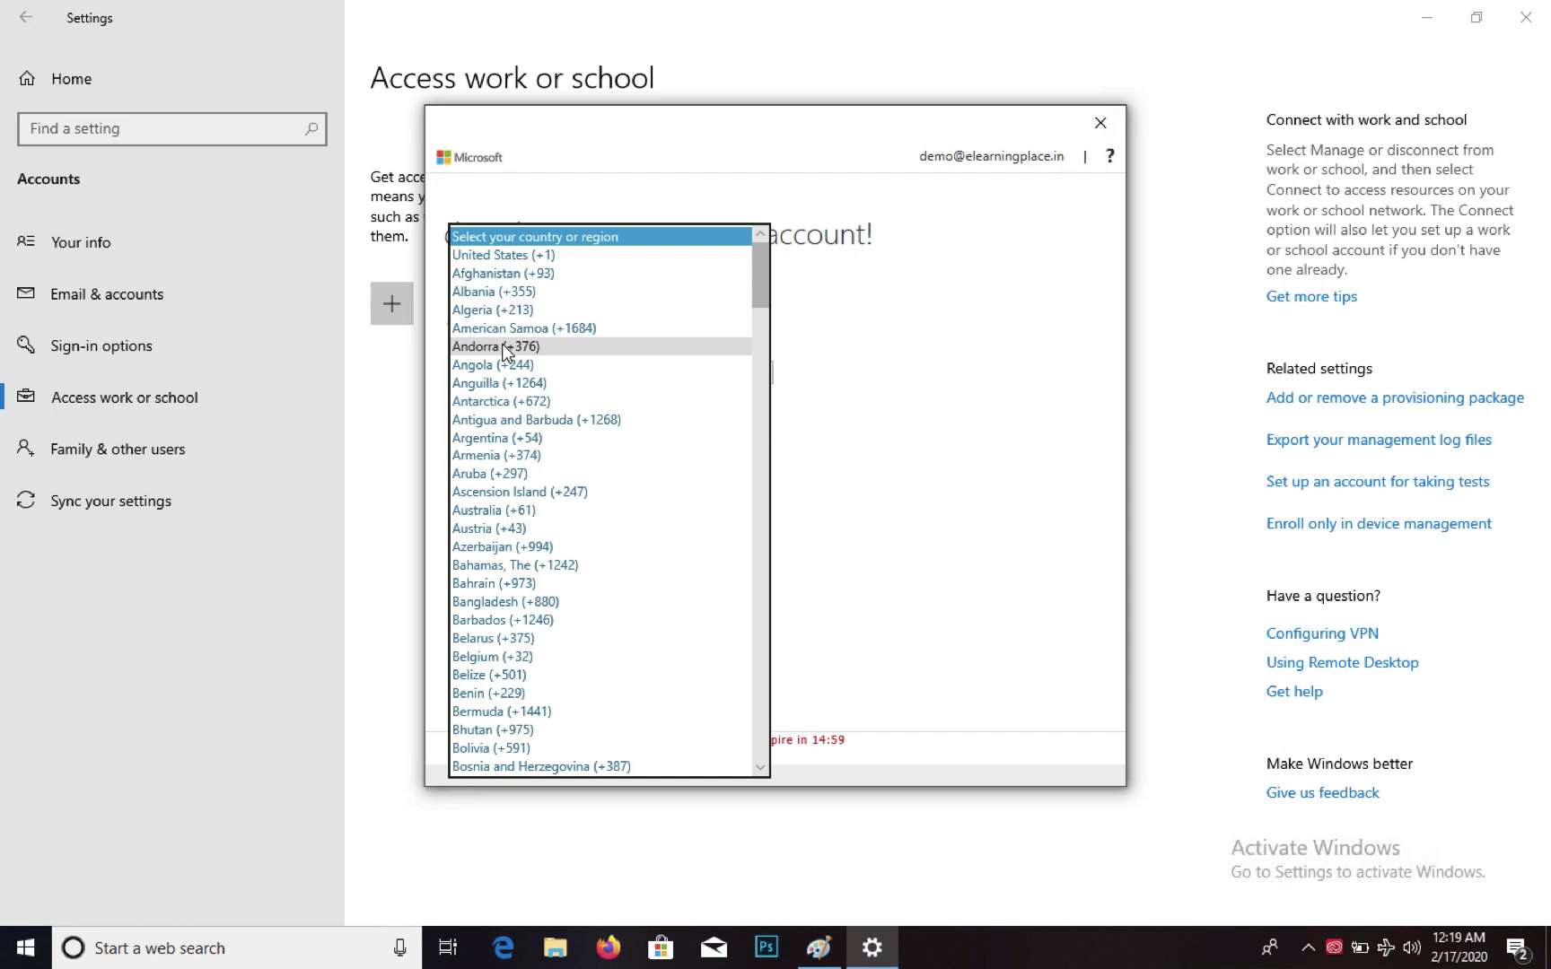
key("i")
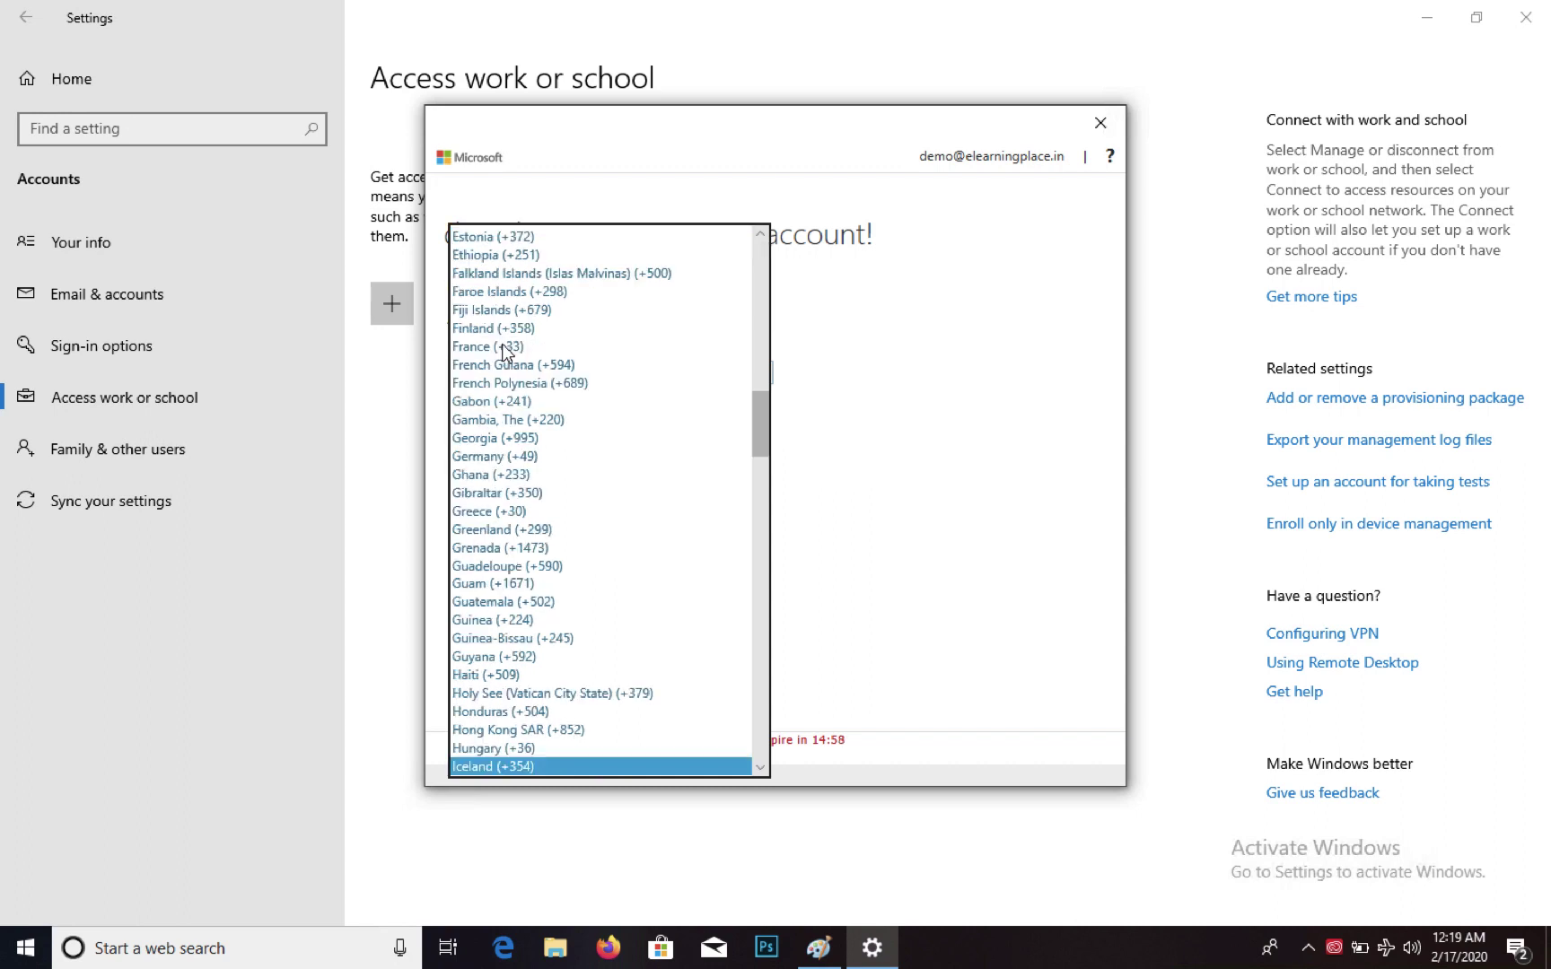
key("i")
key("i")
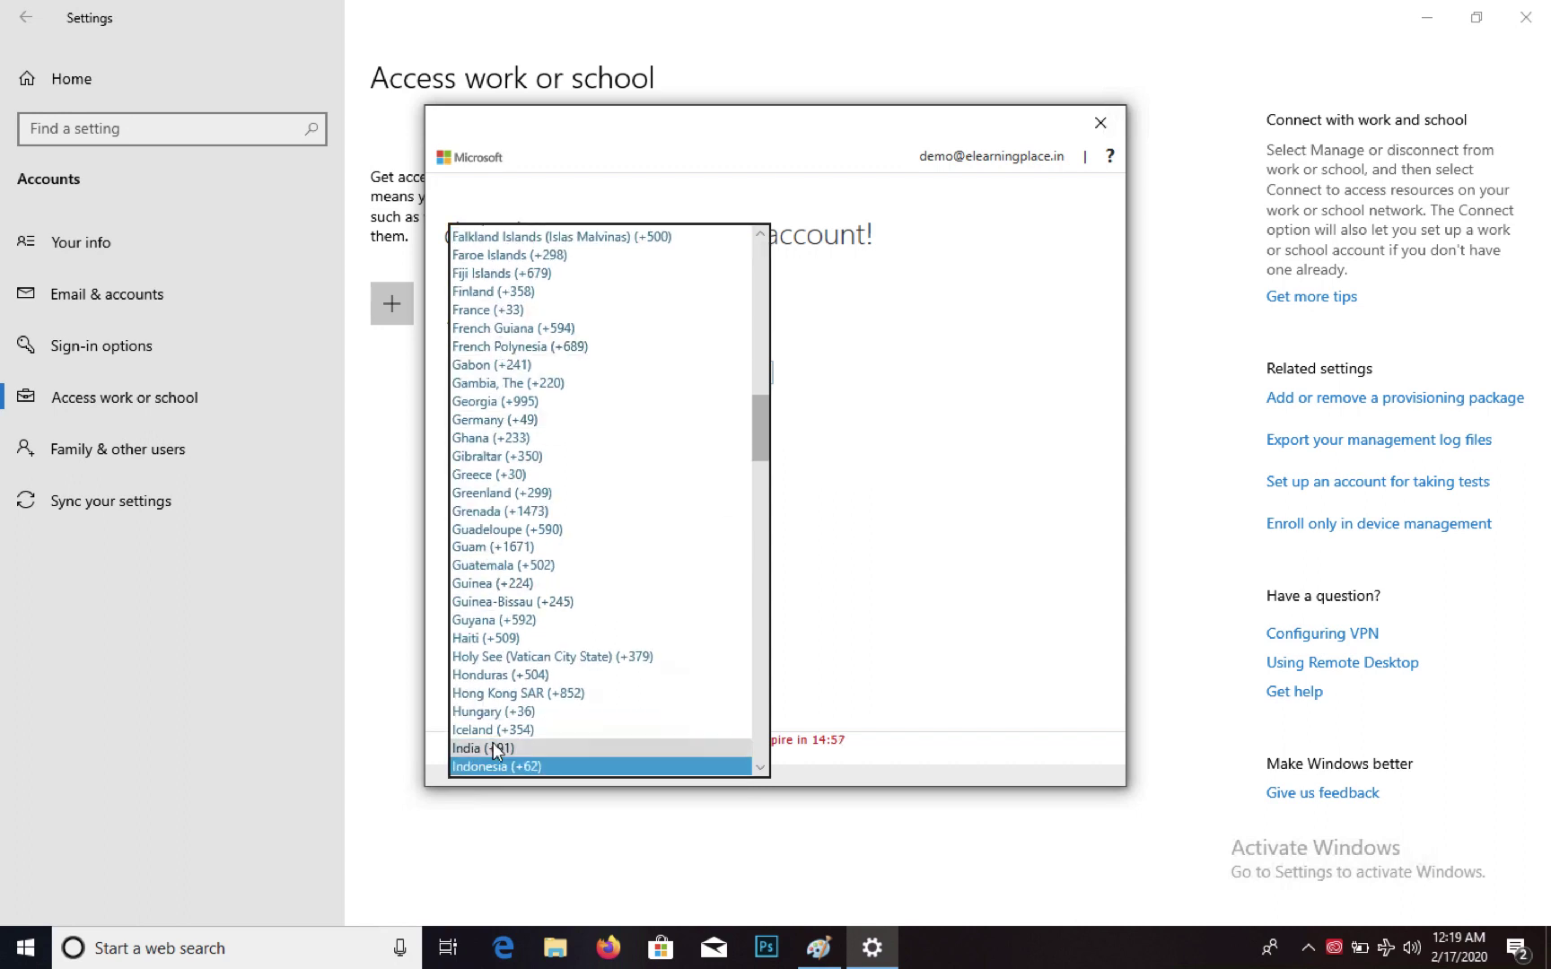
left_click(493, 748)
left_click(517, 377)
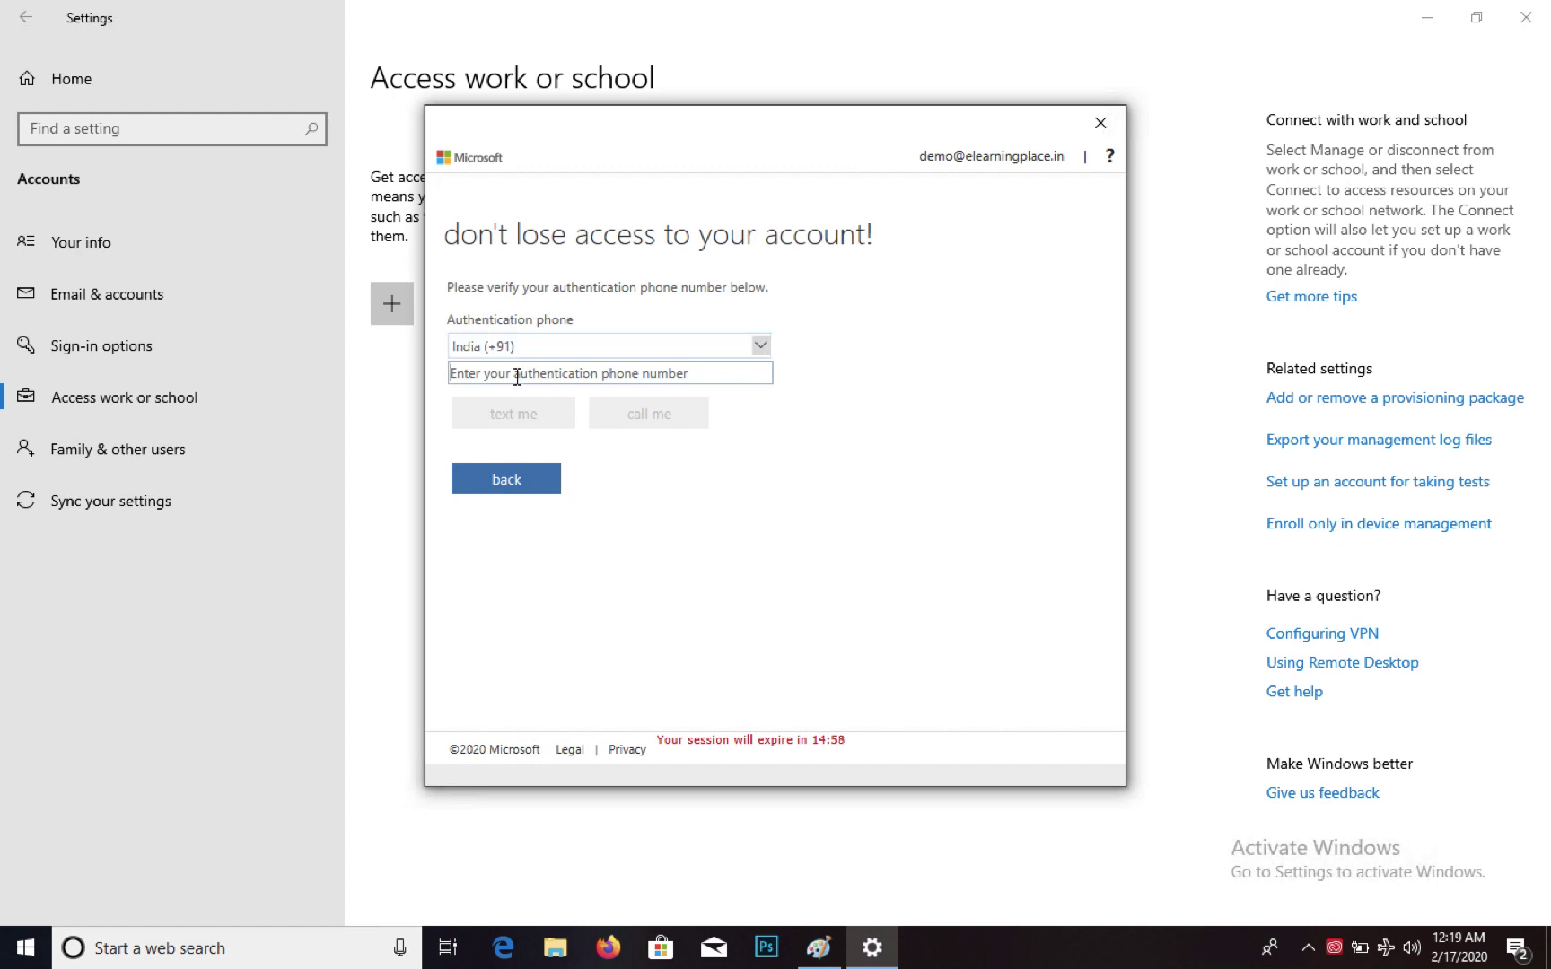
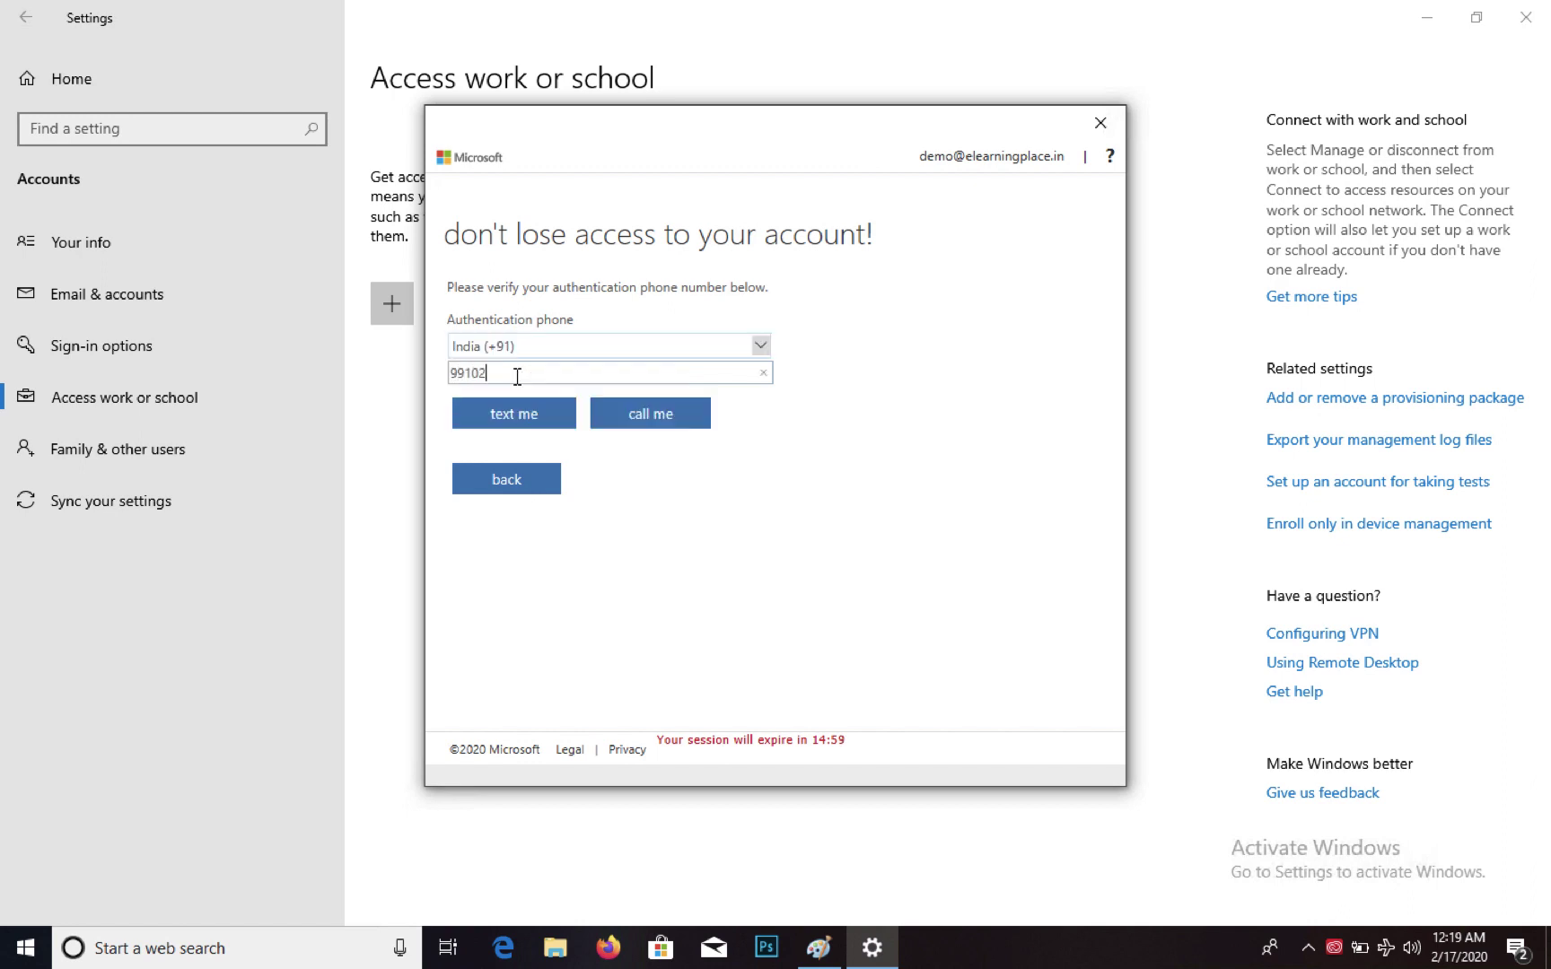
Get a verification code by text message and verify the phone with it
left_click(557, 420)
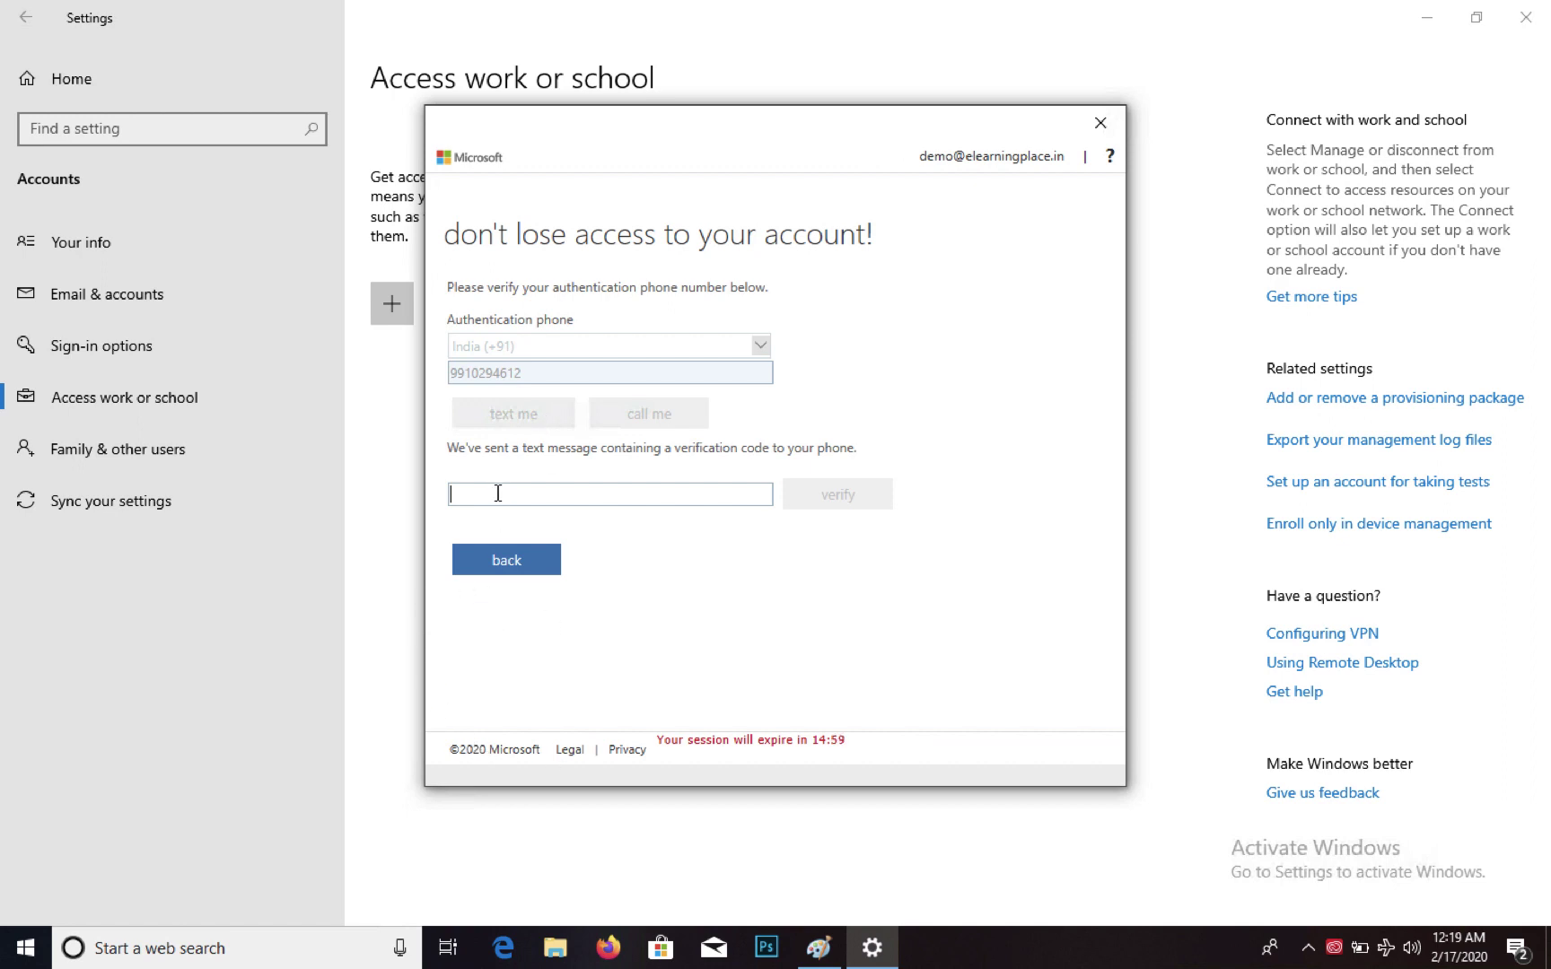
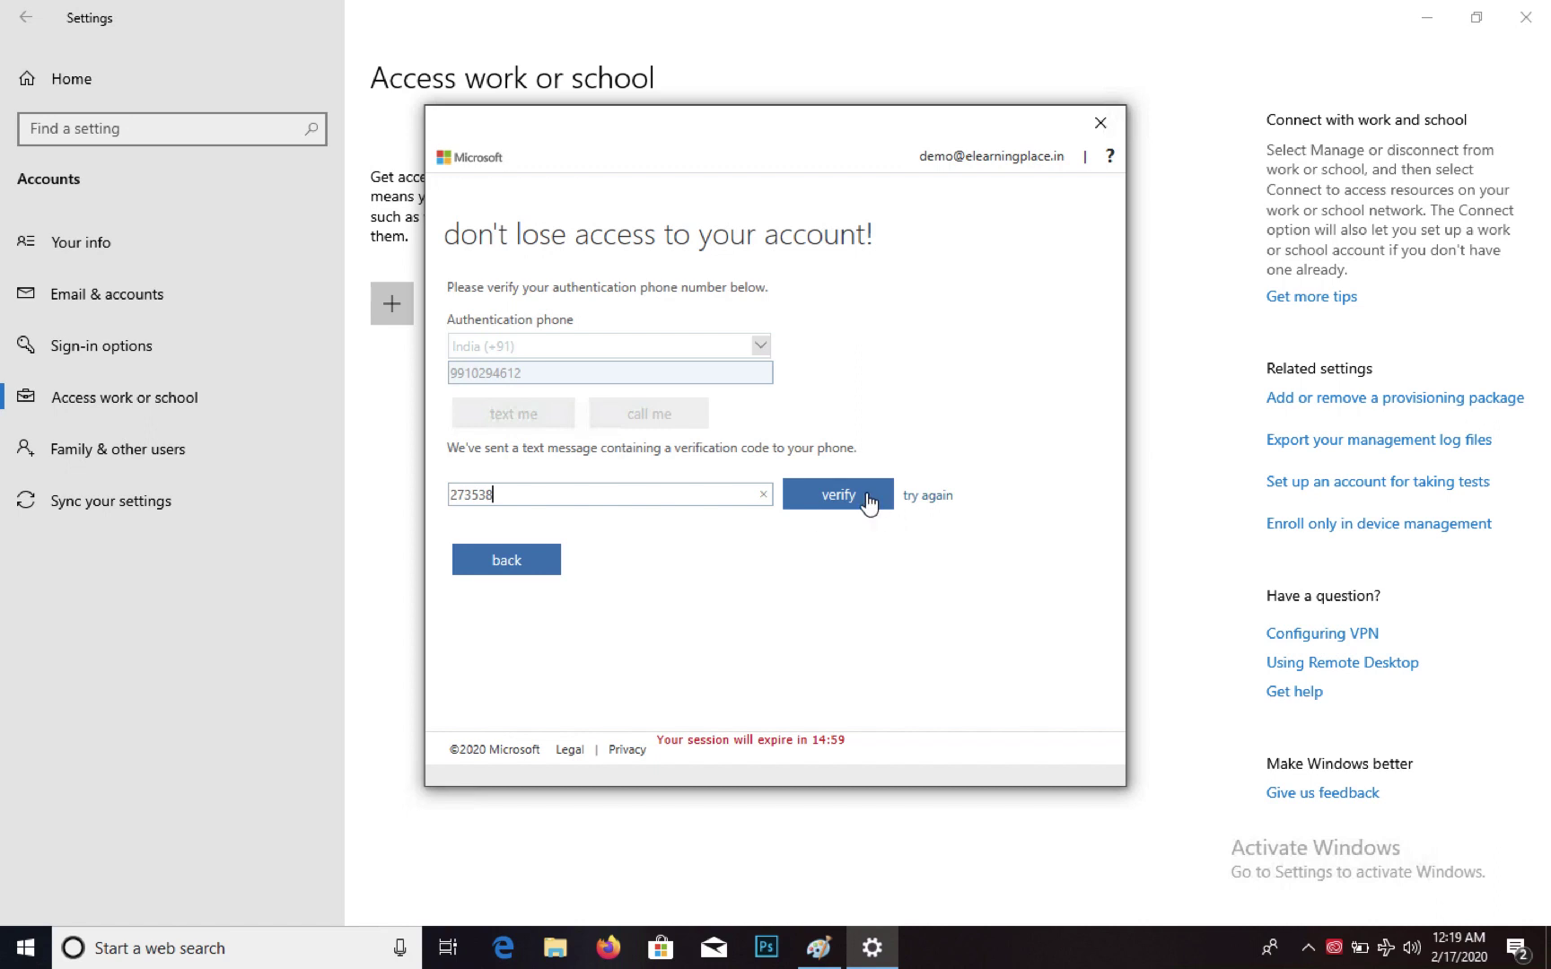
left_click(863, 496)
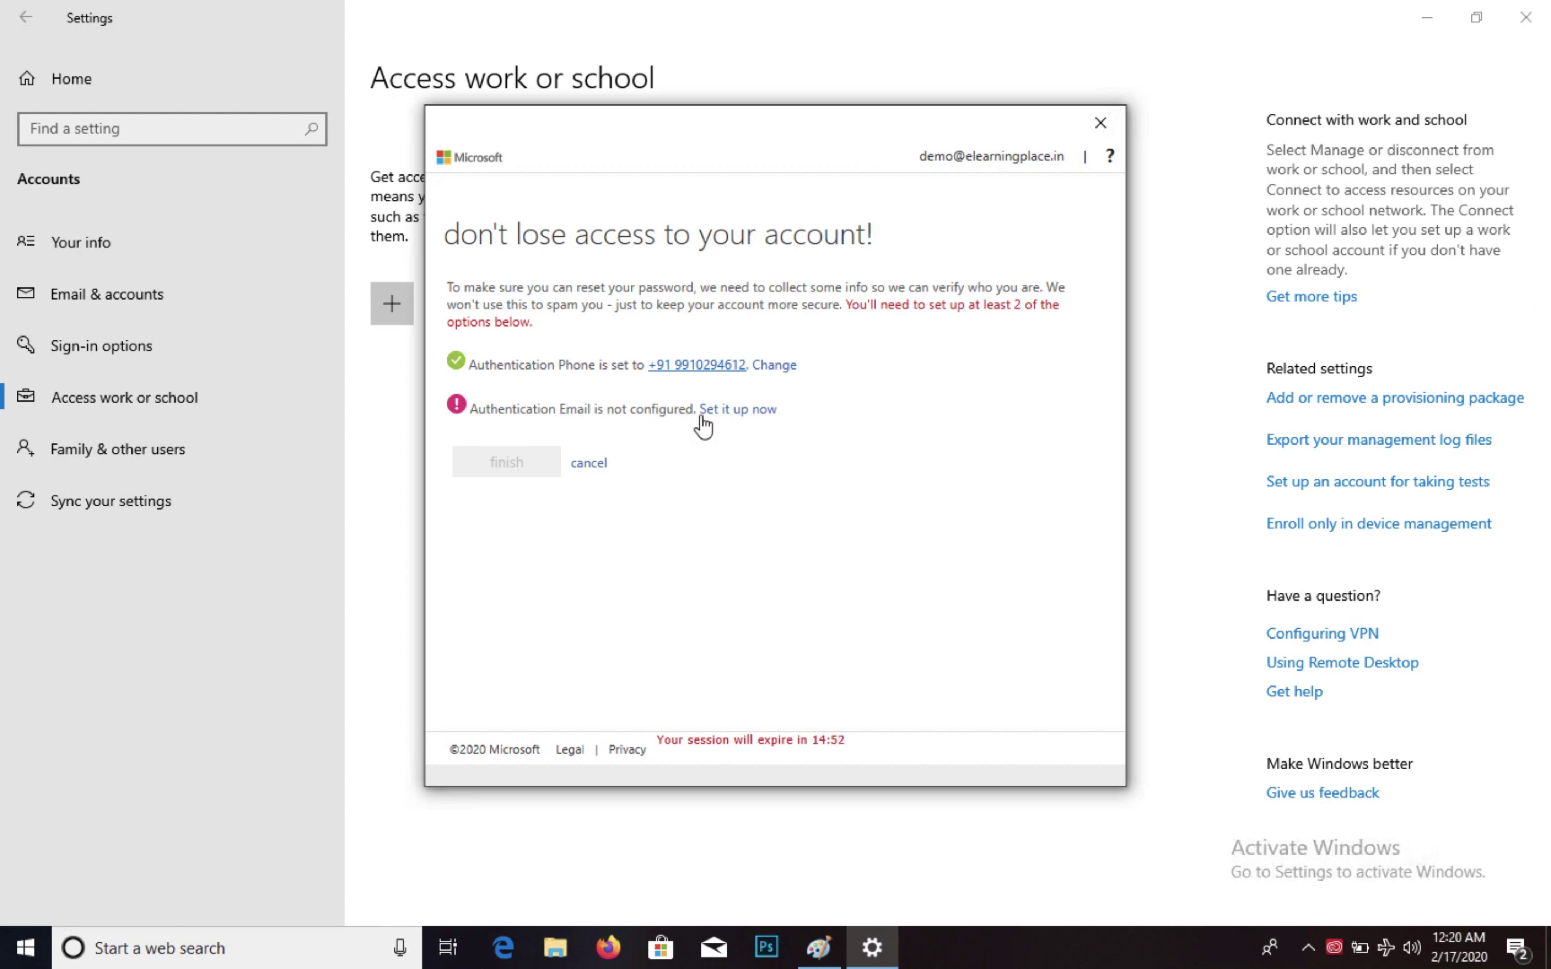
Enter the user's Yahoo address as the authentication email and request an emailed verification code
left_click(728, 410)
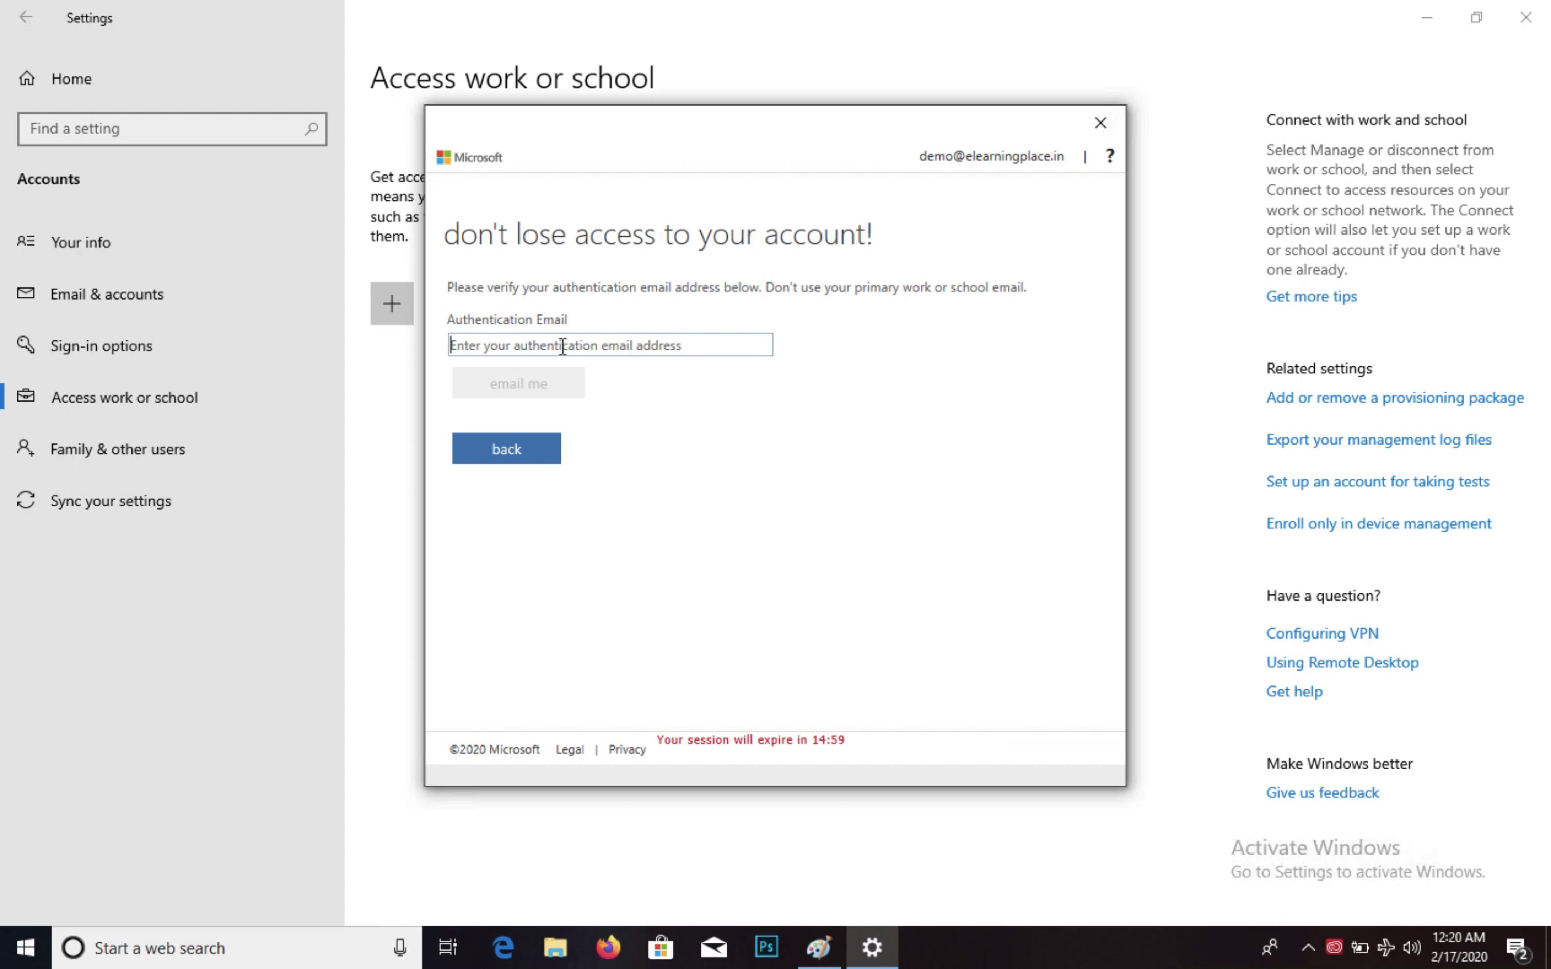
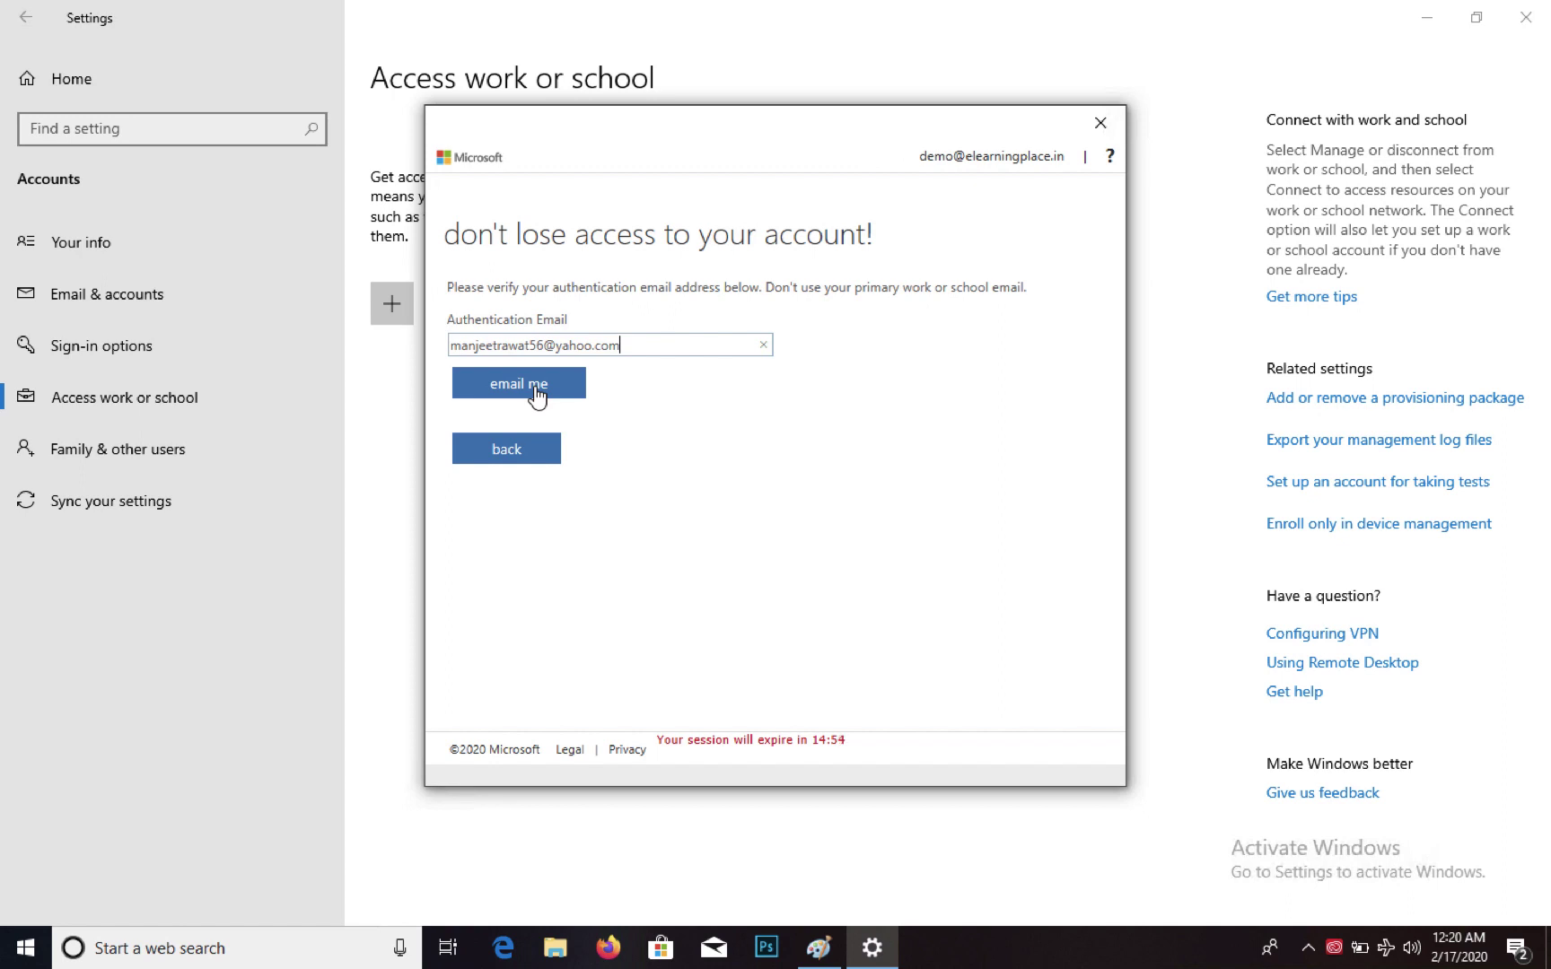
left_click(537, 386)
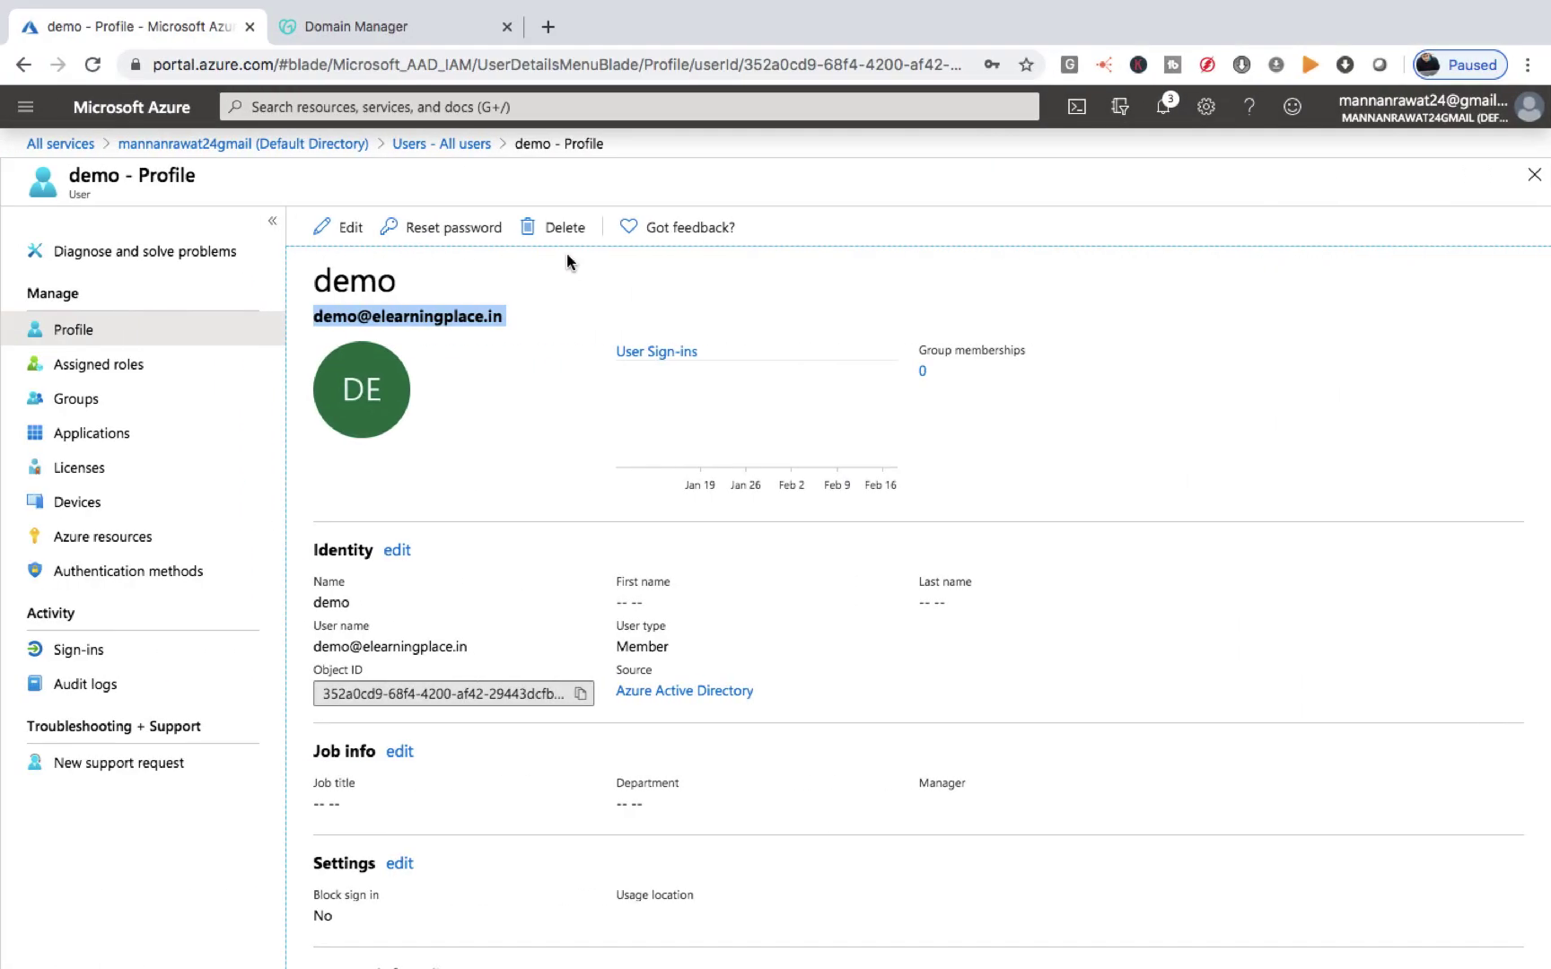
Open Yahoo Mail in a new tab and open the Default Directory verification email
left_click(548, 27)
type("yaho")
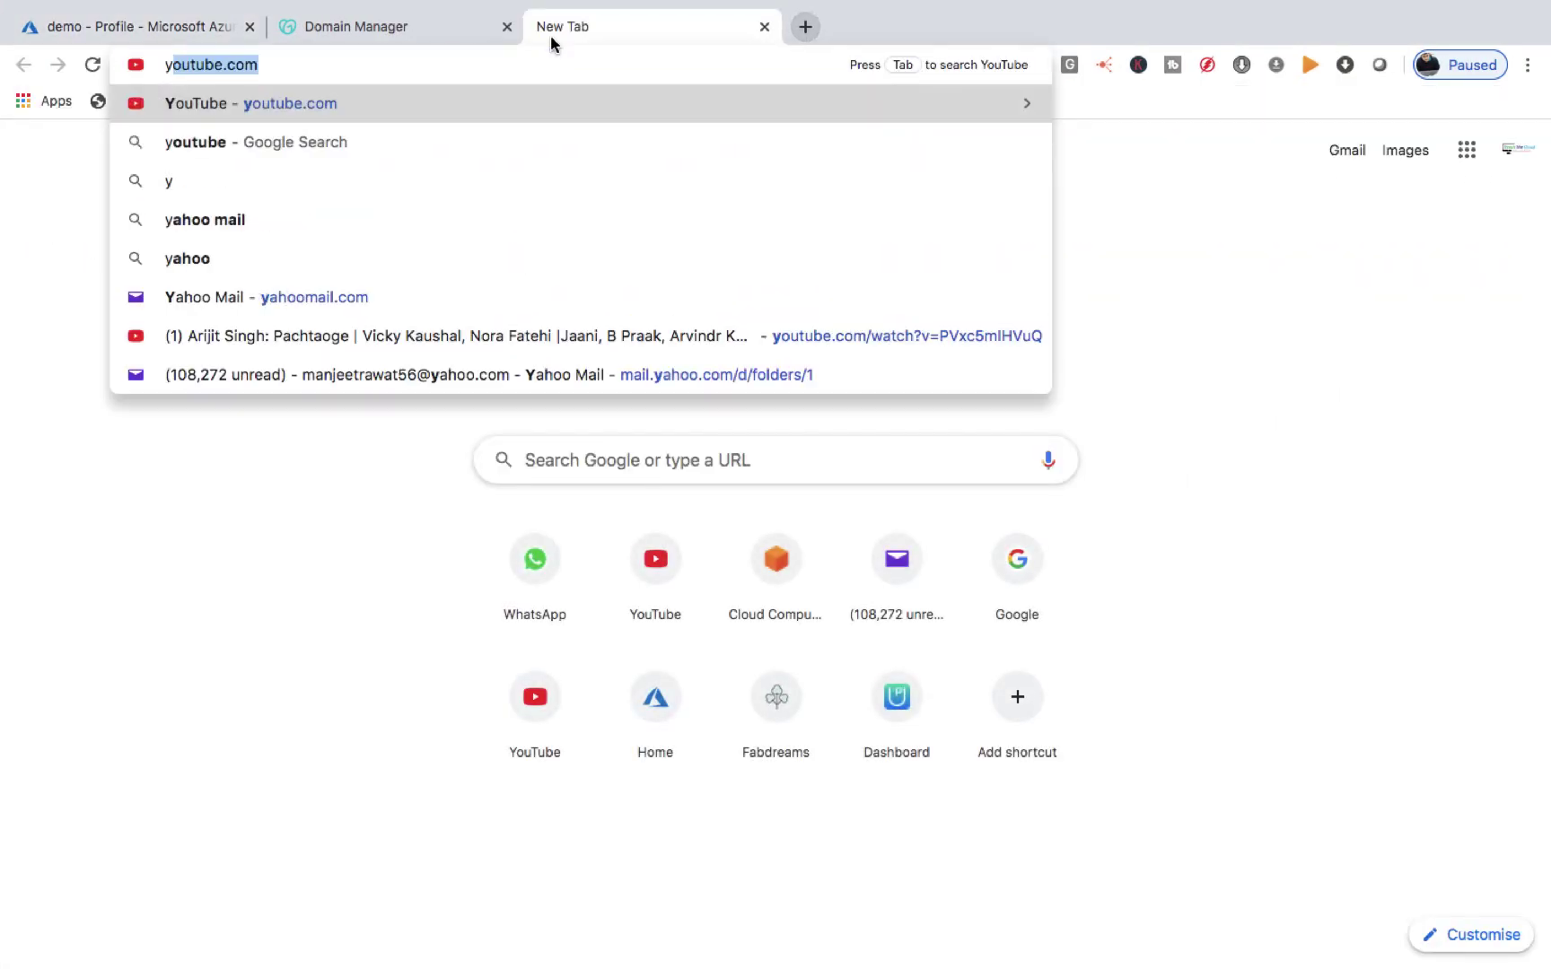
left_click(390, 297)
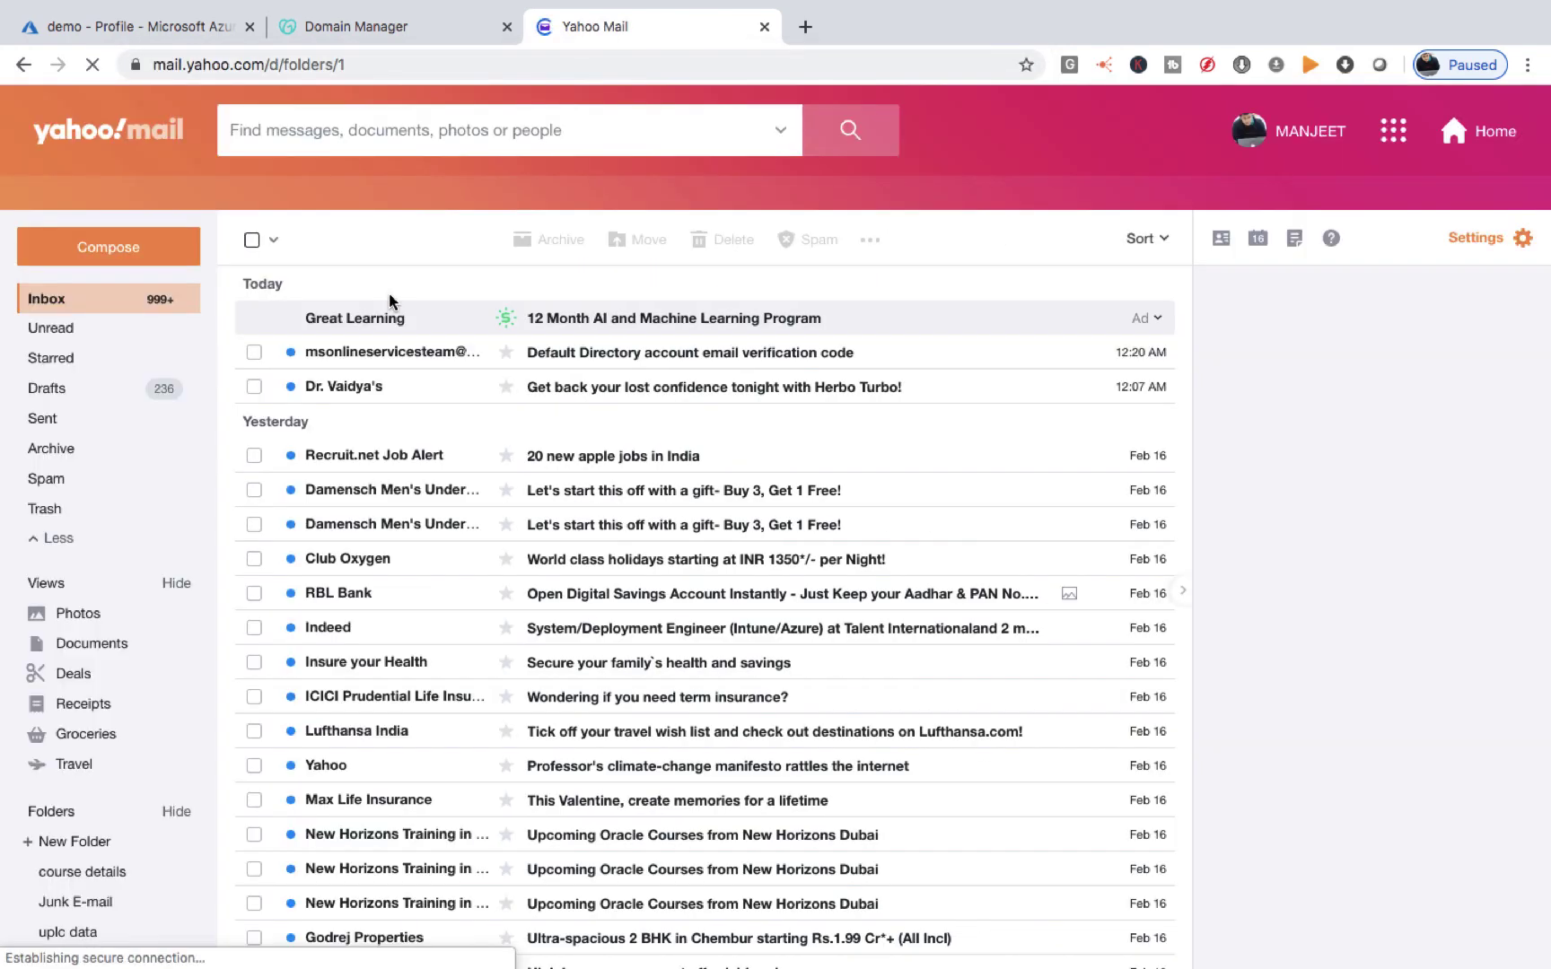
left_click(600, 396)
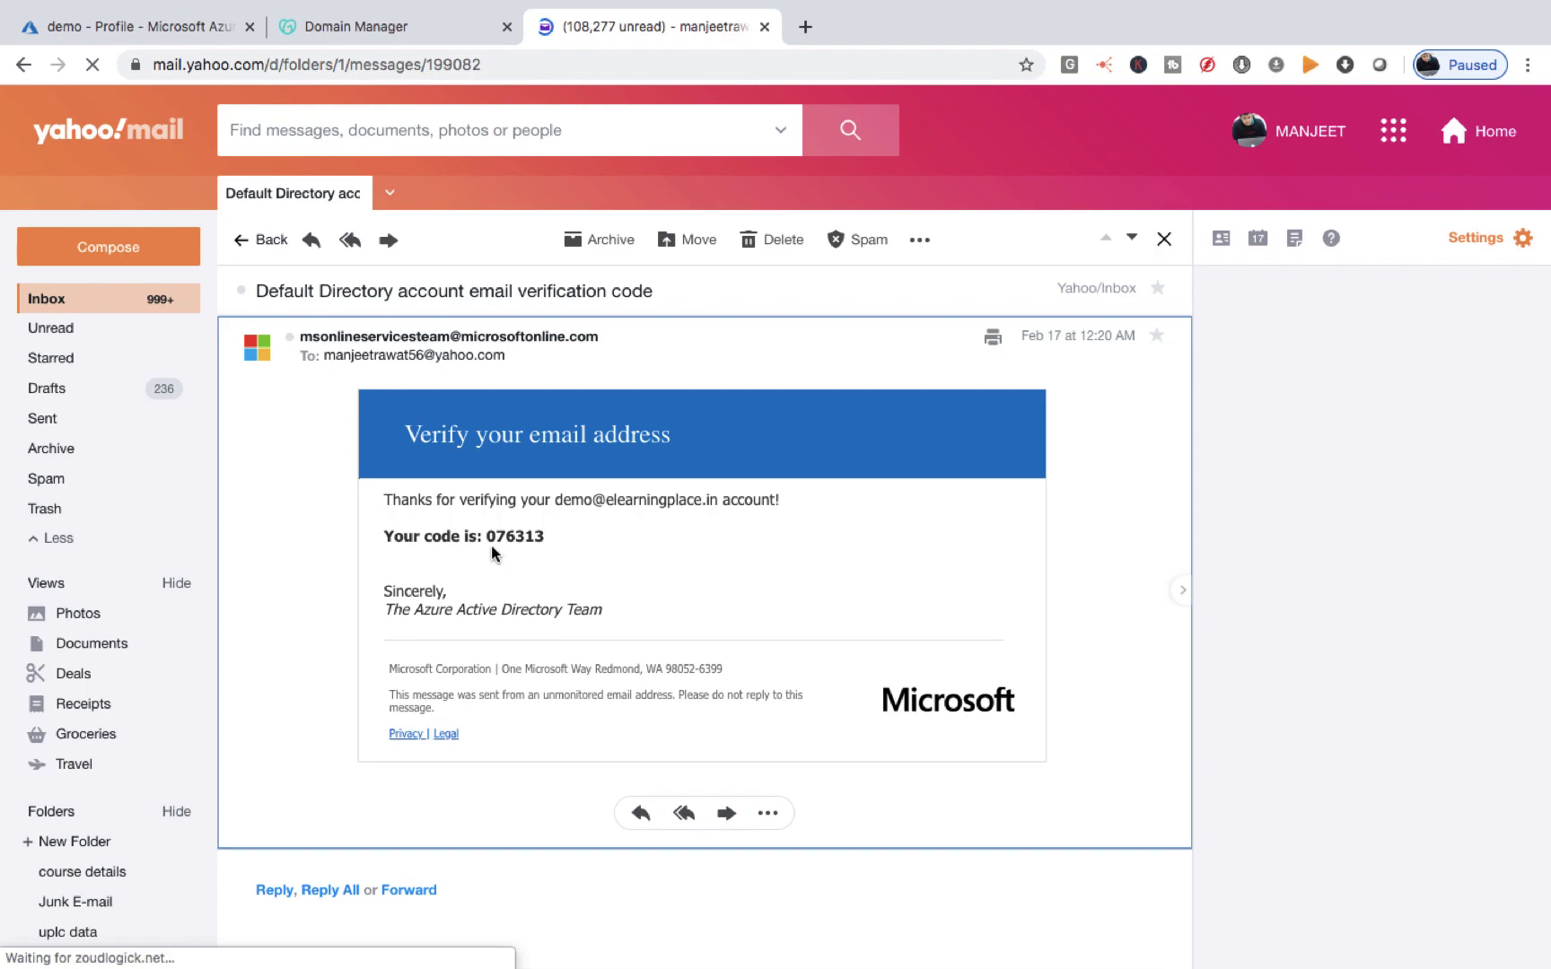
Copy the verification code from the email and return to the Windows virtual machine
left_click_drag(487, 536, 544, 539)
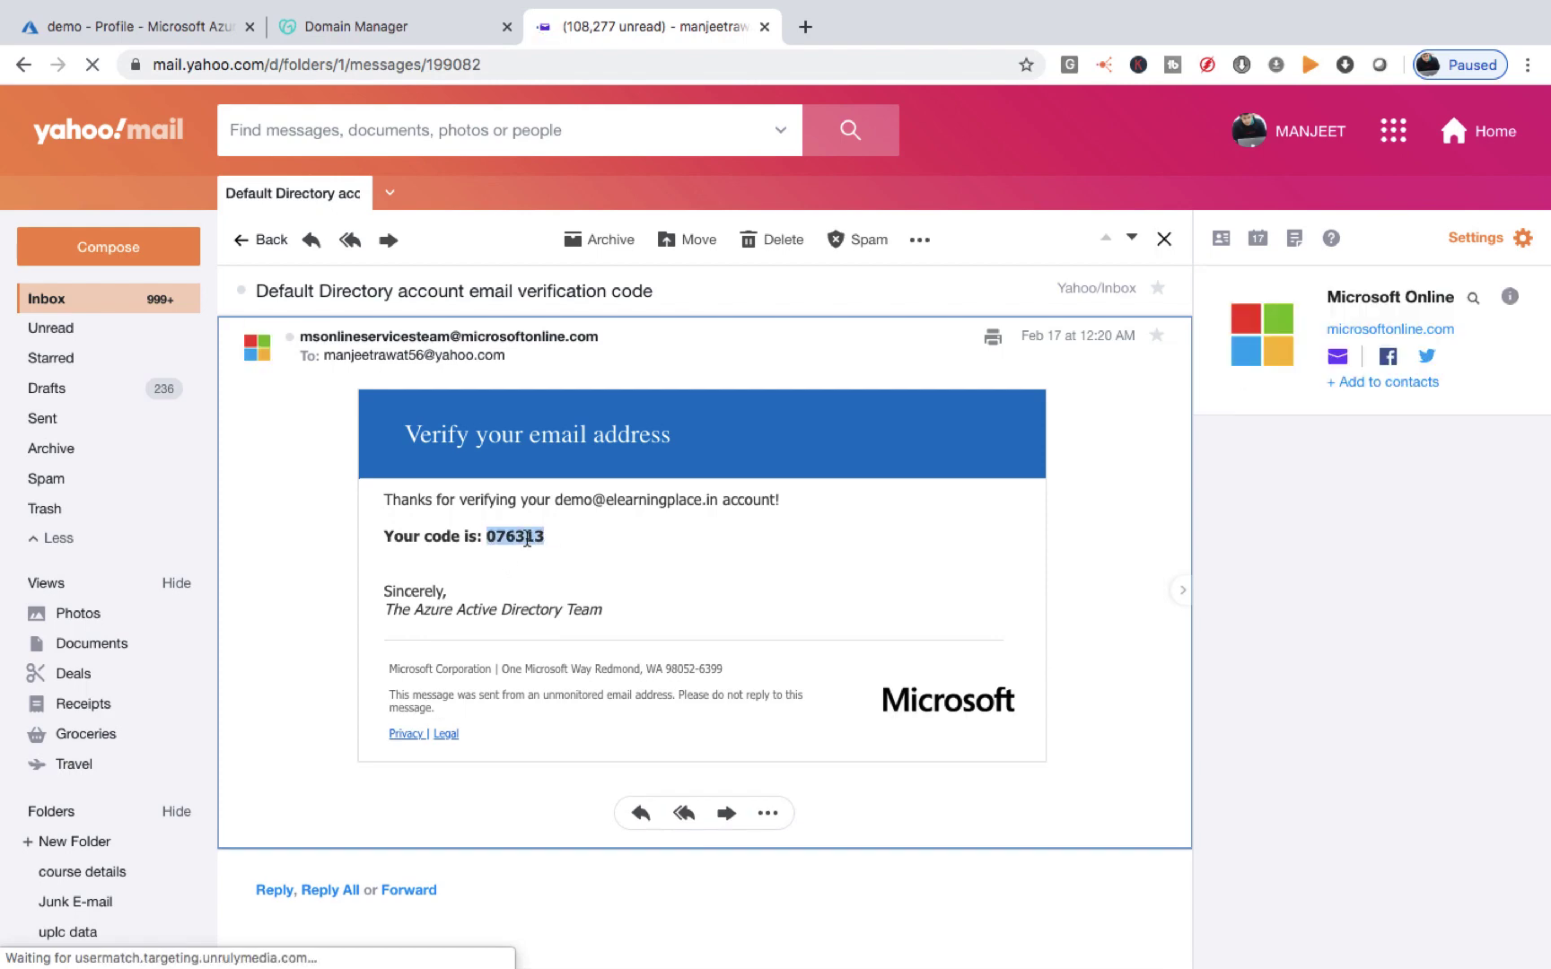
right_click(530, 537)
left_click(573, 584)
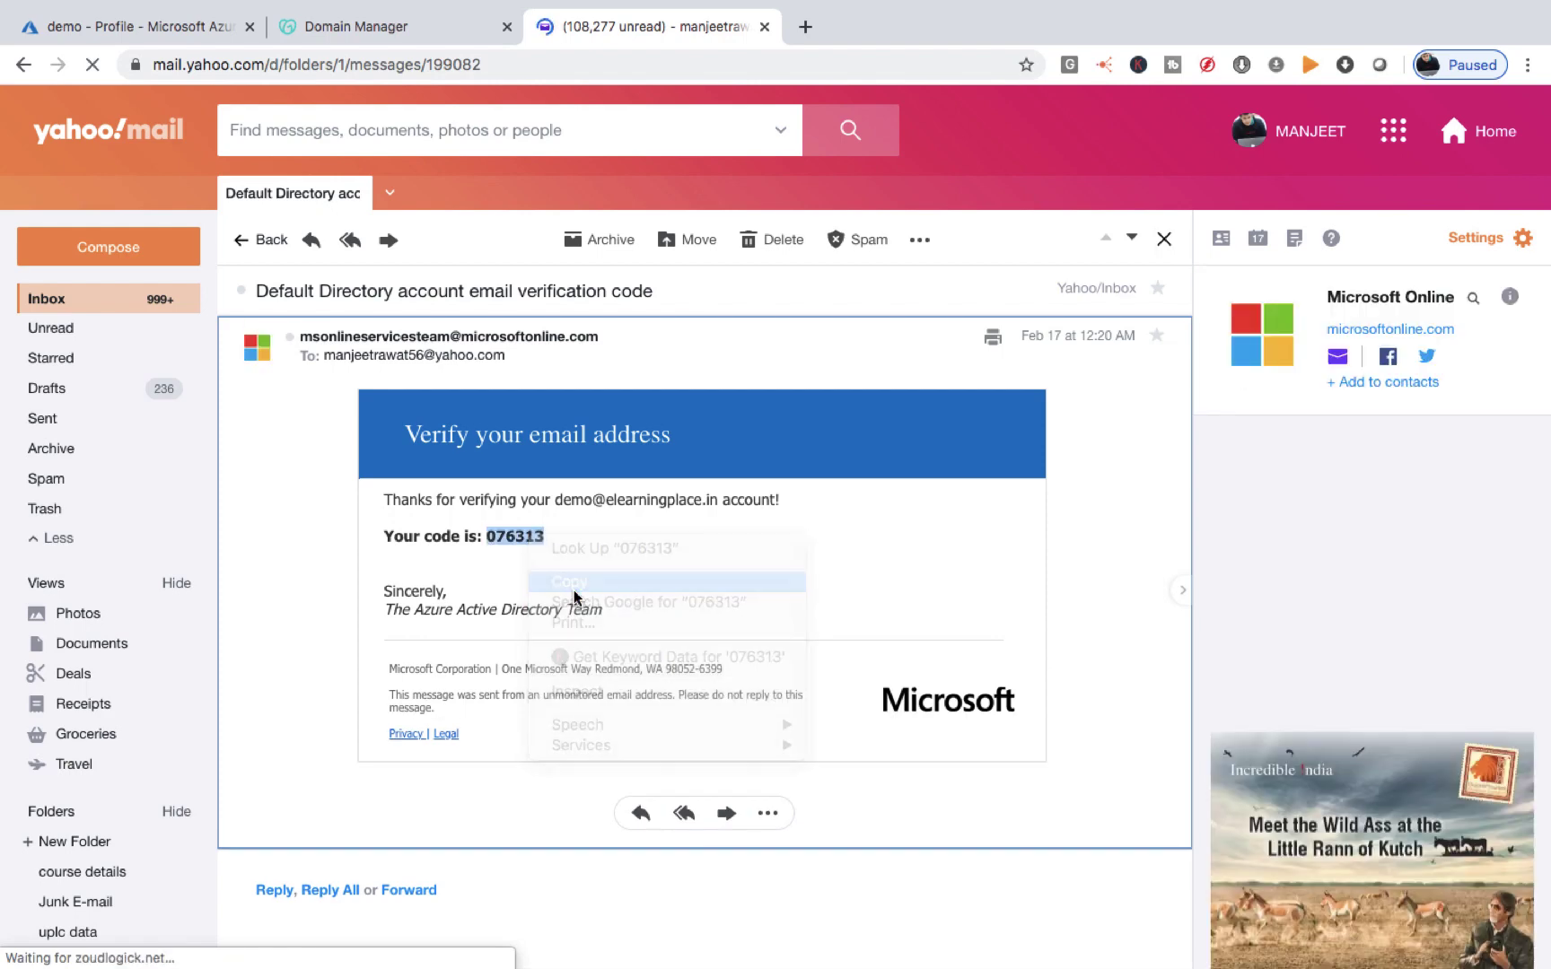
key("ctrl+Left")
key("ctrl+Right")
key("ctrl+Right")
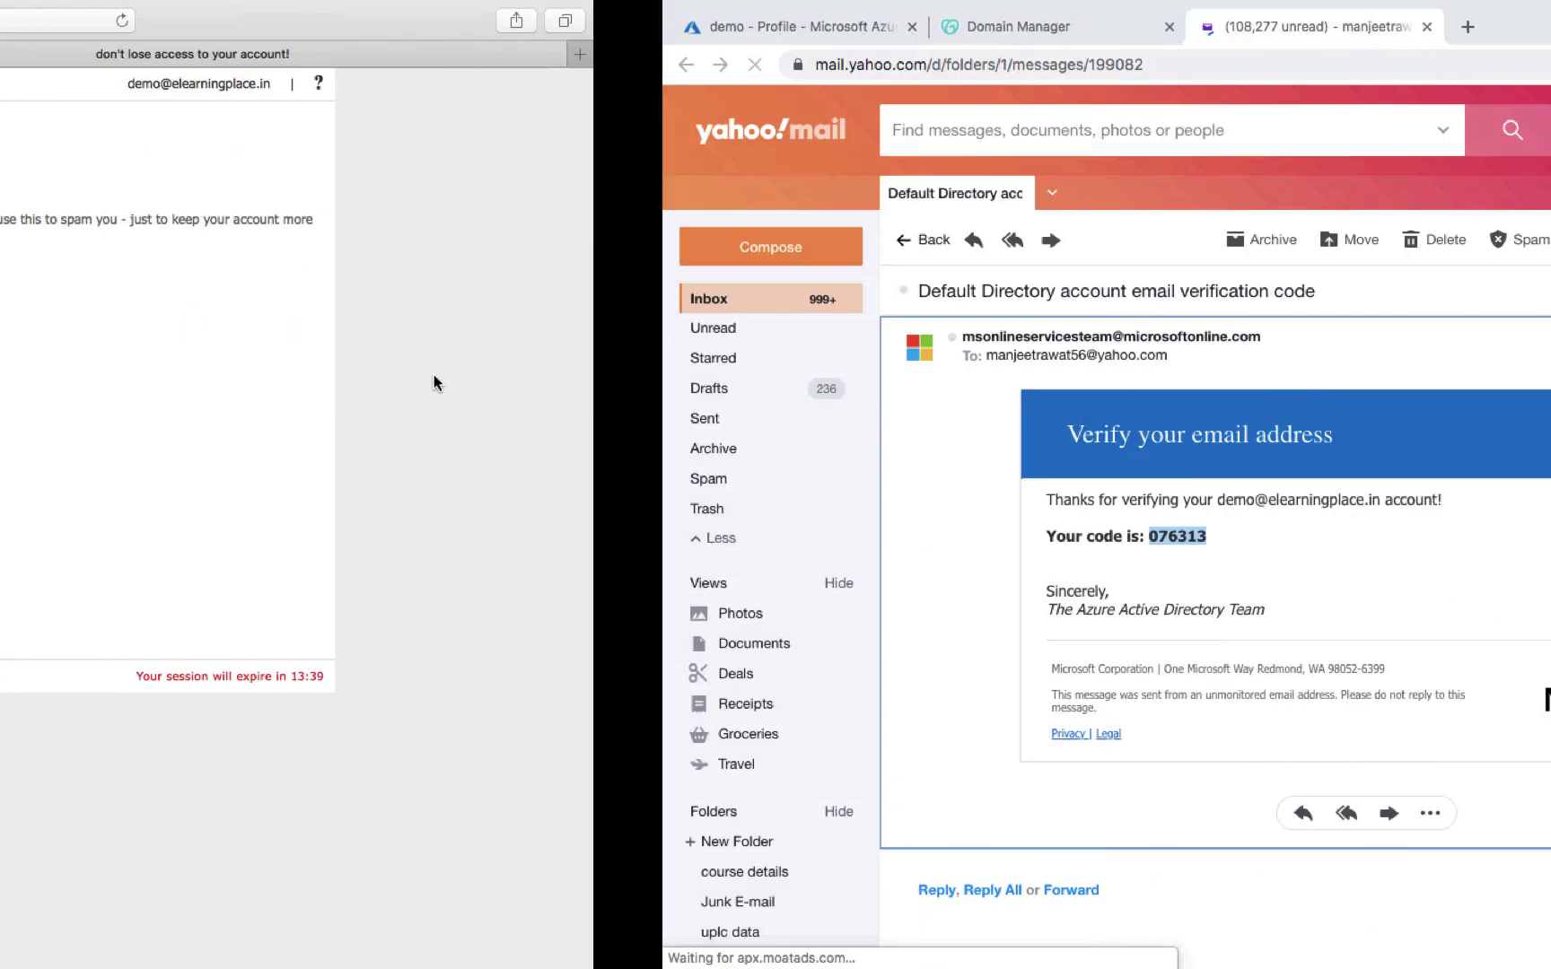
Enter the emailed verification code, verify the recovery email, and finish the recovery-info setup
left_click(517, 458)
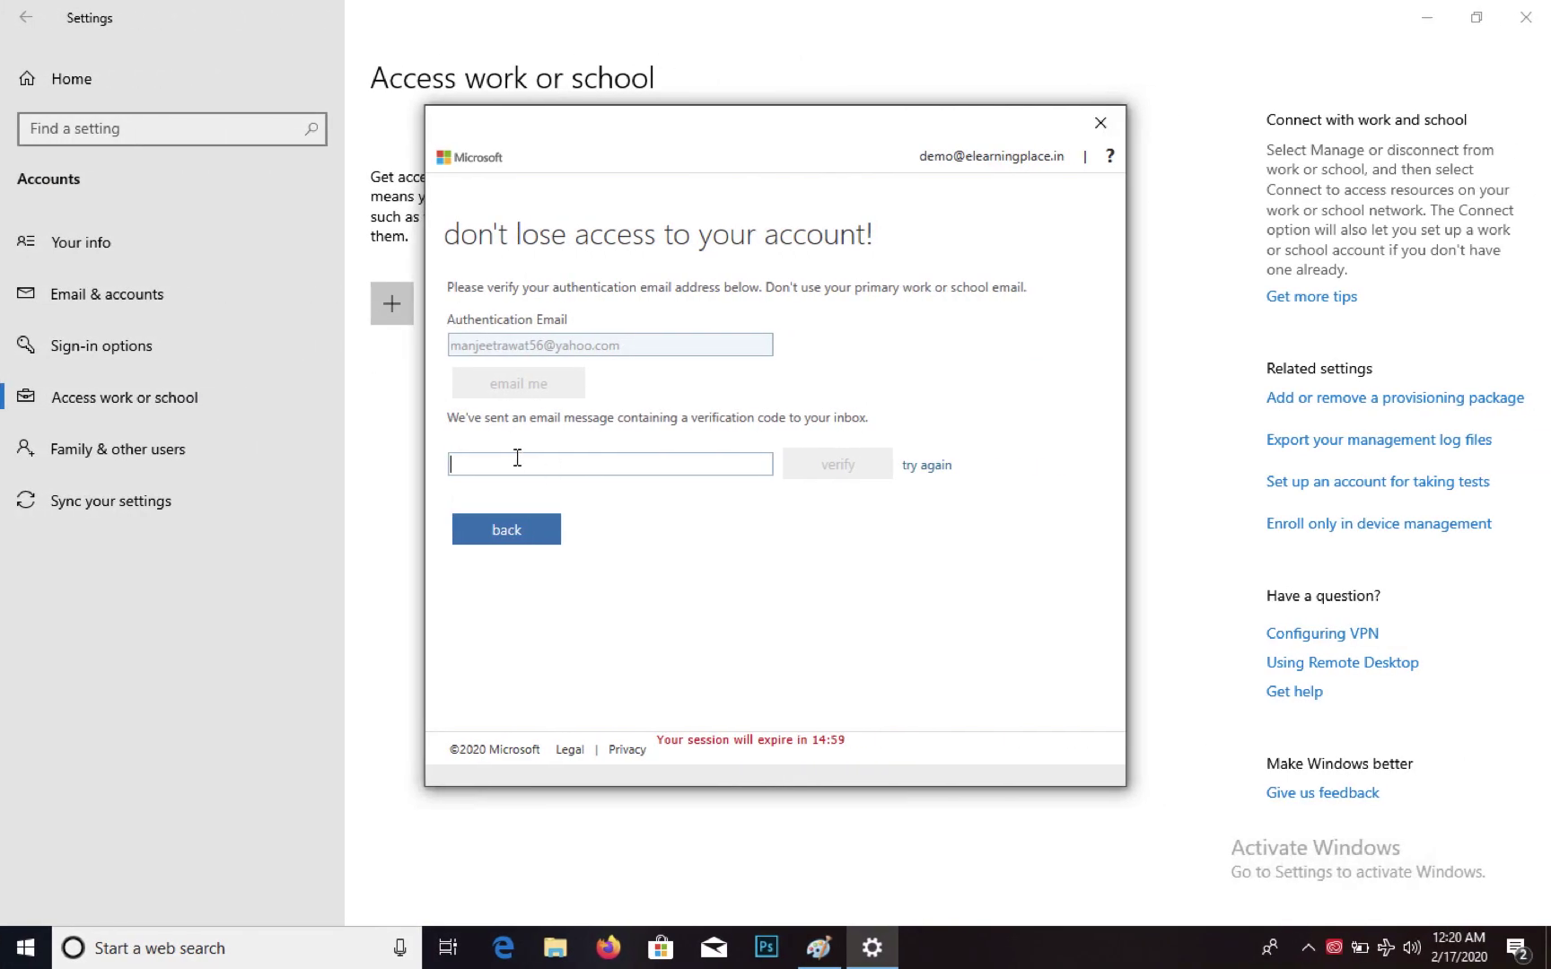
key("super+v")
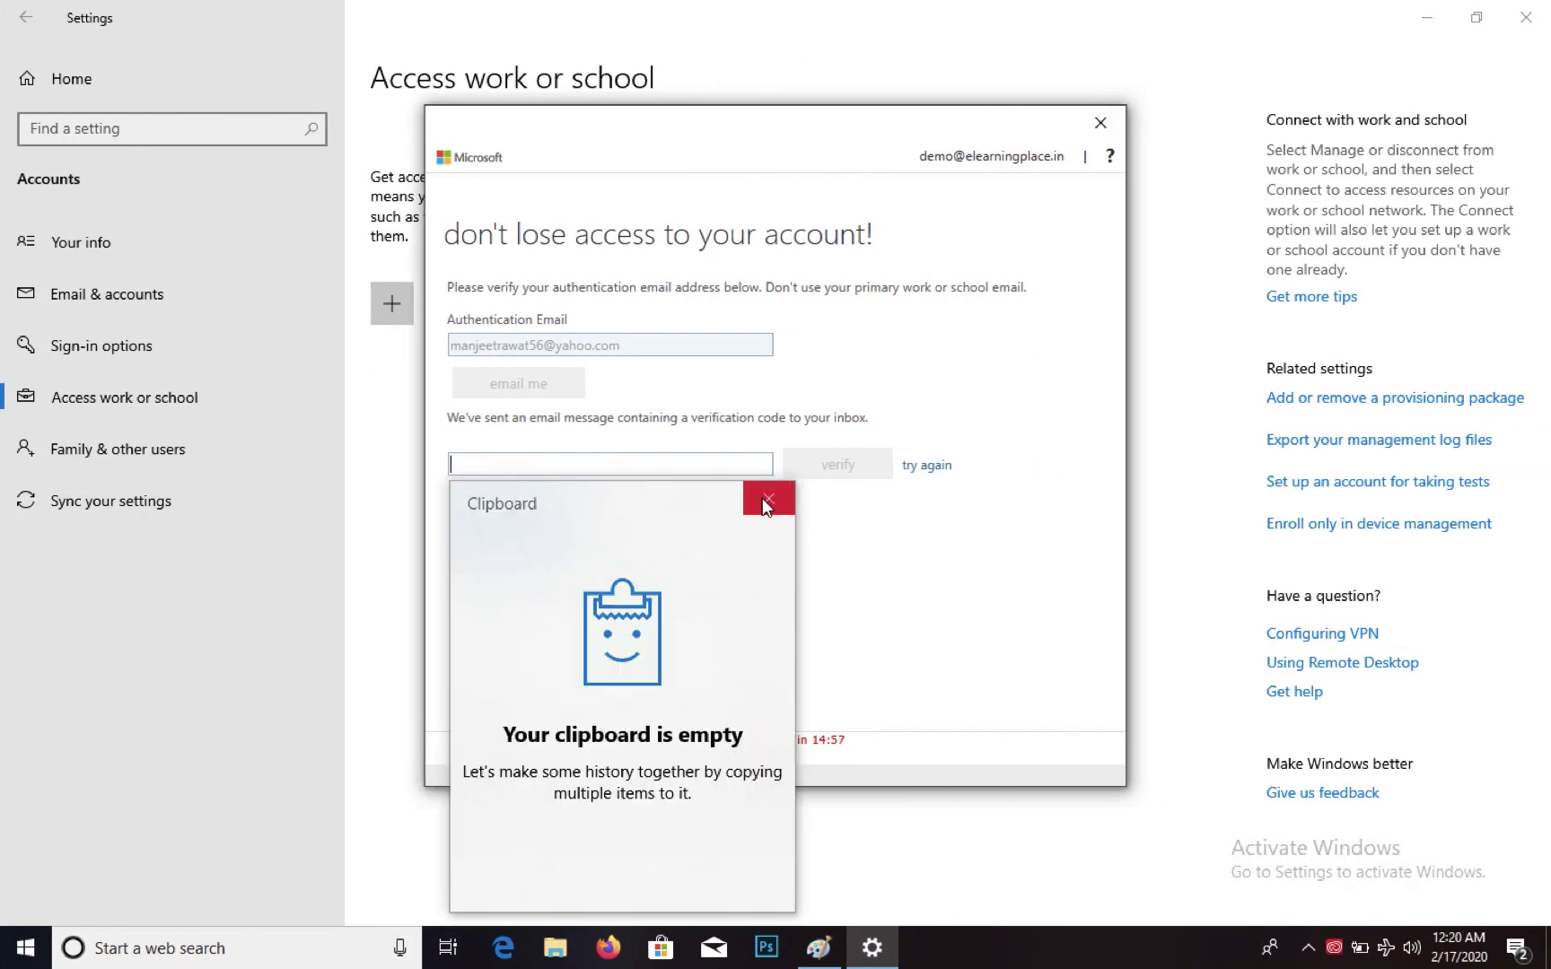
left_click(762, 497)
key("ctrl+Left")
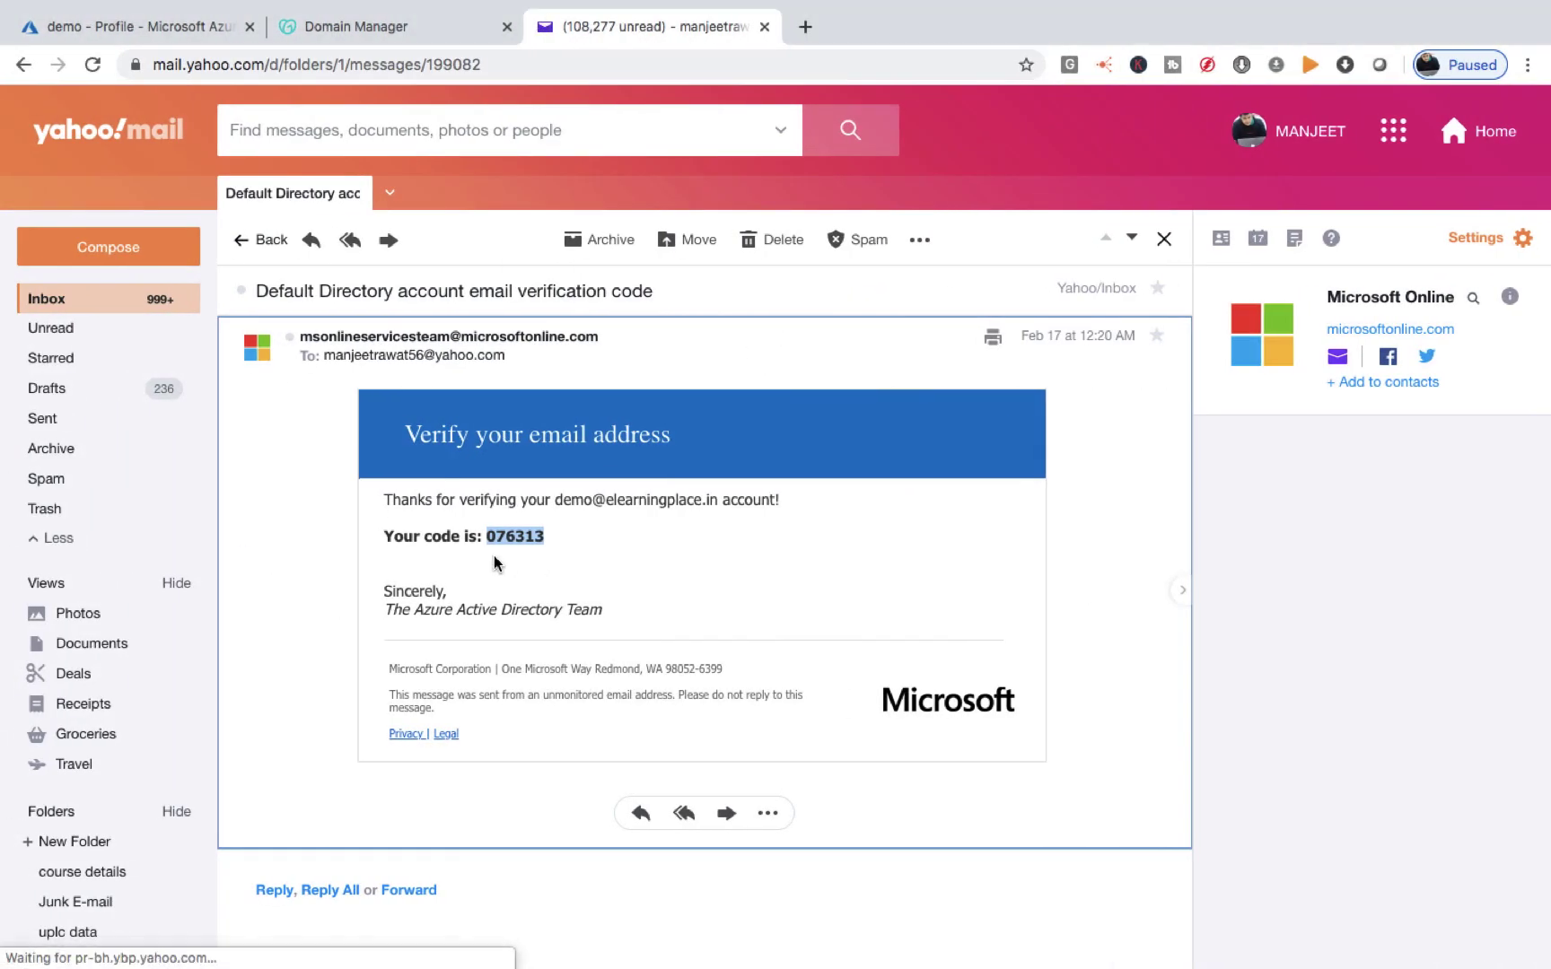
key("ctrl+Right")
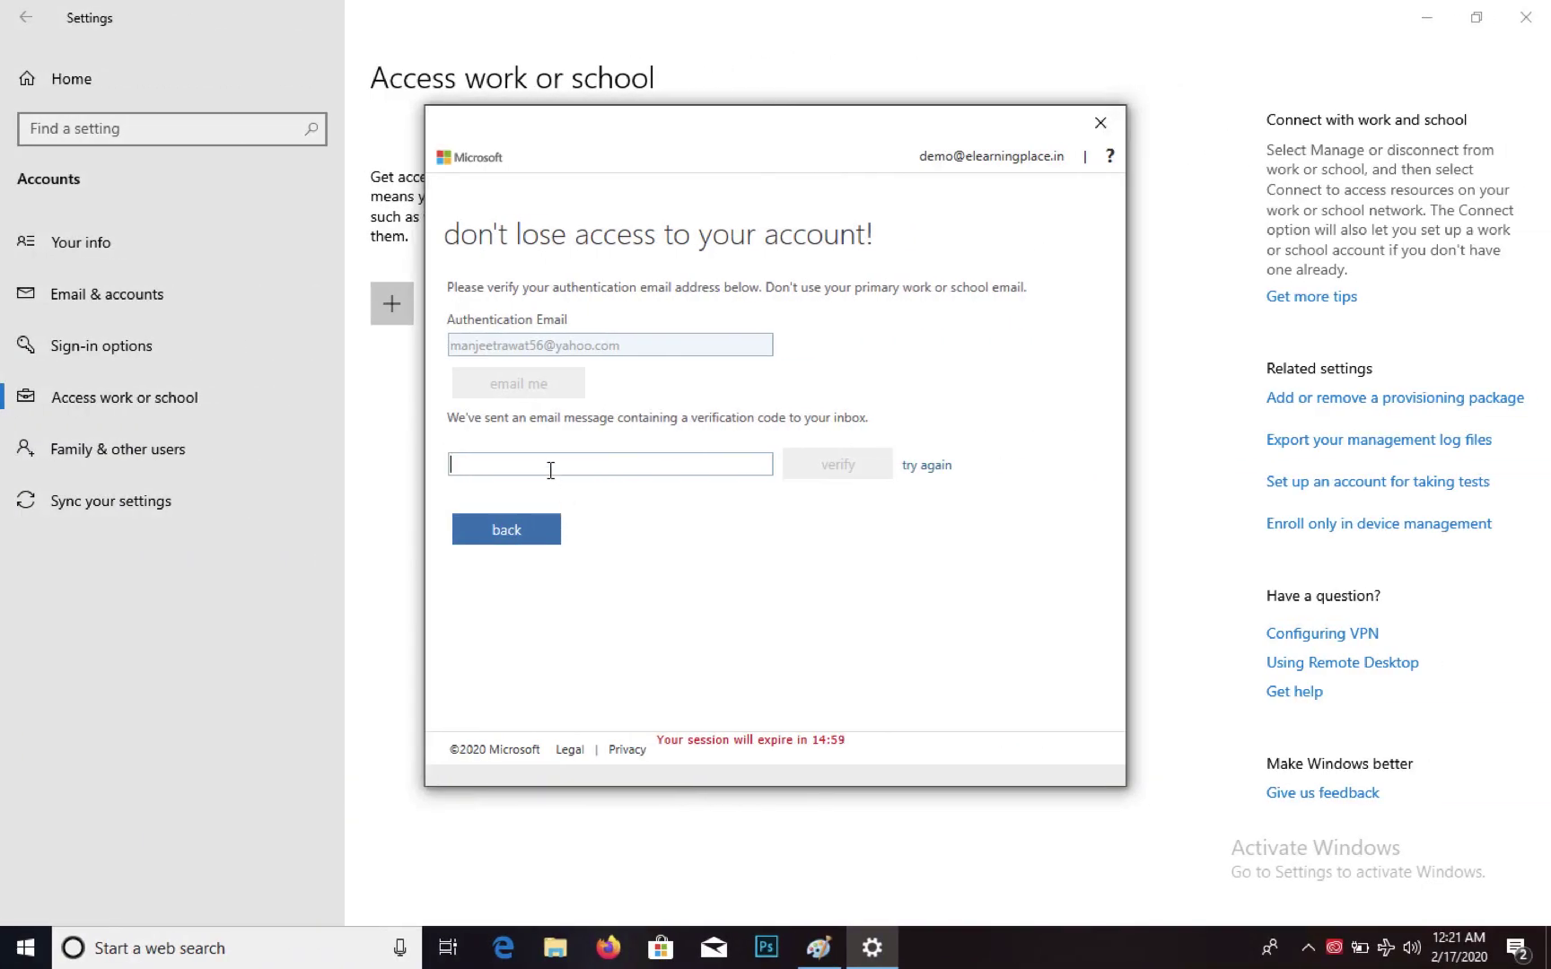
left_click(849, 463)
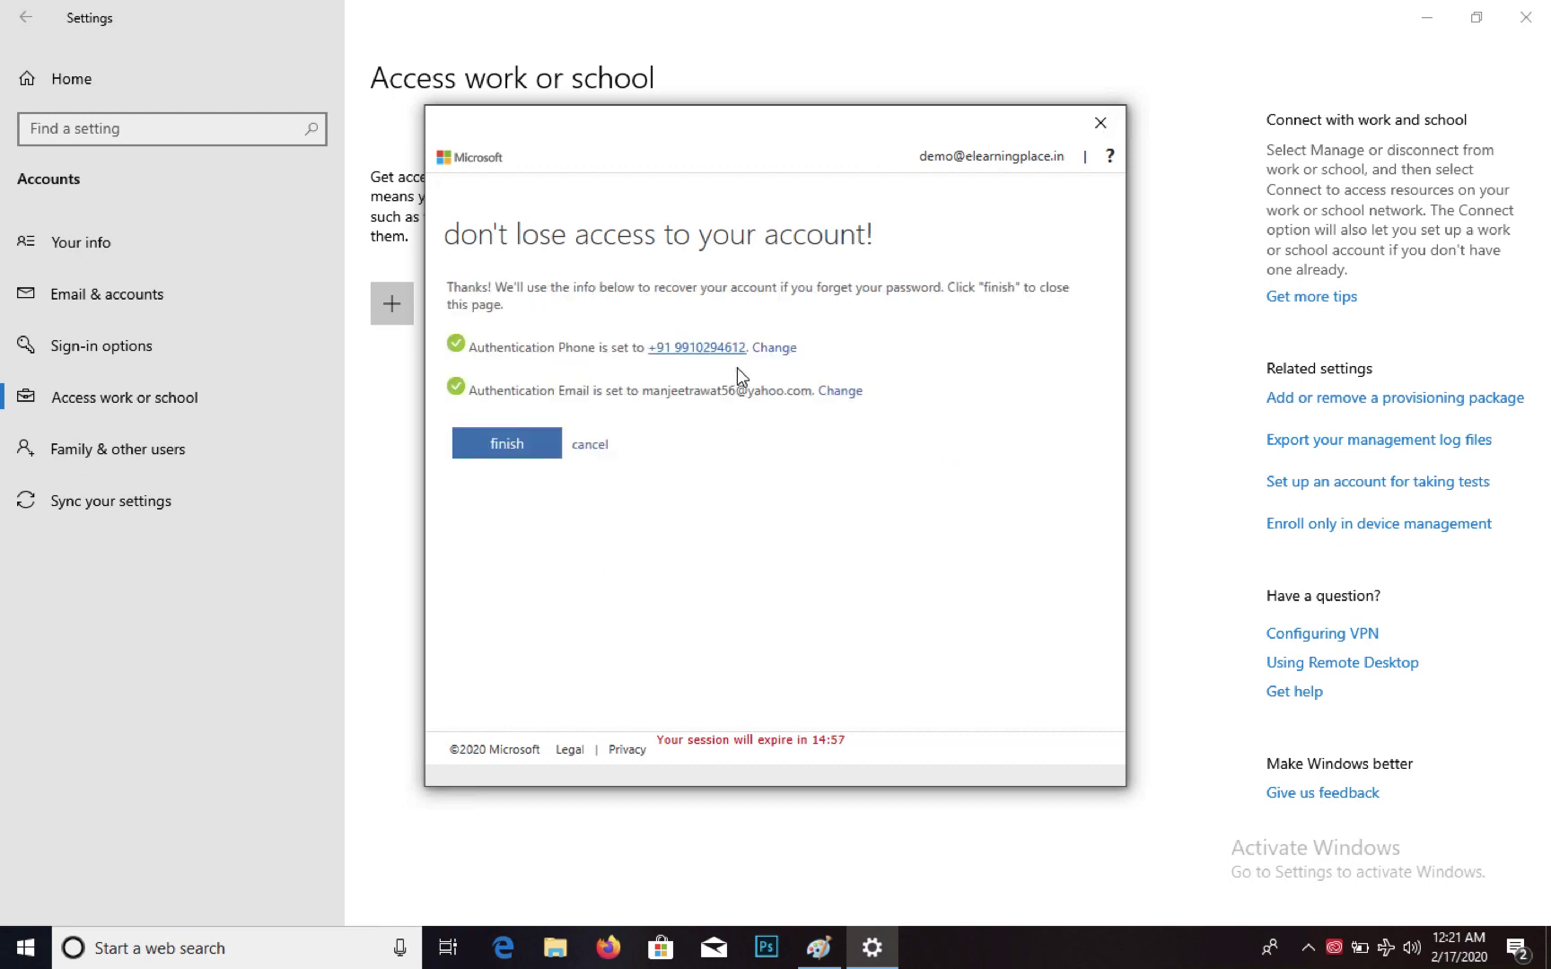
left_click(499, 444)
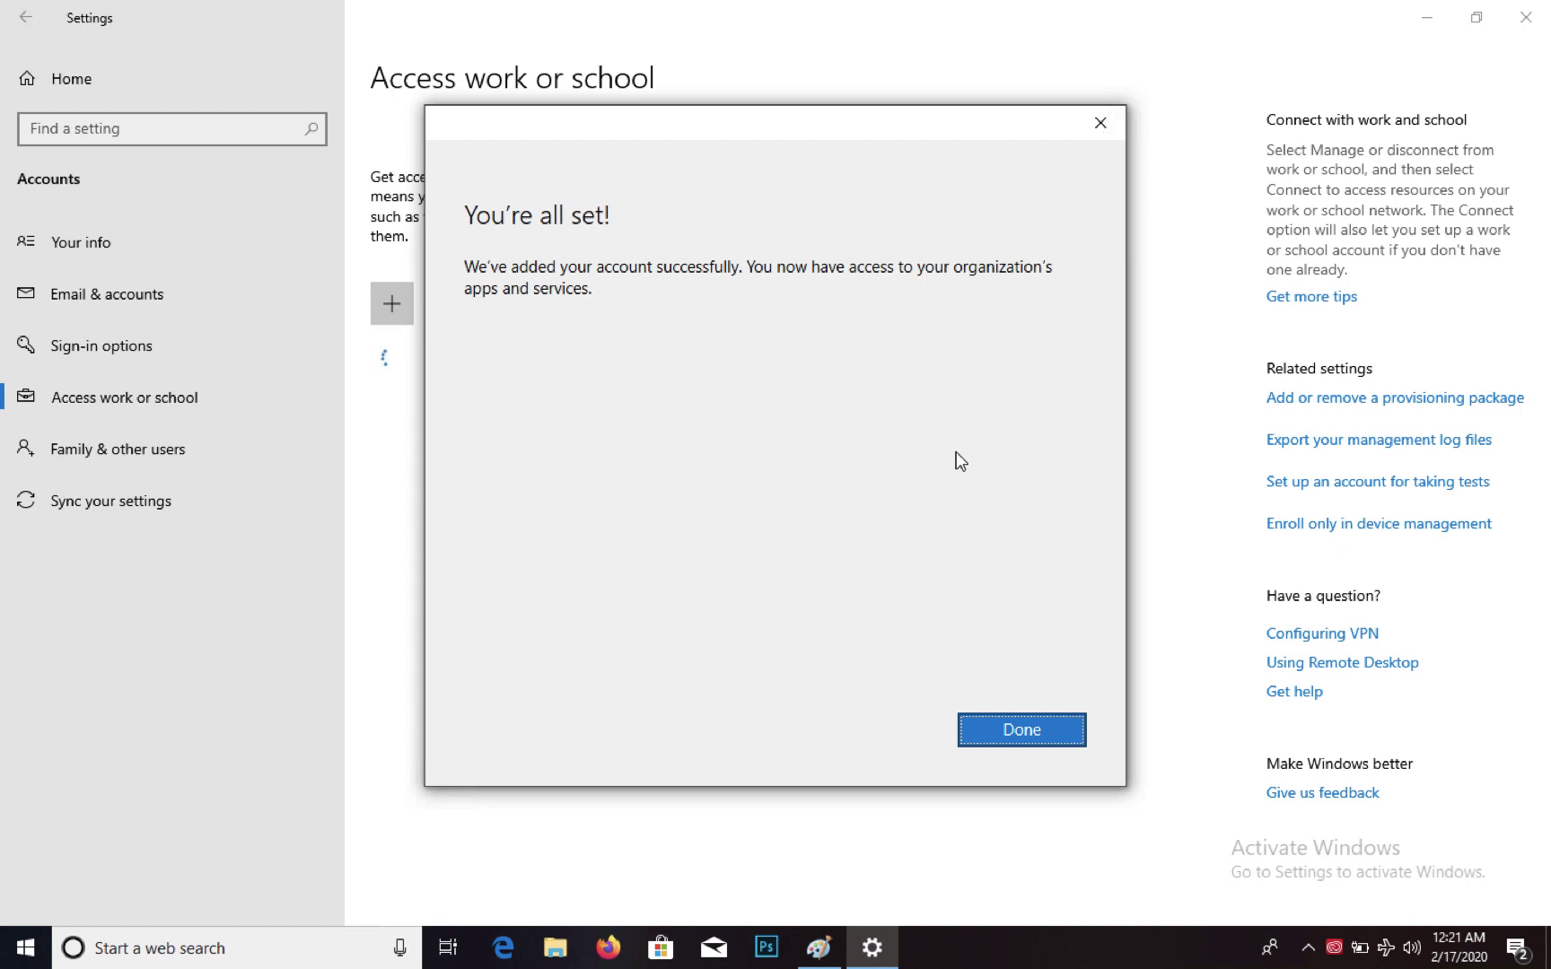
Dismiss the account-added confirmation and return to the Azure user profile tab in Chrome
left_click(1024, 730)
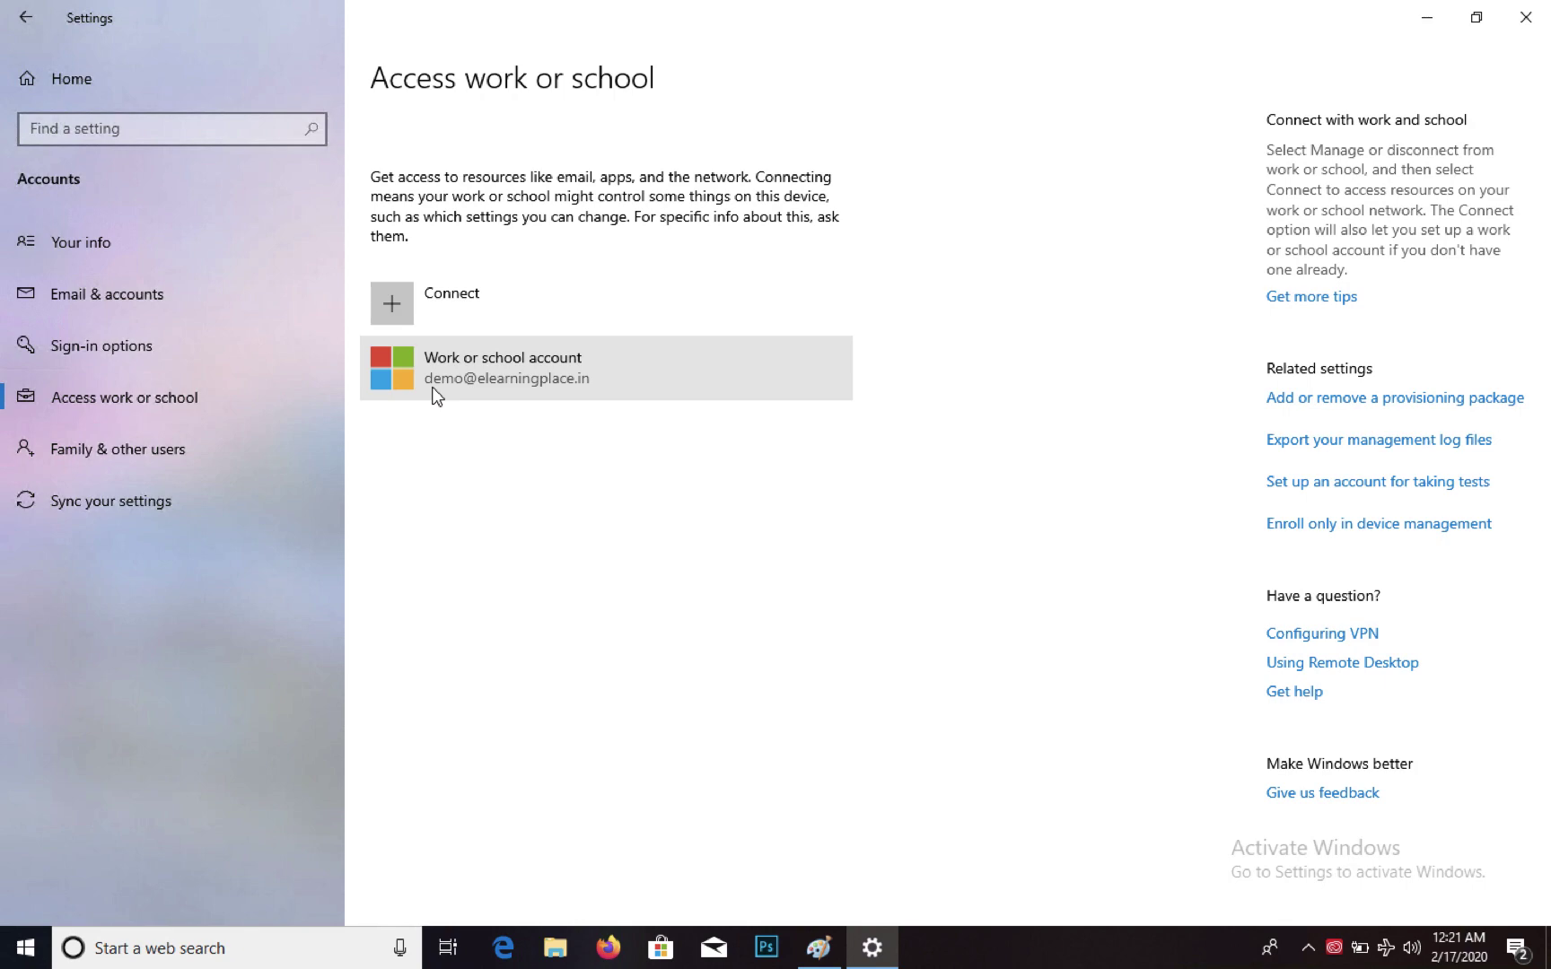
key("ctrl+Left")
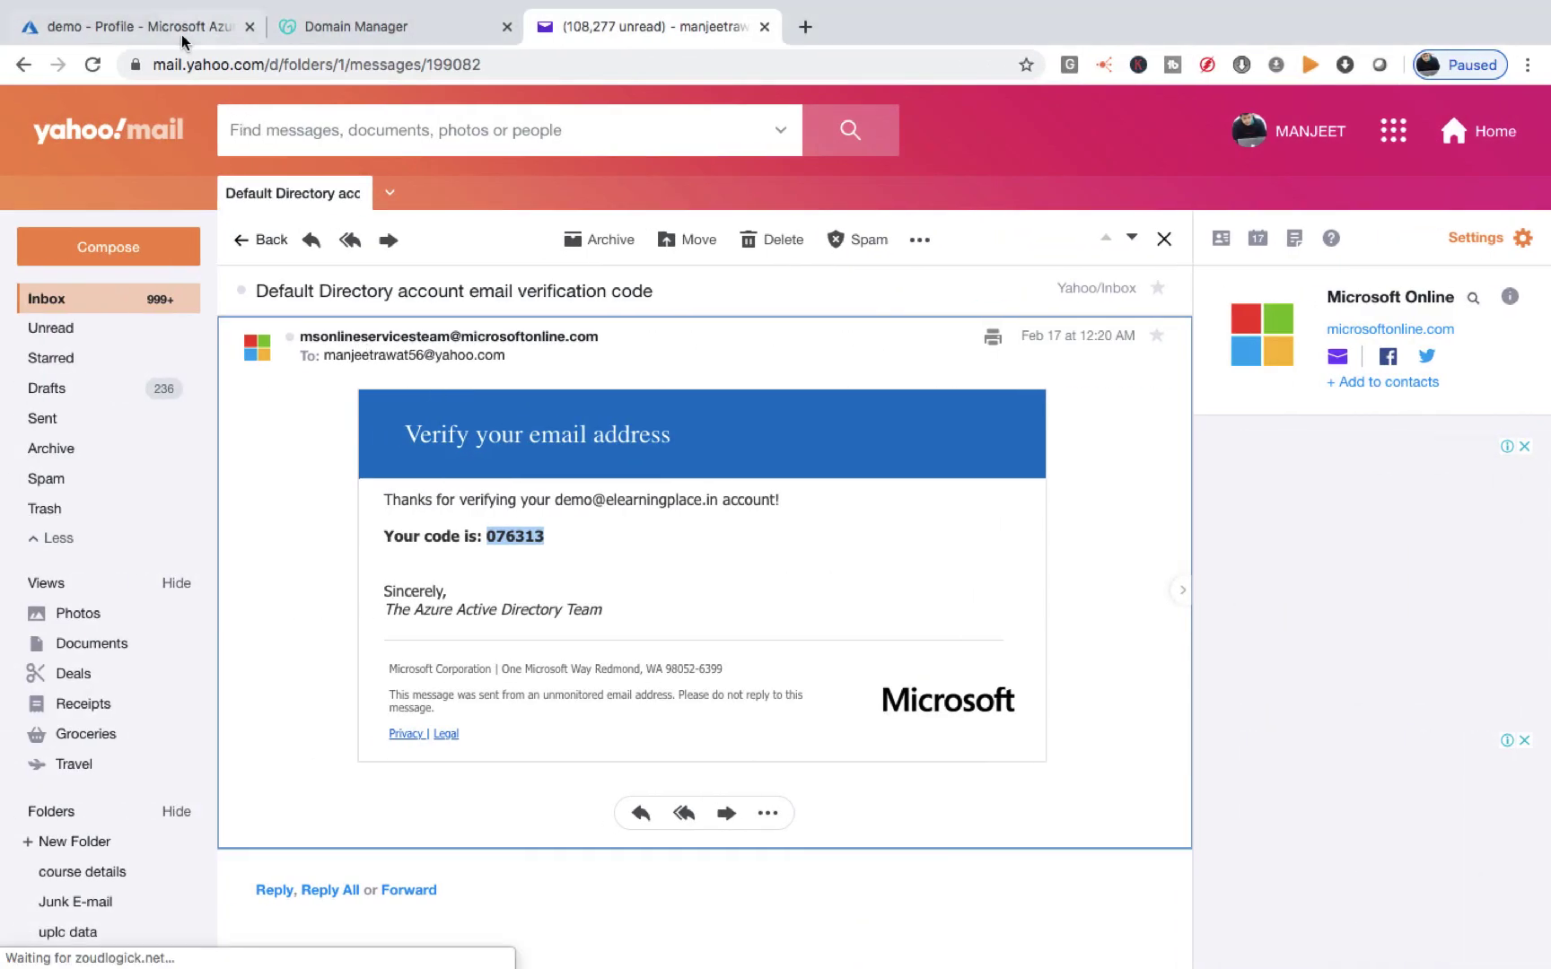
left_click(157, 32)
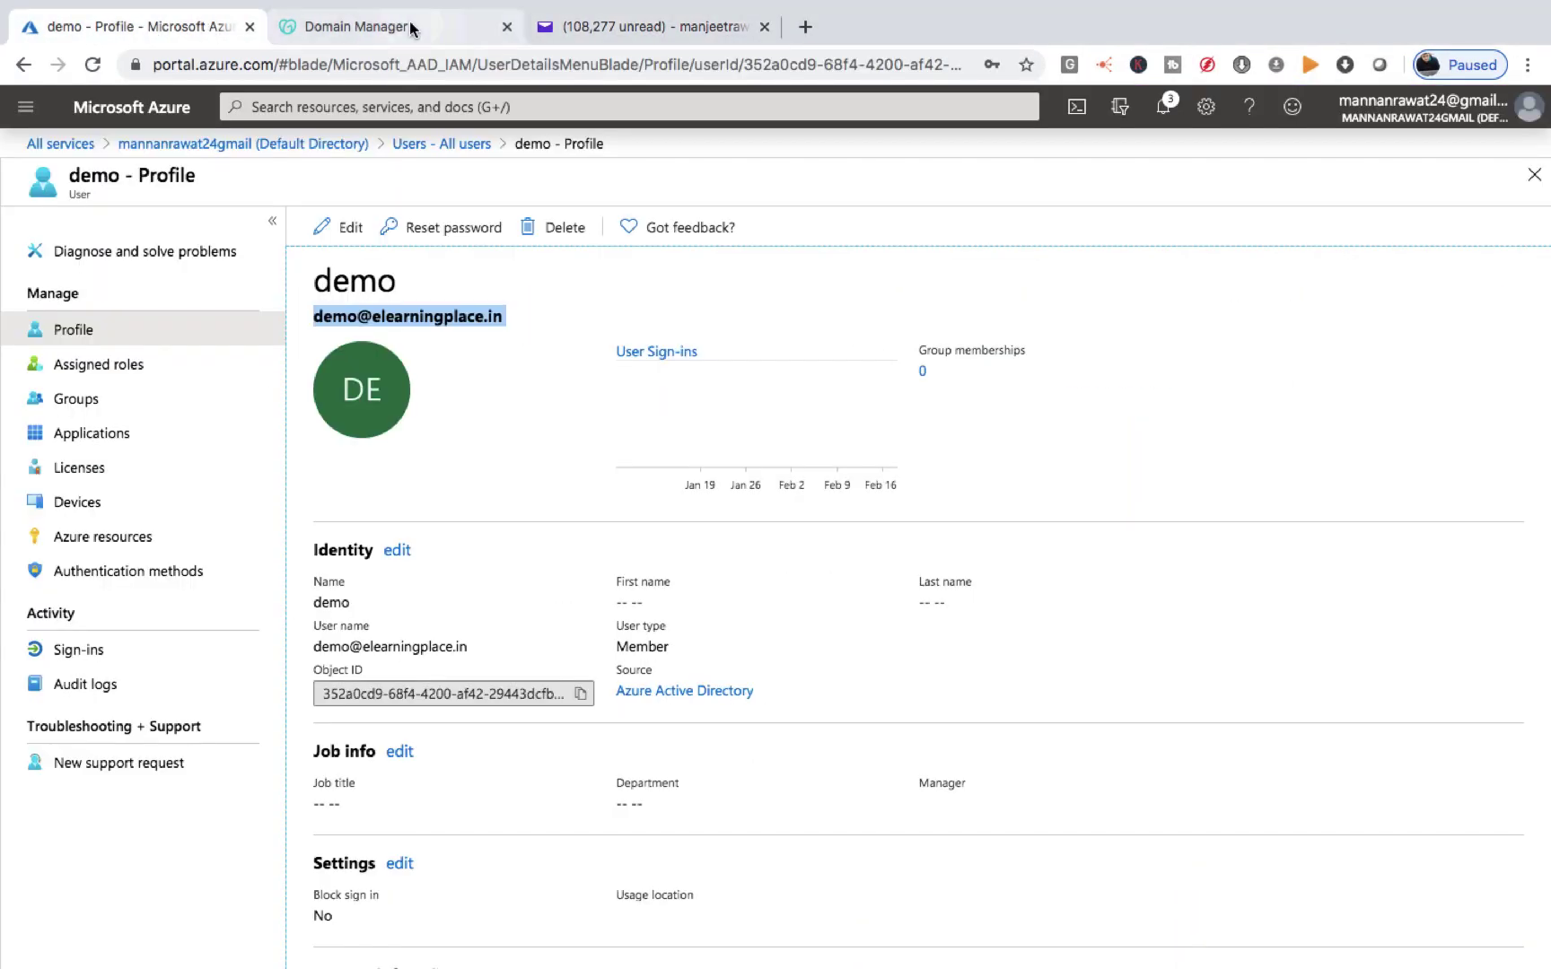
Close the Domain Manager and Yahoo Mail tabs and bring the Paint diagram forward
left_click(508, 28)
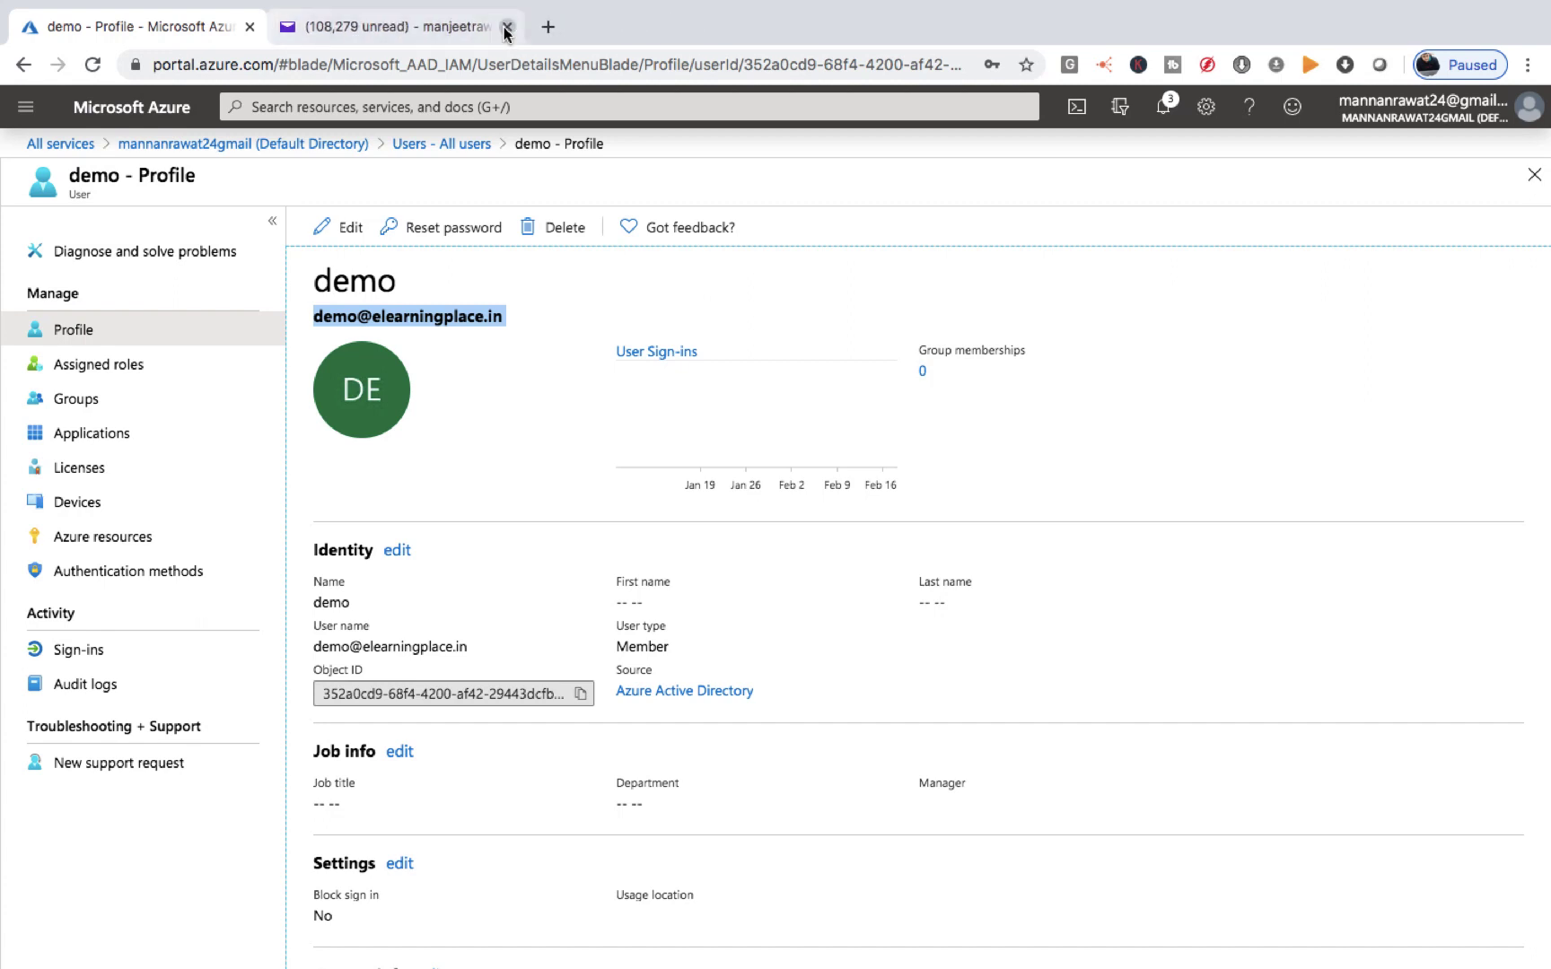
left_click(507, 28)
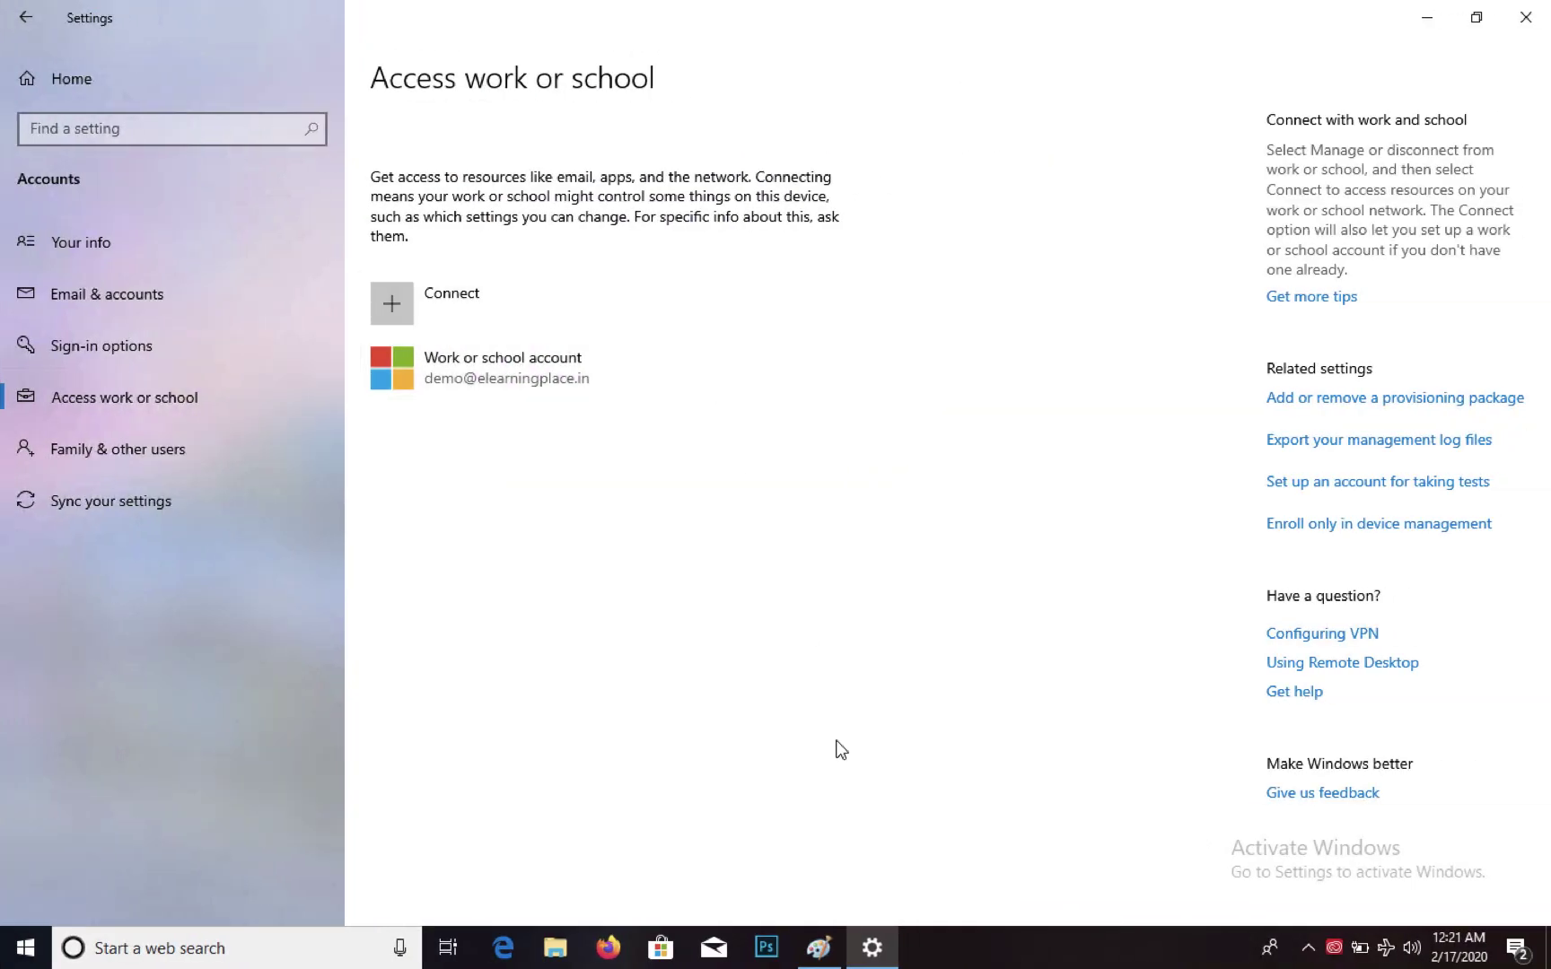
left_click(835, 938)
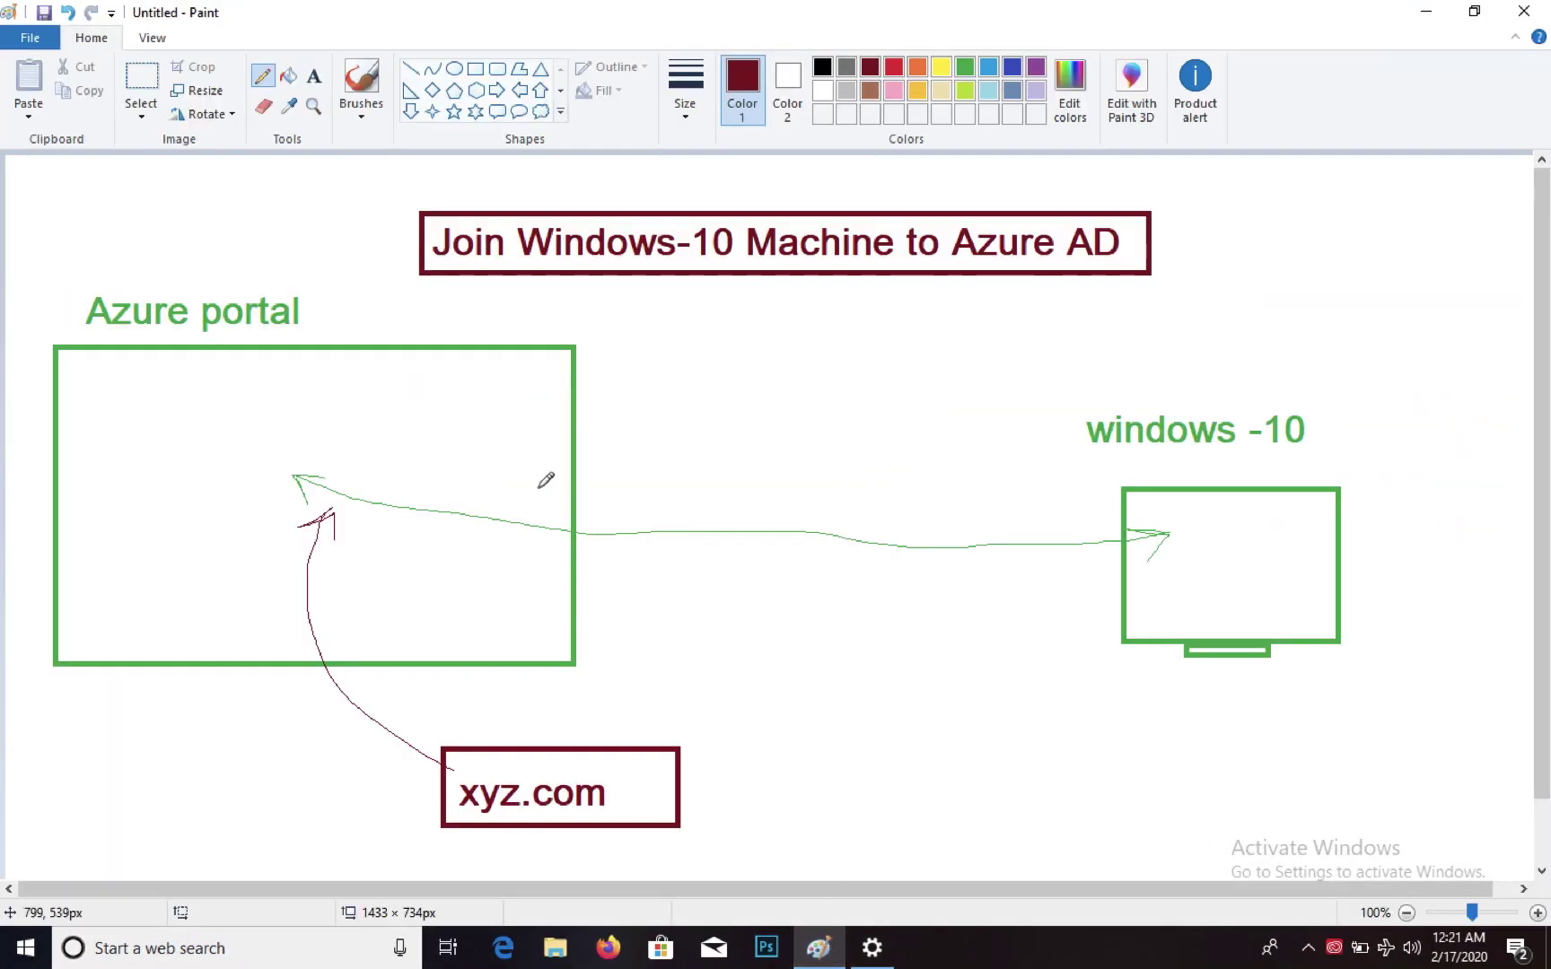
Circle the arrowhead in the Azure portal box and switch back to the browser
mouse_move(223, 523)
left_mouse_down()
mouse_move(314, 405)
mouse_move(197, 443)
left_mouse_up()
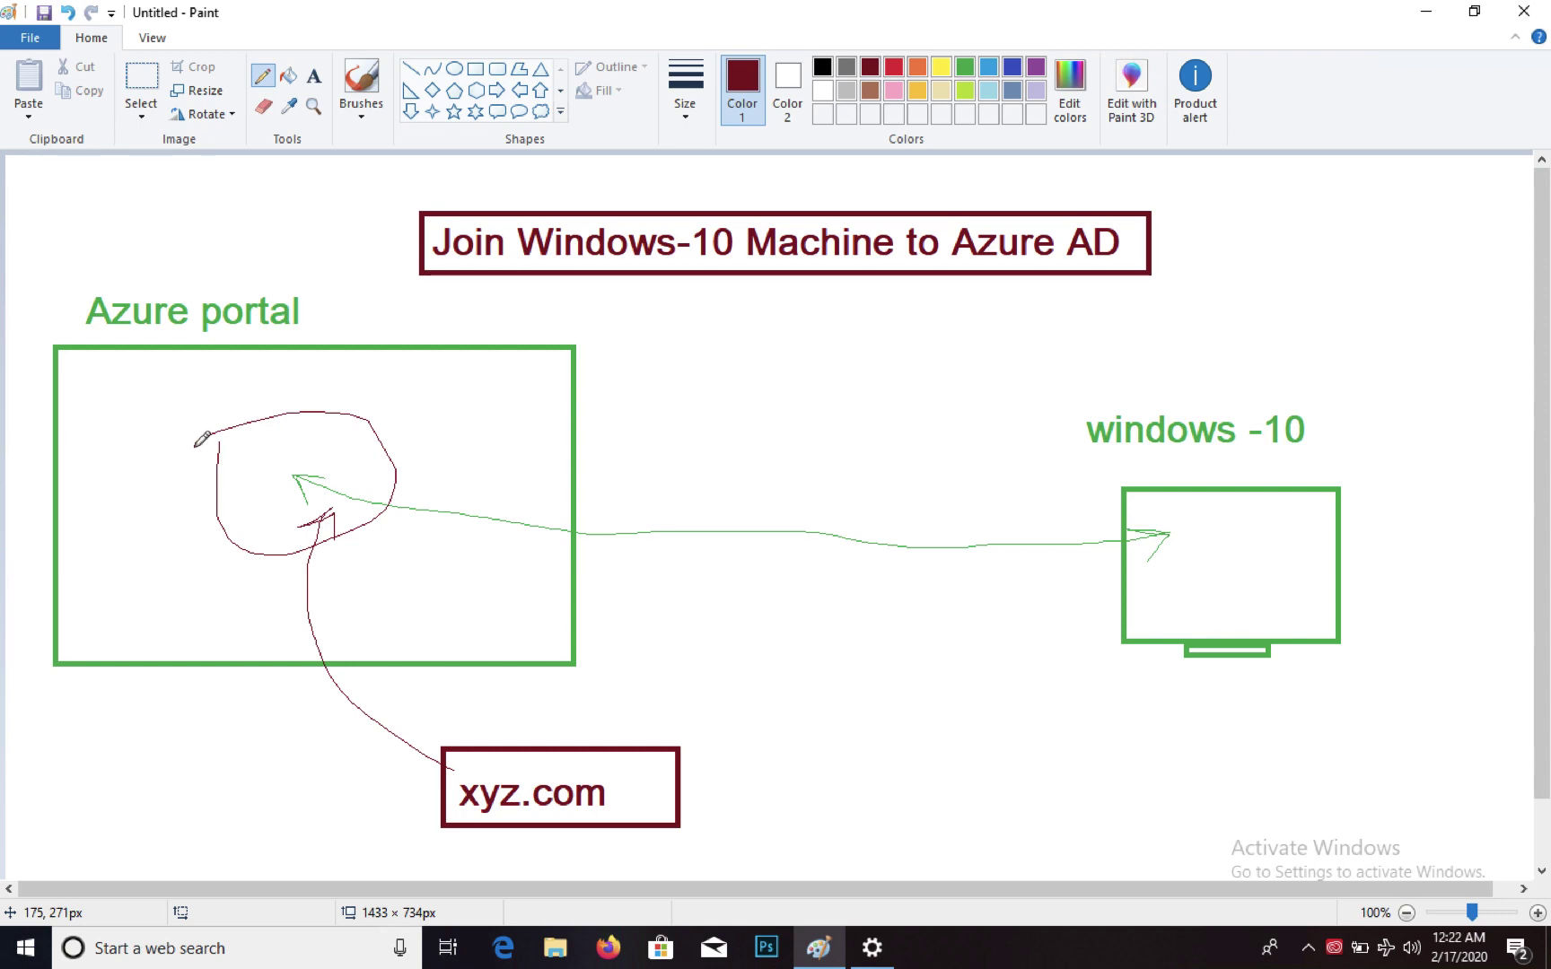
key("ctrl+Left")
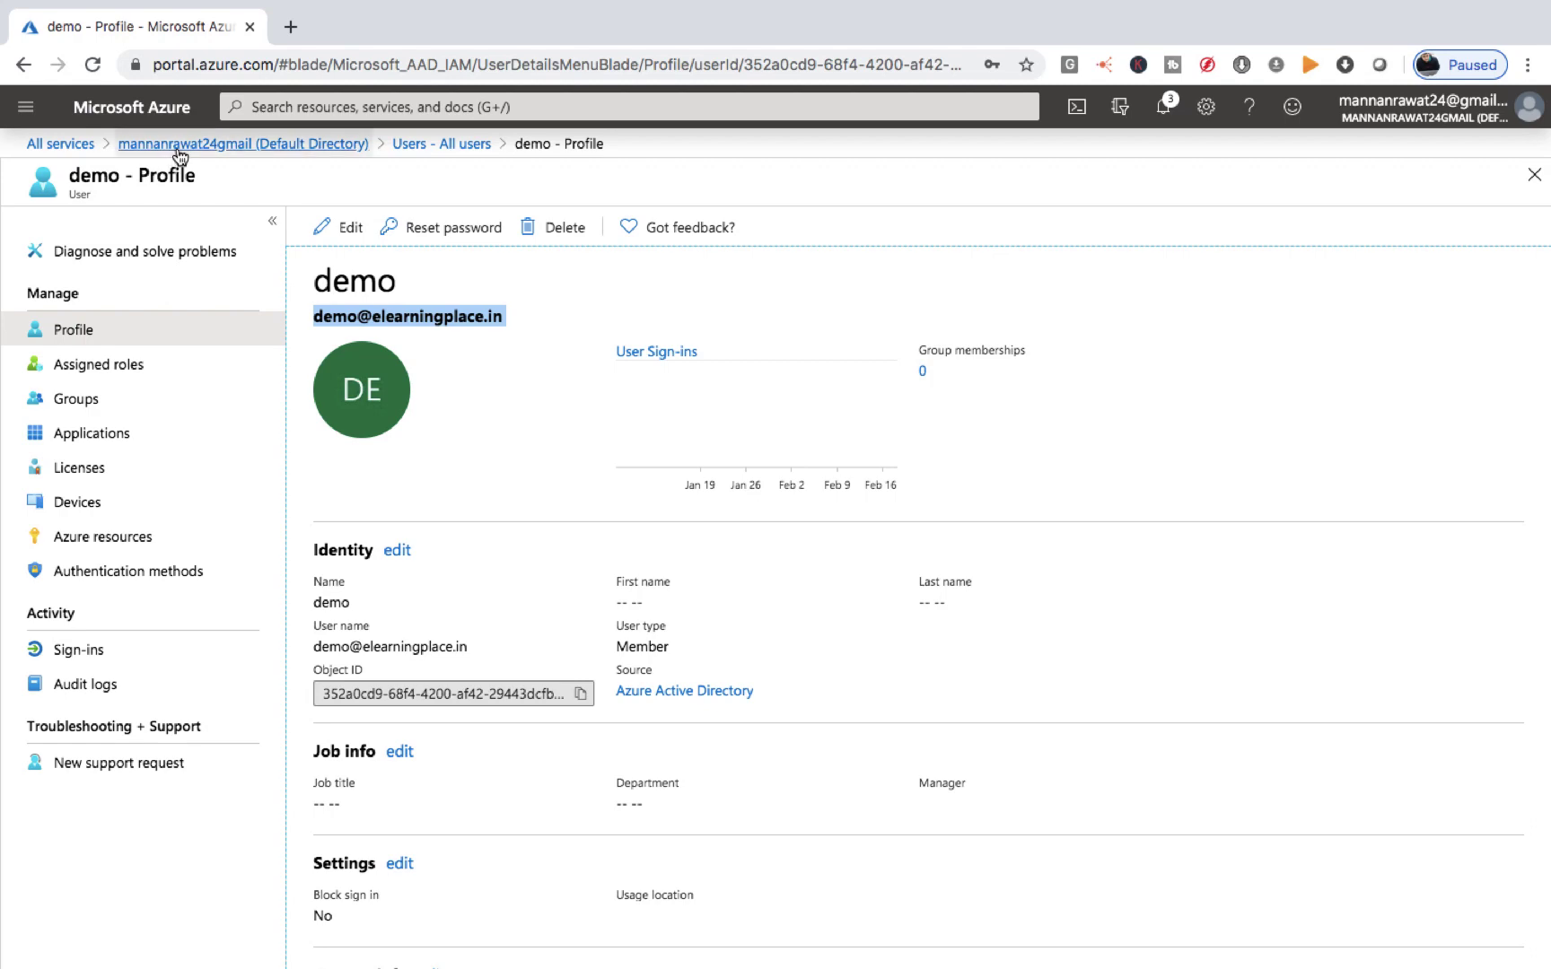
Go from the Default Directory overview to All services and check the notifications
left_click(175, 143)
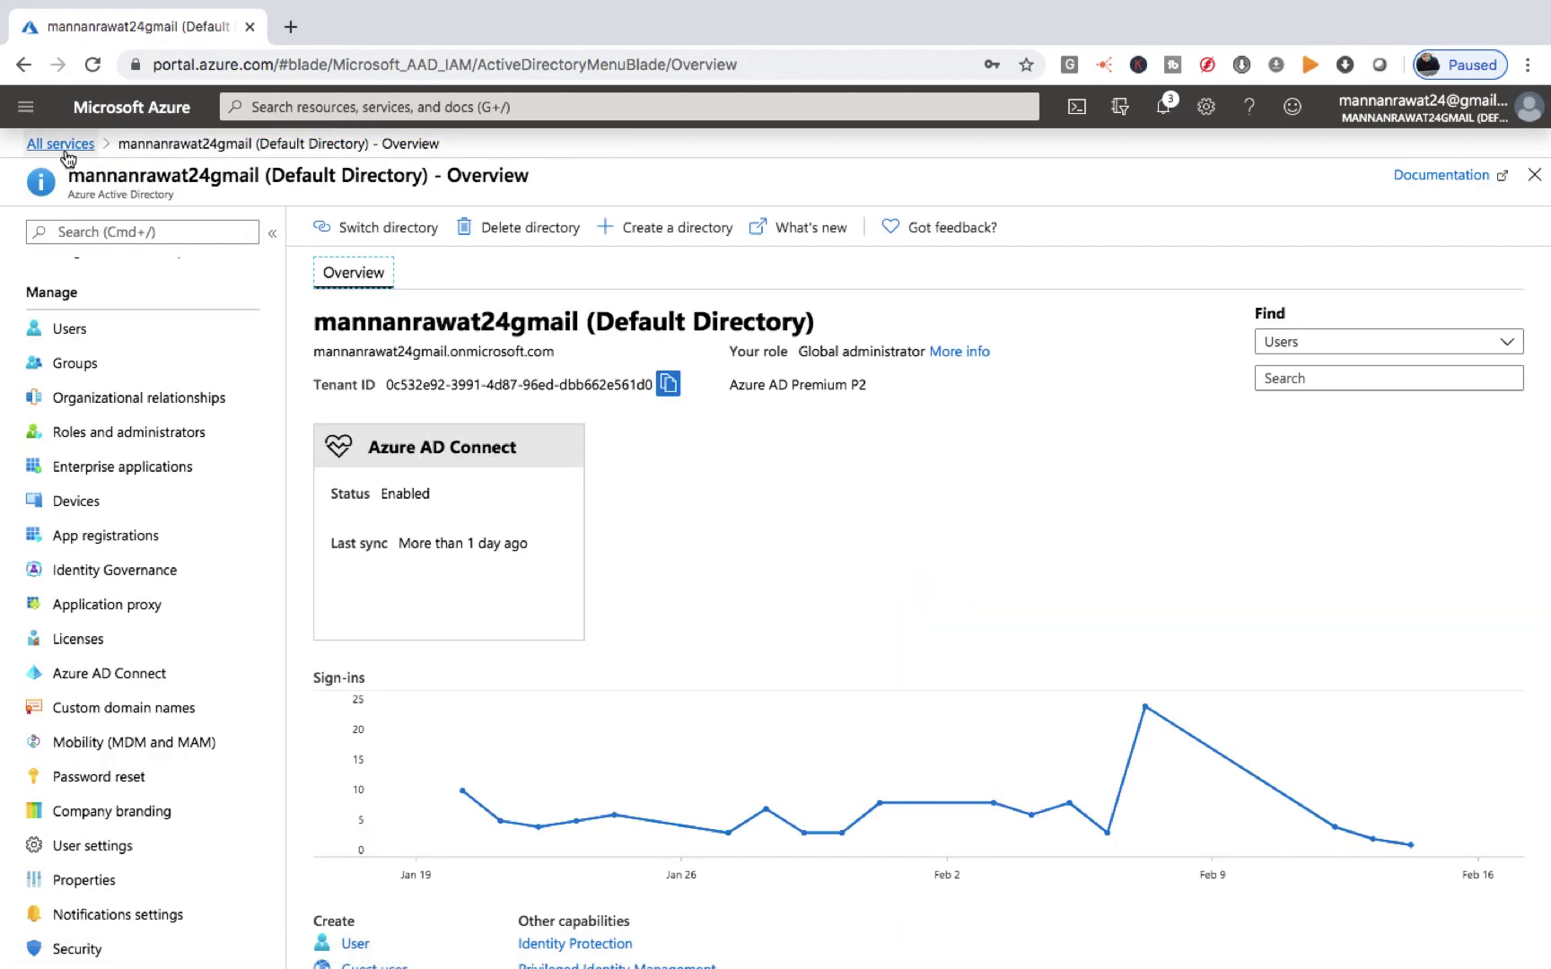
left_click(61, 145)
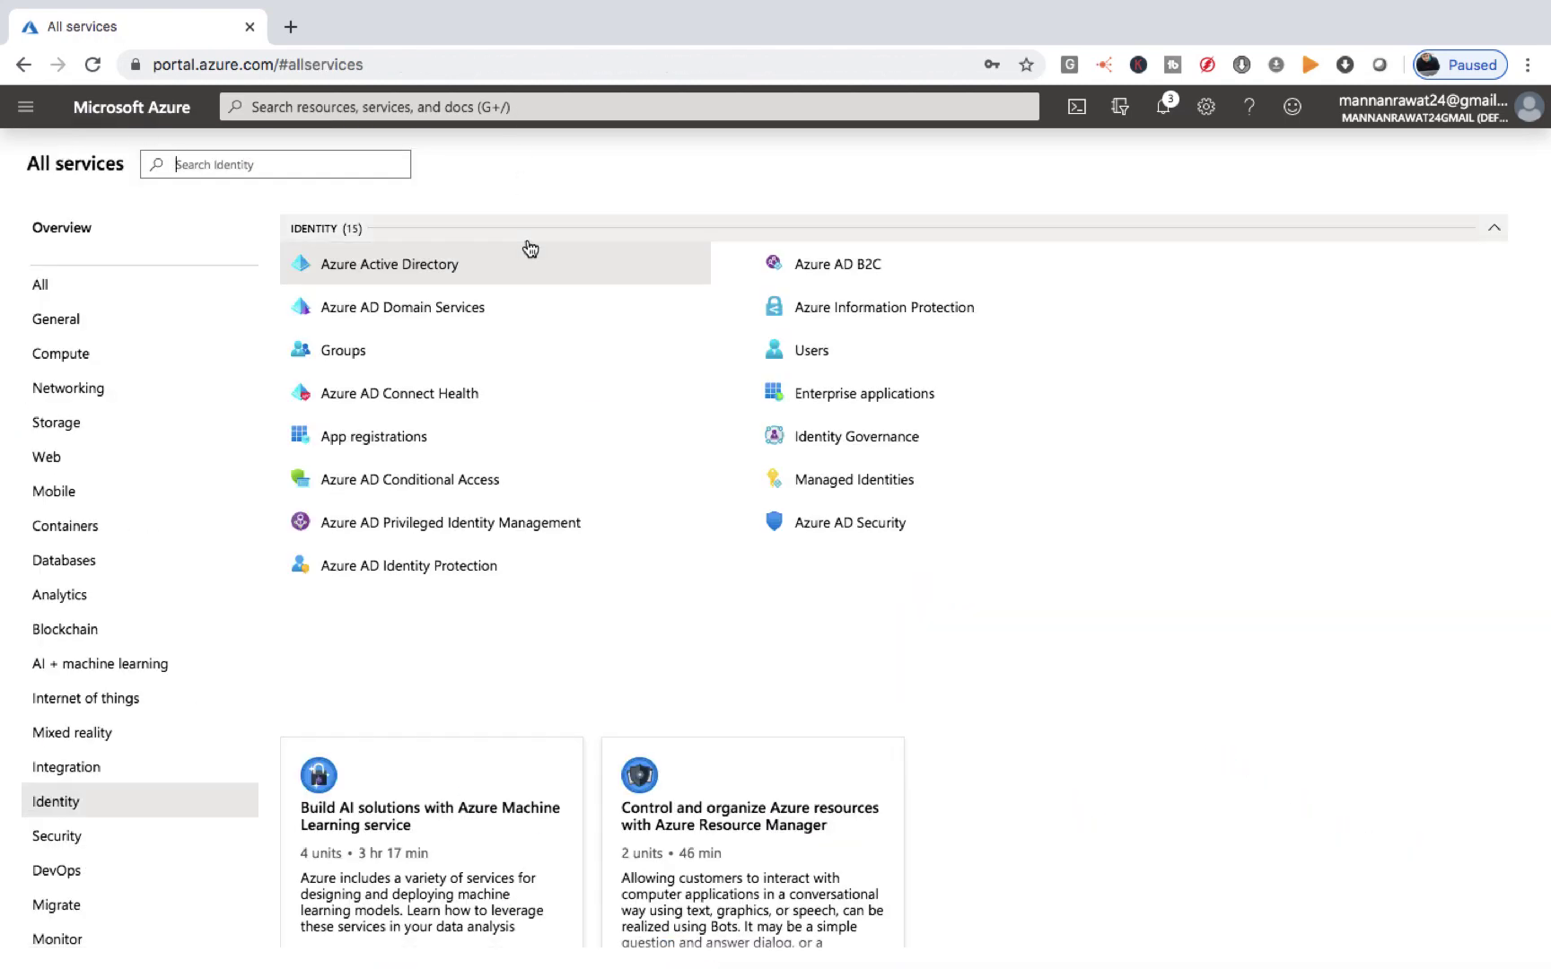
left_click(1163, 106)
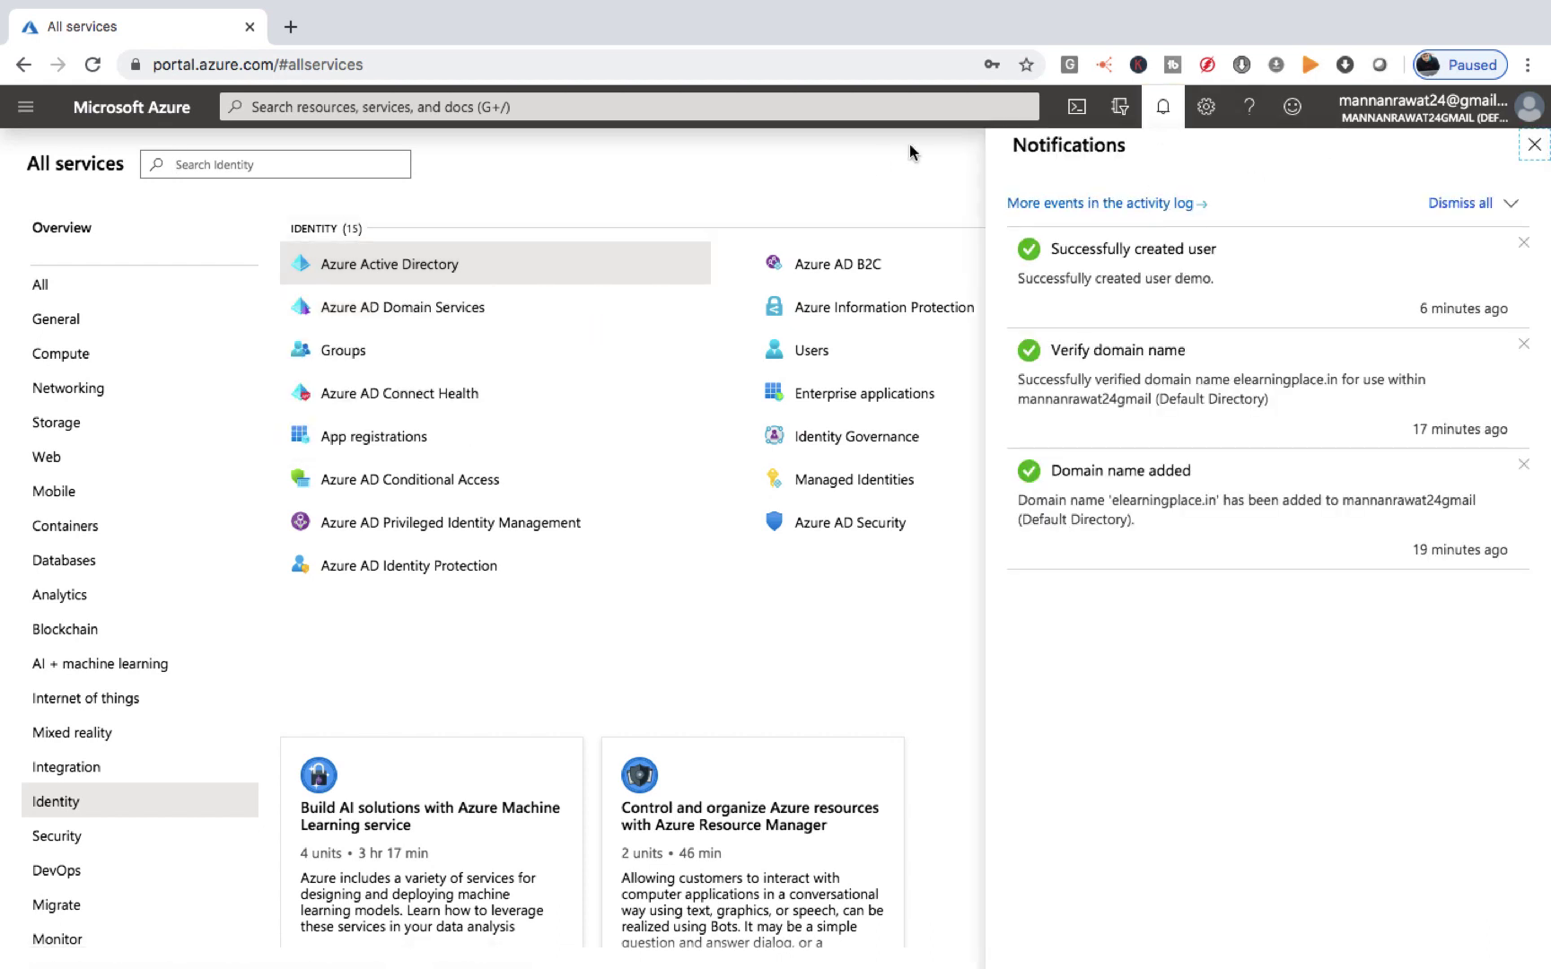
left_click(1535, 146)
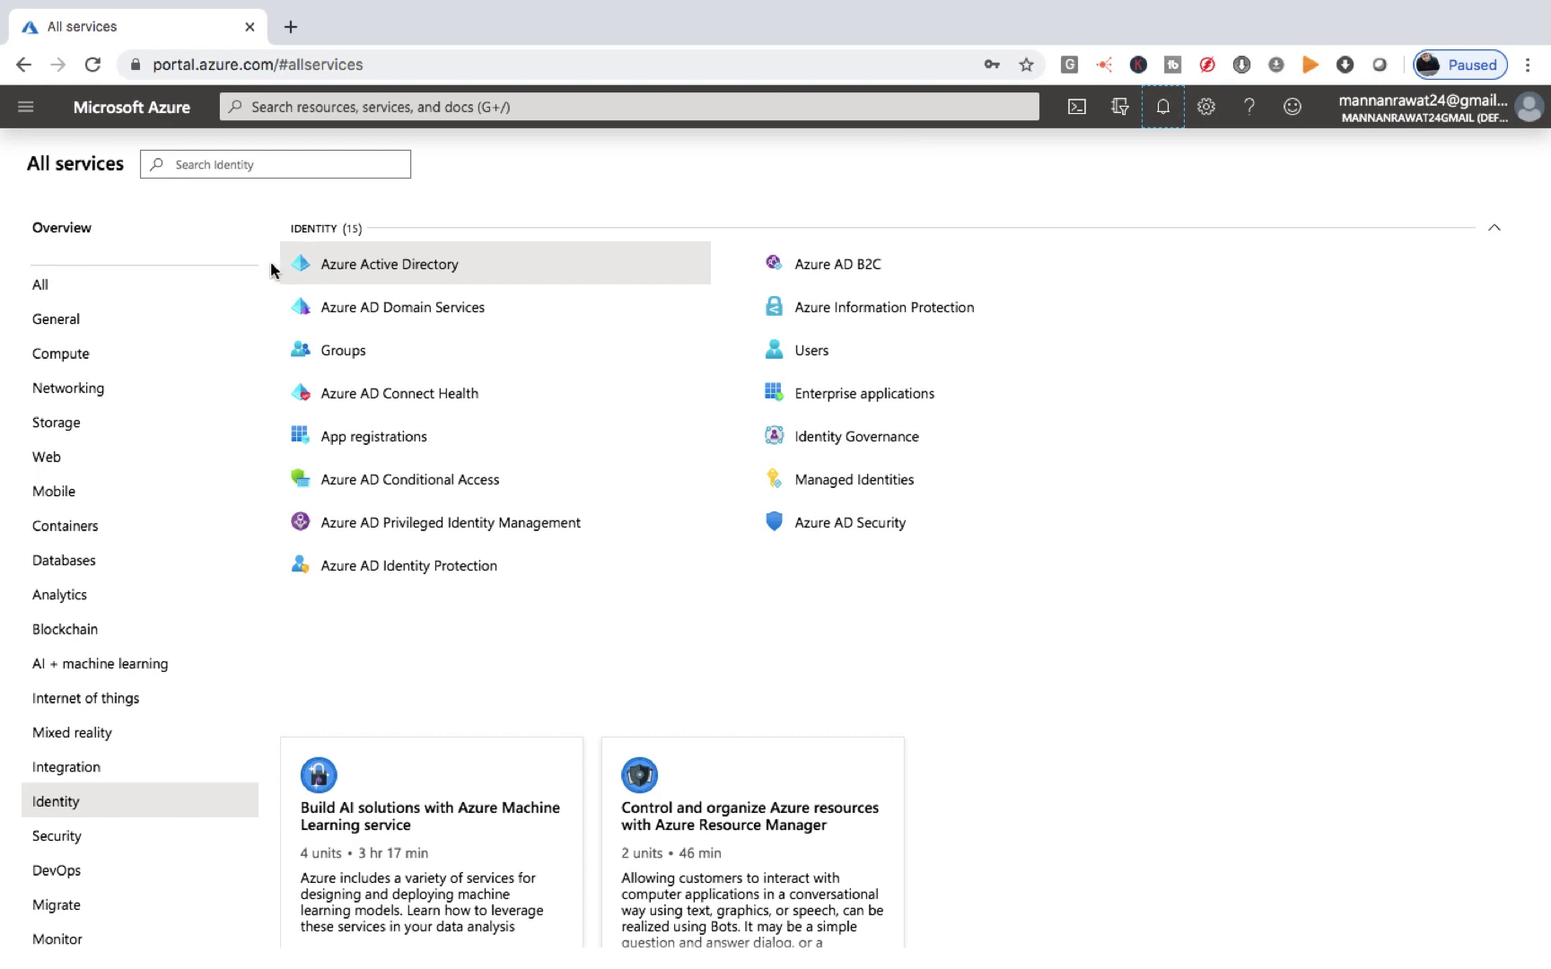
Browse the General and Compute service categories, then list services from all categories
left_click(79, 320)
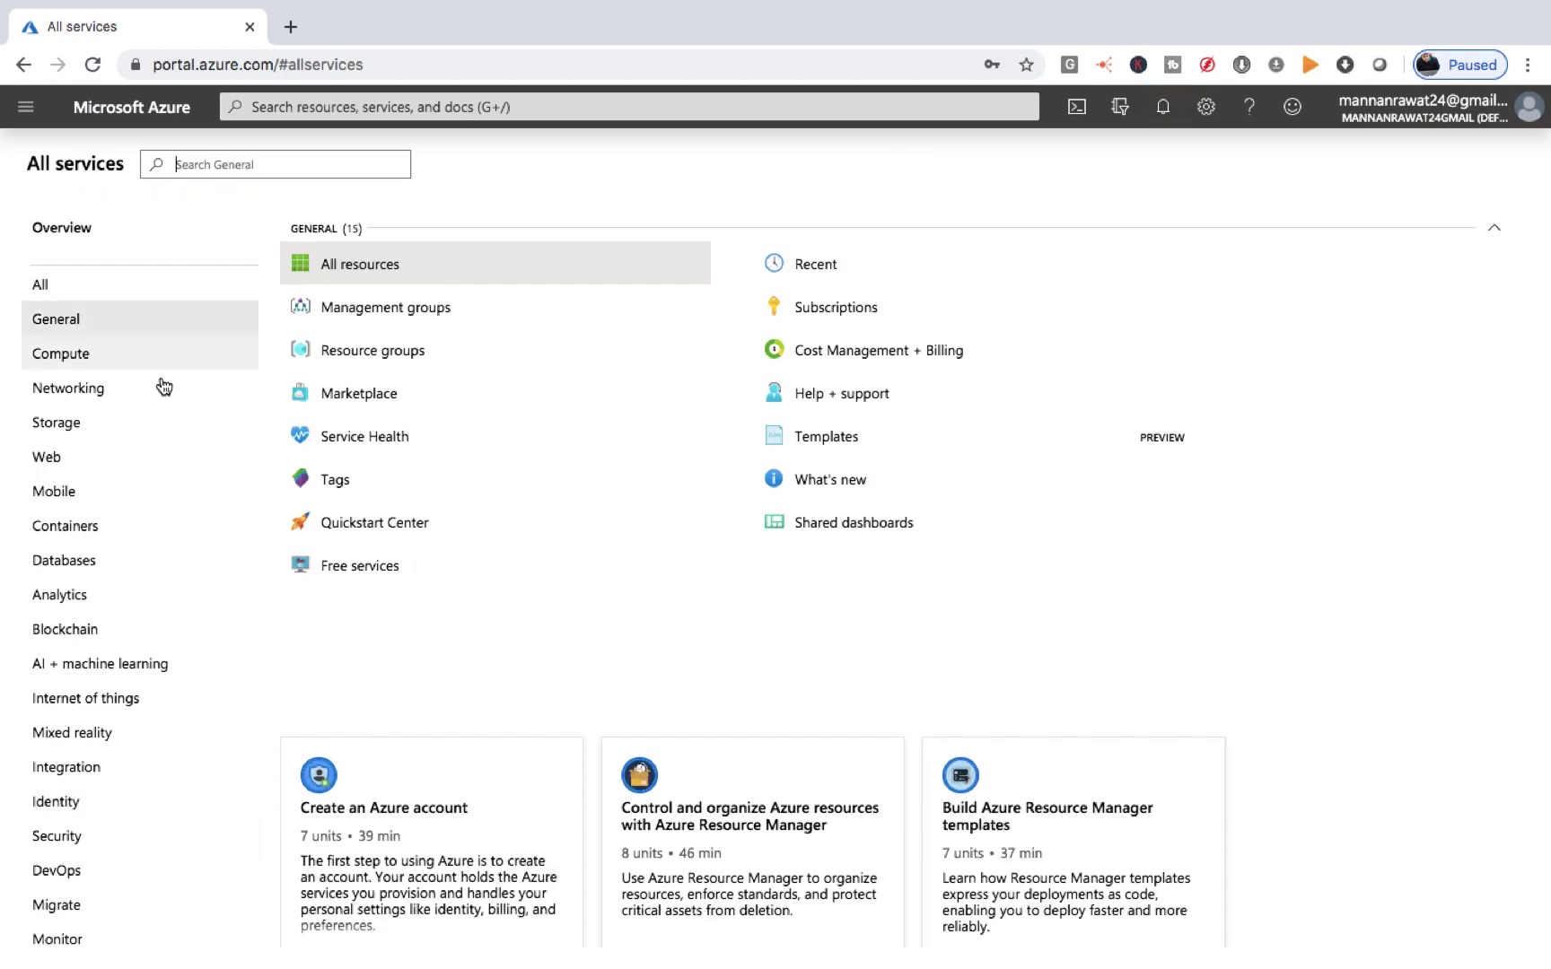
left_click(44, 353)
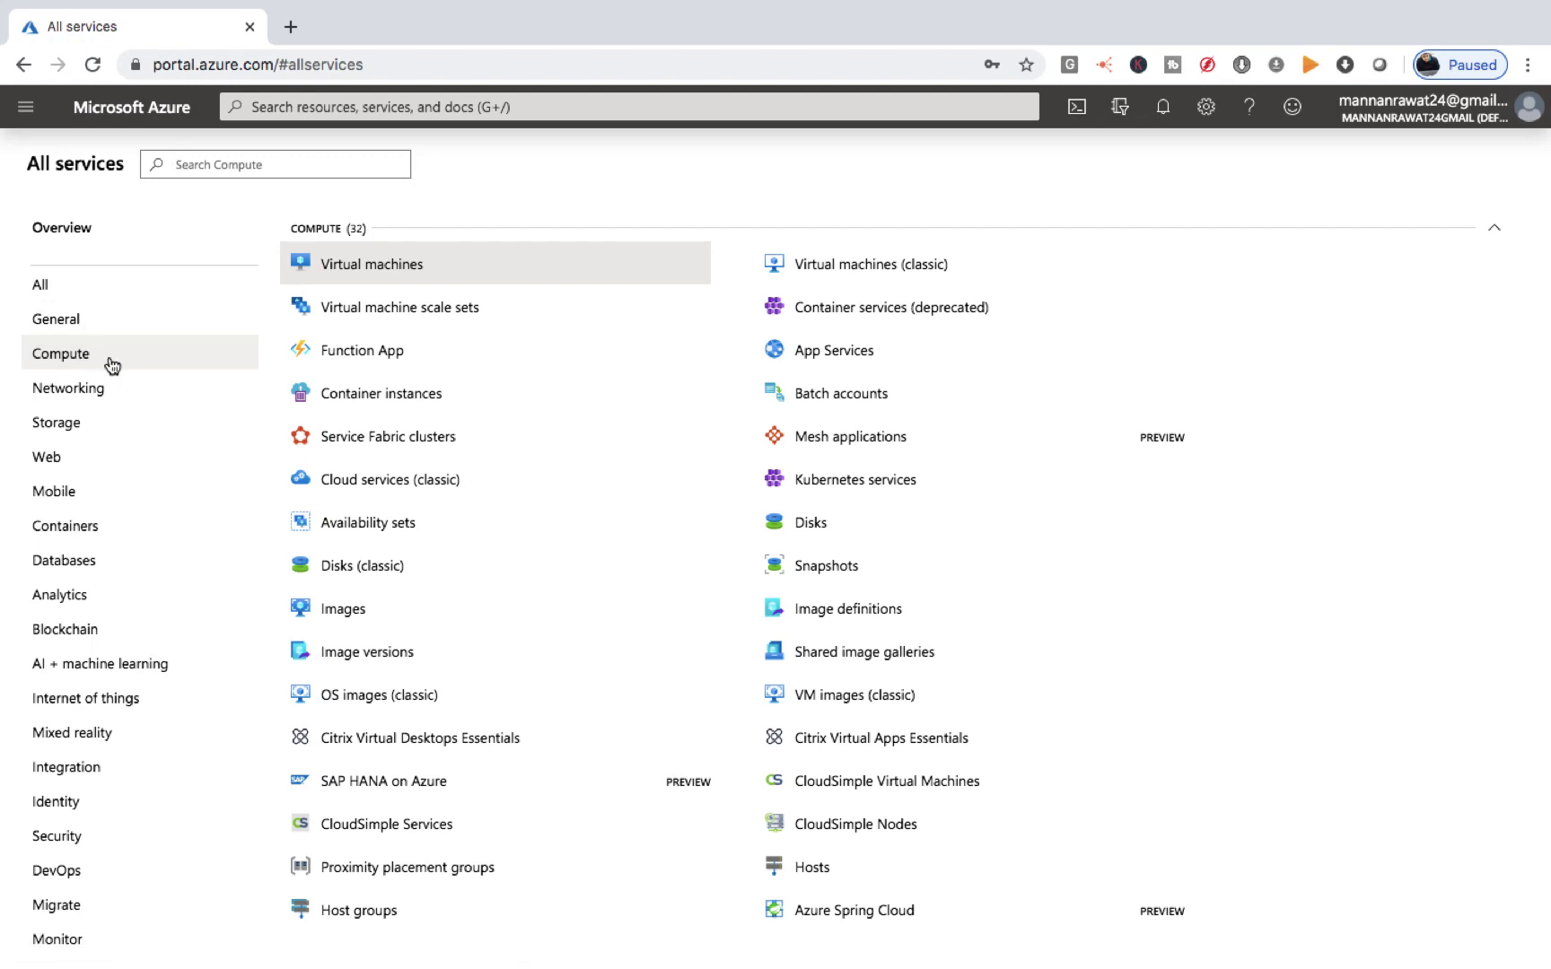
left_click(522, 226)
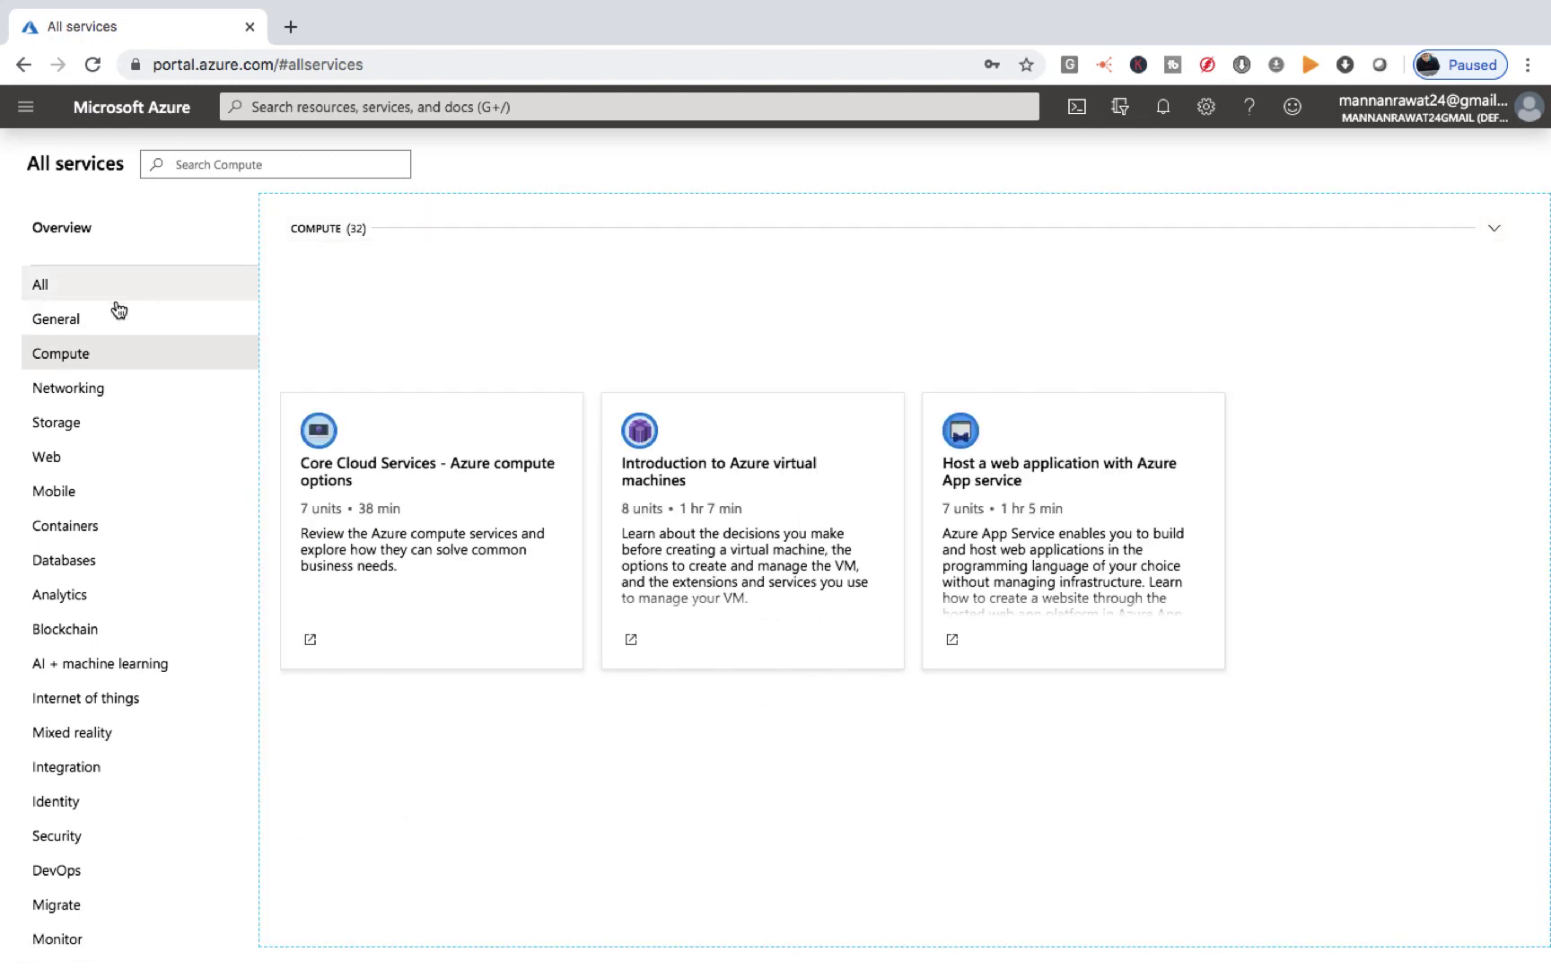
left_click(49, 296)
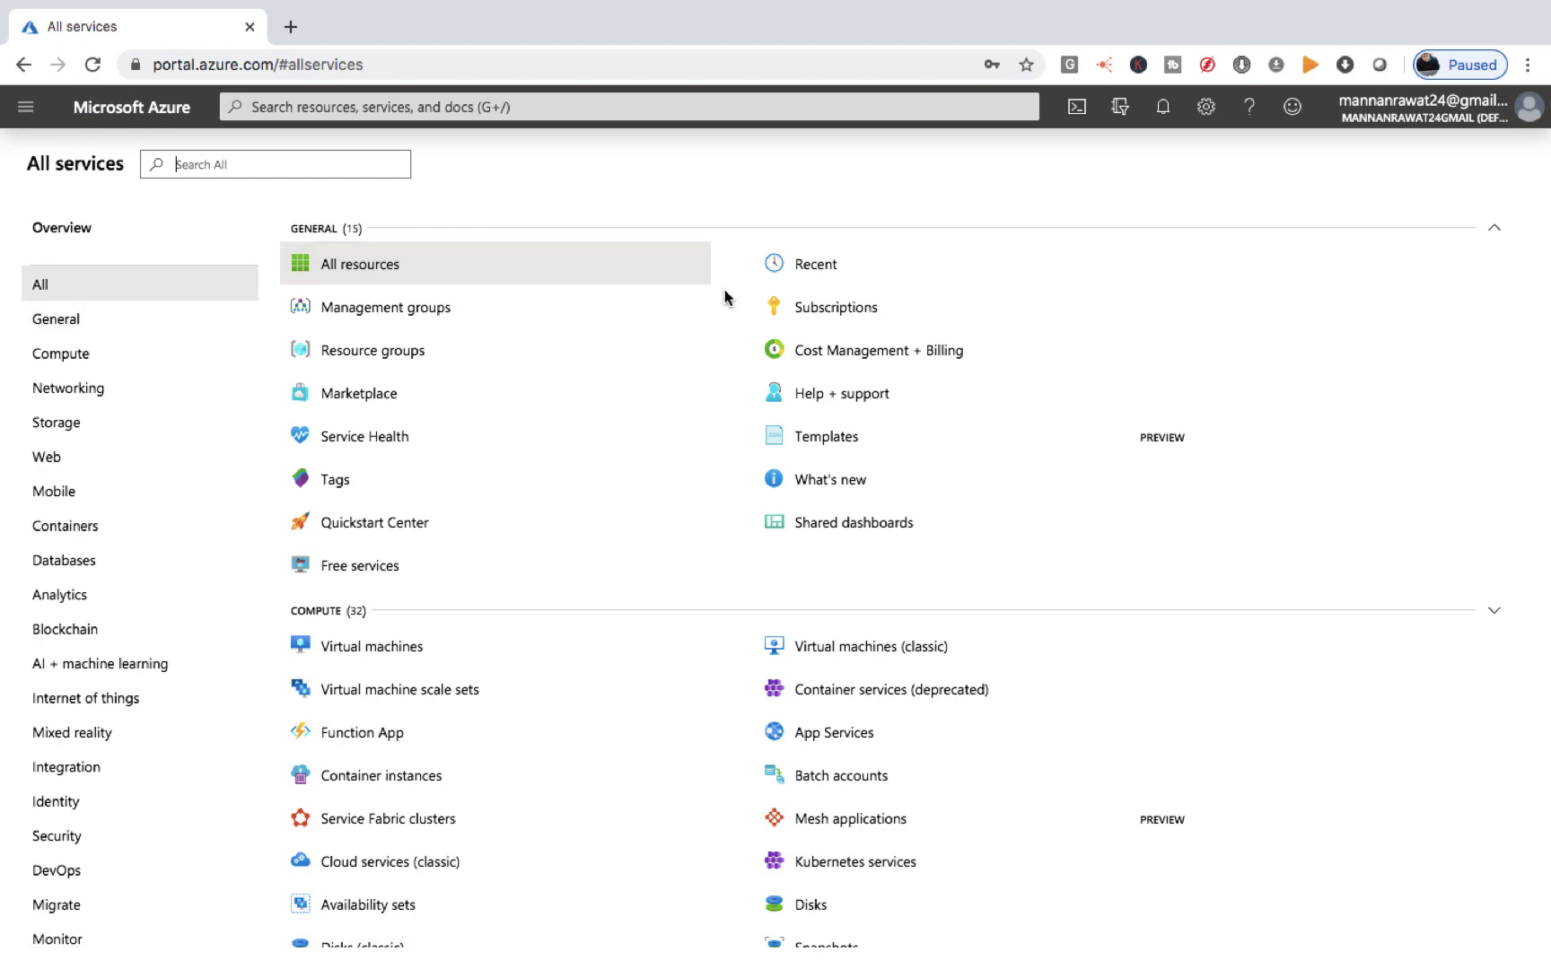